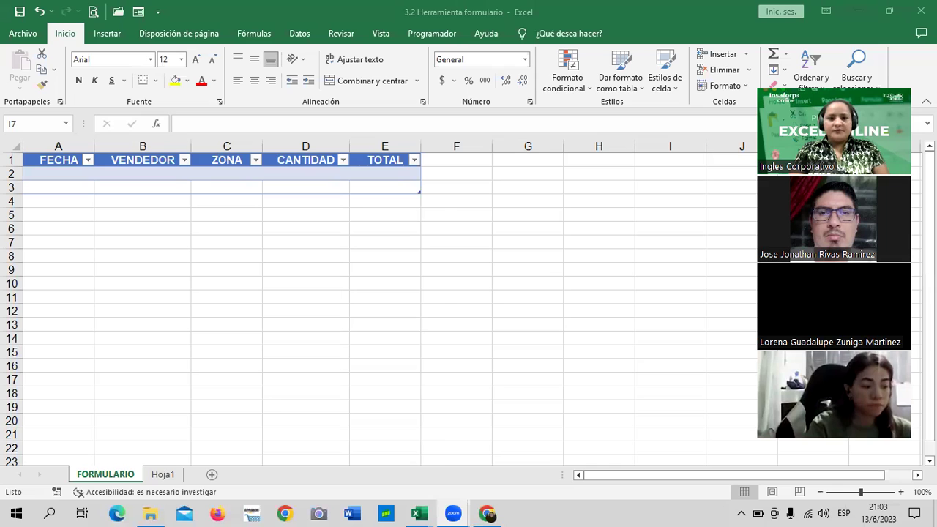
- In the Inglés Corporativo course, go to lesson 3.3 Objetivo de la lección on the data form tool
left_click(491, 513)
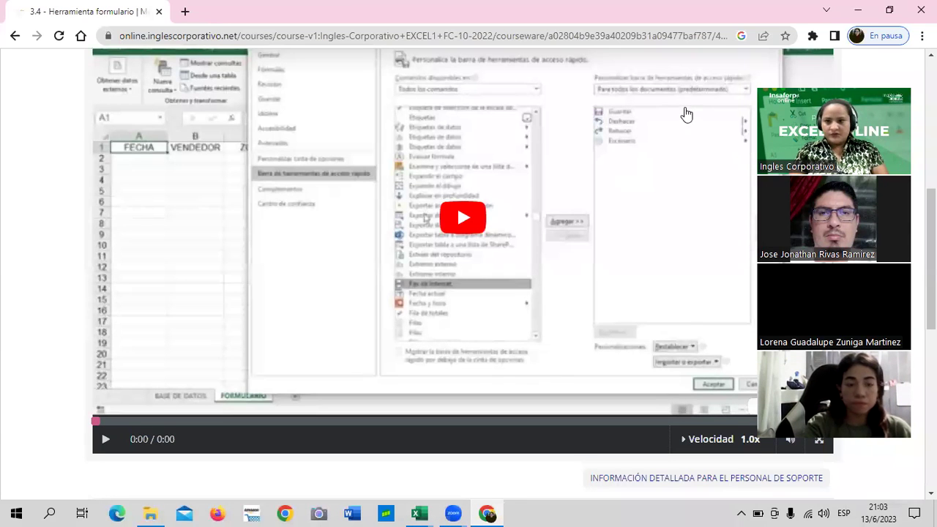
left_click(762, 87)
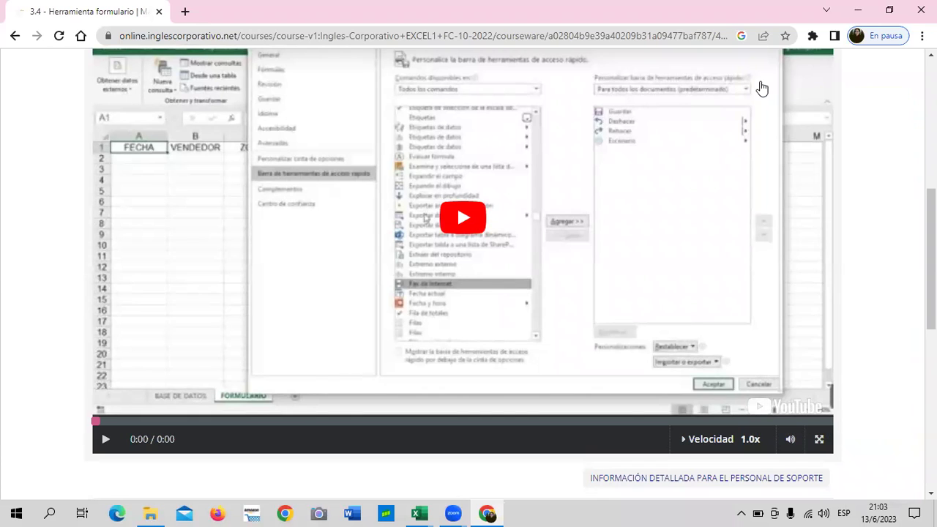
scroll(512, 189, "up", 3)
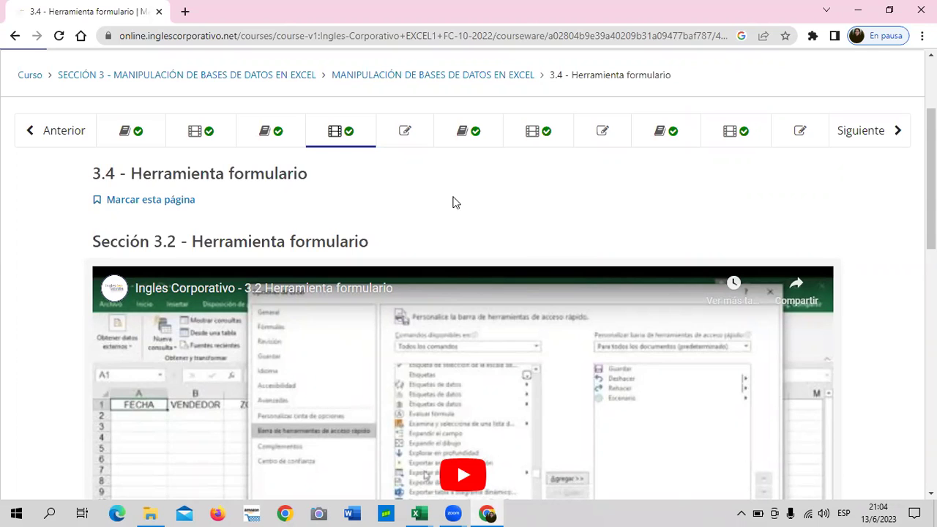
scroll(459, 199, "down", 1)
scroll(459, 199, "up", 1)
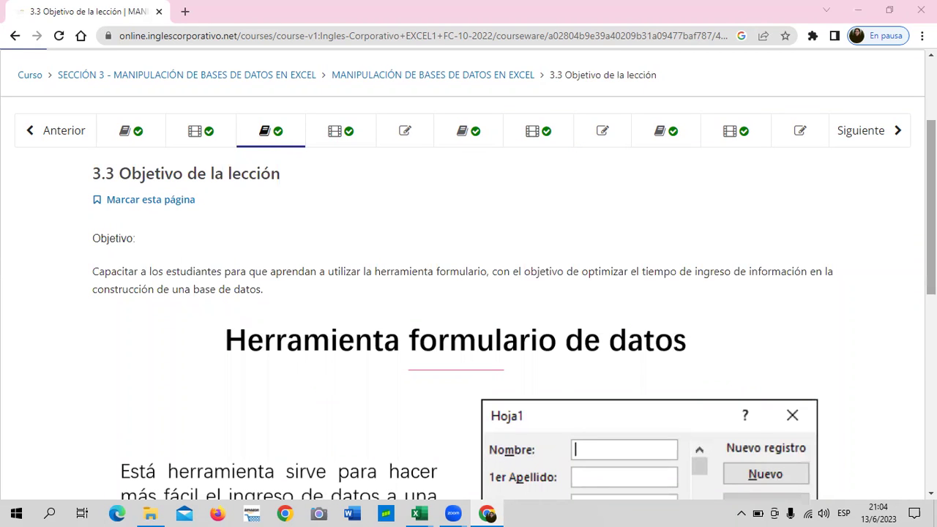
scroll(468, 274, "up", 1)
scroll(469, 274, "down", 1)
scroll(469, 274, "up", 1)
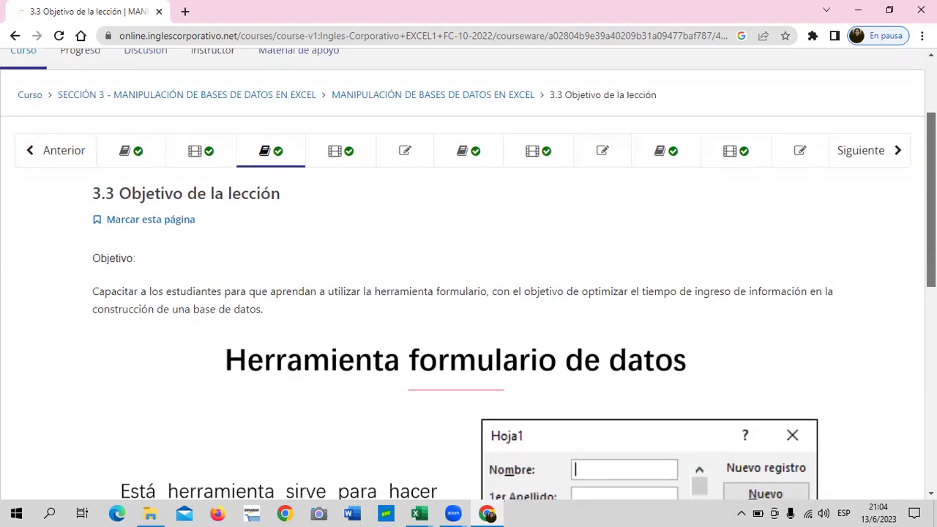
scroll(695, 186, "down", 1)
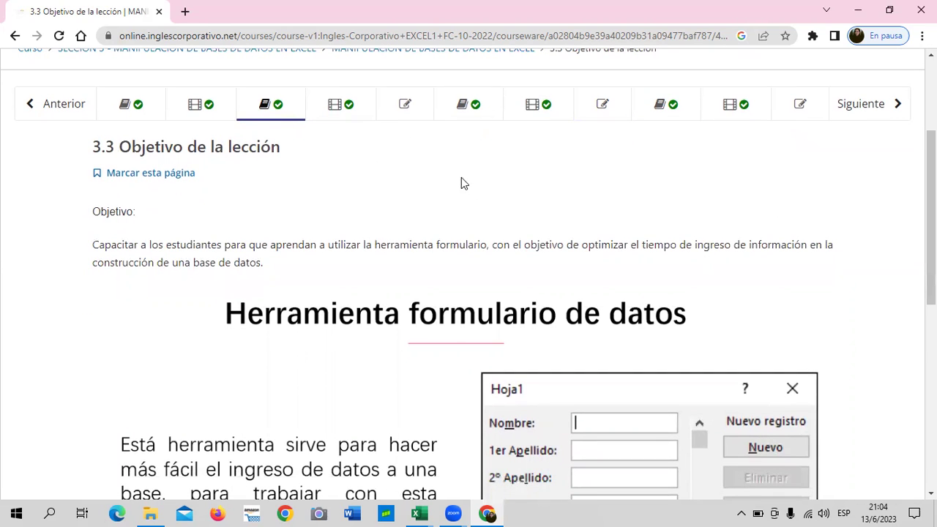
scroll(391, 227, "down", 3)
scroll(391, 227, "down", 5)
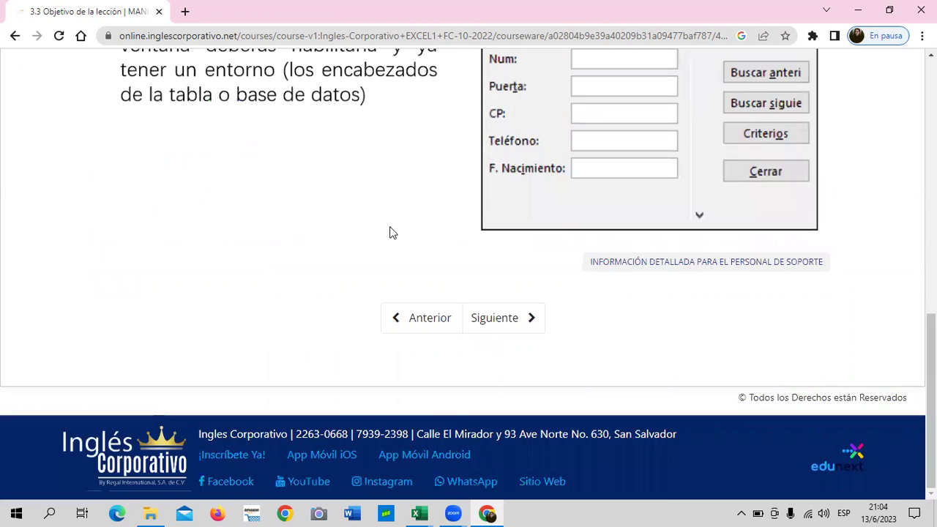
scroll(395, 231, "up", 4)
scroll(403, 233, "up", 2)
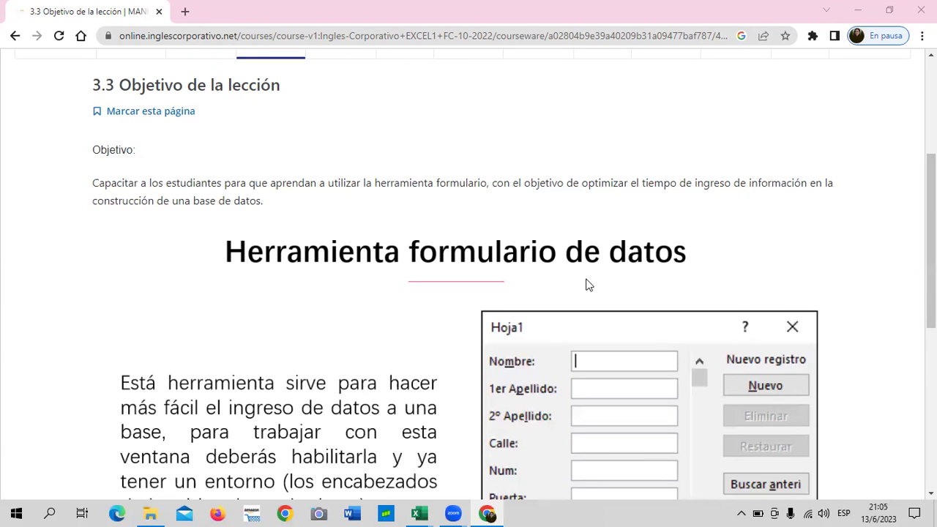
scroll(586, 284, "down", 2)
scroll(568, 282, "down", 2)
scroll(561, 282, "up", 1)
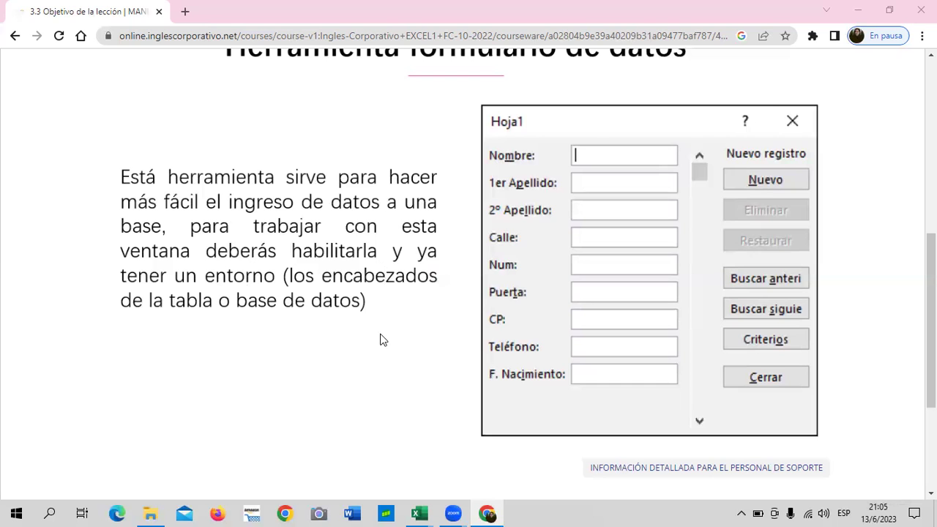
scroll(388, 337, "down", 3)
scroll(393, 335, "up", 3)
scroll(391, 337, "down", 2)
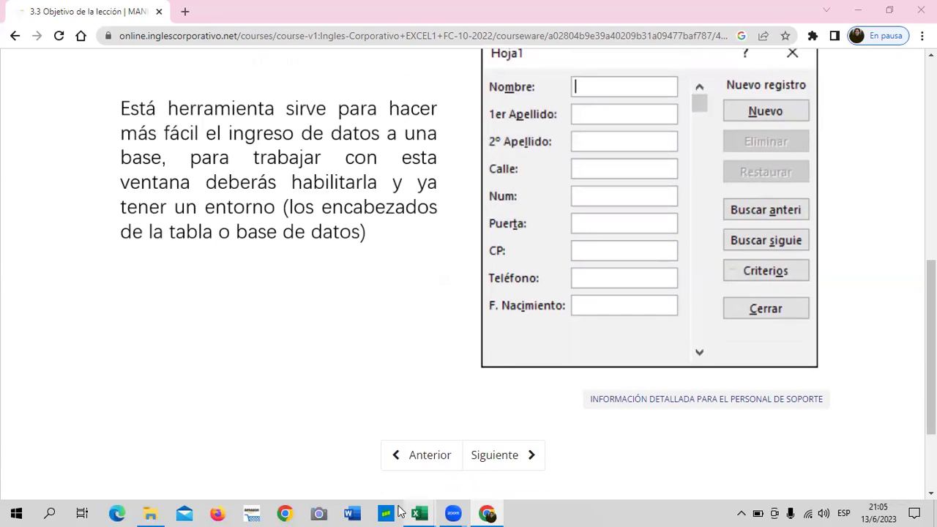
mouse_move(410, 505)
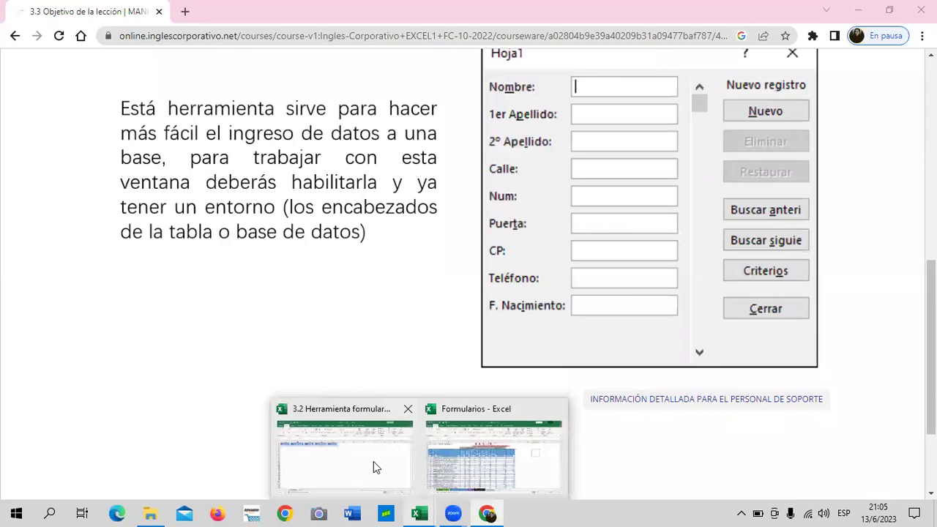
- Return to the 3.2 Herramienta formulario workbook and check the FECHA filter without filtering
left_click(372, 463)
left_click(438, 339)
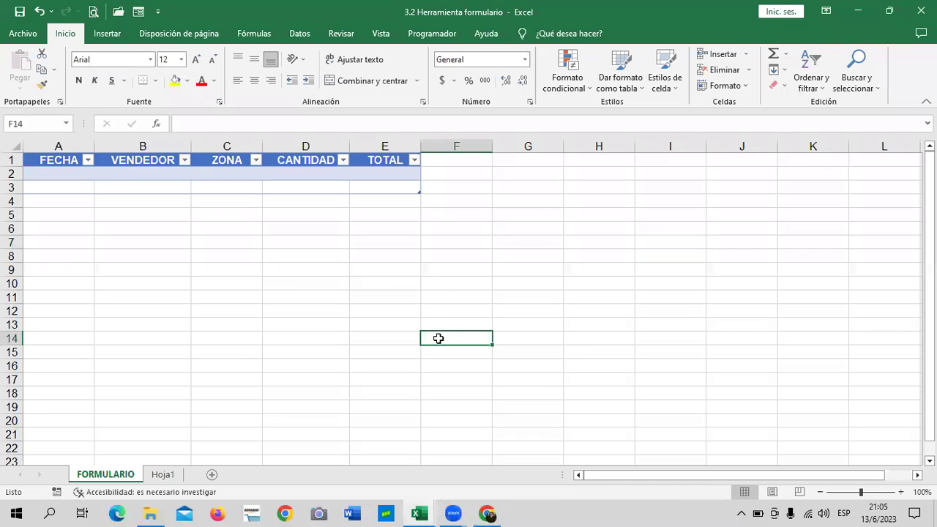
left_click(88, 161)
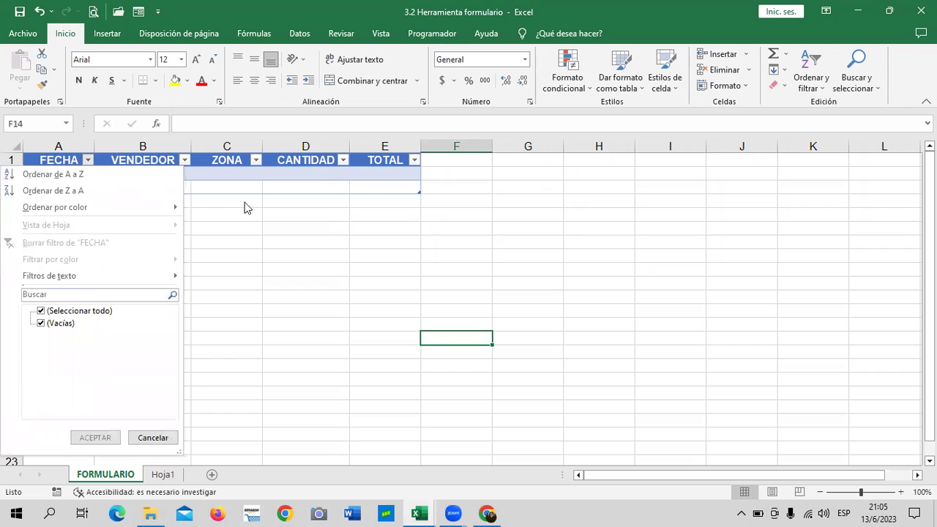
left_click(379, 282)
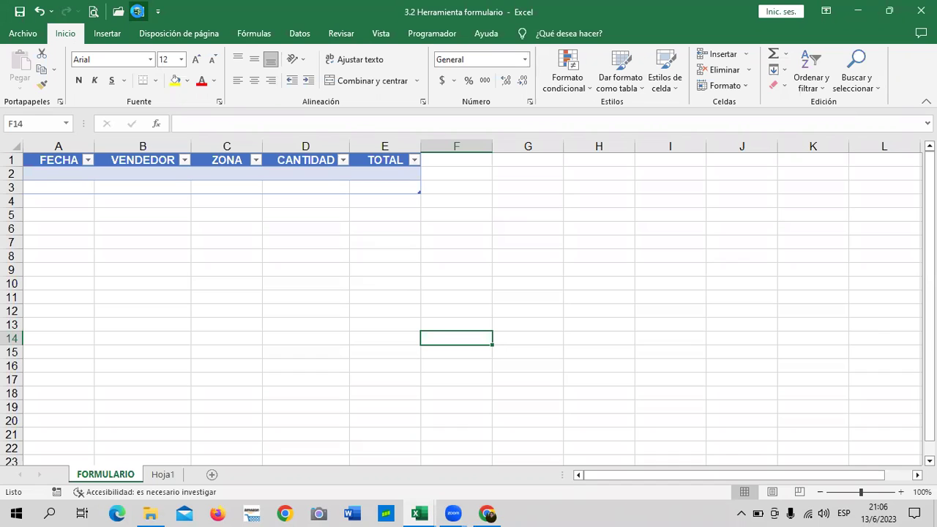
left_click(137, 11)
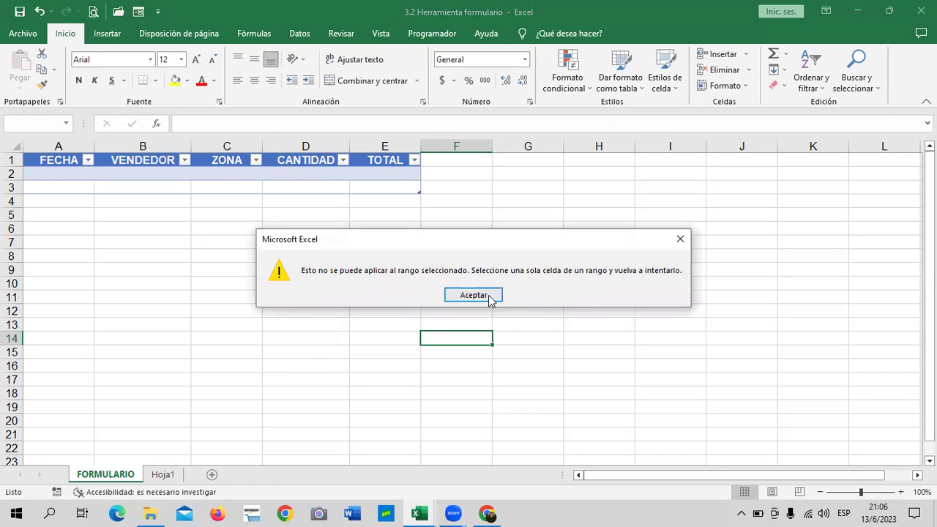
left_click(482, 295)
left_click(287, 160)
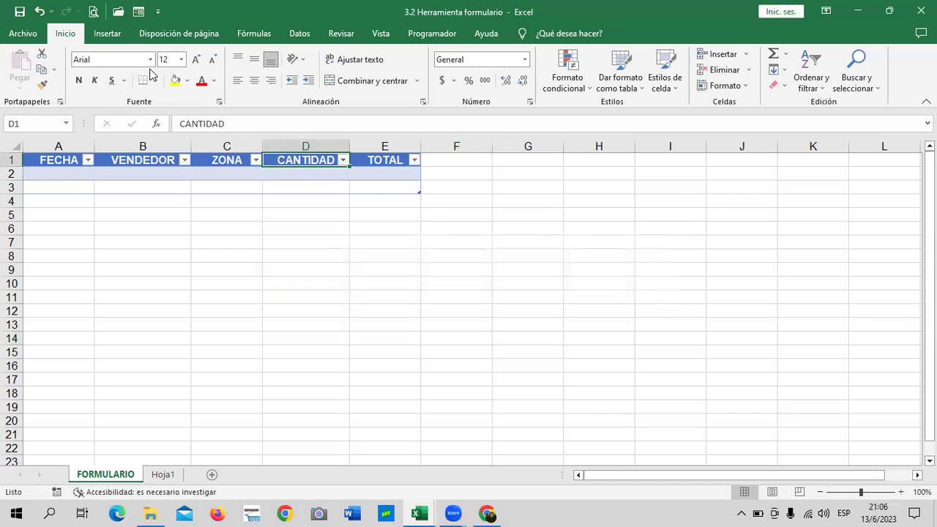
left_click(137, 12)
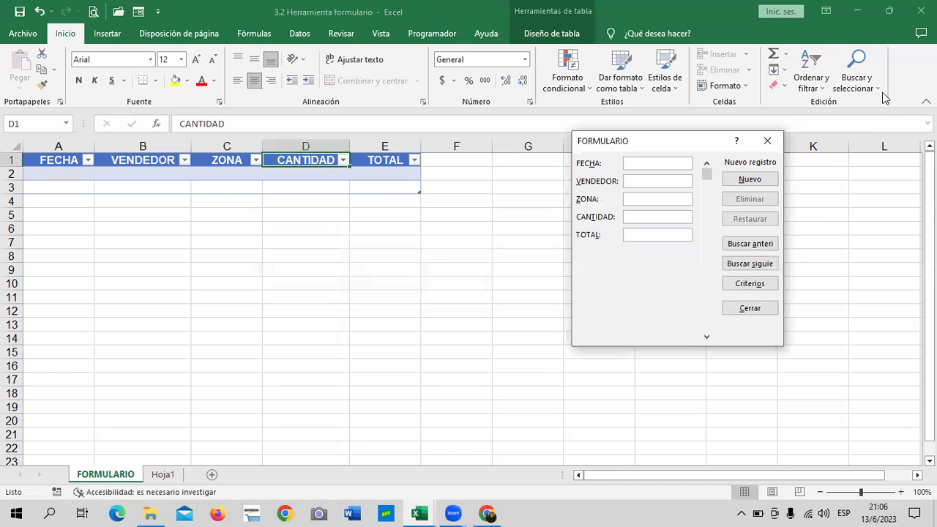
left_click_drag(689, 140, 723, 174)
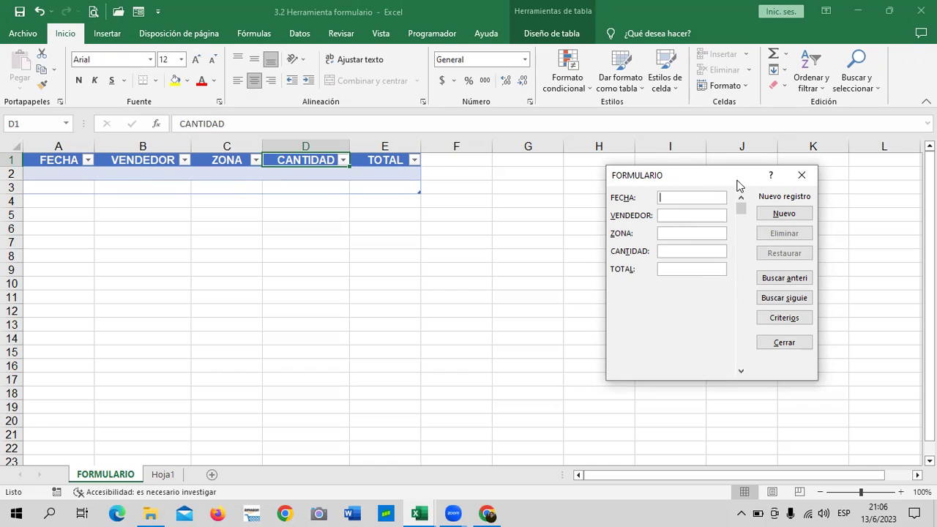
left_click(800, 180)
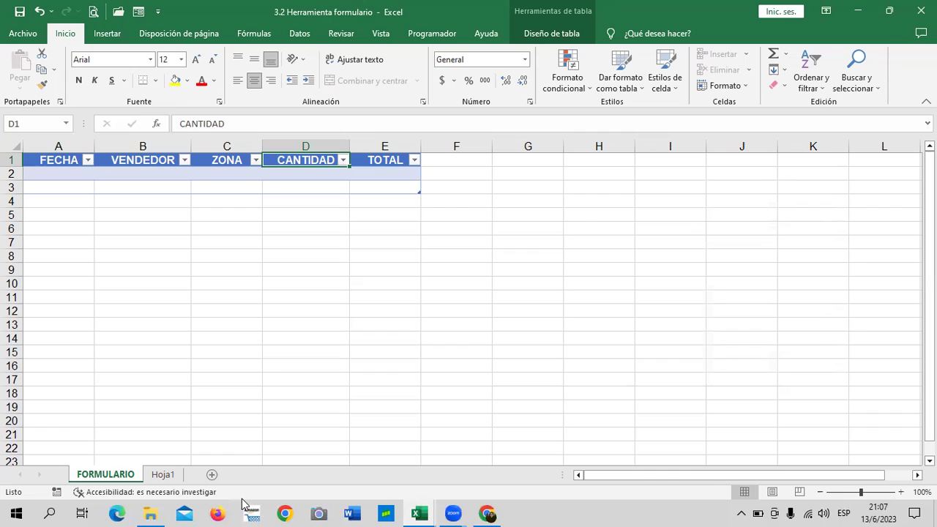
- Toggle the Open command on and off the Quick Access Toolbar, leaving it removed
left_click(158, 13)
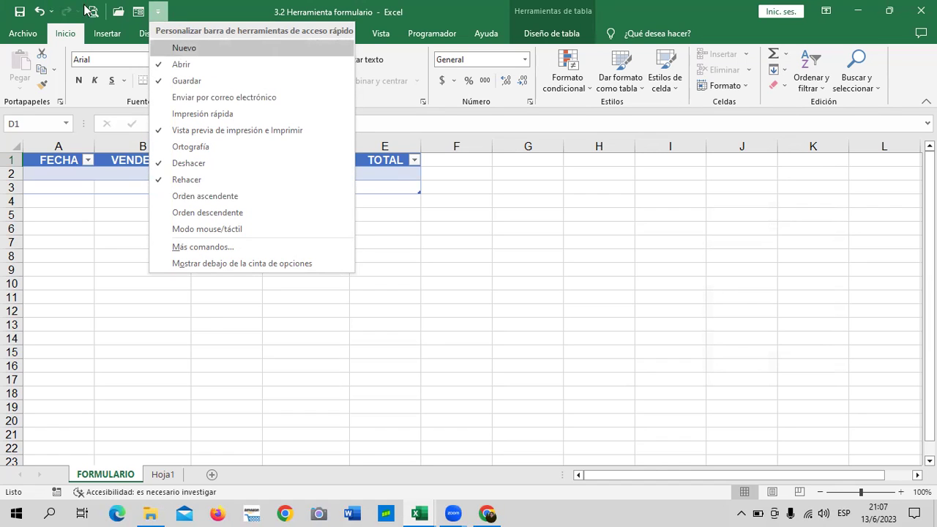
left_click(205, 6)
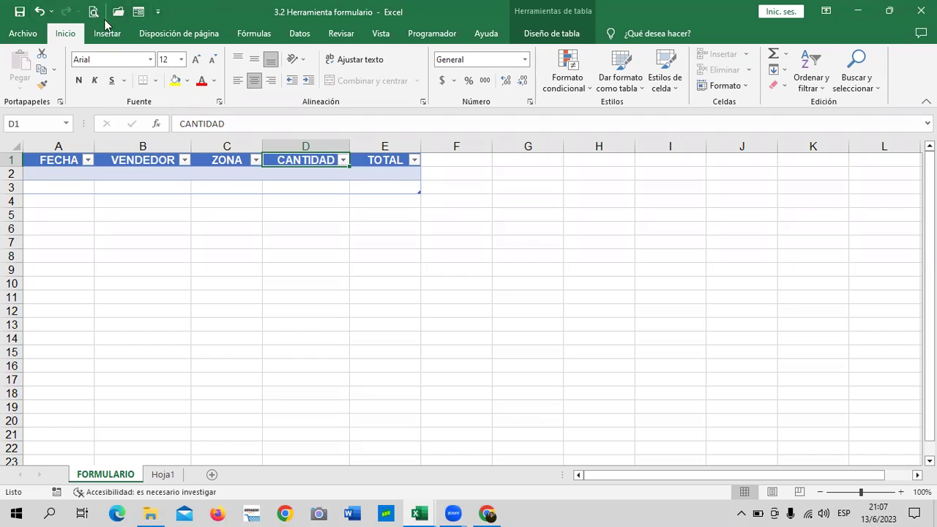
left_click(158, 12)
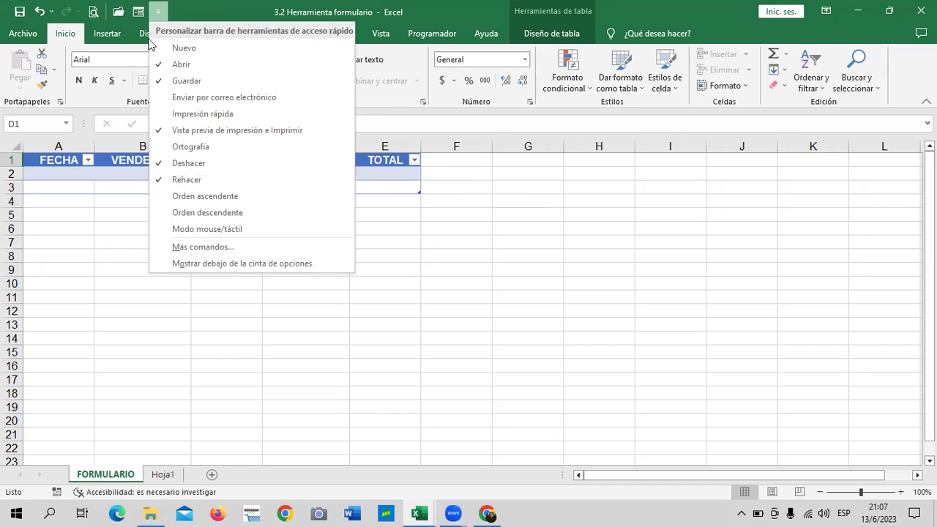
left_click(157, 64)
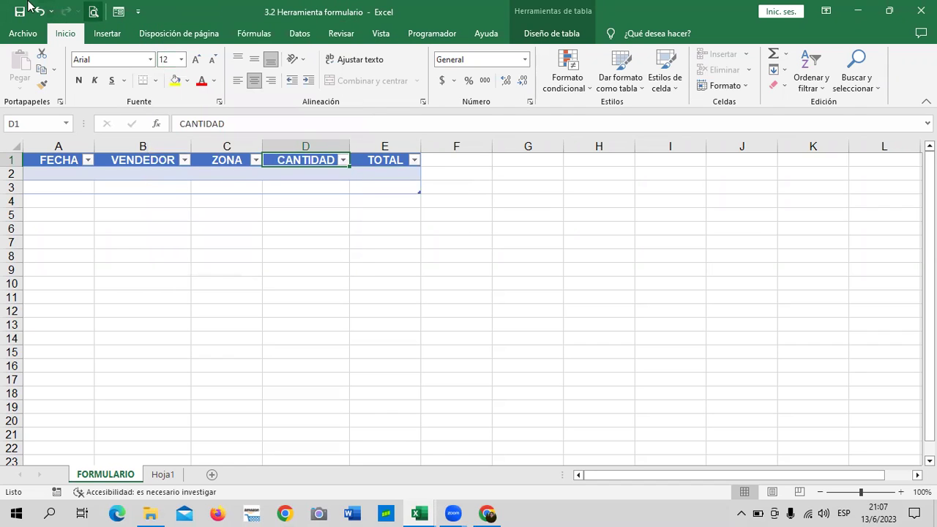
left_click(138, 11)
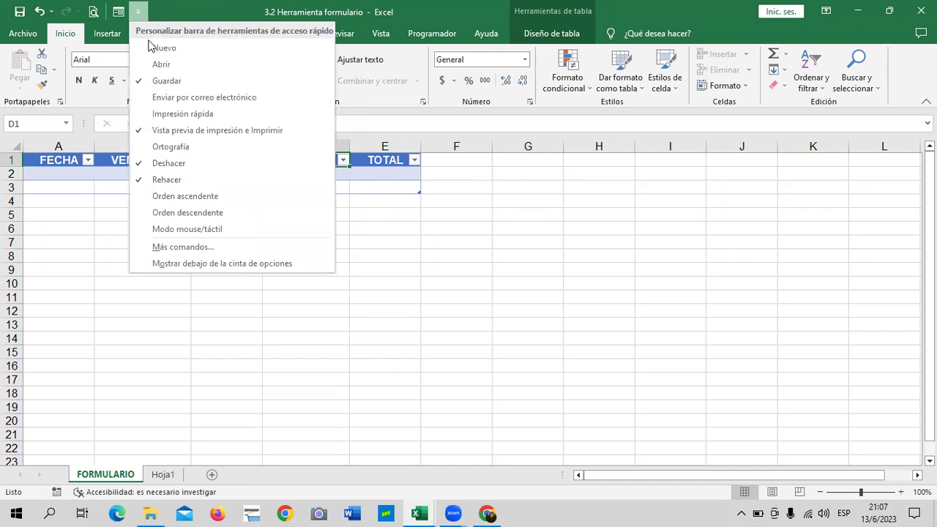
left_click(153, 64)
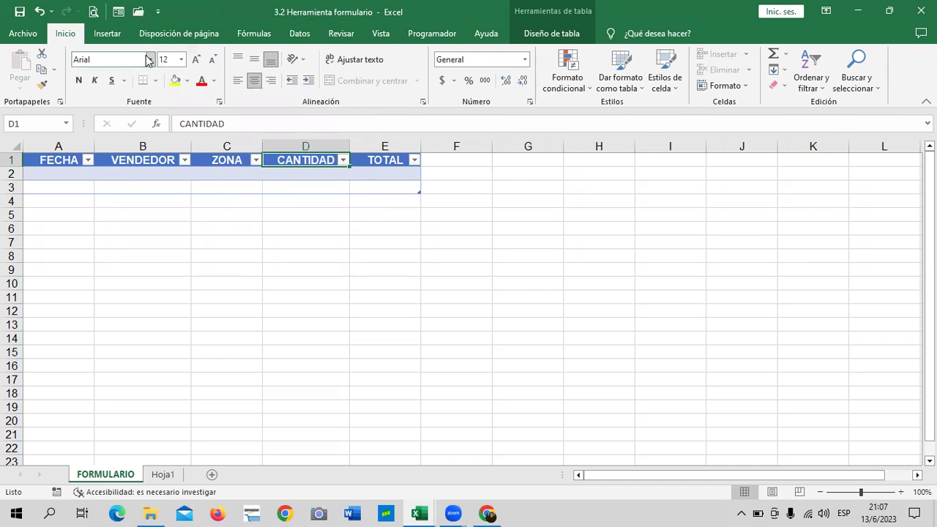
left_click(158, 12)
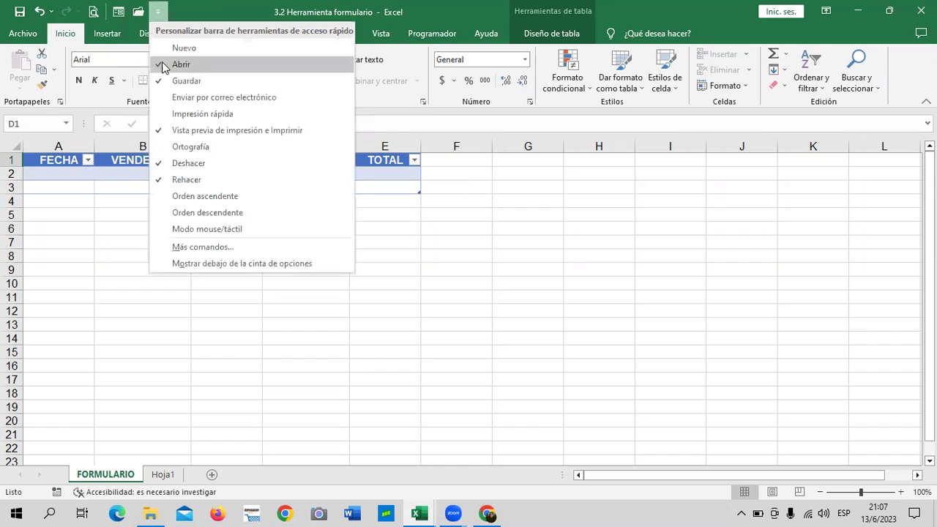
left_click(163, 66)
left_click(120, 13)
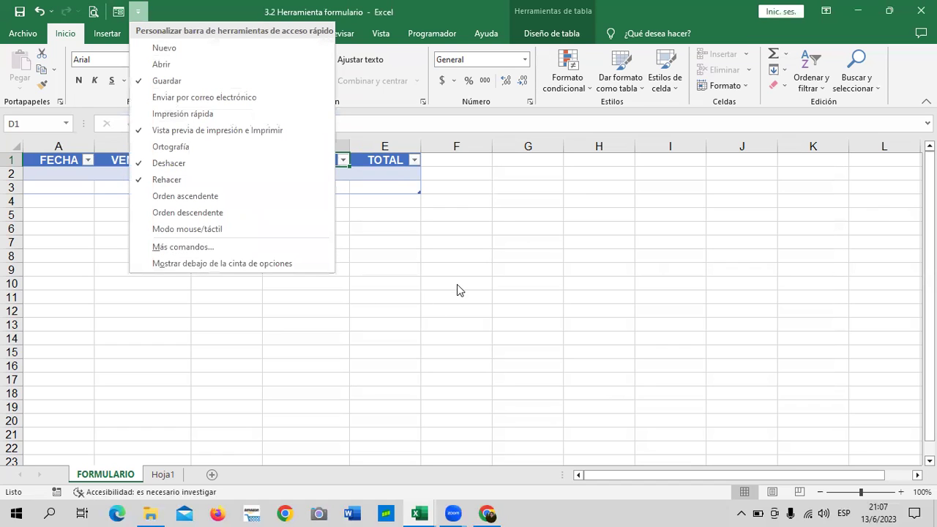
left_click(118, 12)
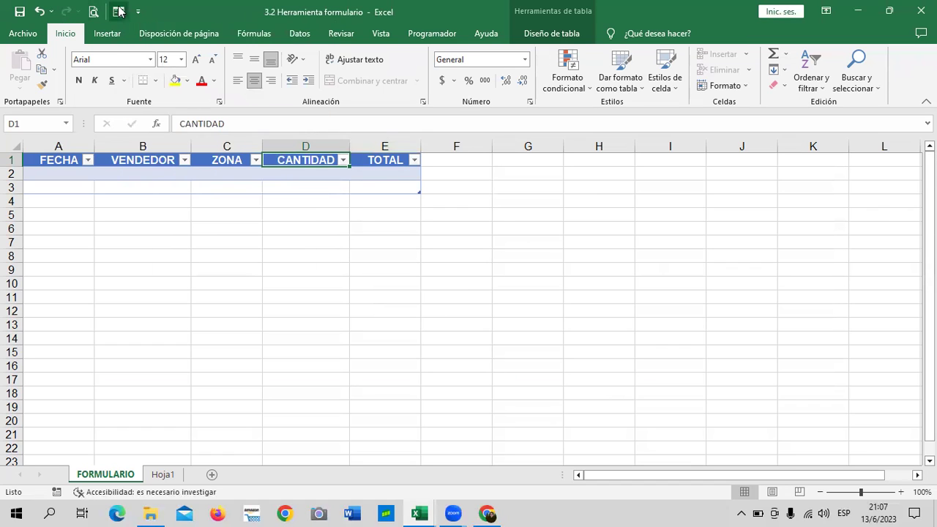
- Remove the data form shortcut from the Quick Access Toolbar, then select the VENDEDOR header
right_click(119, 11)
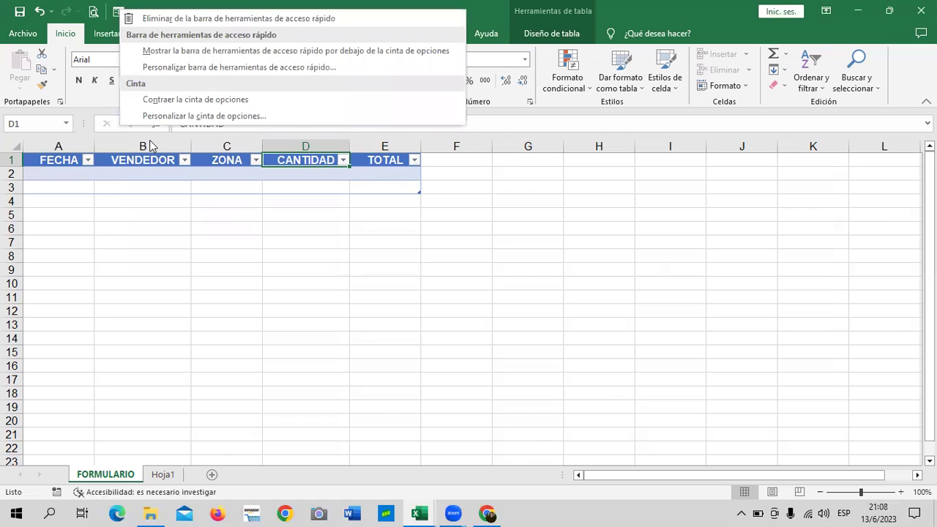
left_click(145, 18)
left_click(498, 268)
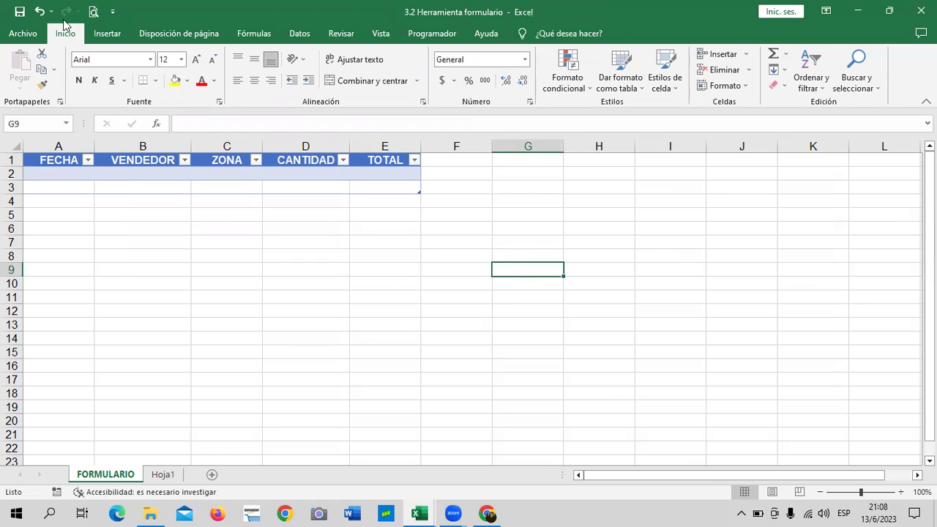
left_click(145, 165)
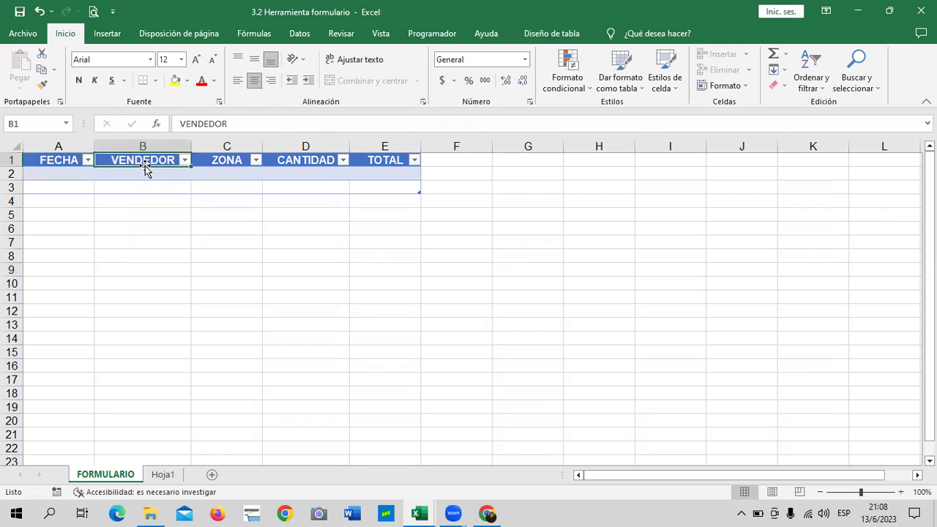
- Check Más comandos for the Quick Access Toolbar, cancel it, and go to the Archivo backstage
left_click(114, 13)
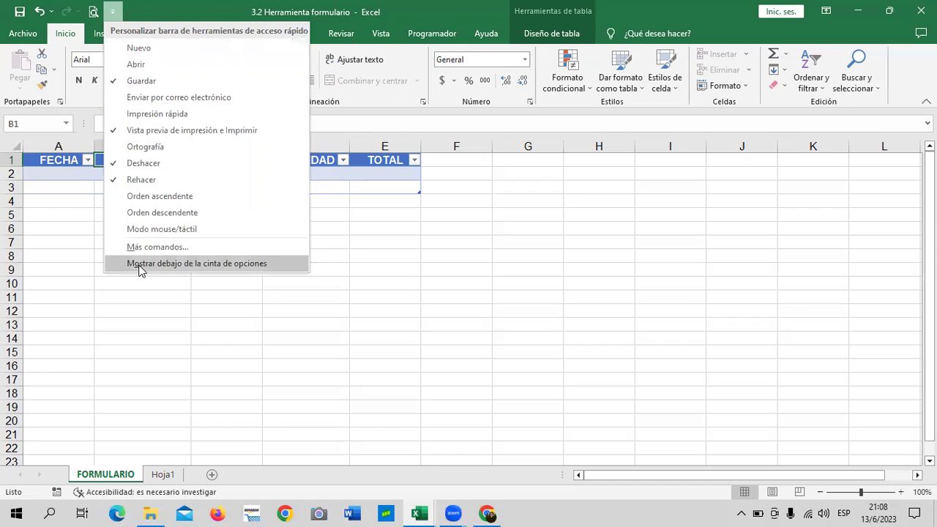
left_click(147, 248)
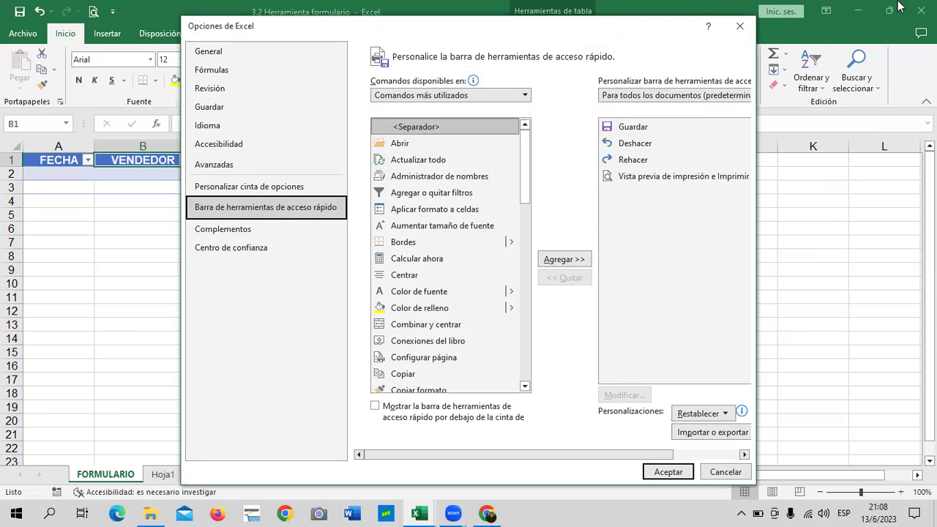
key("Escape")
left_click(28, 33)
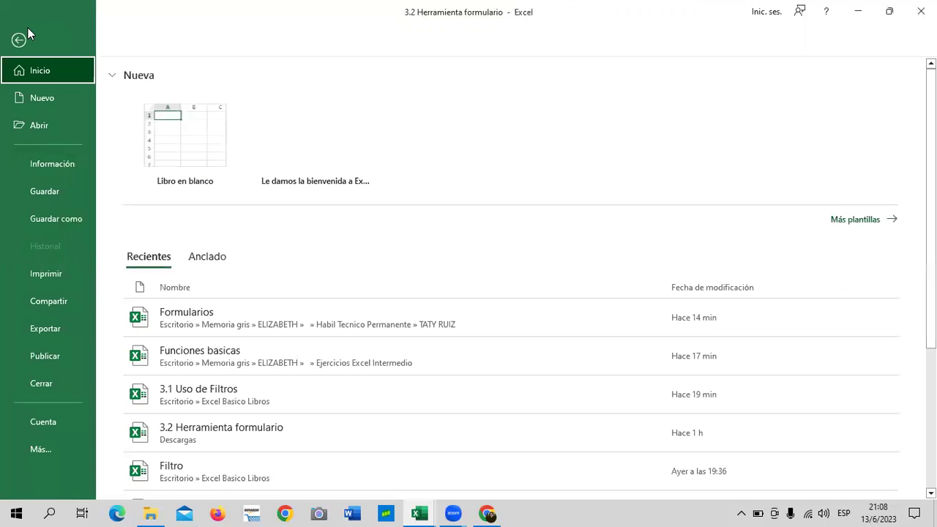
- Open Excel Options from Archivo > Más > Opciones and reposition the window
left_click(61, 448)
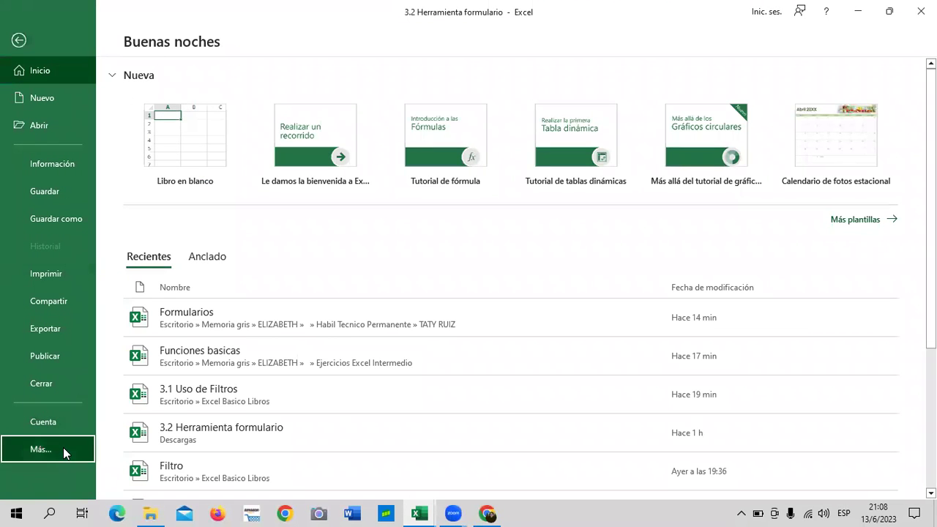
left_click(22, 38)
left_click(24, 34)
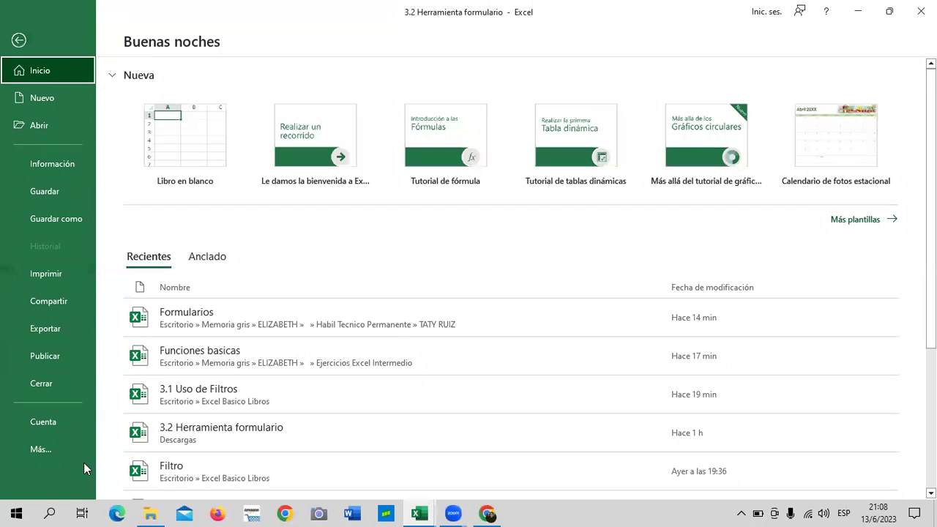
left_click(66, 449)
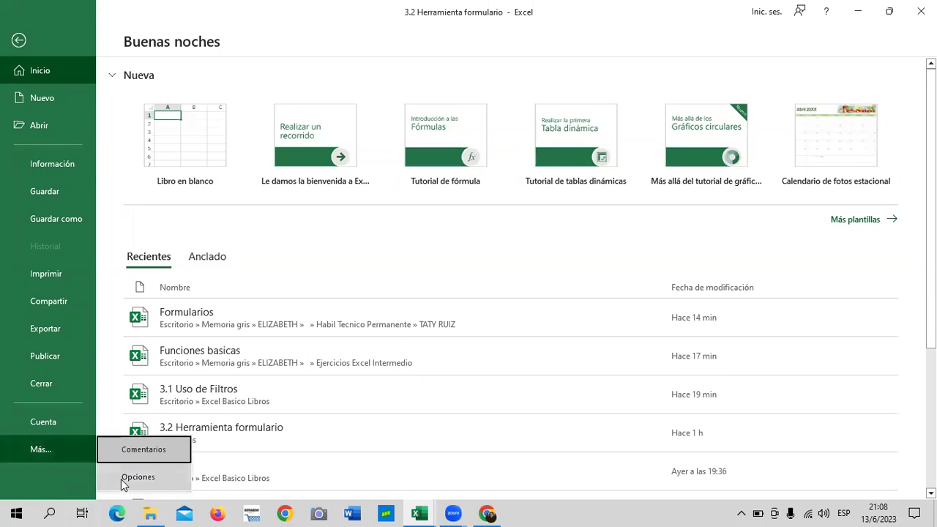
left_click(122, 479)
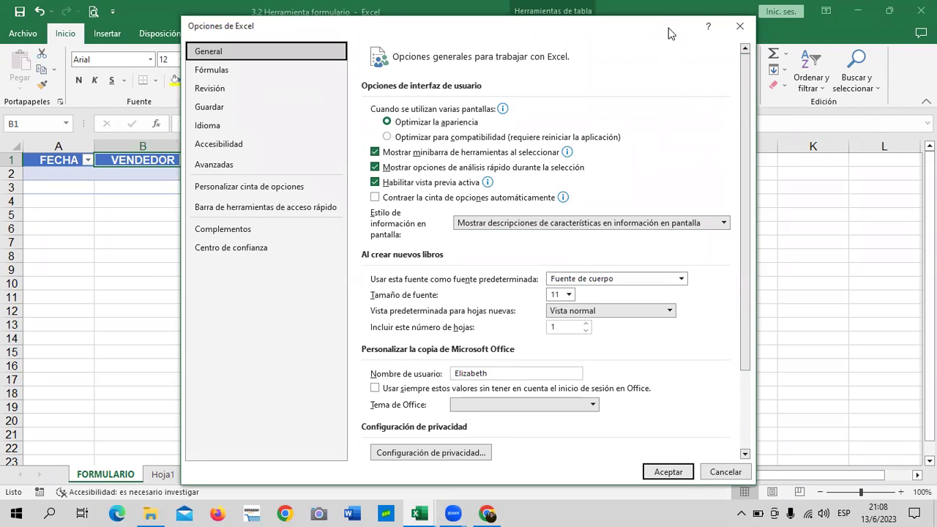
left_click_drag(669, 33, 673, 55)
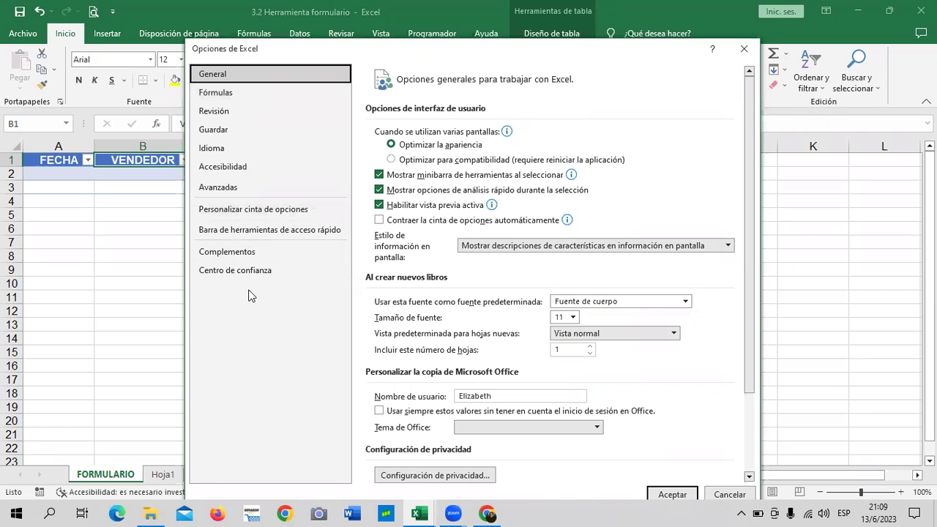
- Go to Personalizar cinta de opciones, collapse Inicio, and keep the Programador tab enabled
left_click(207, 211)
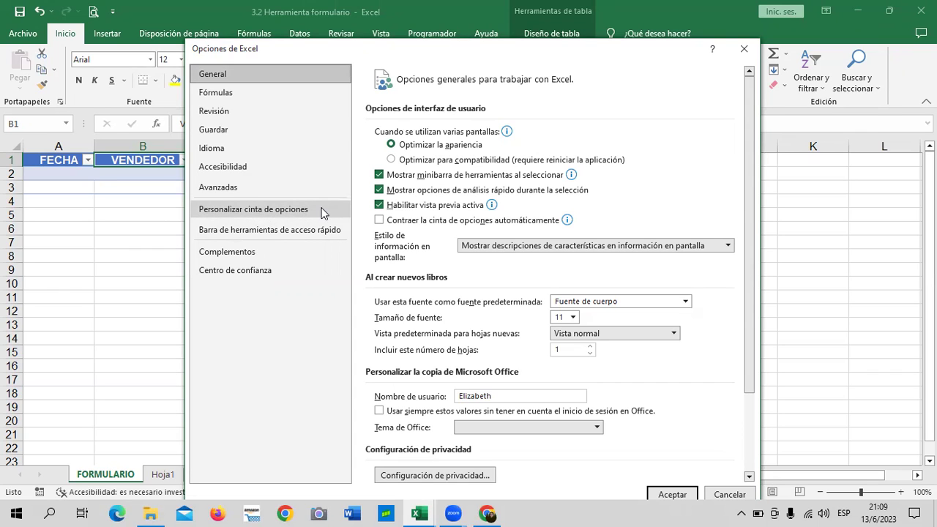
left_click(299, 208)
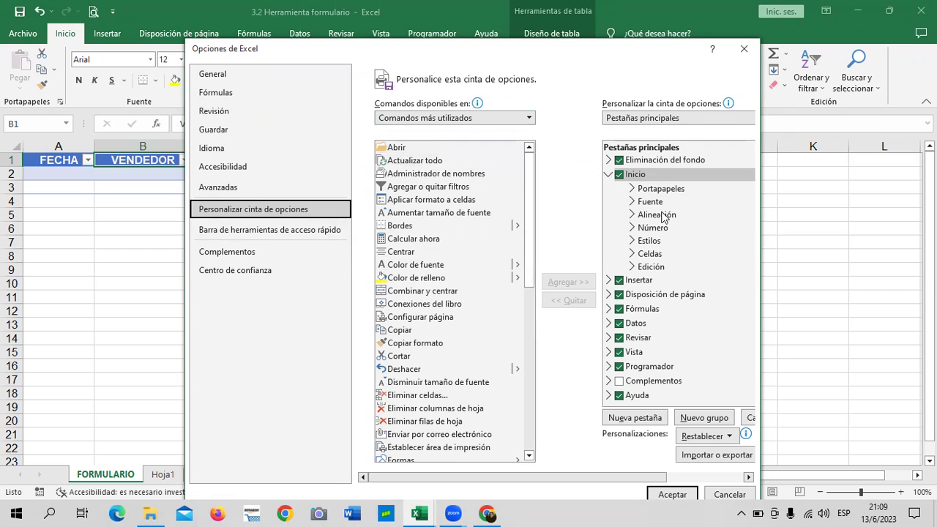
left_click(609, 175)
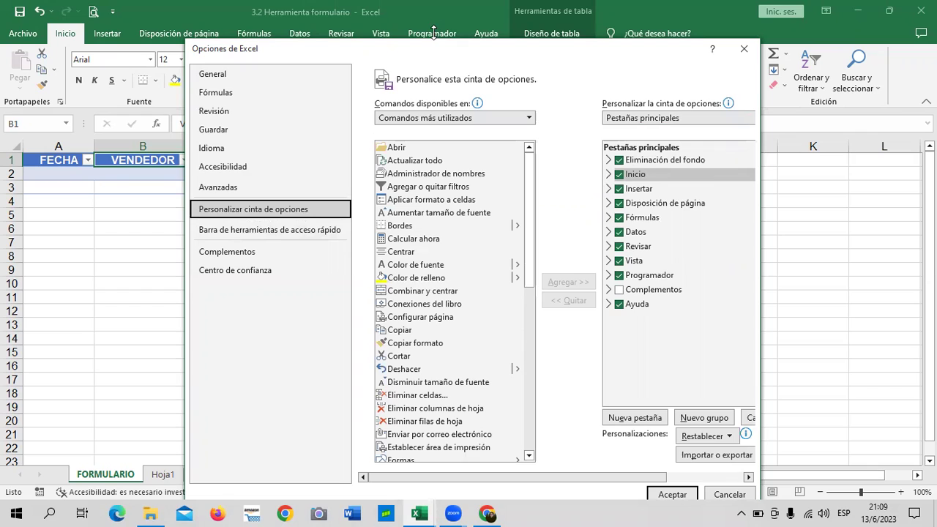
left_click(620, 276)
left_click(619, 276)
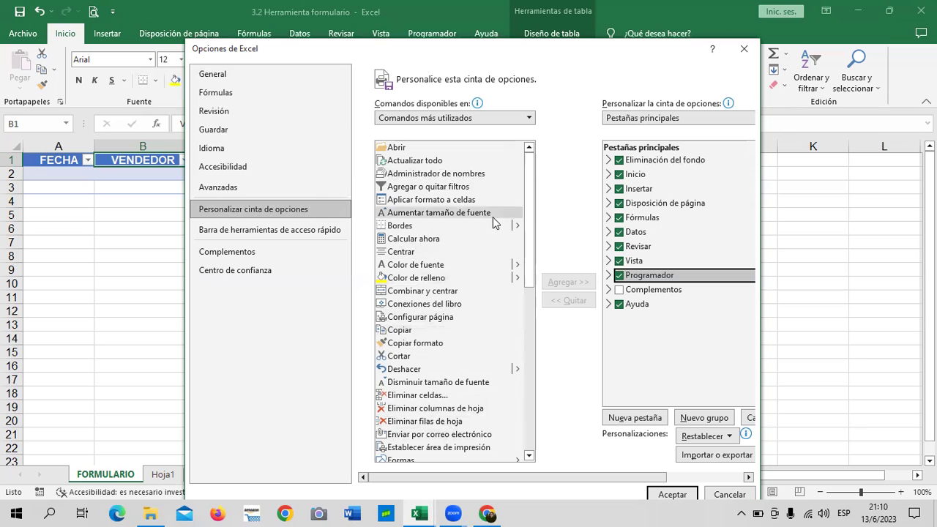
- Set Comandos disponibles en to Pestañas principales and add Nueva pestaña with Nuevo grupo after Programador
left_click_drag(530, 203, 534, 121)
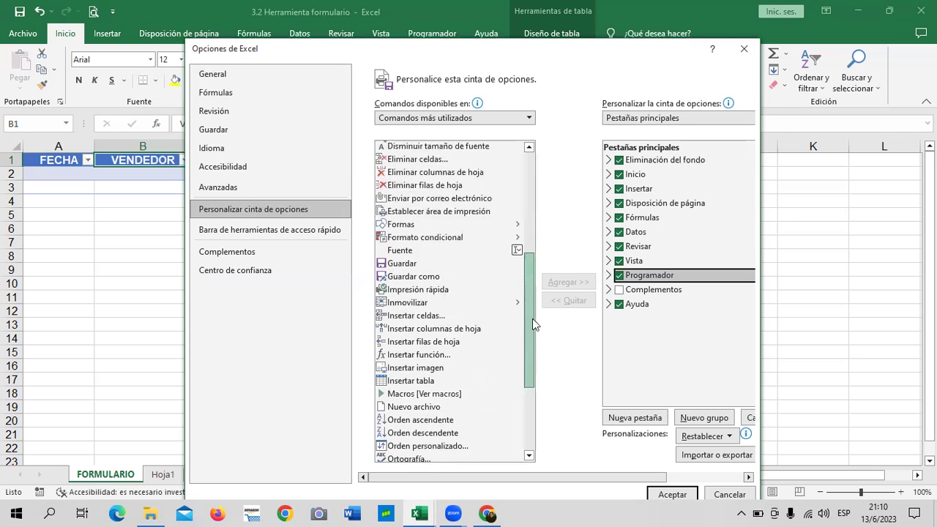
left_click(528, 118)
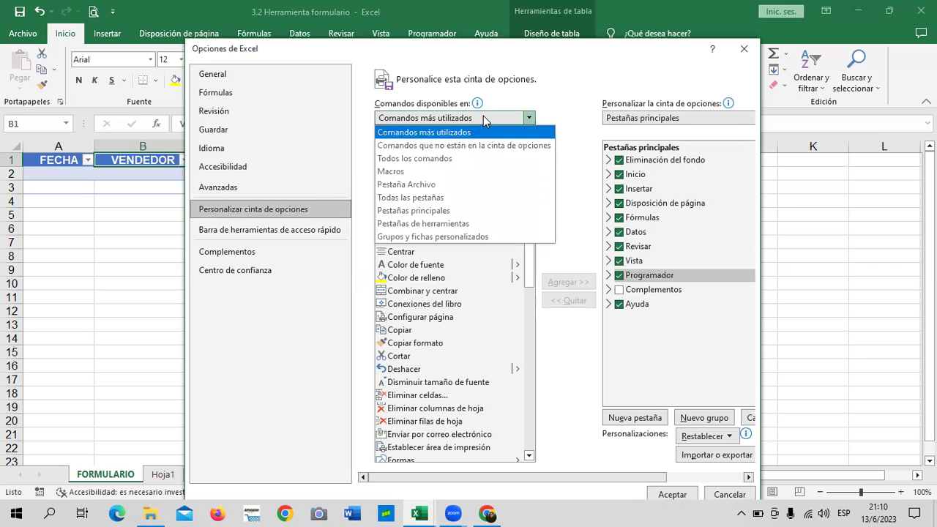
left_click(446, 185)
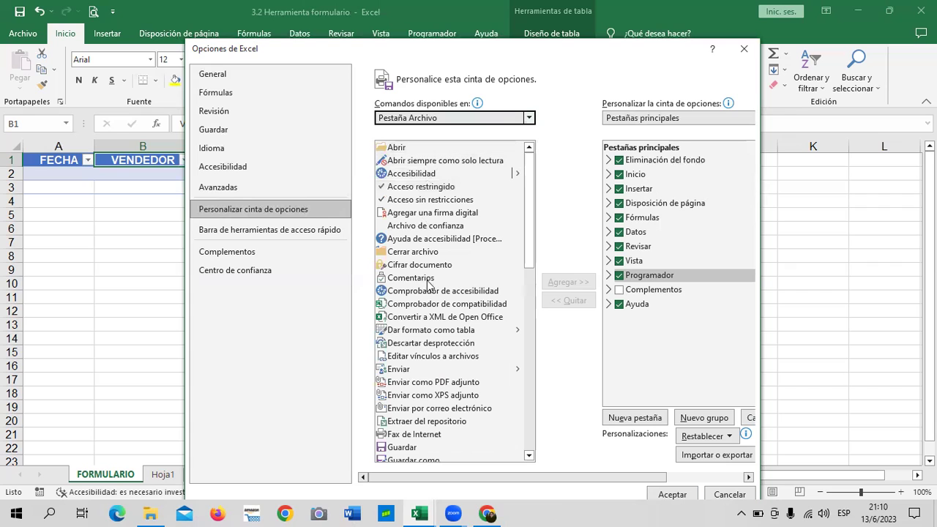
left_click(529, 118)
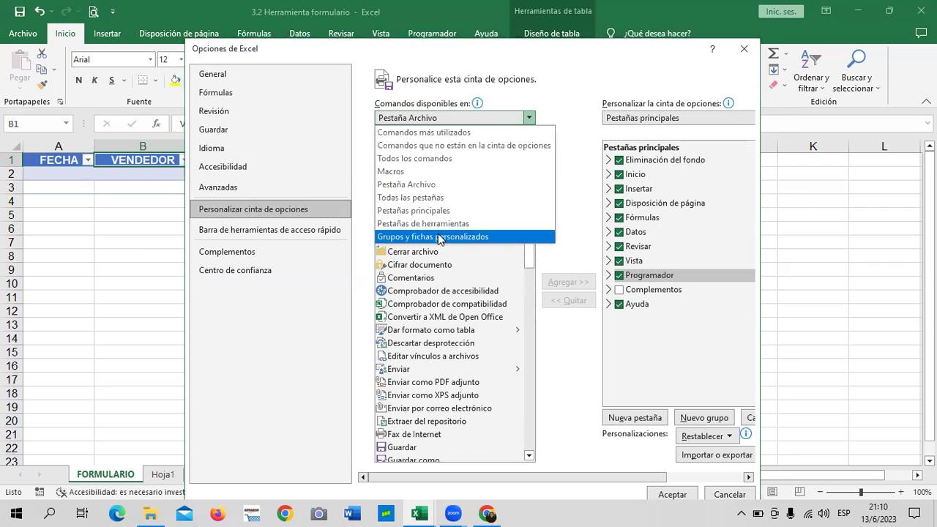
left_click(445, 211)
left_click(529, 120)
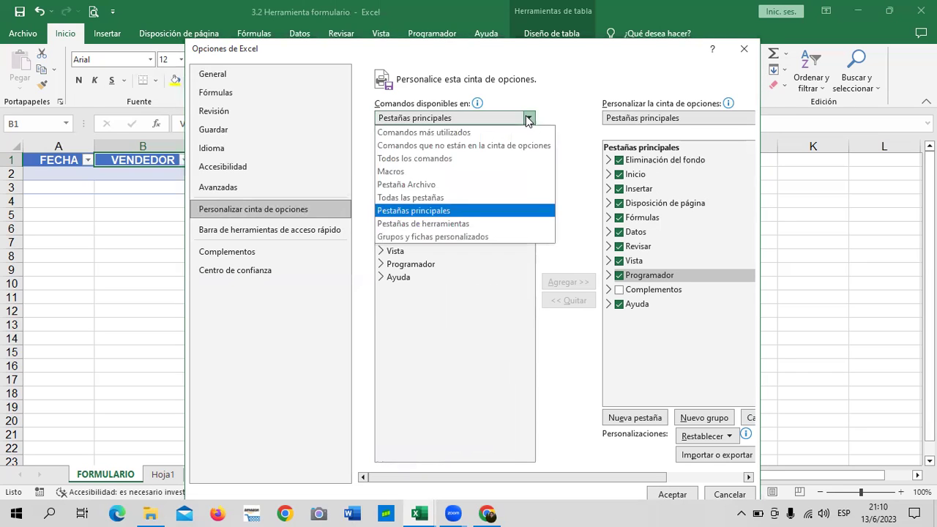
left_click(528, 121)
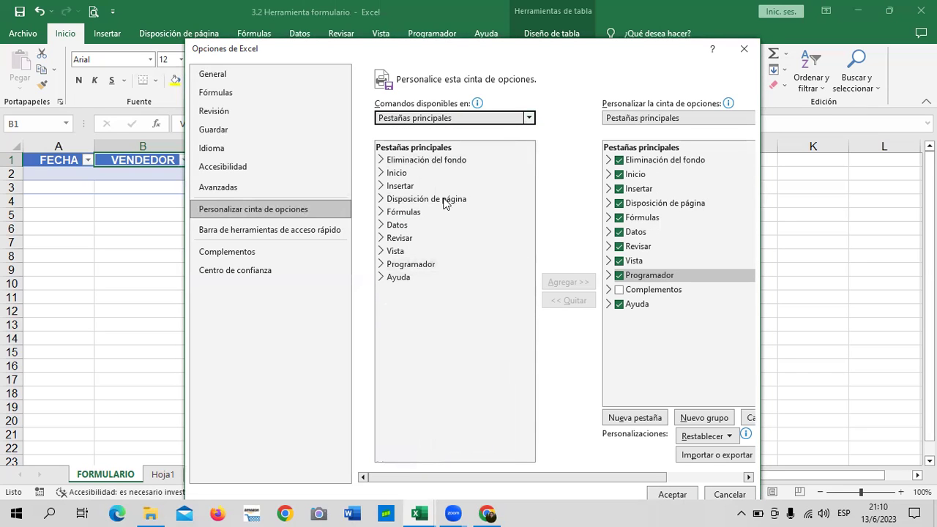
left_click(527, 118)
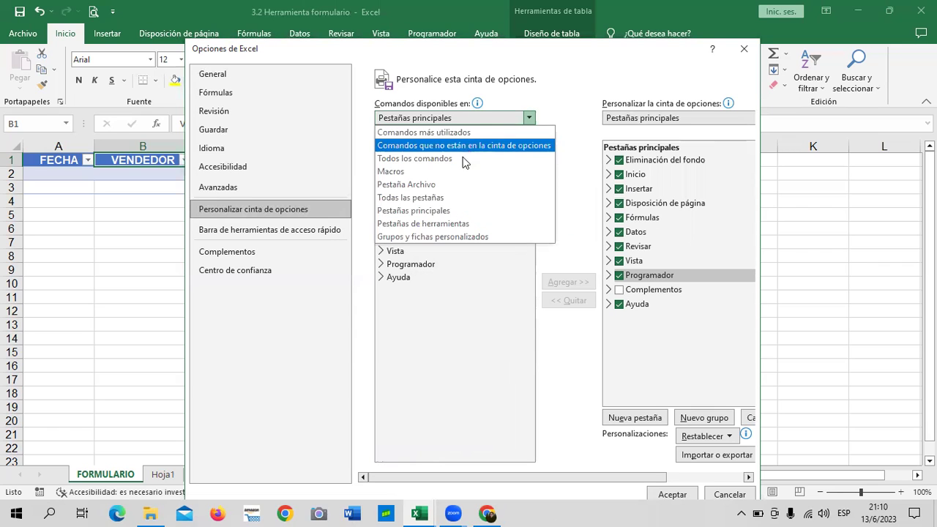
left_click(453, 349)
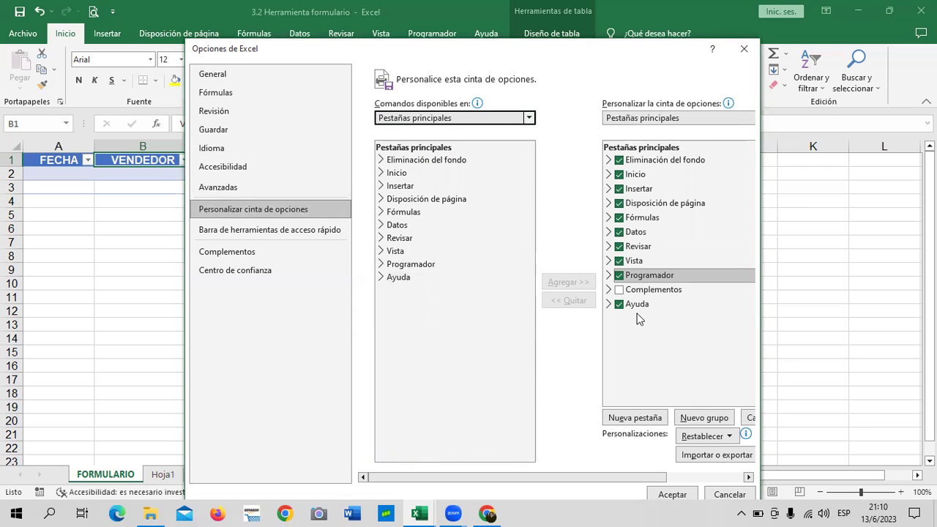
left_click(635, 418)
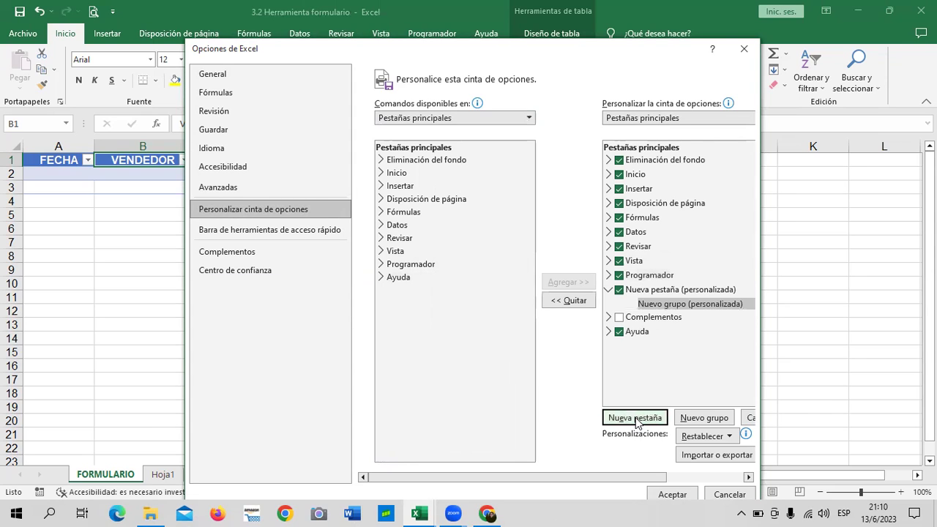
- Rename Nueva pestaña (personalizada) to the user's first name via Cambiar nombre
left_click(706, 291)
double_click(706, 291)
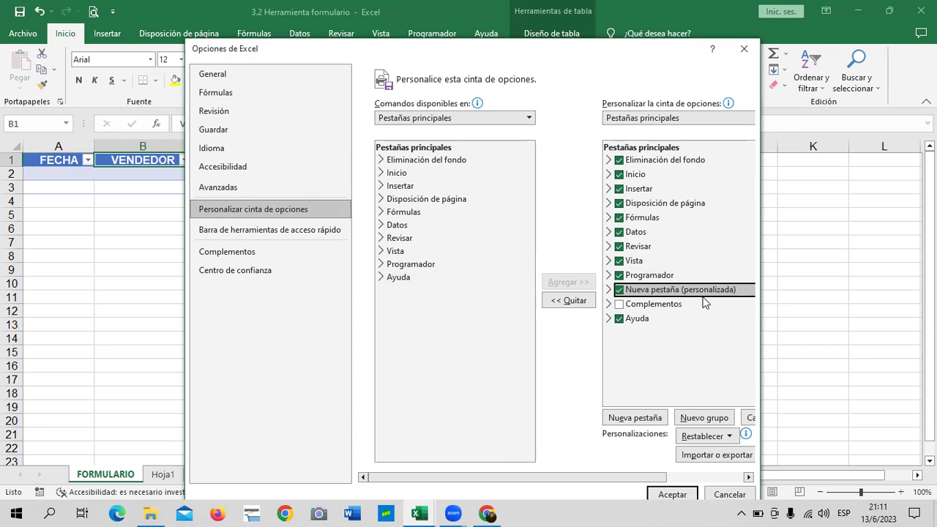
right_click(667, 292)
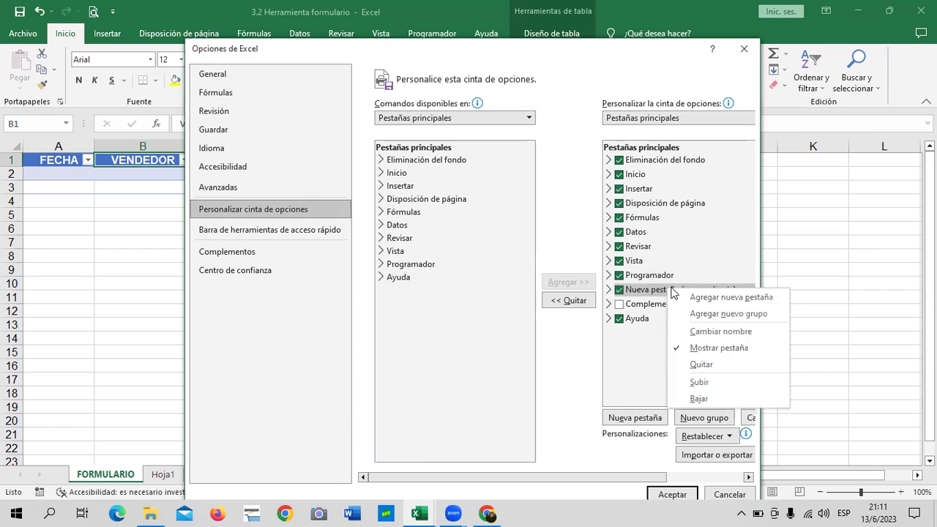
left_click(718, 330)
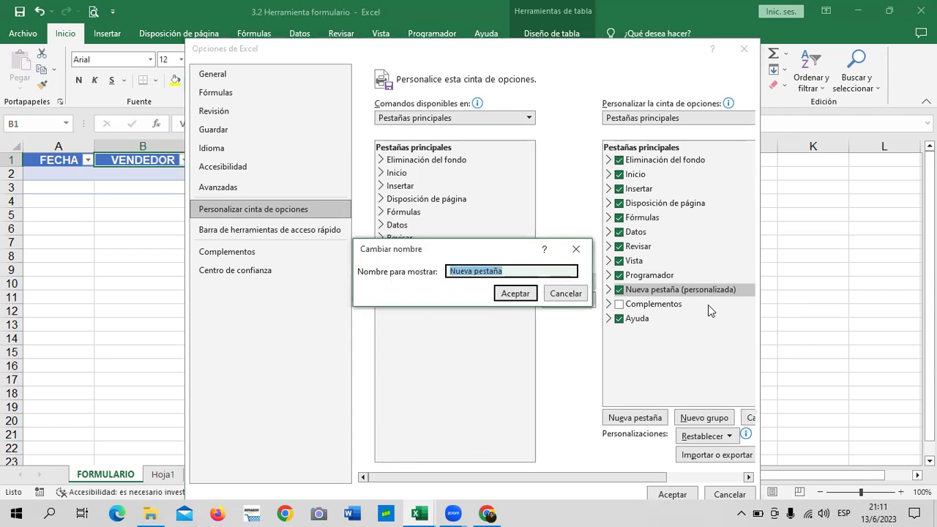
type("E")
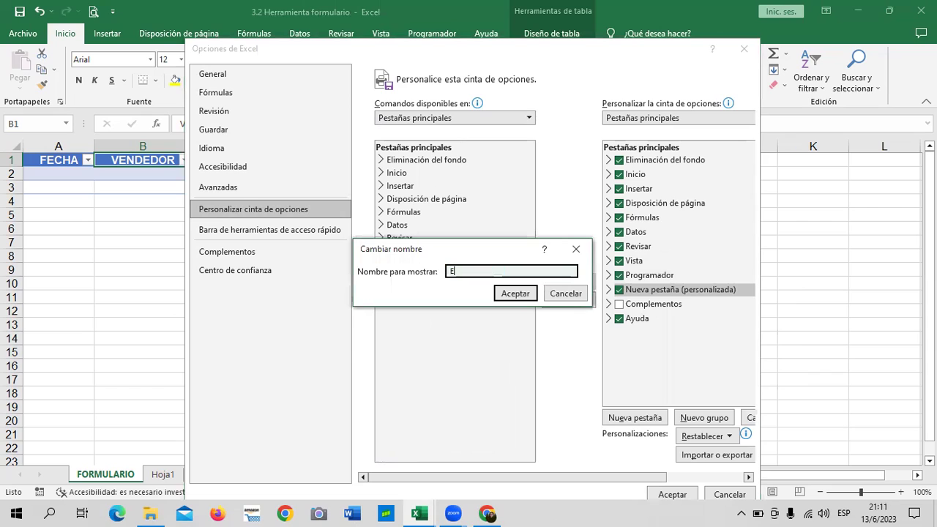
type("lizabeth")
left_click(522, 294)
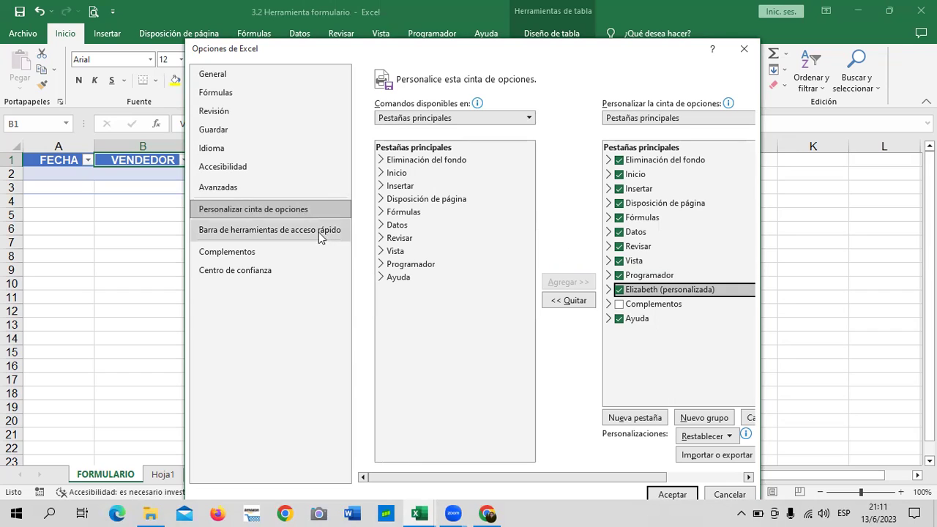
- Add Formulario... from 'Comandos que no están en la cinta de opciones' to the Quick Access Toolbar
left_click(249, 231)
left_click(249, 231)
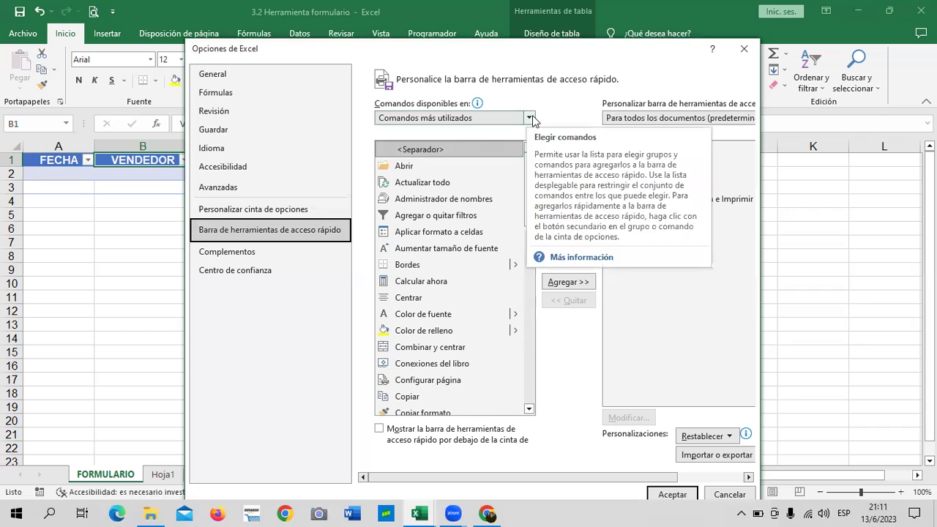
left_click(533, 114)
left_click(530, 129)
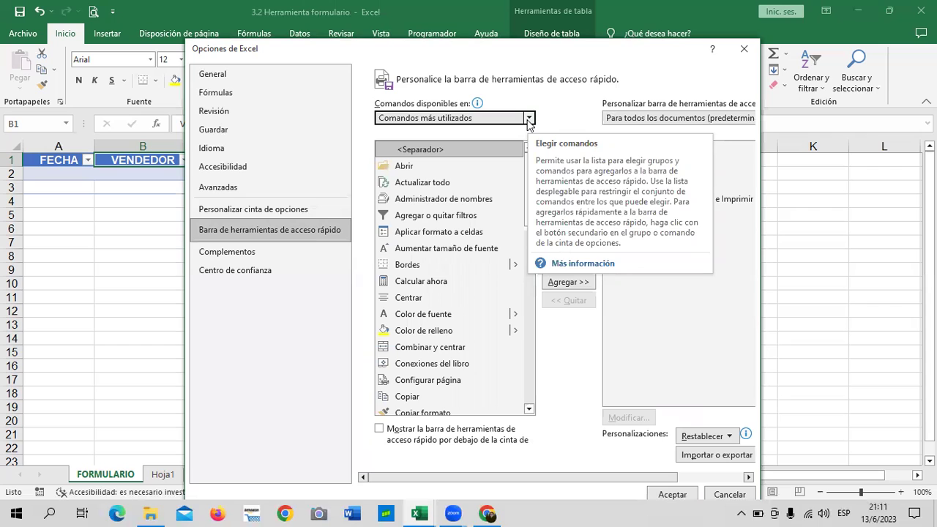
left_click(529, 119)
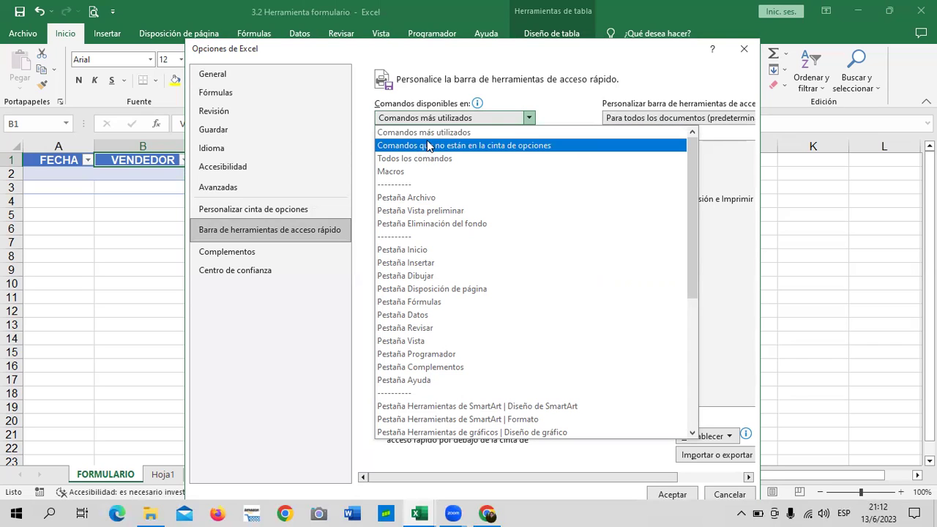
left_click(553, 149)
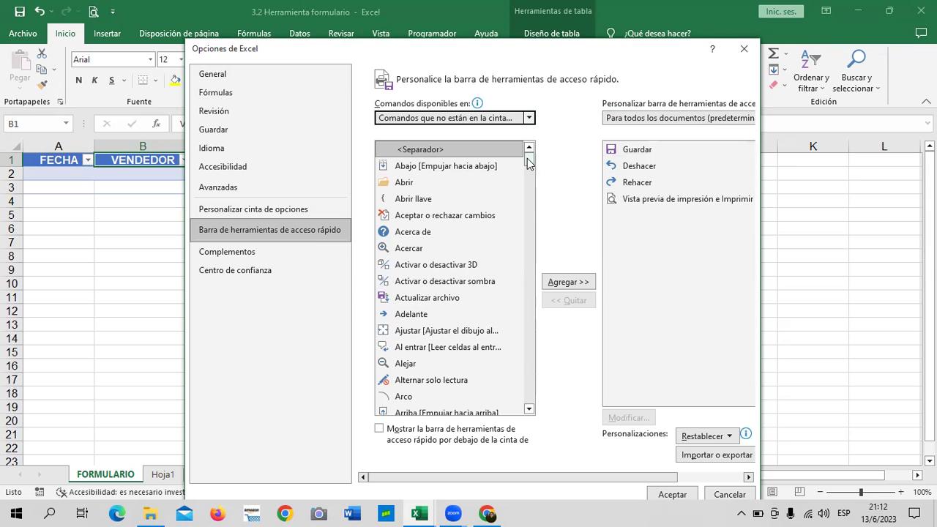
mouse_move(529, 161)
left_mouse_down()
mouse_move(528, 278)
mouse_move(526, 268)
left_mouse_up()
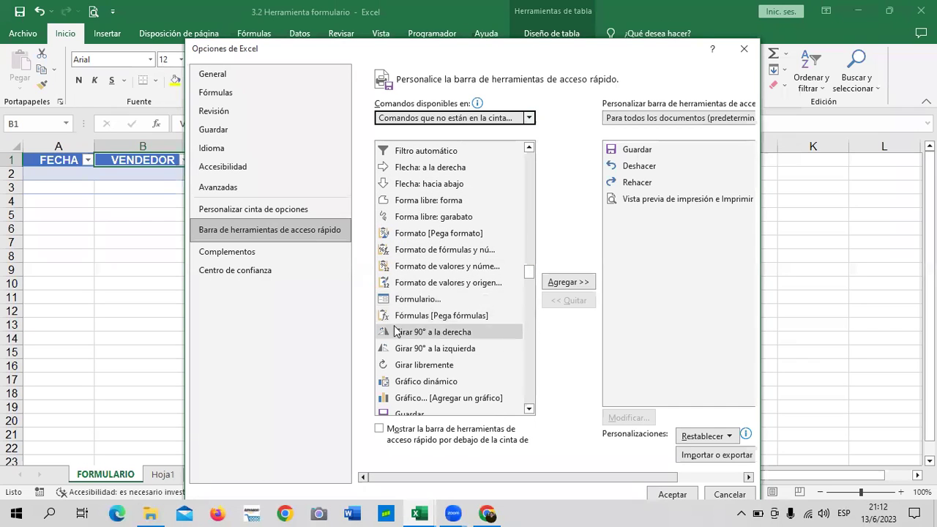
left_click(407, 301)
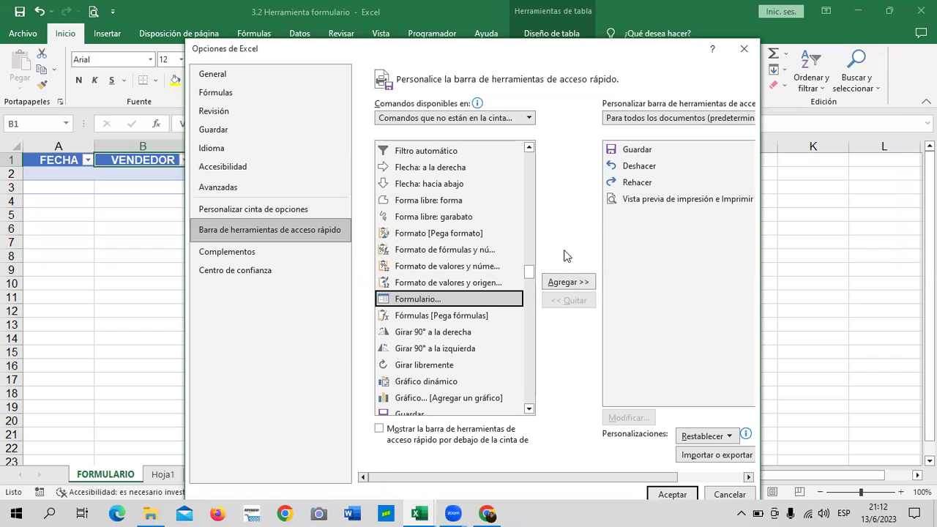
left_click(563, 283)
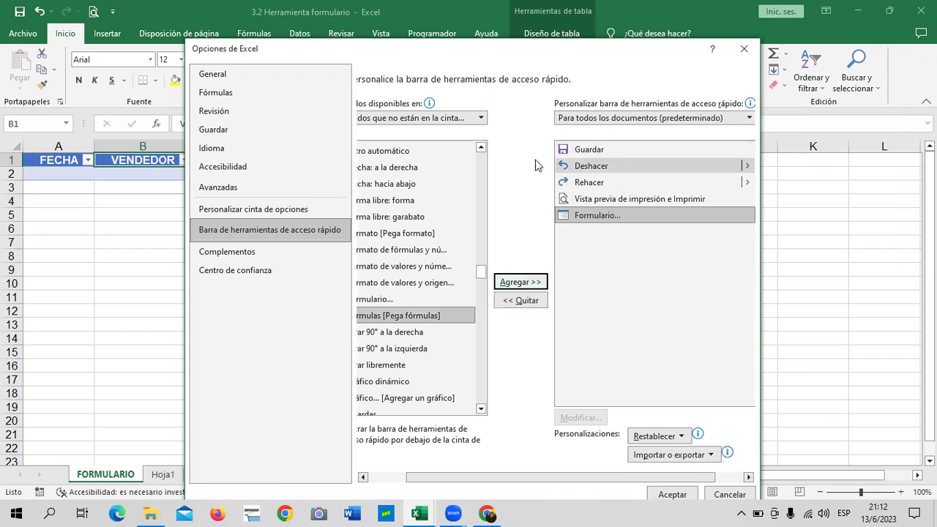
- Select the added Formulario entry and close Opciones de Excel with Aceptar
left_click(614, 163)
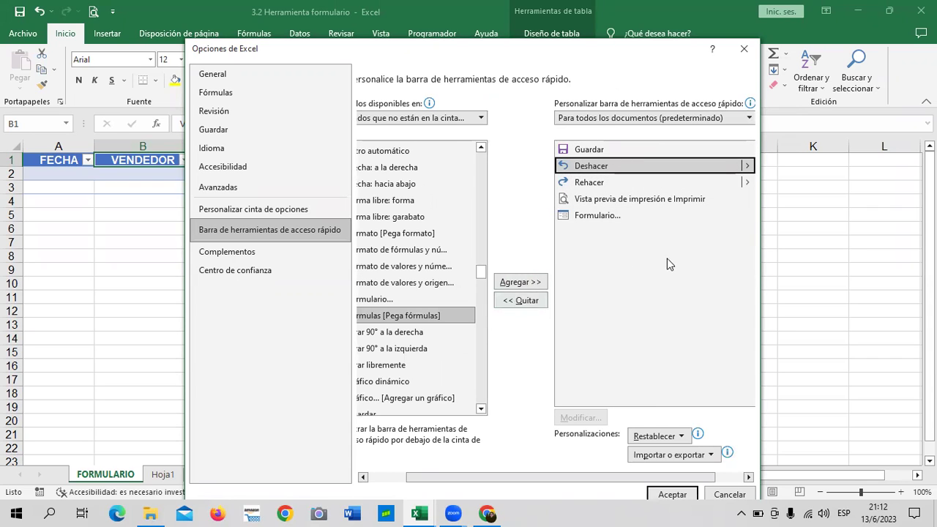
left_click(609, 218)
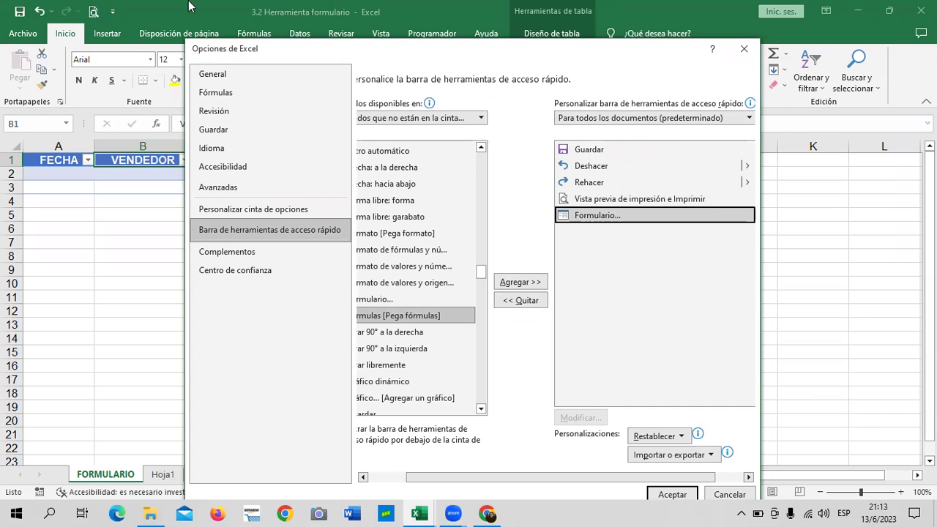
left_click(664, 495)
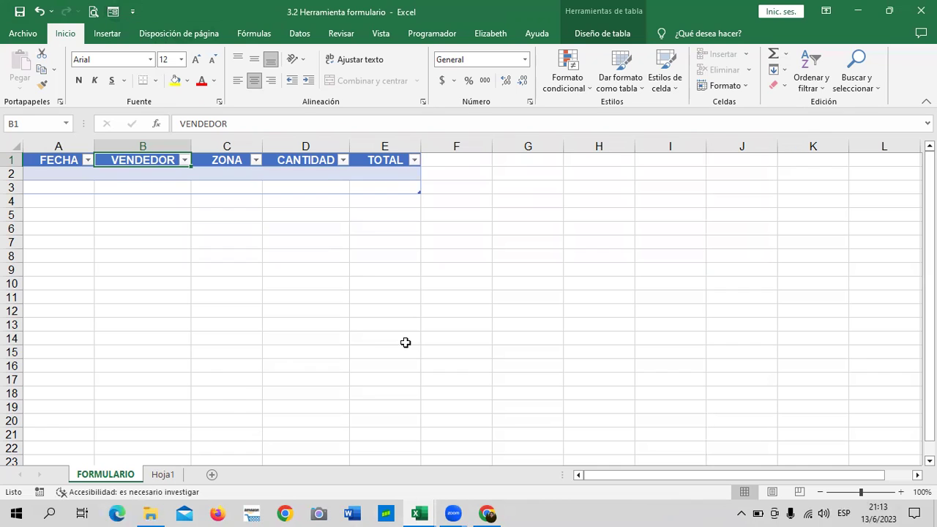
- Rename the Hoja1 sheet to FORMULARIO DE NOTAS in capitals
left_click(507, 203)
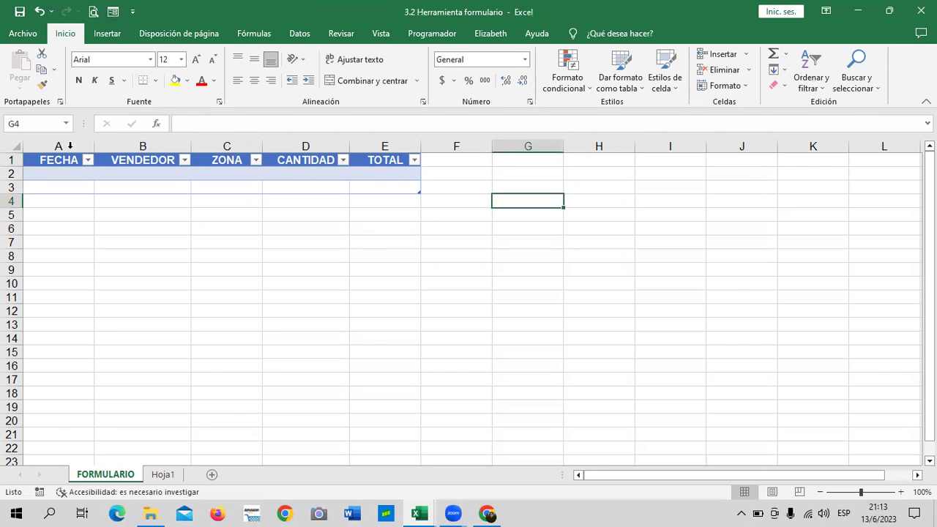
left_click(164, 475)
left_click(242, 437)
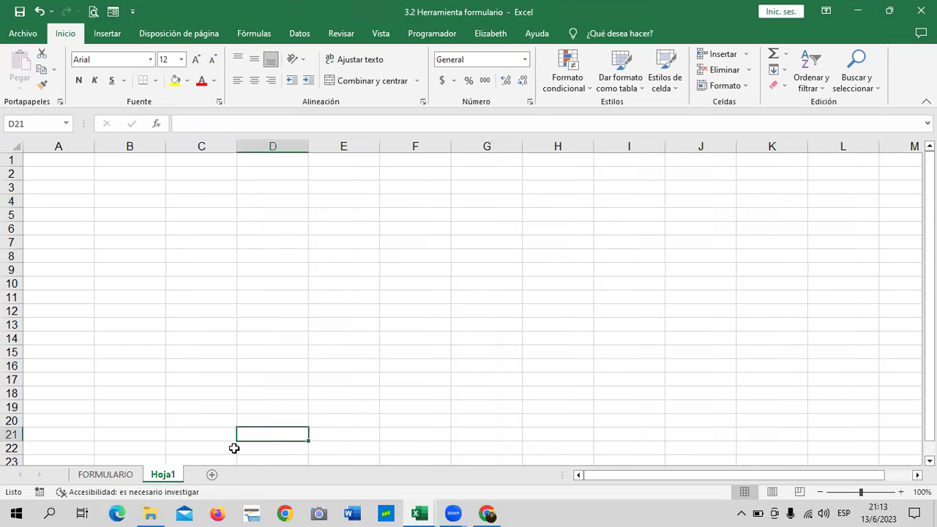
left_click(126, 475)
left_click(164, 475)
right_click(160, 477)
left_click(236, 351)
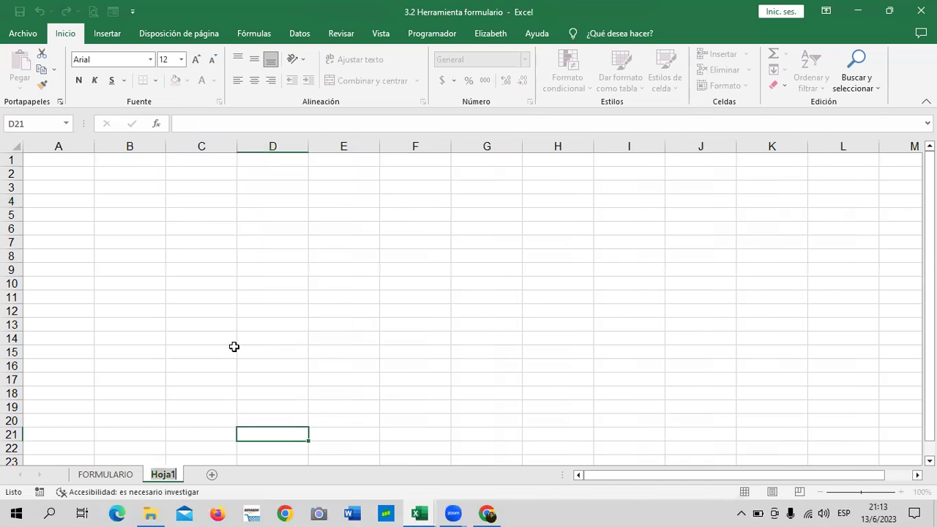
key("Caps_Lock")
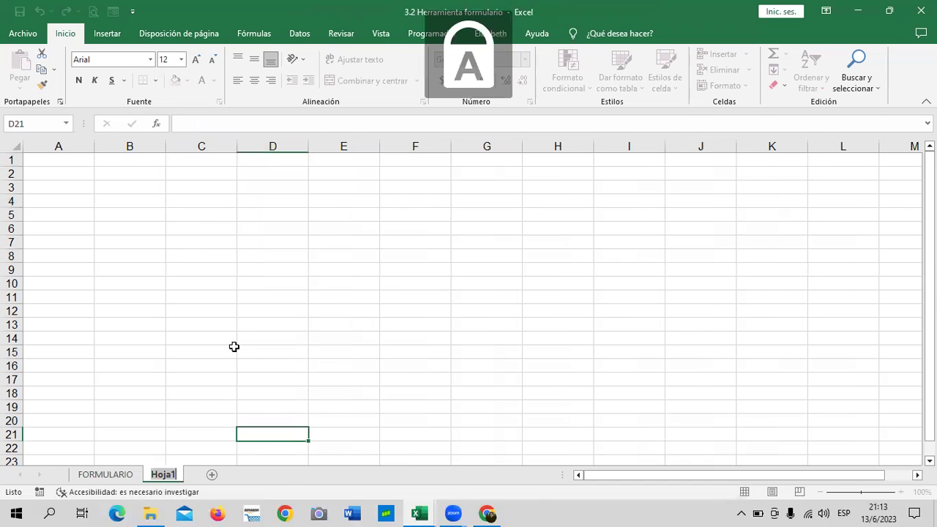
type("FORMULARIO DE NOTAS")
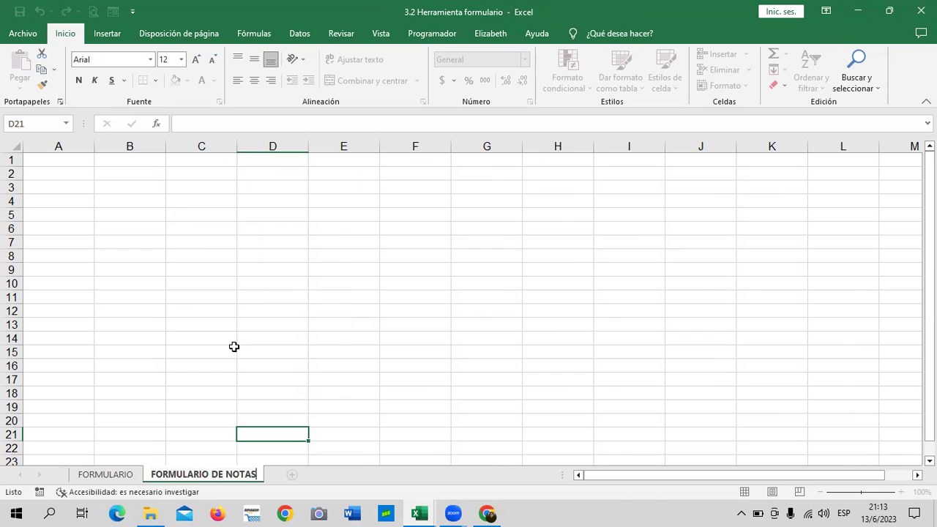
key("Return")
left_click(201, 203)
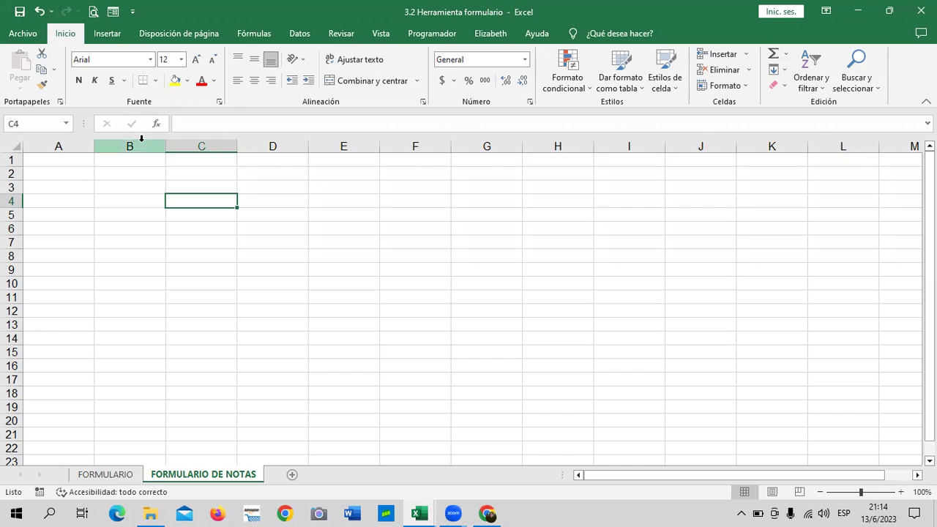
- Narrow column B and enter the heading N° in cell B1
left_click_drag(73, 160, 631, 198)
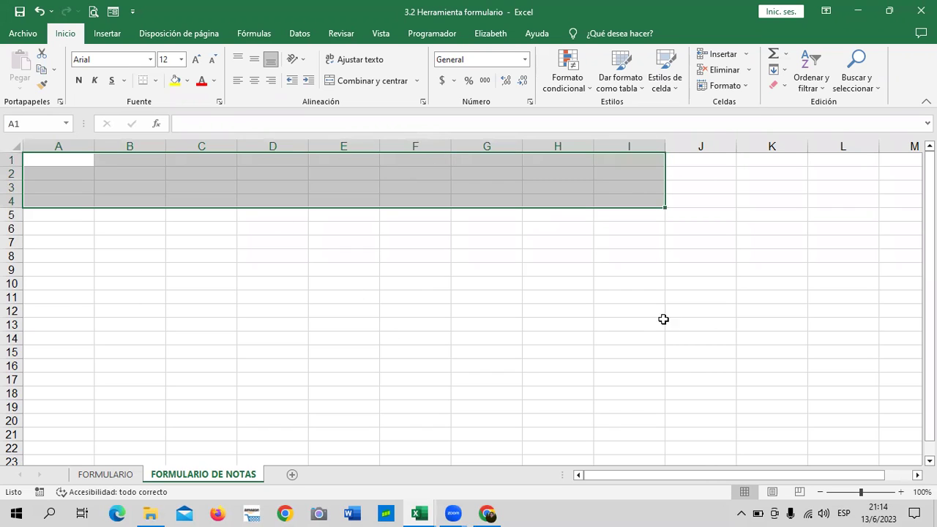
left_click(297, 295)
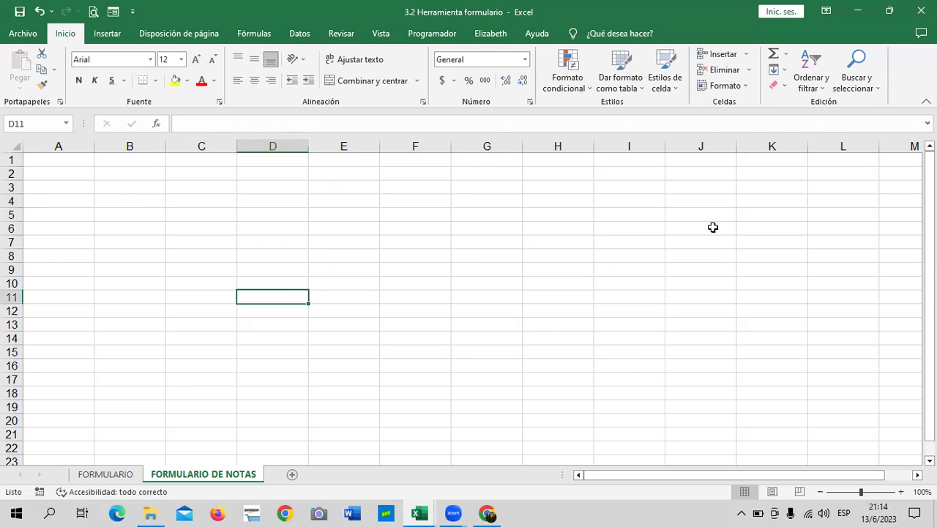
left_click_drag(165, 146, 133, 151)
left_click(109, 160)
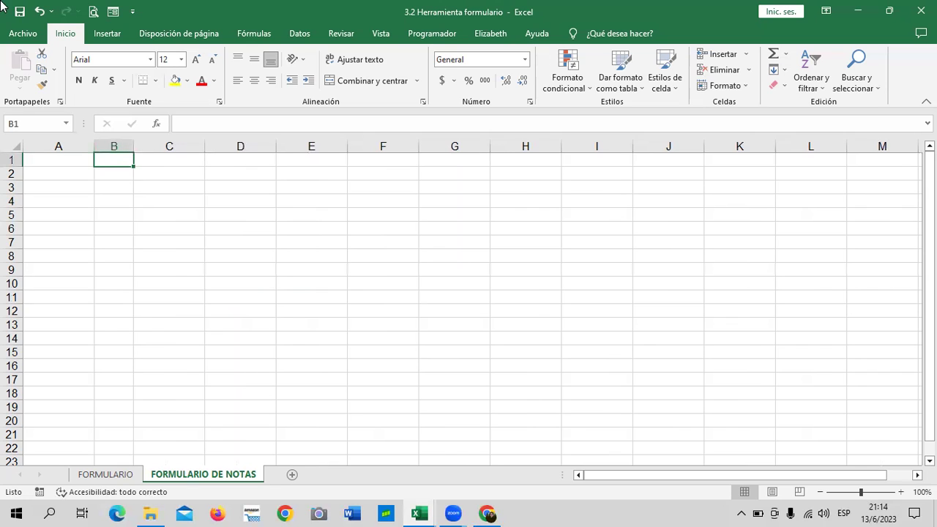
type("NI")
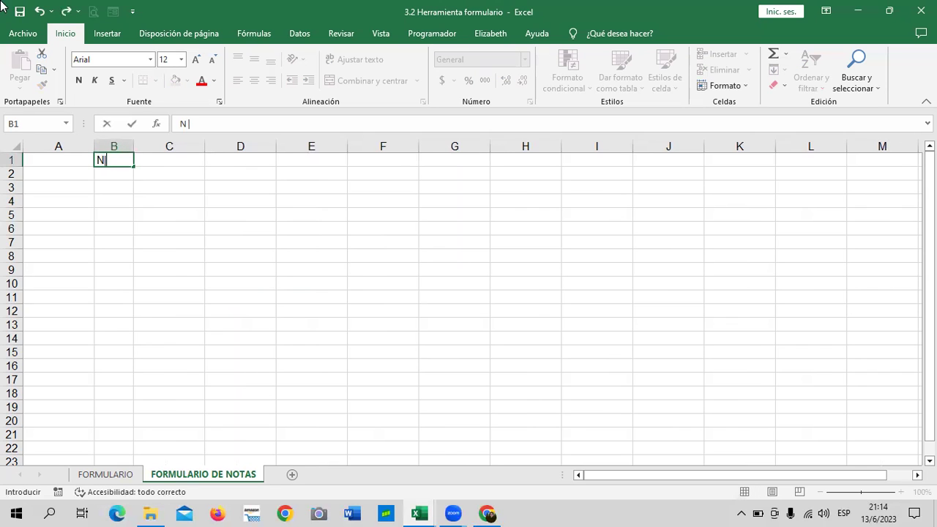
key("Return")
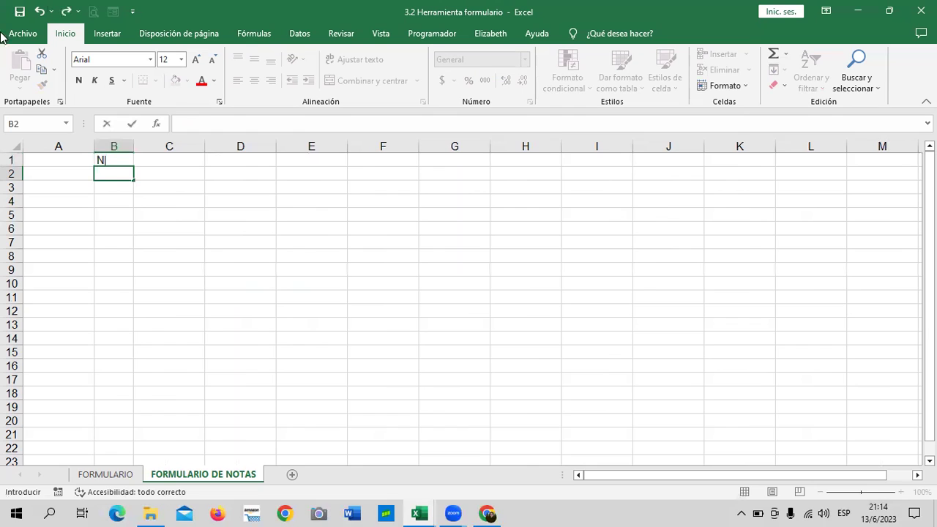
left_click(117, 158)
left_click(201, 128)
key("BackSpace")
type("°")
key("Return")
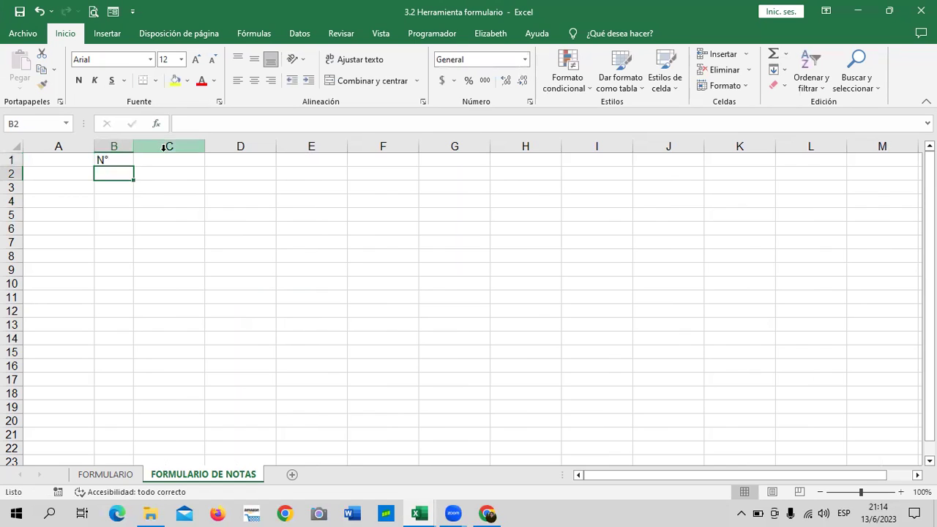
- Enter NOMBRES in C1 and widen column C to hold student names
left_click(162, 157)
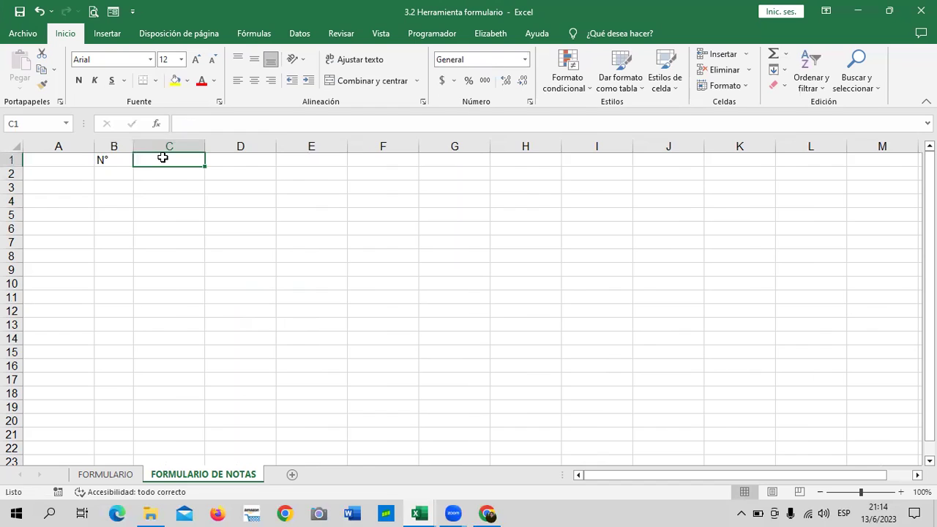
type("NOMBR4E")
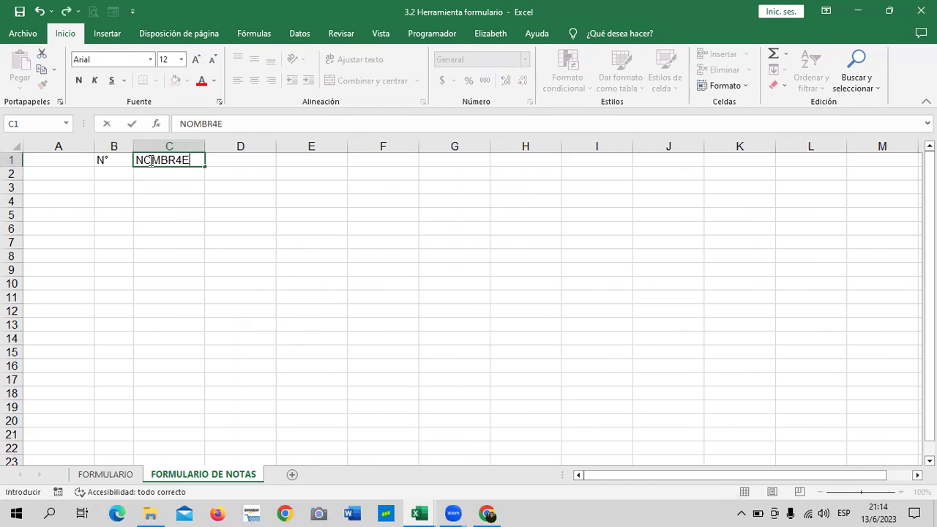
key("BackSpace")
key("BackSpace")
type("ES")
key("Return")
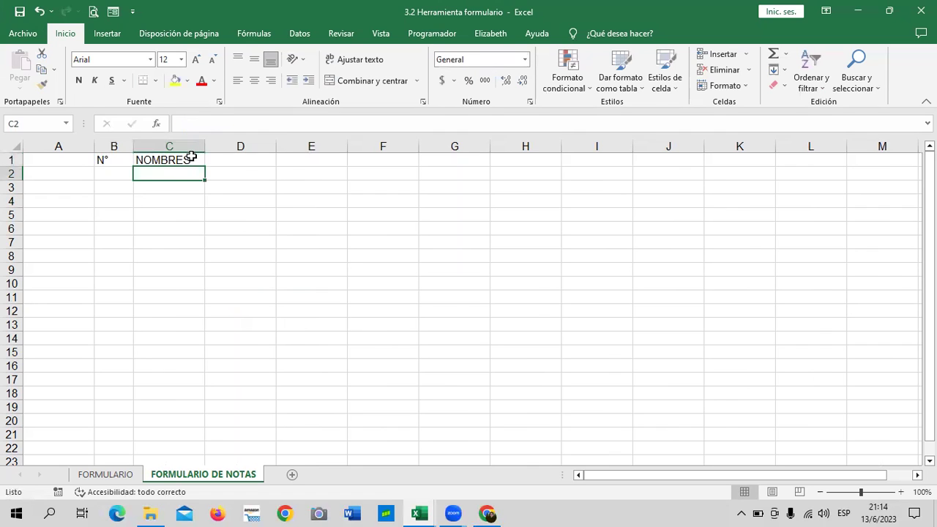
left_click_drag(204, 144, 283, 145)
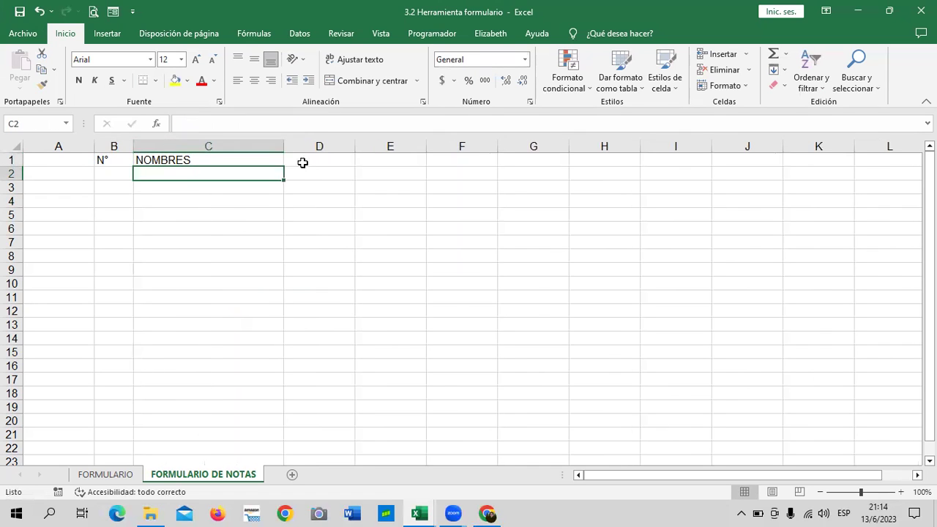
- Enter WINDOWS 20%, INTERNET 20% and WORD 20% in D1:F1, widening columns D and E
left_click(303, 161)
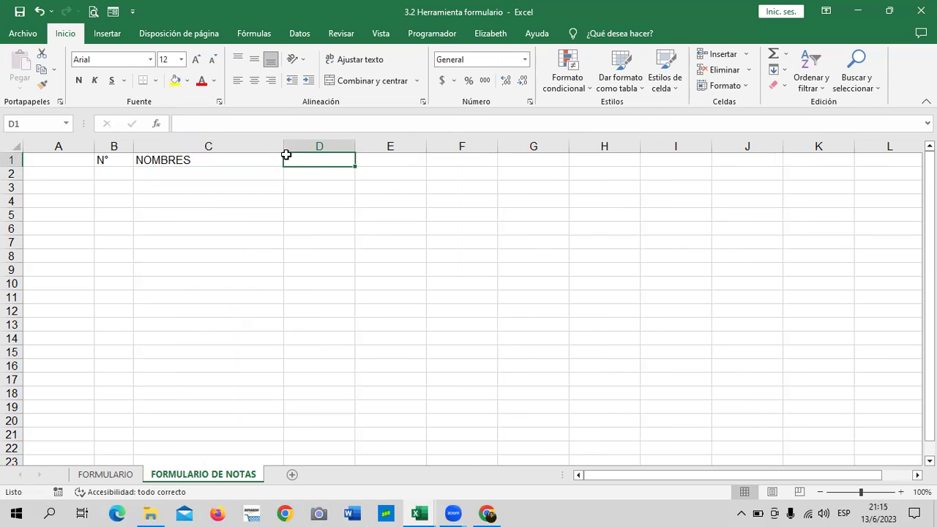
type("WINDOWS ")
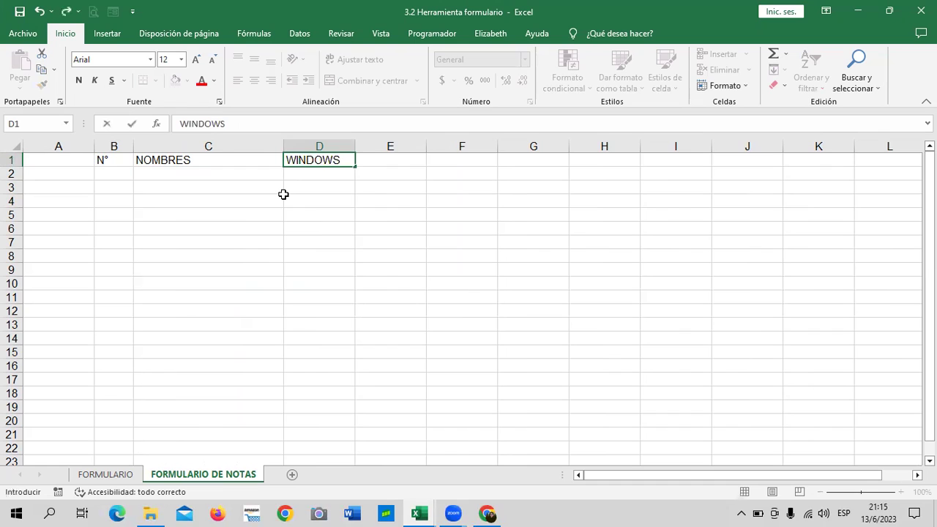
type("20%")
key("Return")
left_click_drag(356, 147, 368, 146)
left_click(398, 158)
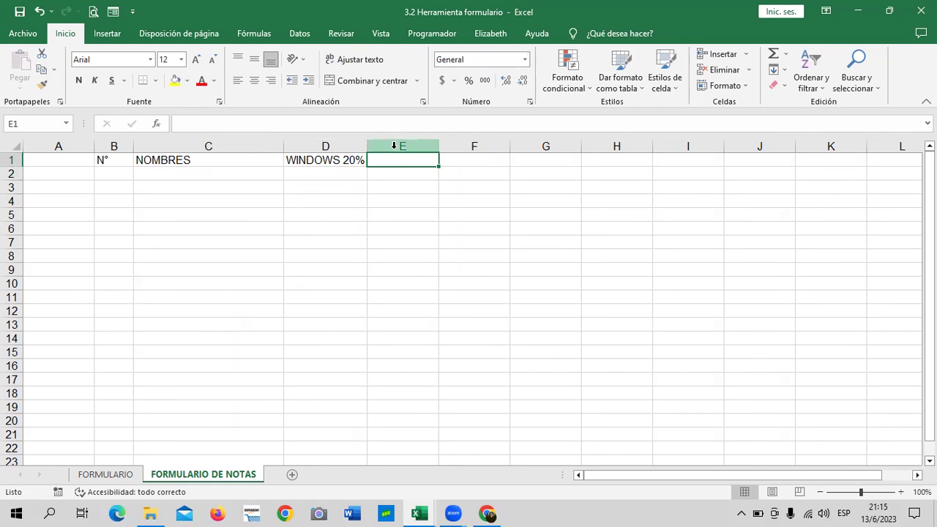
type("INTERNET 20")
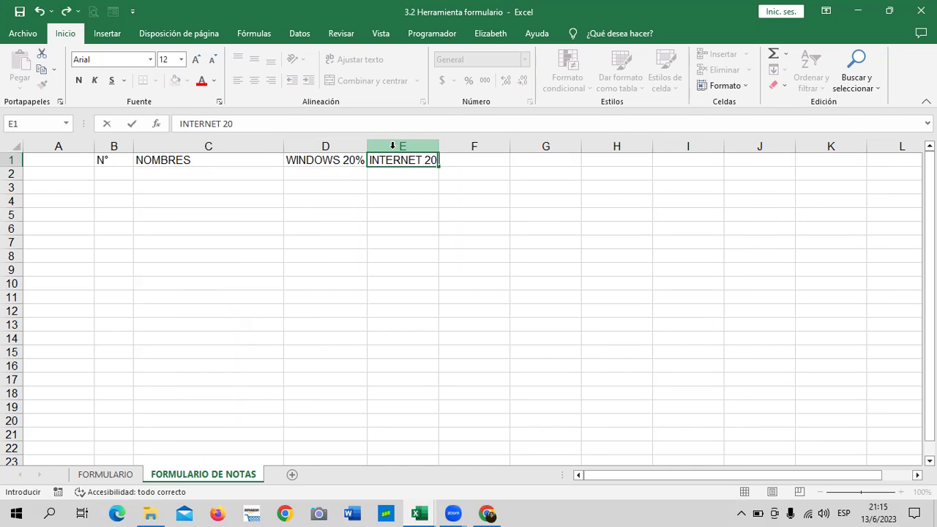
type("%")
key("Return")
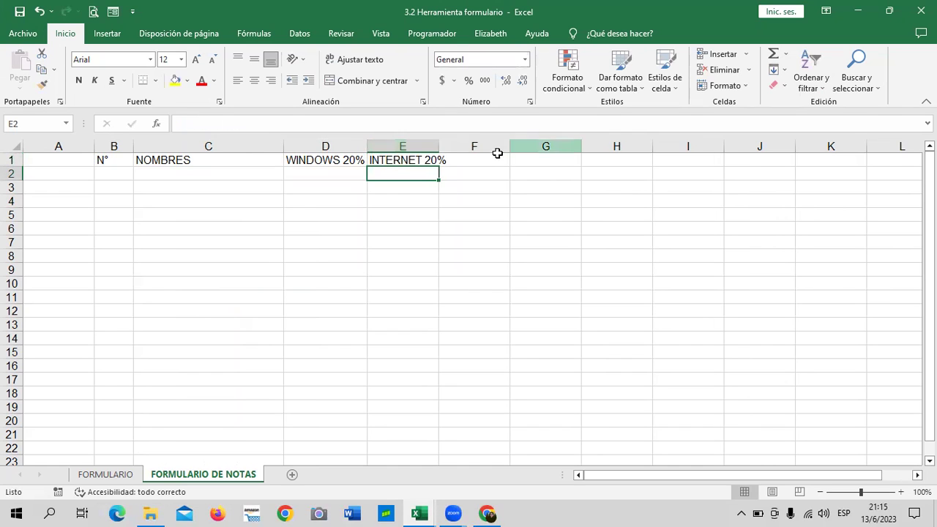
left_click_drag(443, 146, 457, 146)
left_click(477, 159)
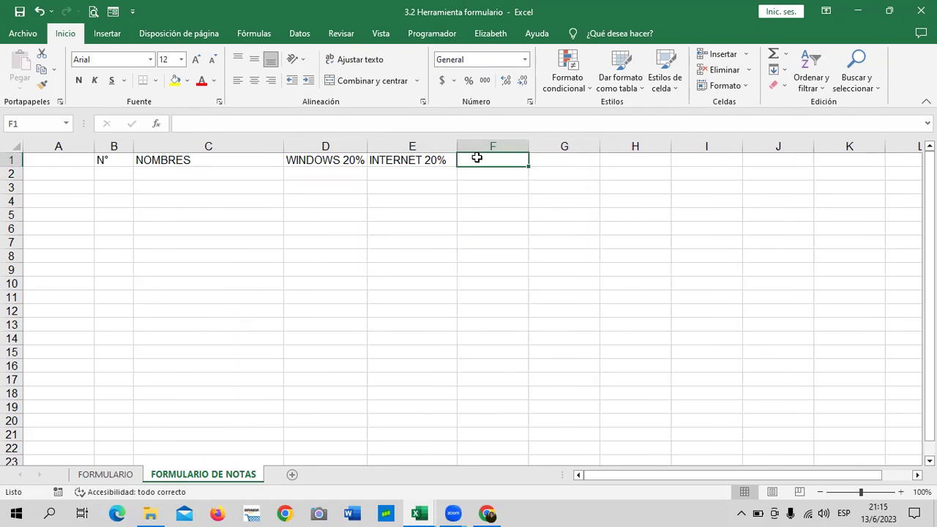
type("WORD 20")
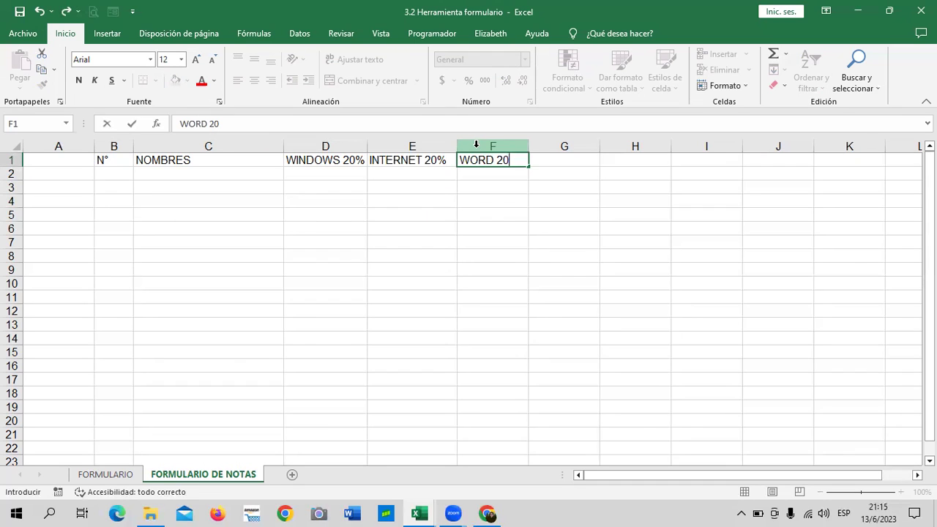
type("%")
key("Return")
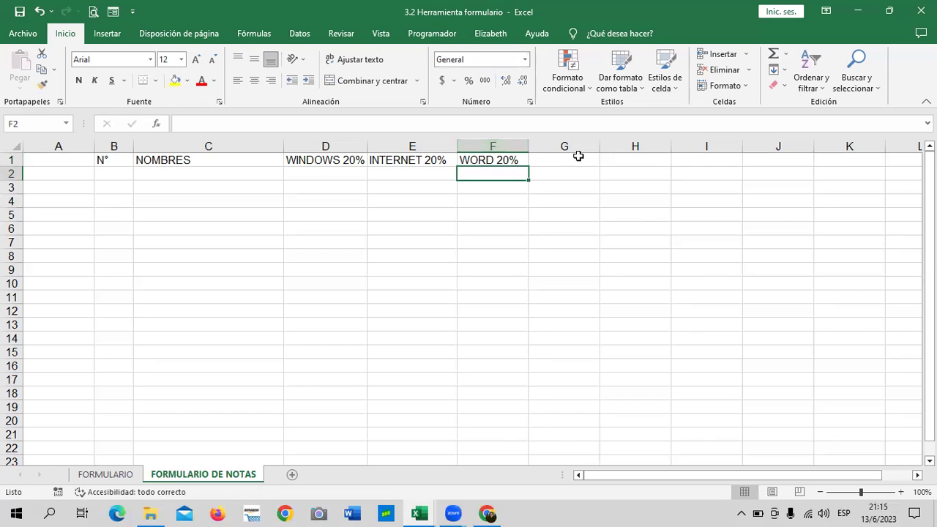
- Enter the heading EXCEL 20% in cell G1
left_click(578, 155)
type("eXCEL")
key("BackSpace")
key("BackSpace")
key("BackSpace")
key("BackSpace")
type("EXCEL")
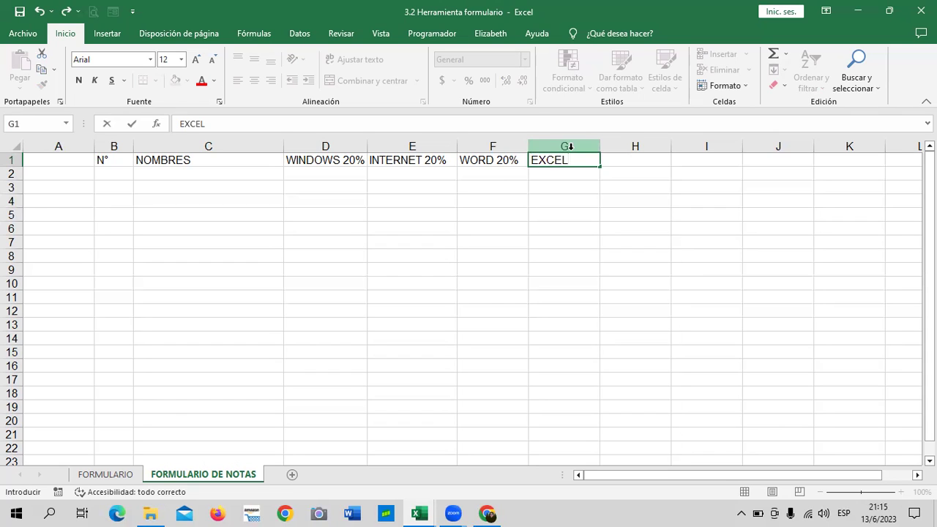
type(" 20%")
key("Return")
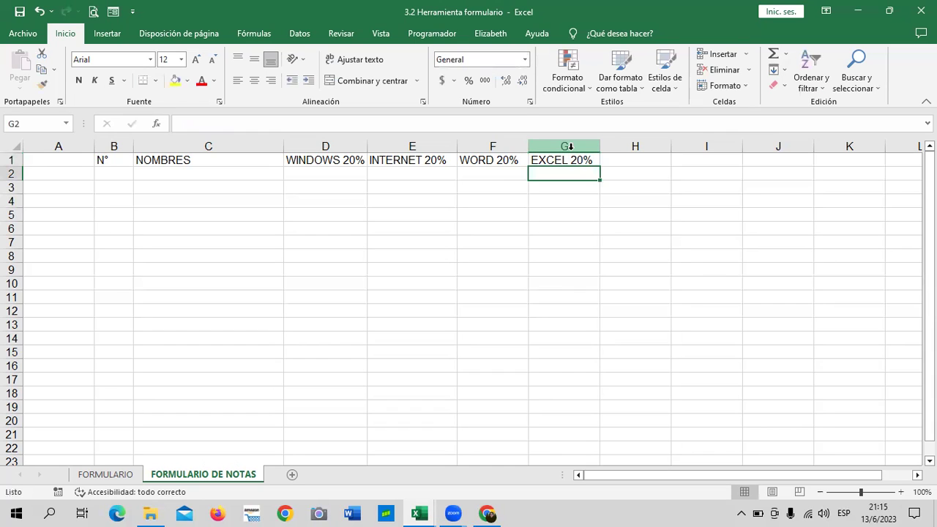
- Enter POWERPOINT 20% in H1 and widen column H to fit it
left_click(618, 159)
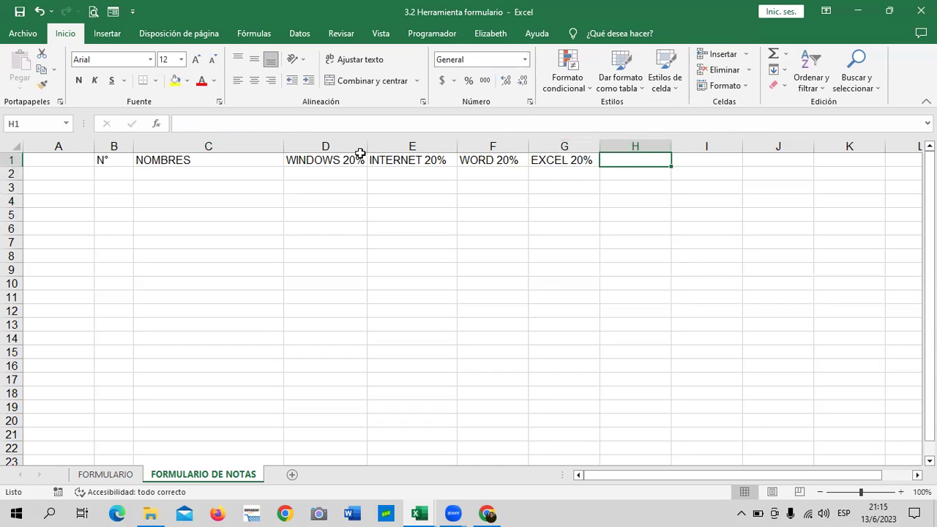
type("PO")
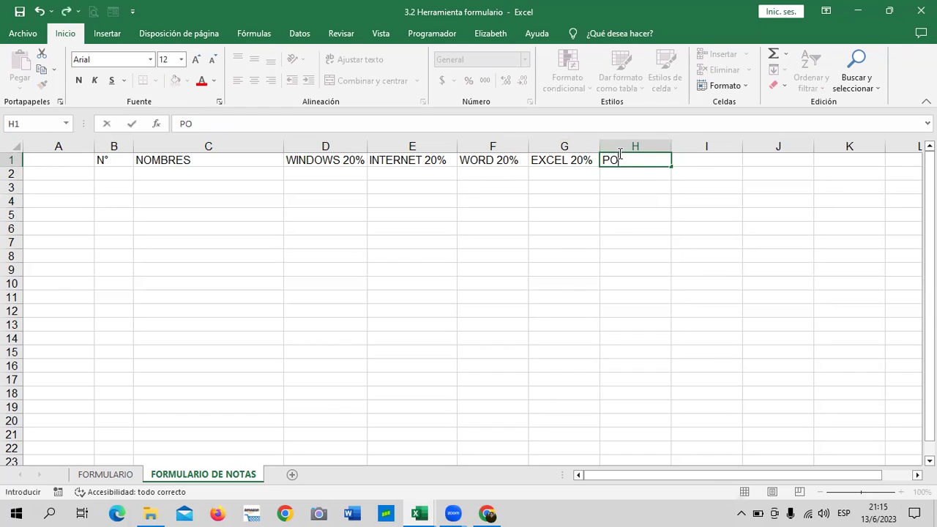
type("WERPOINT")
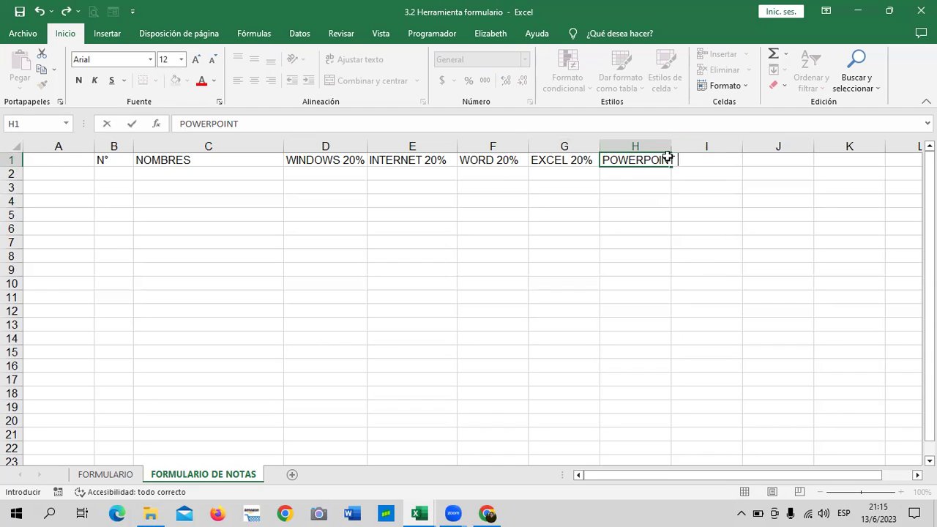
left_click_drag(666, 202, 666, 213)
left_click_drag(671, 142, 694, 140)
left_click(680, 159)
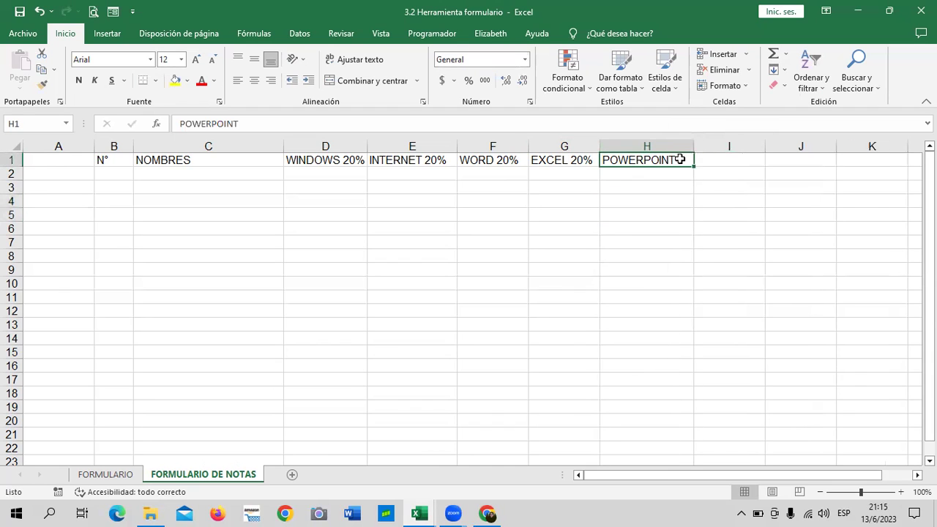
double_click(683, 160)
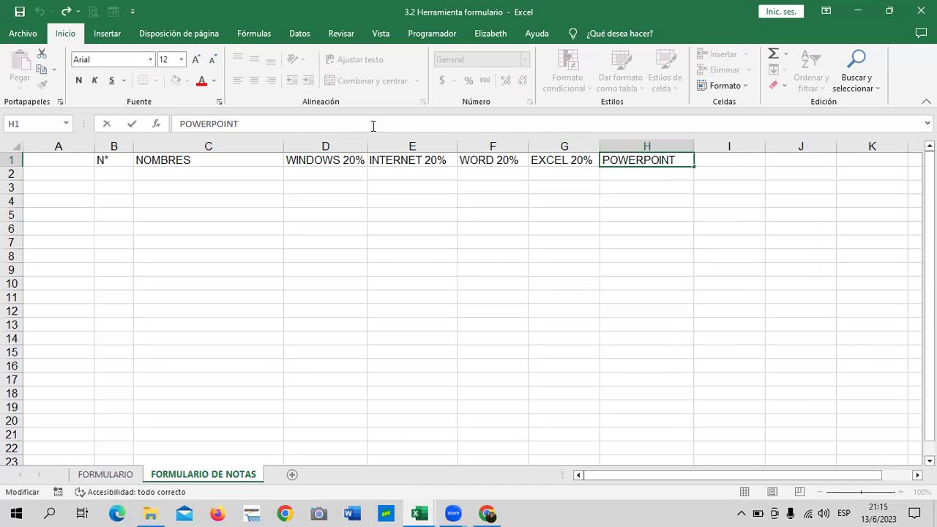
type("20")
type("%")
key("Return")
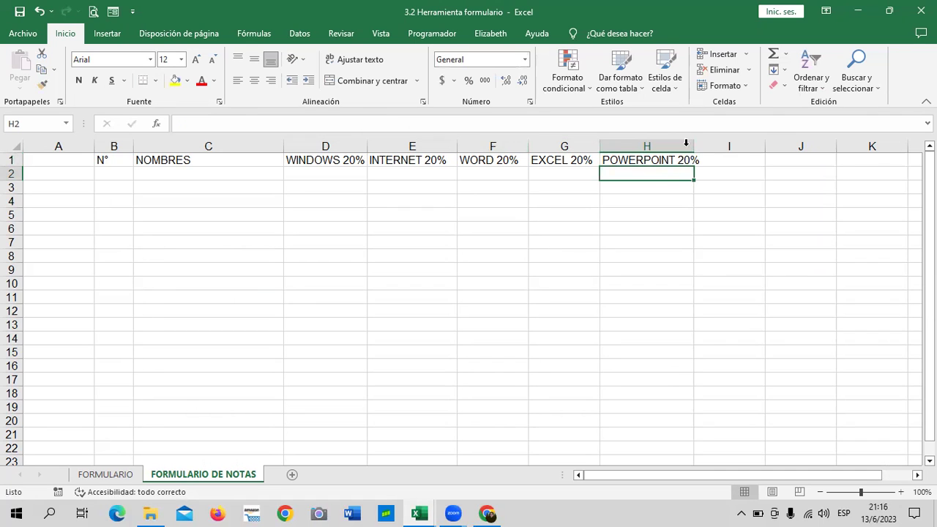
left_click_drag(693, 146, 711, 144)
- Enter the final heading PROMEDIO in cell I1
left_click(727, 159)
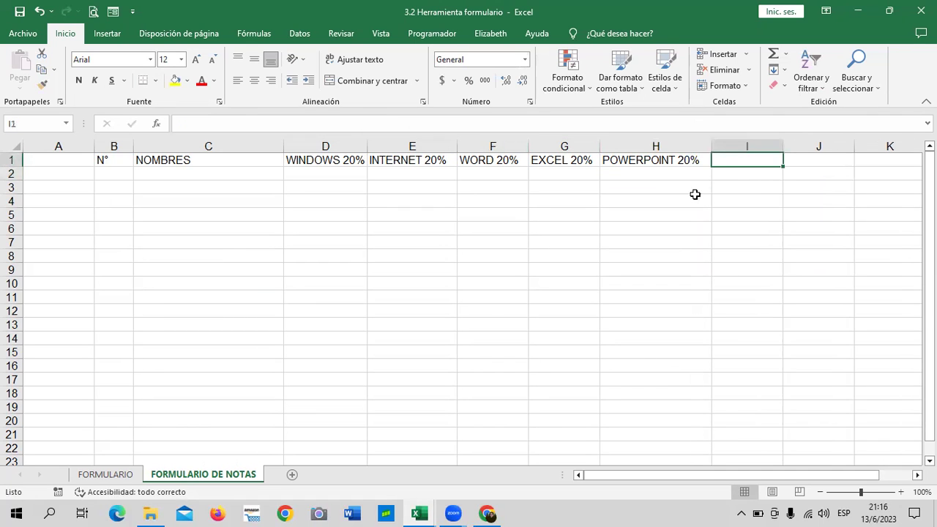
type("PROMEDIO")
key("Return")
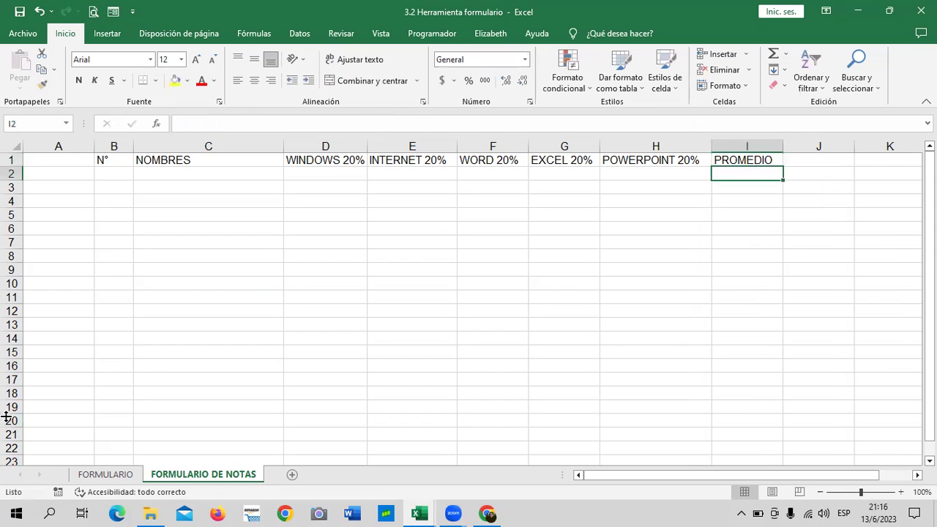
left_click(388, 324)
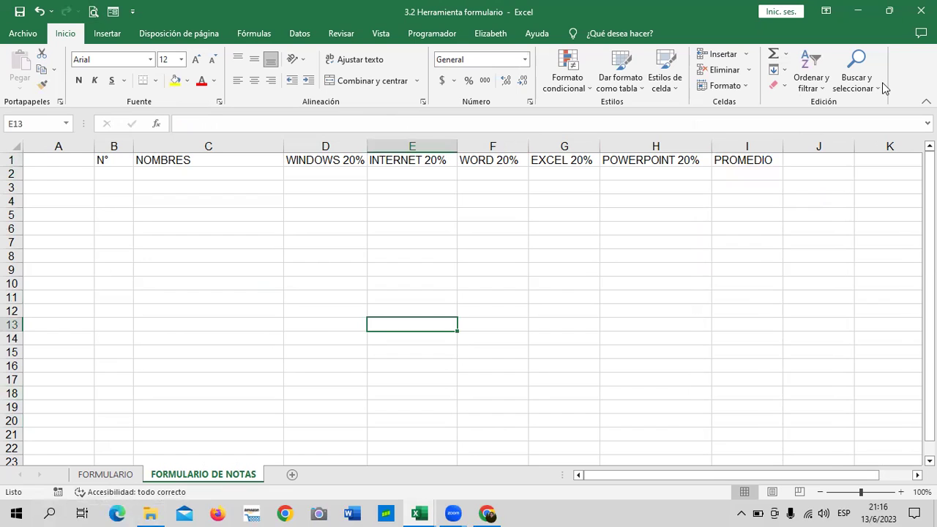
left_click(542, 235)
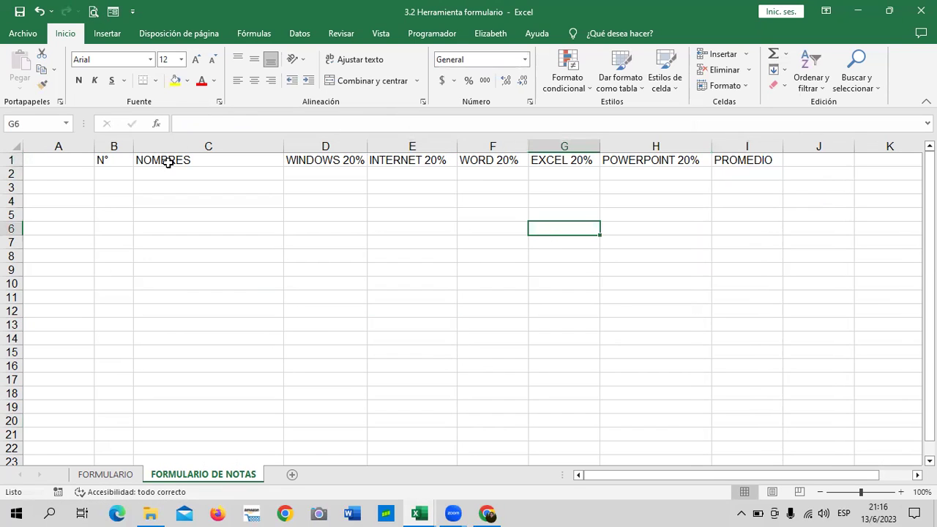
- Select headings B1:I1 and open the Formulario data form, accepting row 1 as field labels
left_click(125, 160)
key("Right")
key("Down")
key("Down")
key("Down")
left_click_drag(129, 160, 756, 159)
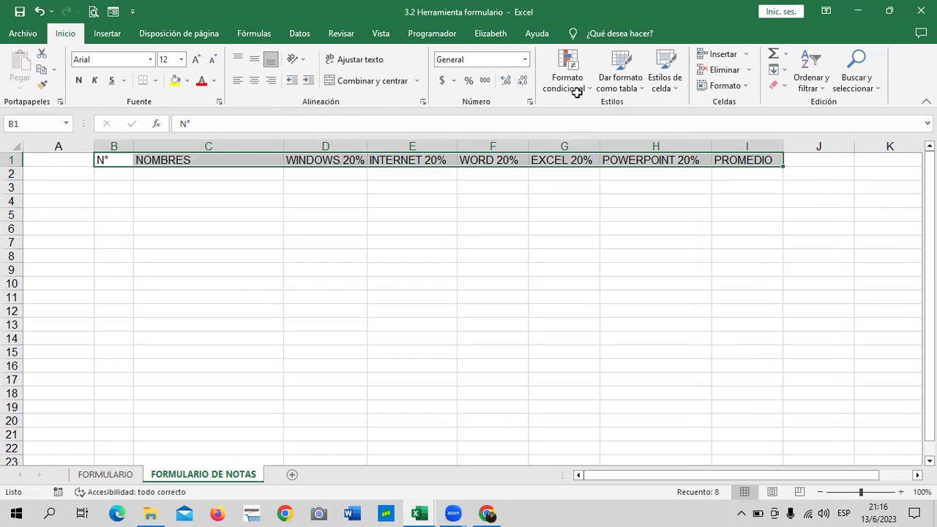
left_click(114, 12)
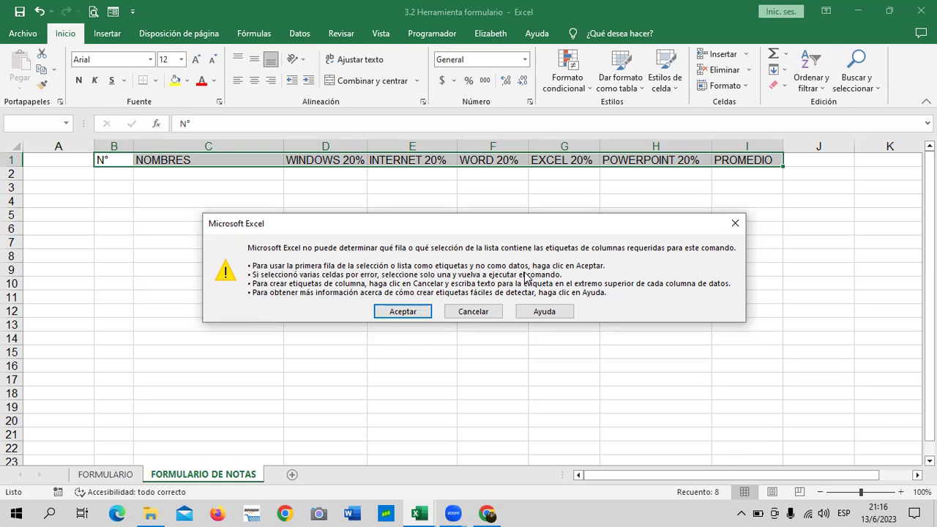
left_click(404, 312)
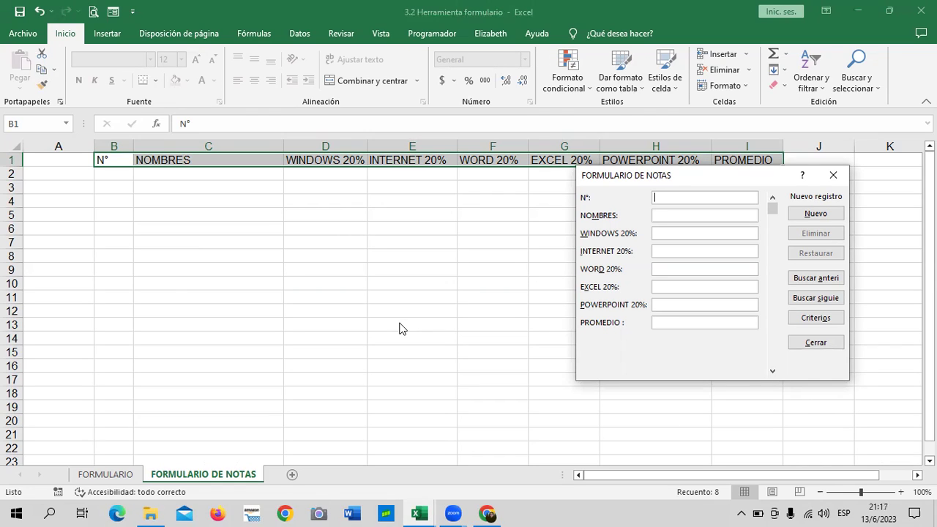
- Enter 1 in the data form's N° field to create the first record
left_click_drag(713, 175, 522, 215)
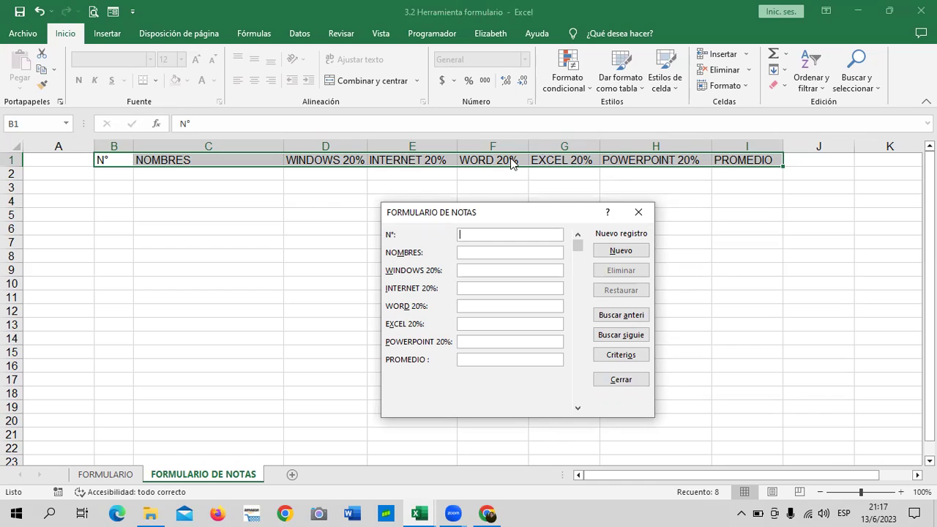
type("1")
key("Return")
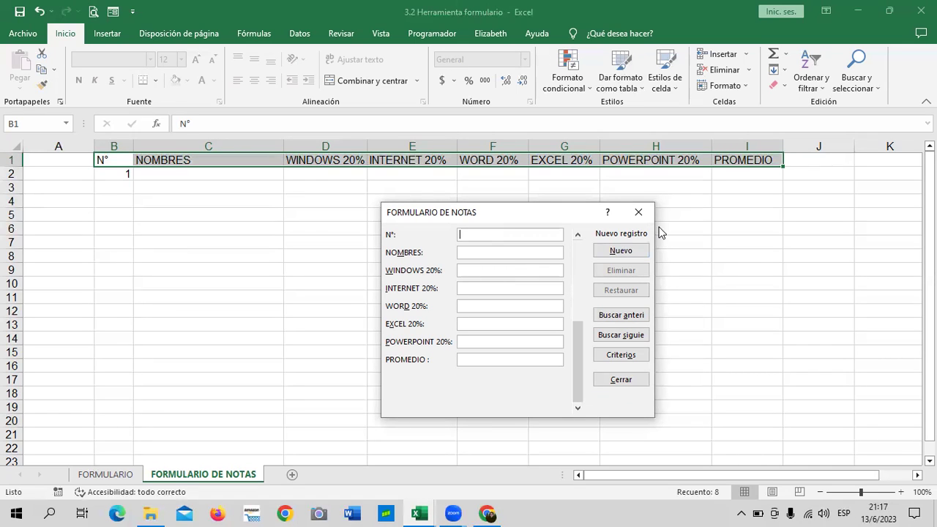
- Discard a stray 2 and return the form to record 1, moving on to its next fields
left_click_drag(580, 331, 581, 235)
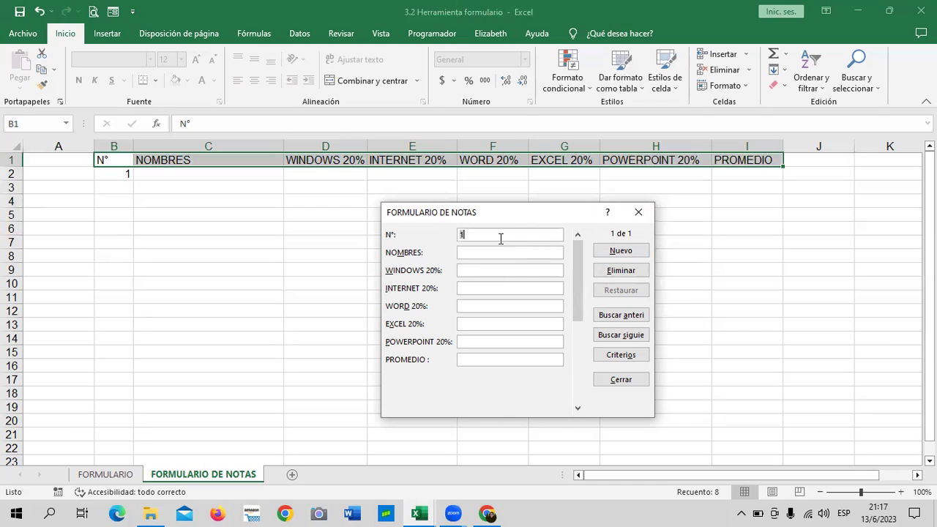
key("Return")
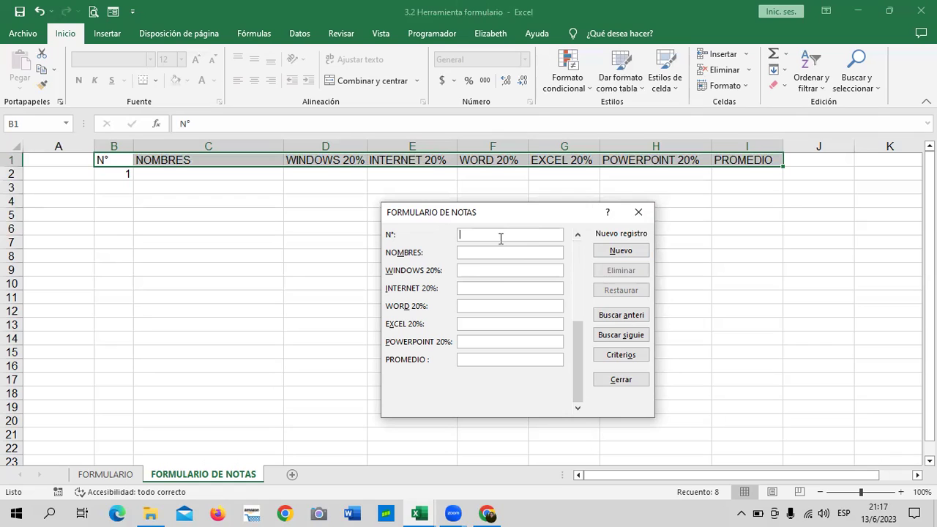
type("2")
key("BackSpace")
key("Up")
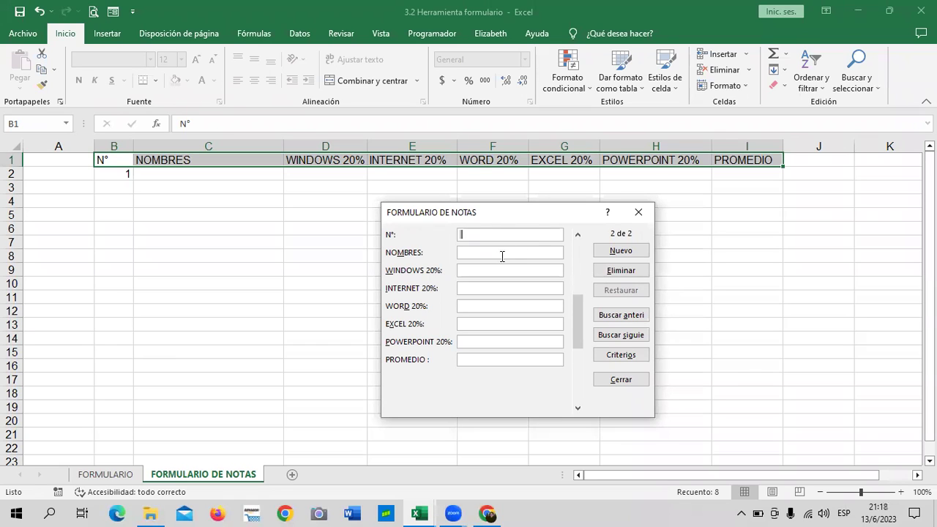
left_click(577, 291)
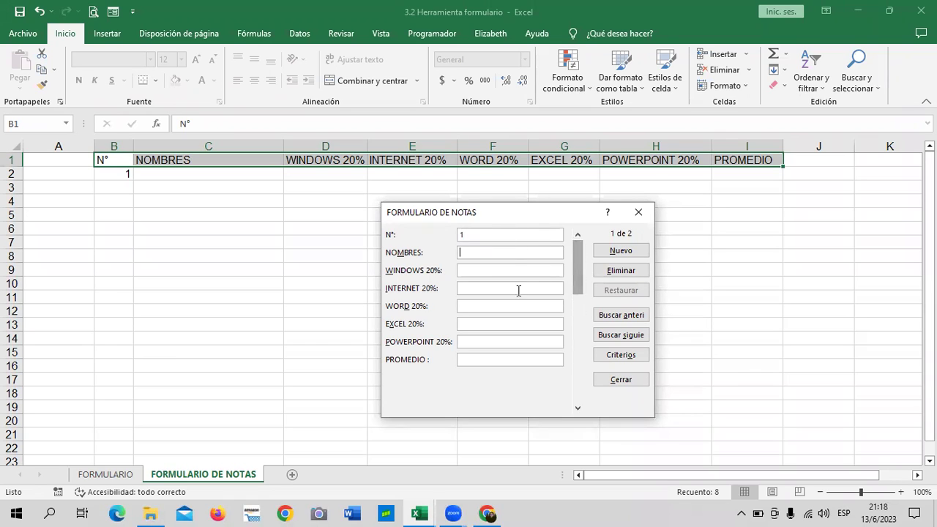
key("Tab")
key("Tab")
key("Tab")
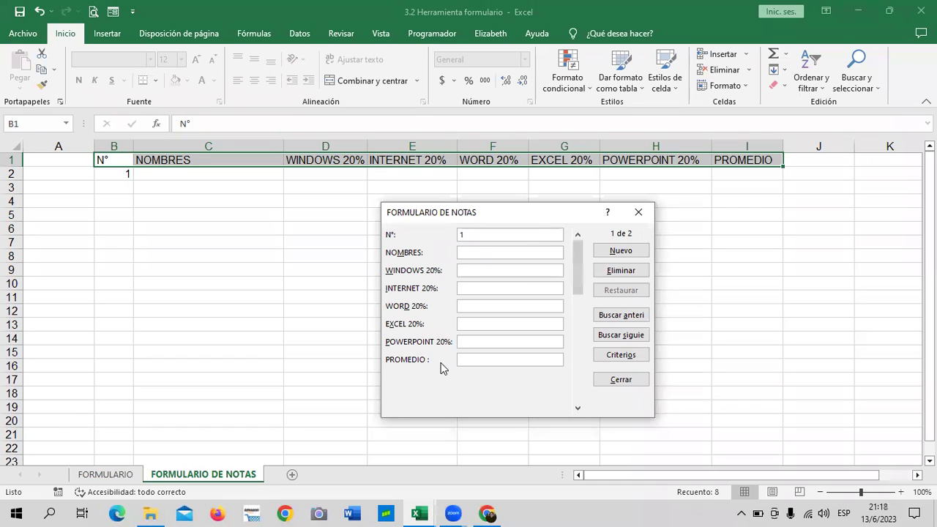
key("Tab")
key("Tab")
key("Tab")
key("Tab")
key("Tab")
key("Tab")
key("Tab")
key("Tab")
key("Tab")
key("Tab")
key("Tab")
key("Tab")
key("Tab")
key("Tab")
key("Tab")
key("Tab")
key("Tab")
key("Tab")
key("Tab")
key("Tab")
key("Tab")
key("Tab")
key("Tab")
- Fill record 1 with the student's name and grades 8, 9, 7, 9, 10, then save it
type("MARIO ")
type("CRUZ")
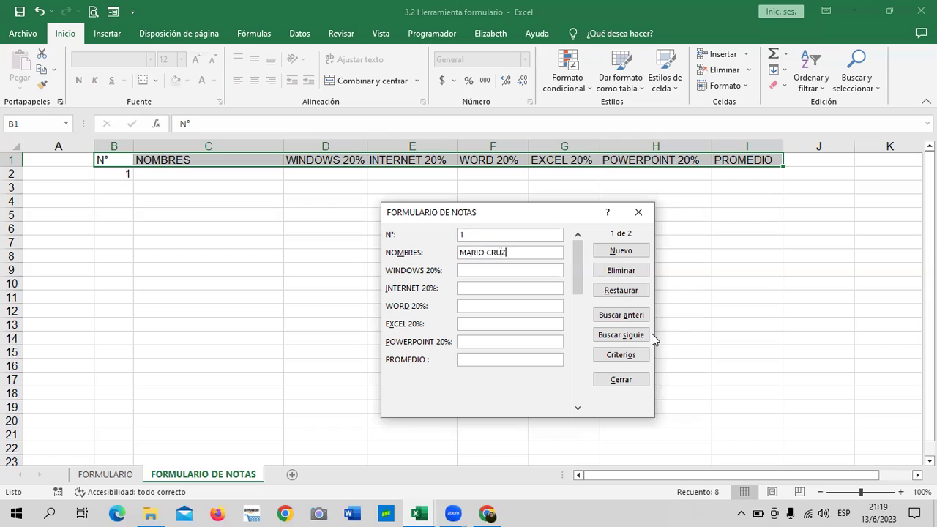
key("Tab")
type("8")
key("Tab")
type("9")
type("7")
key("Tab")
type("9")
key("Tab")
type("10")
key("Tab")
key("Return")
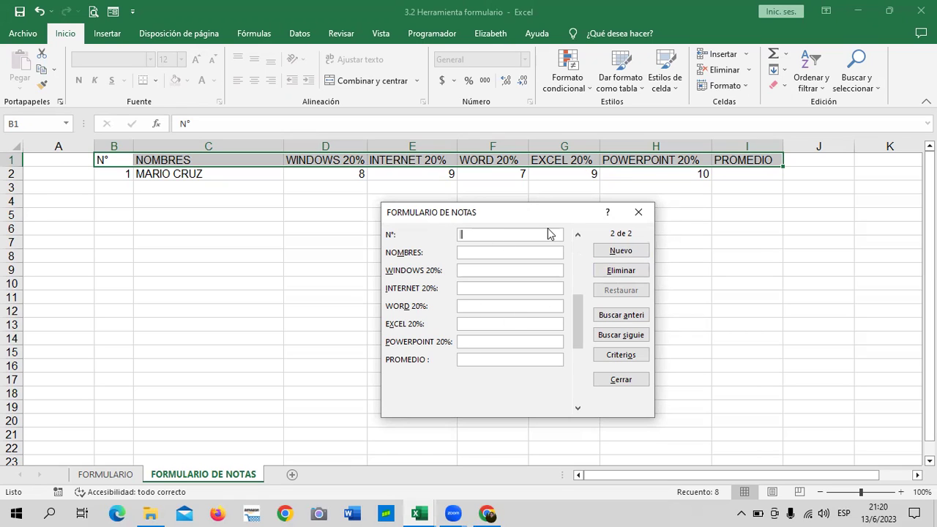
- Add record 2 with the second student's name and grades 9, 8, 7, 8, 9
type("2")
key("Tab")
type("ANDE")
key("BackSpace")
type("RES AGUIRRE")
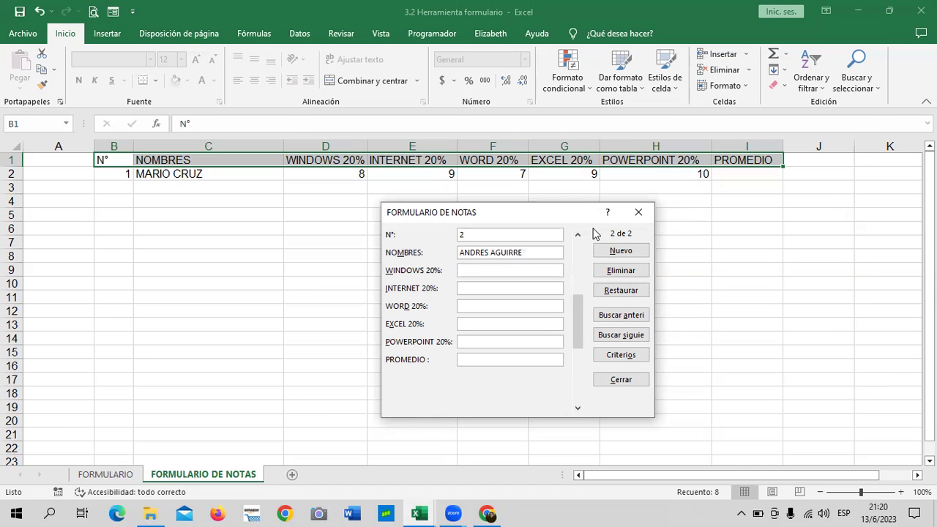
key("Tab")
type("9")
key("Tab")
type("8")
key("Tab")
type("7")
key("Tab")
type("8")
key("Tab")
type("9")
key("Tab")
key("Return")
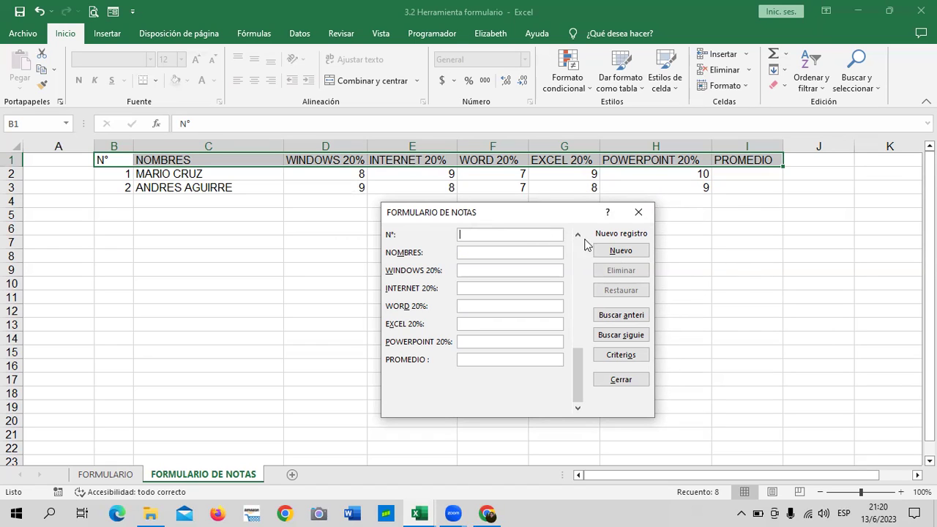
- Close the data form and apply Todos los bordes (All Borders) to B1:I21
left_click(639, 212)
left_click(675, 266)
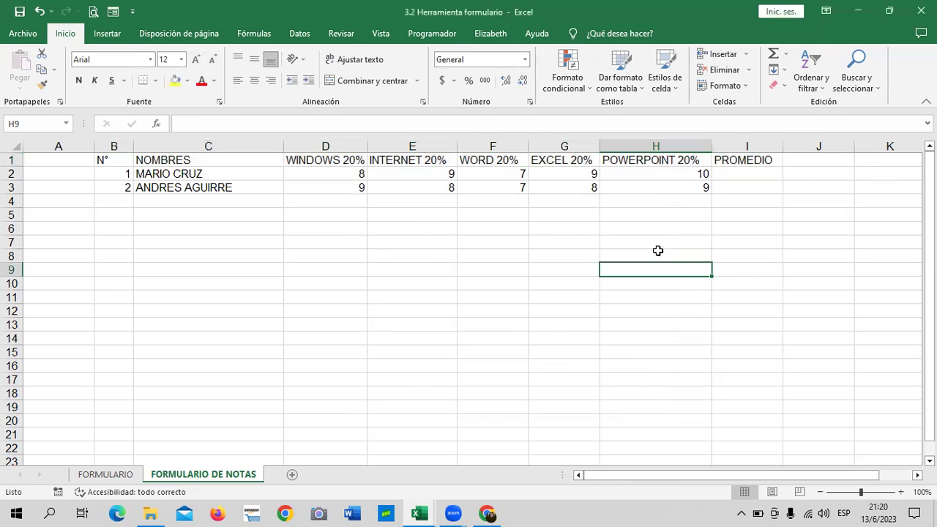
left_click_drag(118, 158, 714, 429)
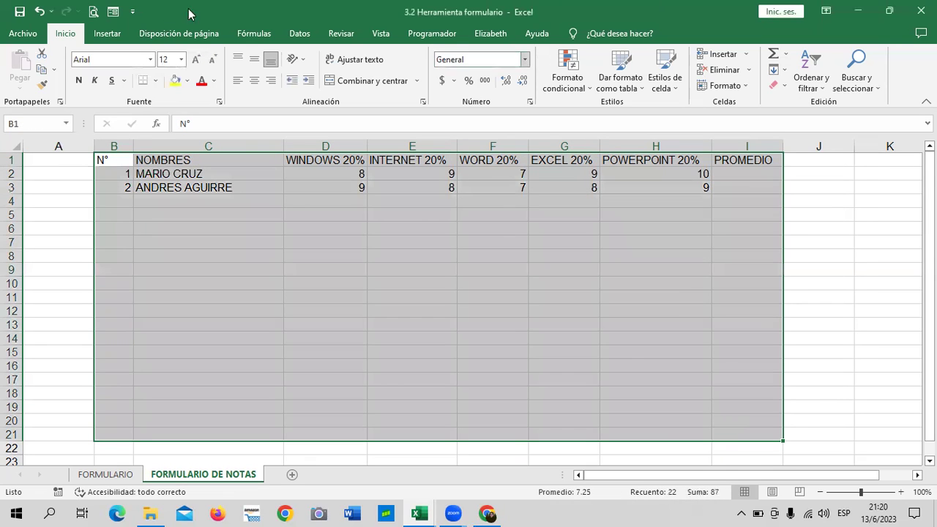
left_click(156, 81)
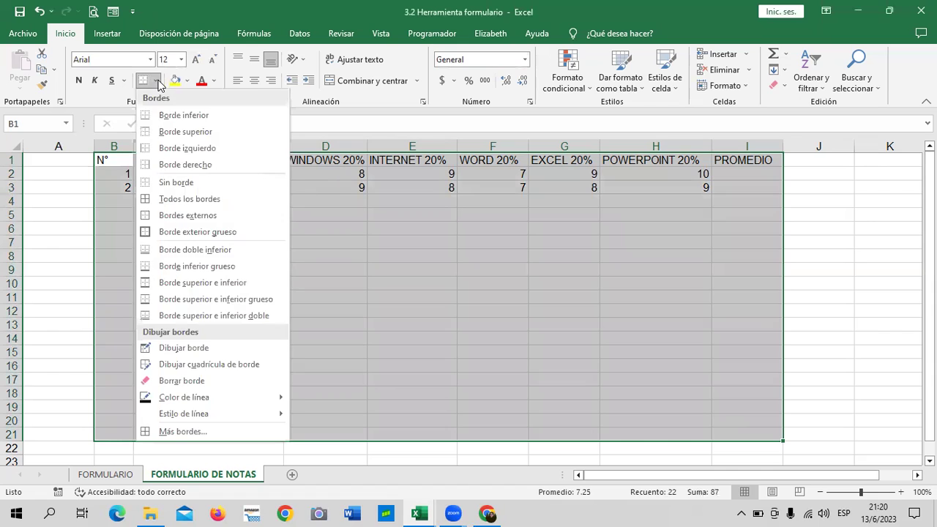
left_click(179, 201)
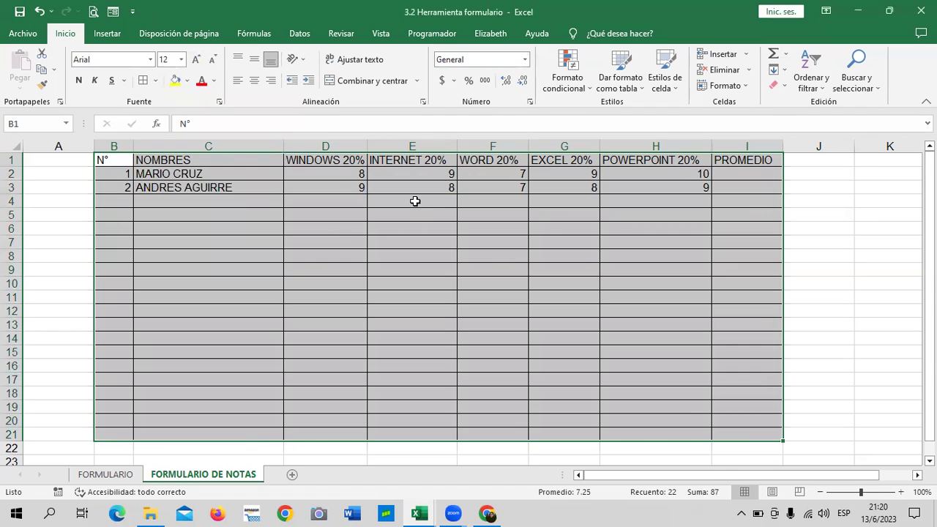
left_click_drag(583, 256, 583, 244)
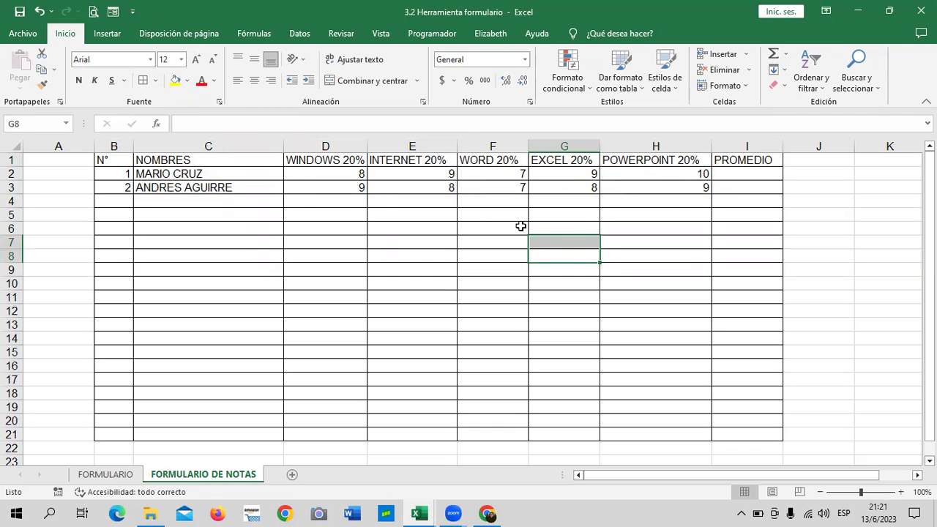
left_click(641, 283)
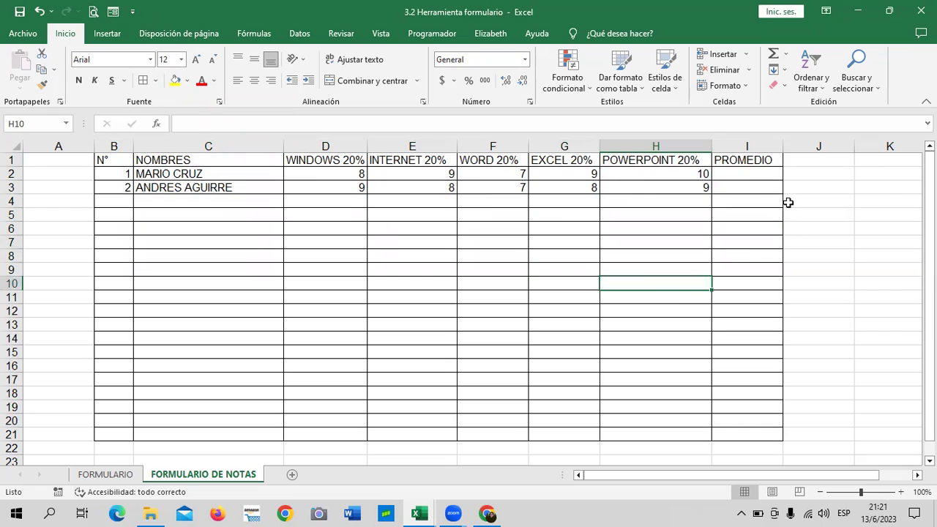
left_click(776, 180)
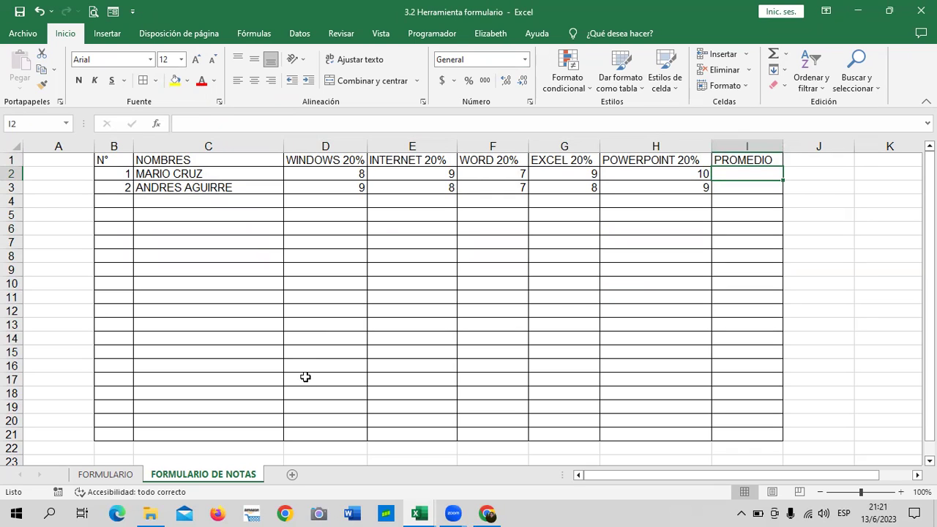
left_click(816, 240)
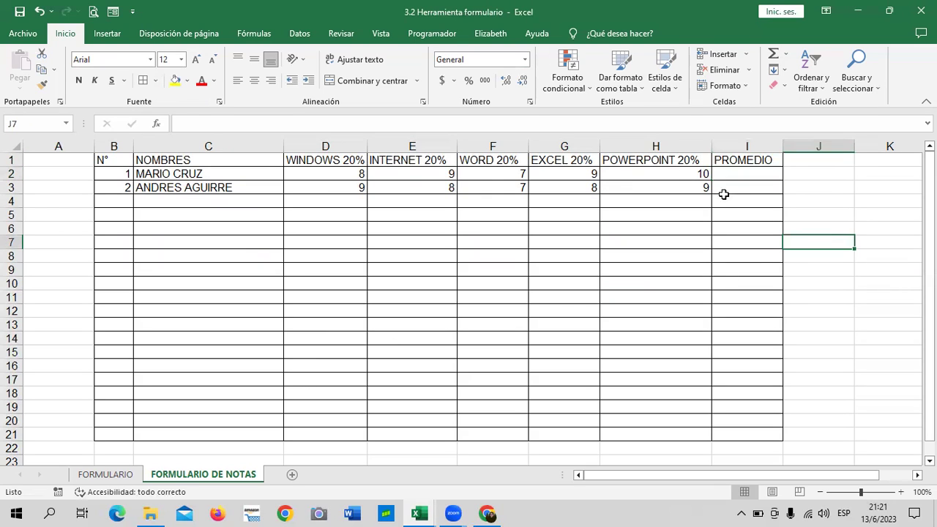
left_click(404, 167)
left_click(308, 176)
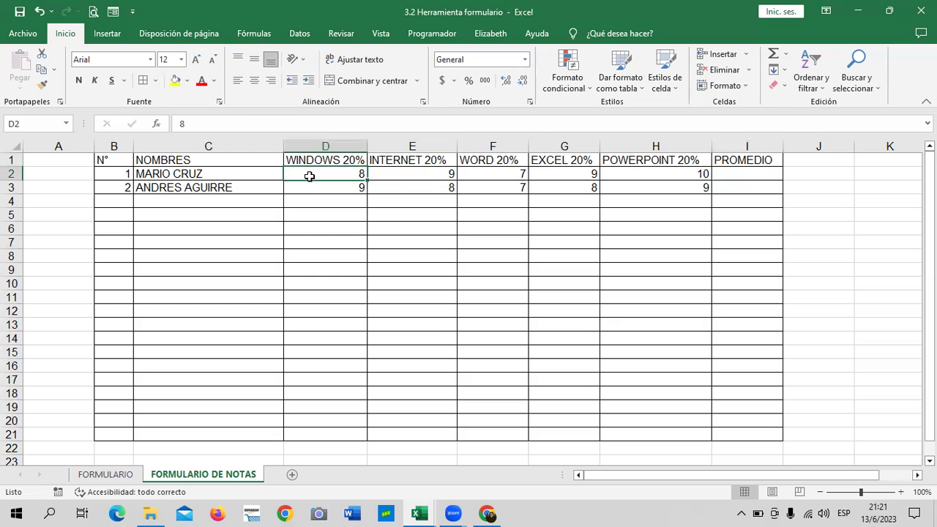
left_click(238, 186)
left_click(228, 241)
left_click(245, 178)
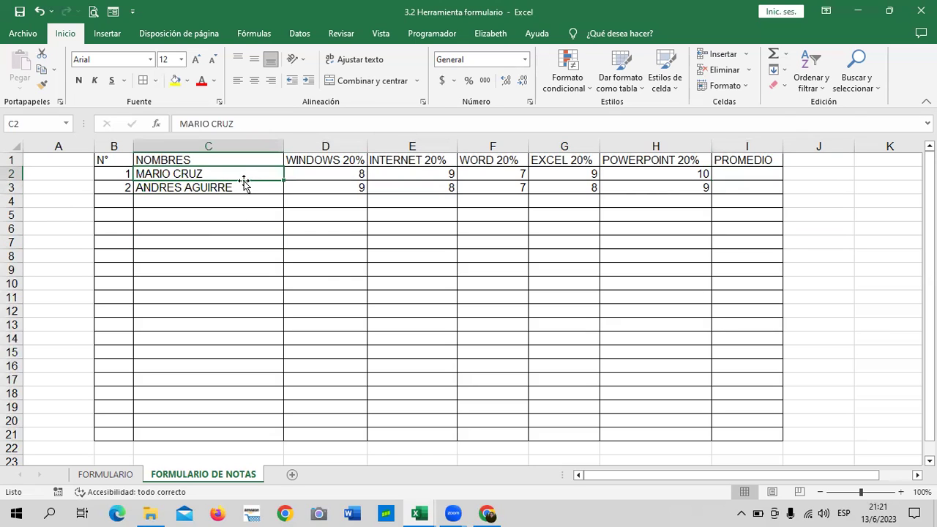
left_click(241, 189)
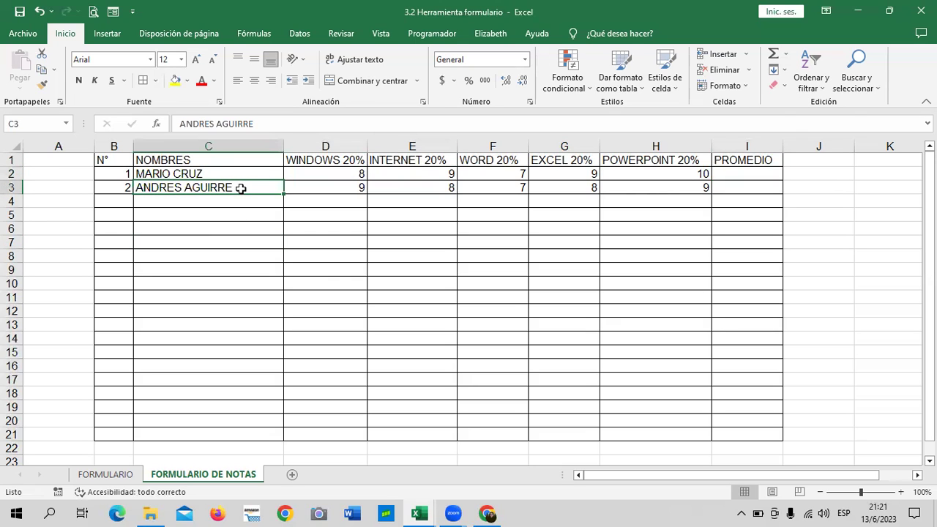
- Reopen the Formulario data form, move it aside, and scroll through records 2 and 1
left_click(112, 12)
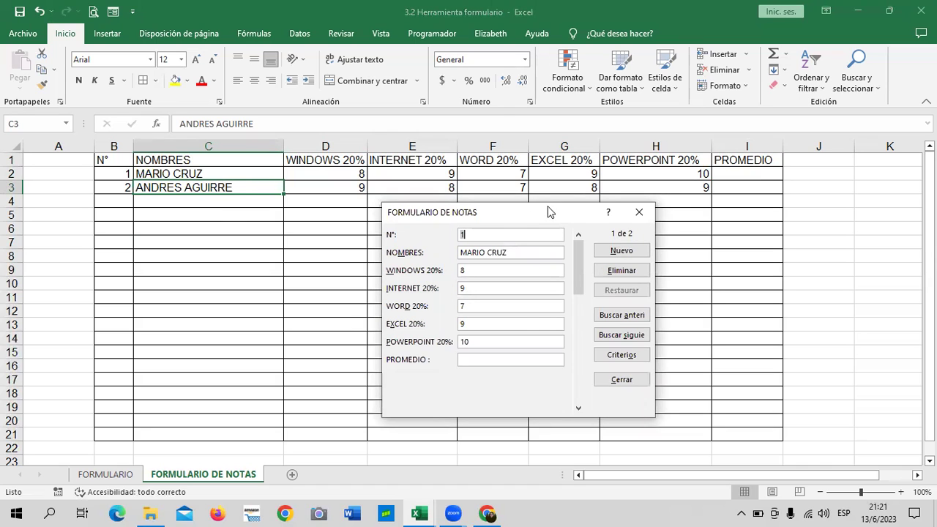
left_click_drag(550, 212, 501, 175)
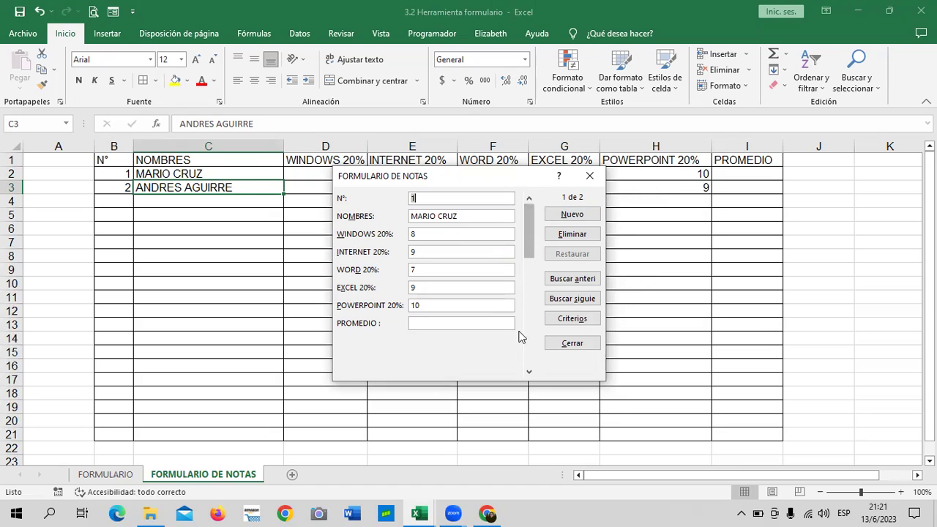
left_click_drag(529, 249, 530, 290)
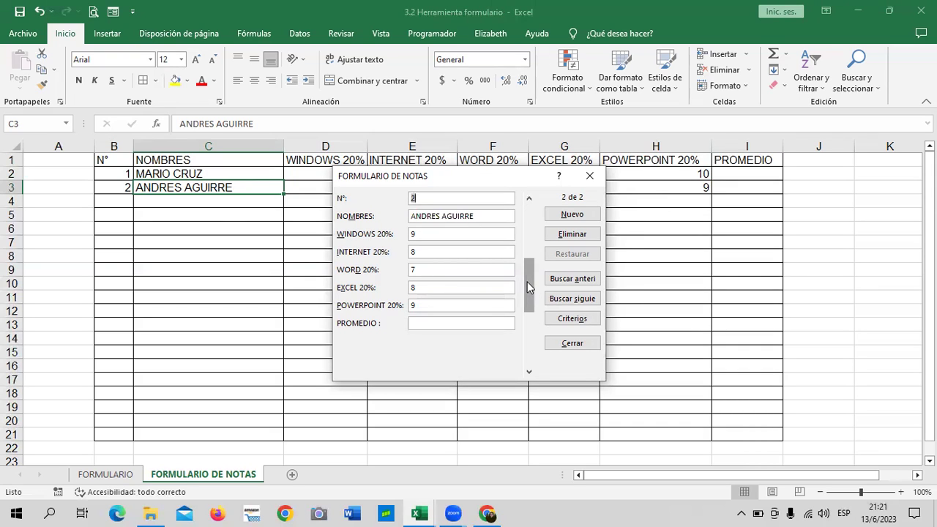
left_click_drag(526, 280, 524, 218)
- Add record 3 with the third student's name and grades 8, 8, 8, 8 and 9
left_click(583, 216)
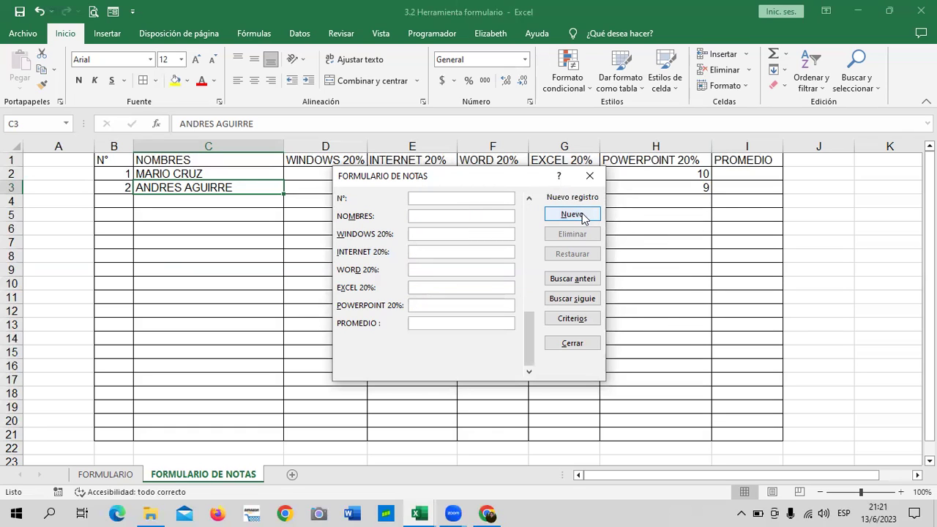
type("3")
type("MARIA ")
type("CRUZ")
key("Tab")
type("8")
key("Tab")
type("8")
key("Tab")
type("8")
key("Tab")
type("8")
key("Tab")
type("9")
key("Tab")
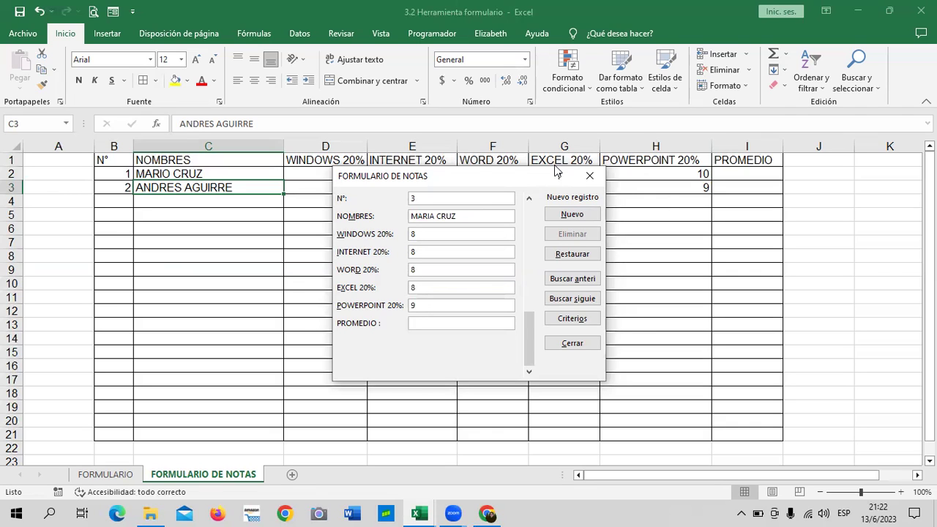
key("Return")
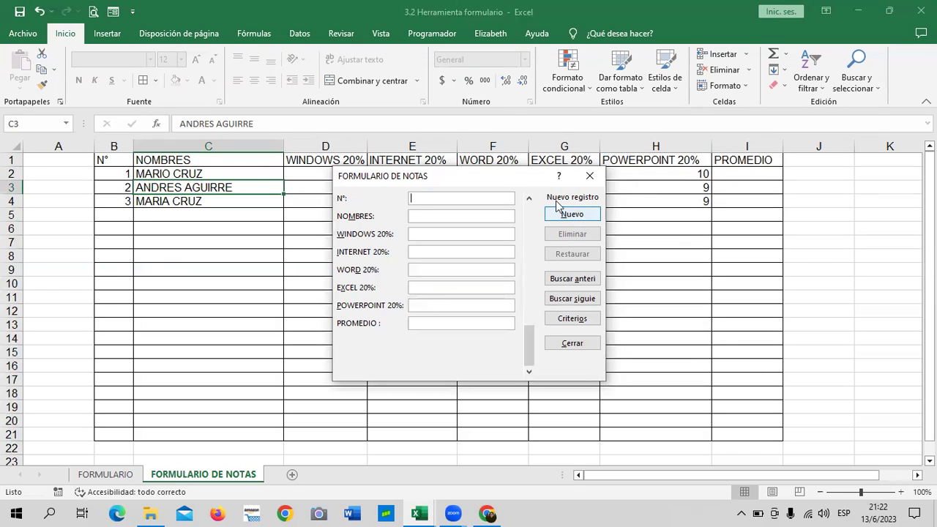
- Page back and forth through the three records to reach the first student's record
left_click(570, 281)
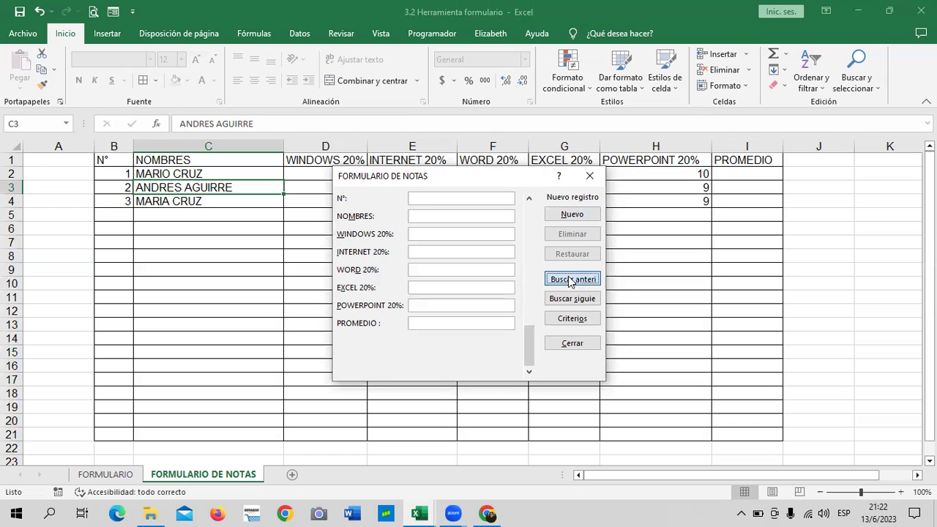
left_click(563, 280)
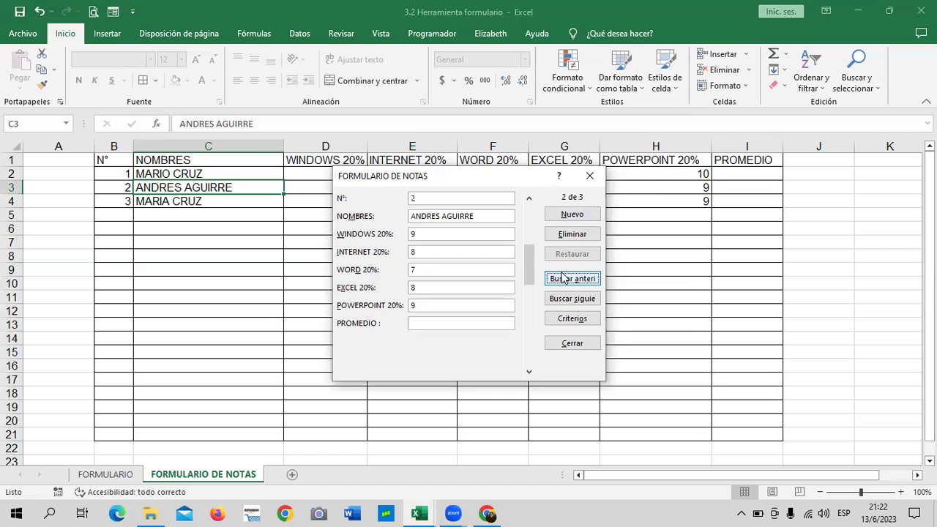
left_click(564, 281)
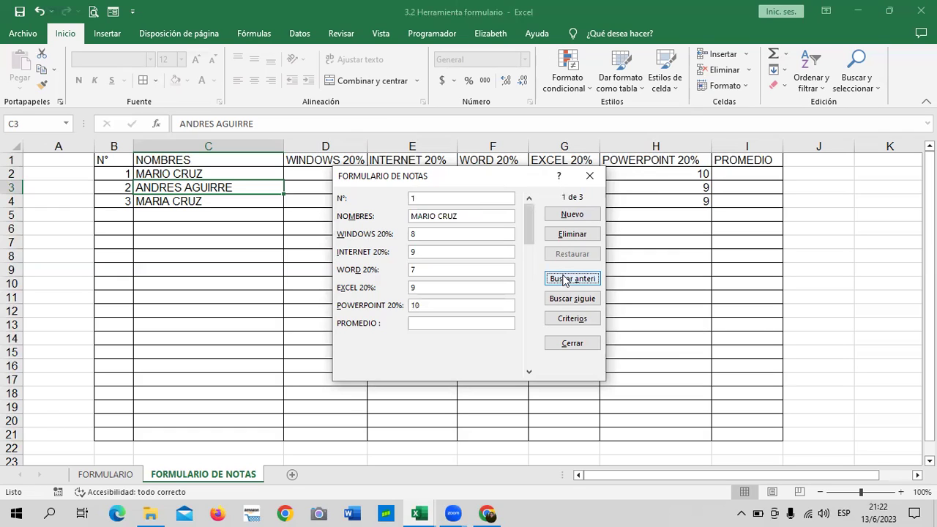
left_click(564, 300)
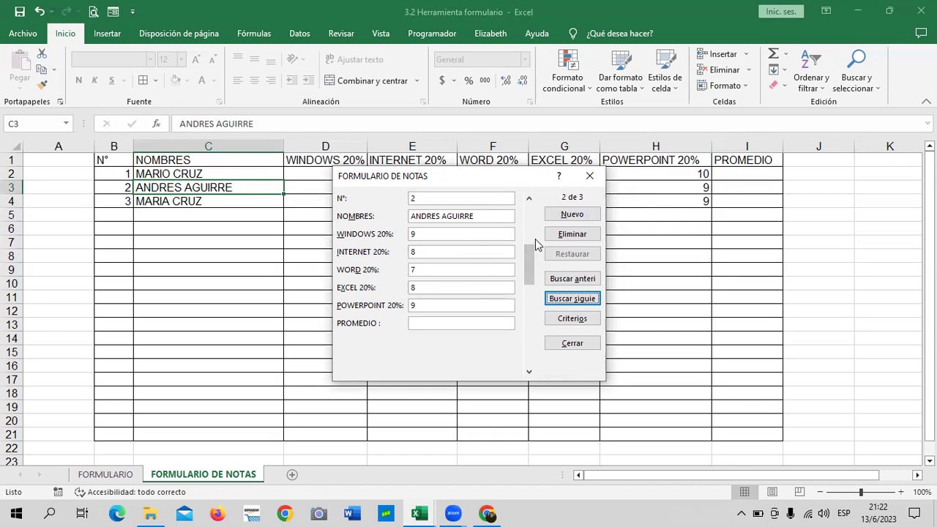
left_click_drag(529, 258, 530, 270)
left_click(528, 200)
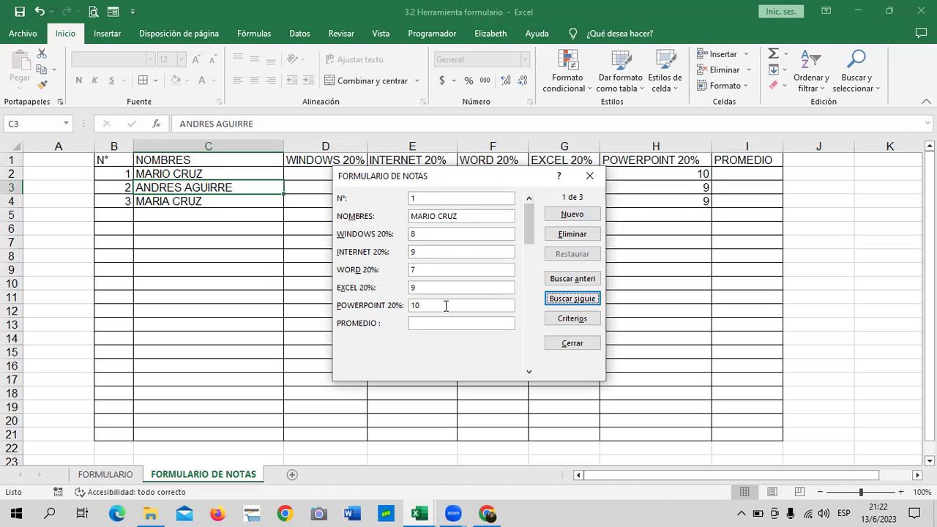
- Change the first student's WORD 20% grade from 7 to 8 and save it
left_click(437, 271)
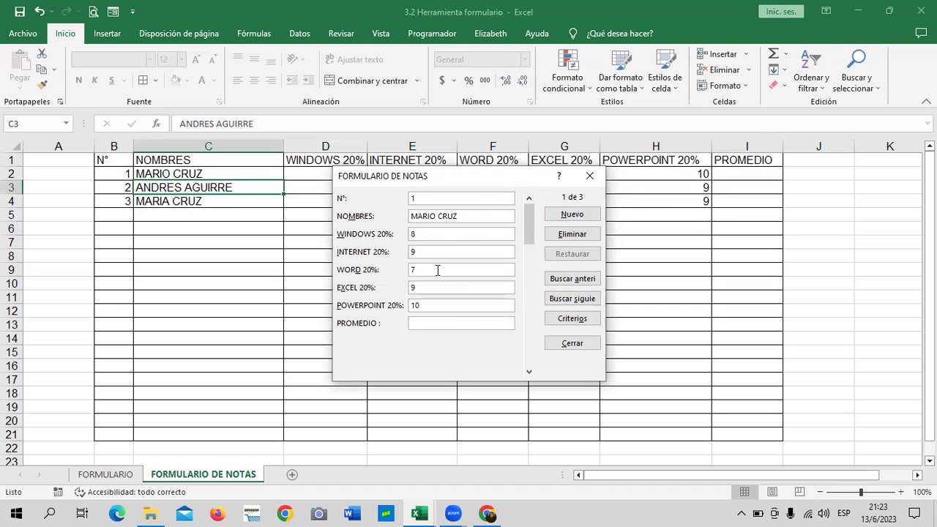
key("BackSpace")
type("8")
key("Return")
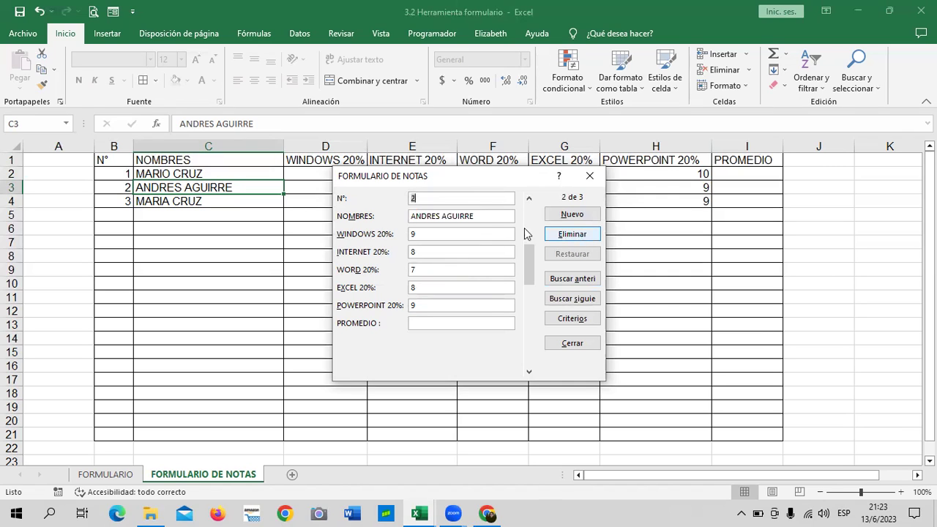
- Delete the second student's record (N° 2) from the data form and confirm
left_click(586, 238)
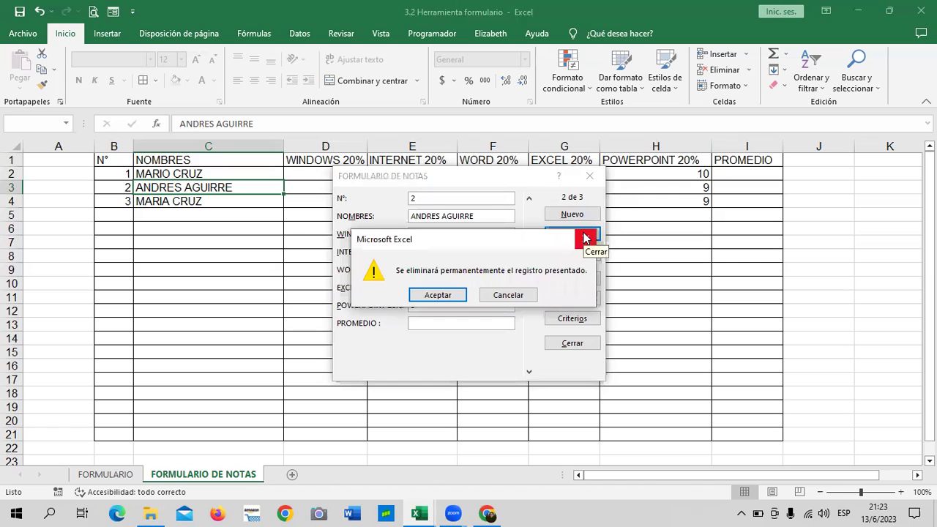
left_click(438, 295)
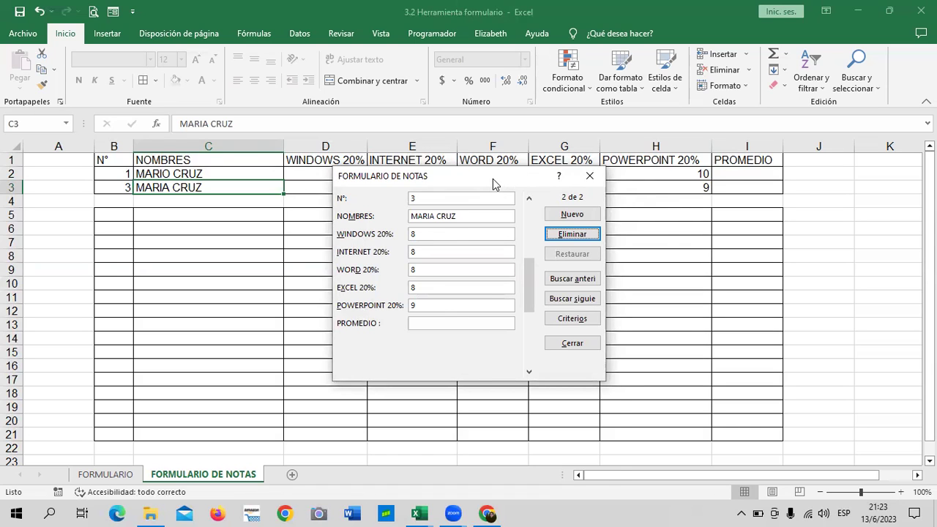
left_click_drag(493, 179, 498, 271)
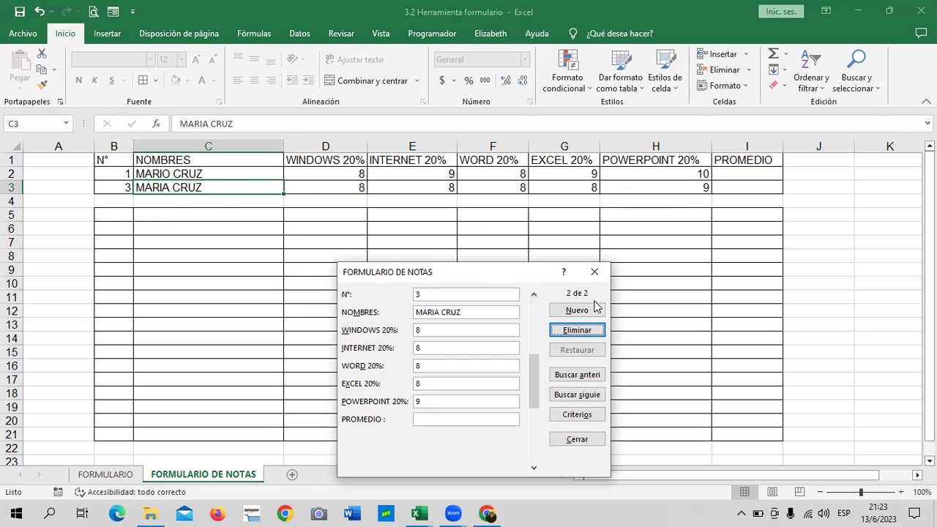
left_click_drag(514, 272, 514, 228)
left_click_drag(534, 337, 534, 282)
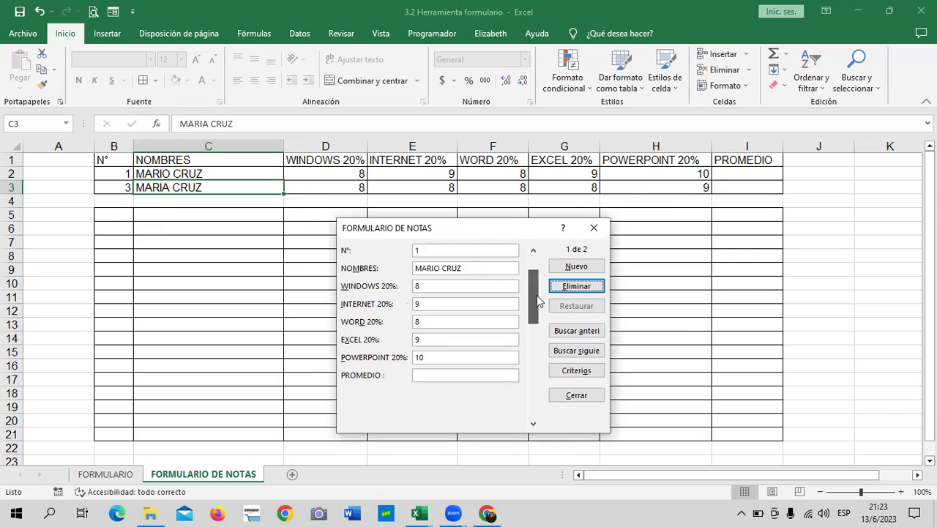
left_click_drag(536, 306, 532, 343)
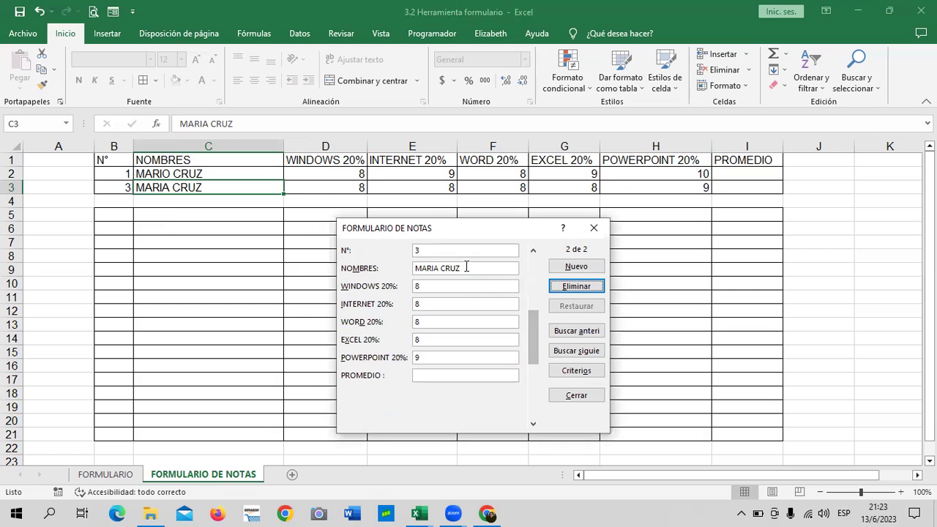
left_click(446, 249)
key("BackSpace")
type("2")
key("Return")
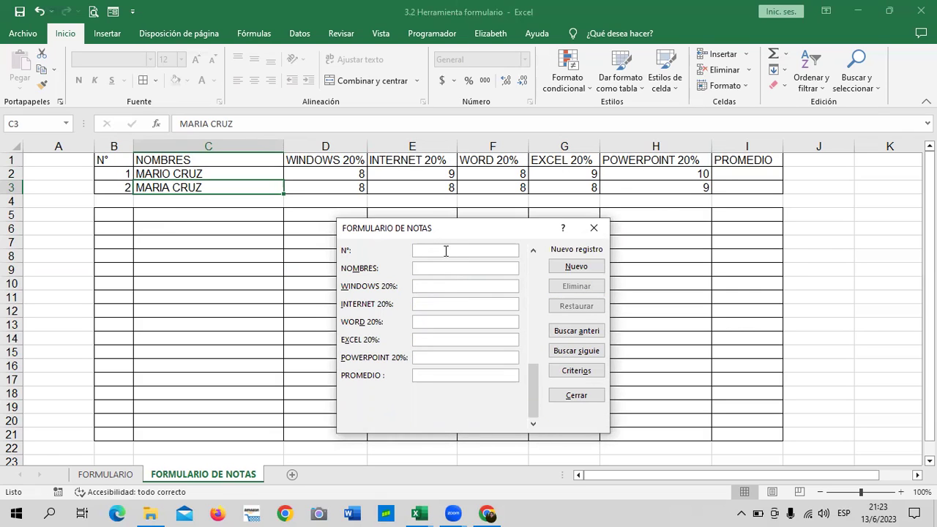
left_click(593, 228)
left_click(643, 240)
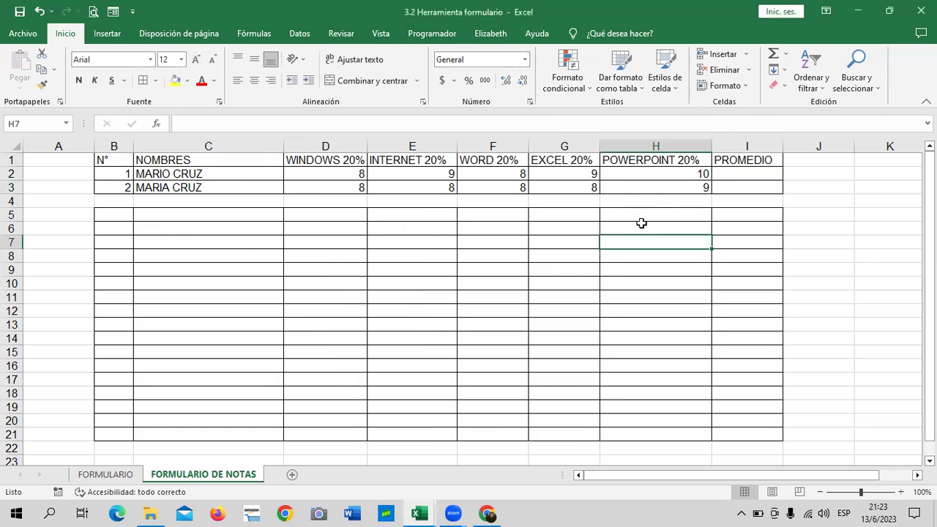
- Delete the blank row 4 with Eliminar so the bordered grid closes up
left_click(110, 201)
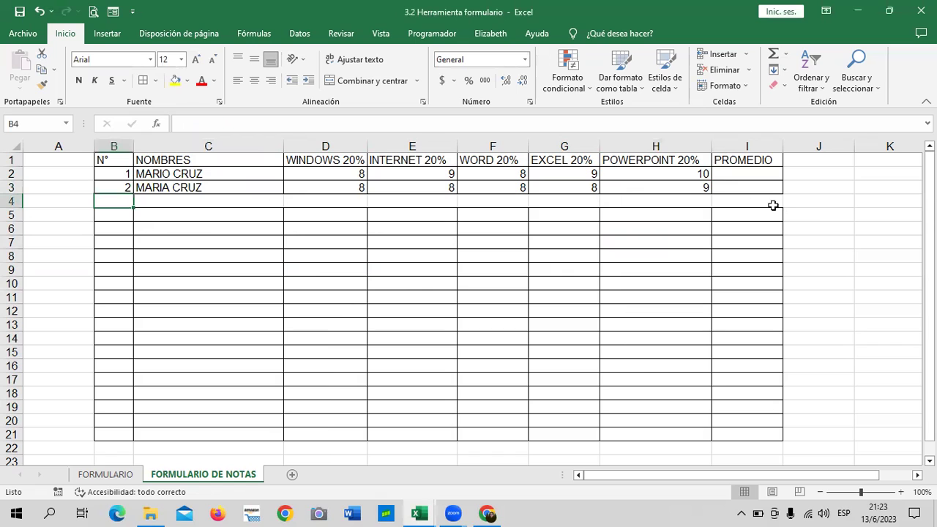
left_click(235, 275)
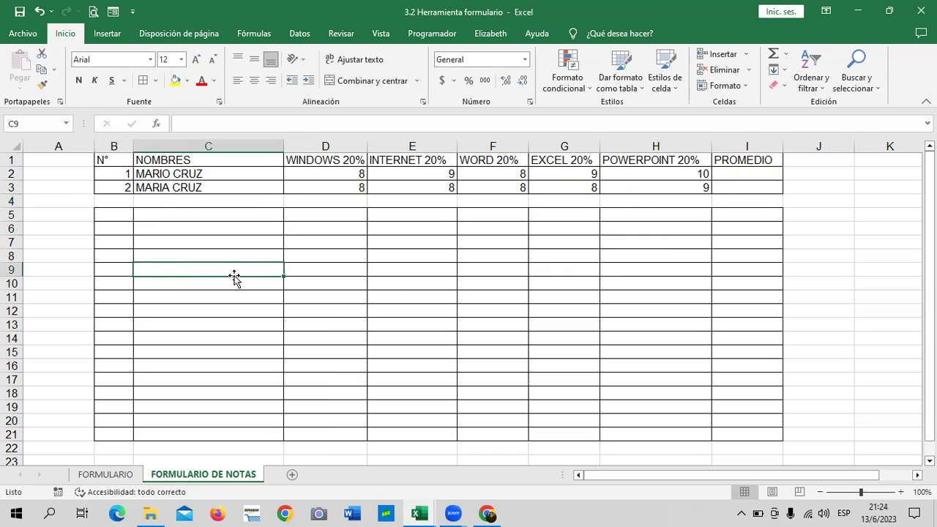
left_click(10, 200)
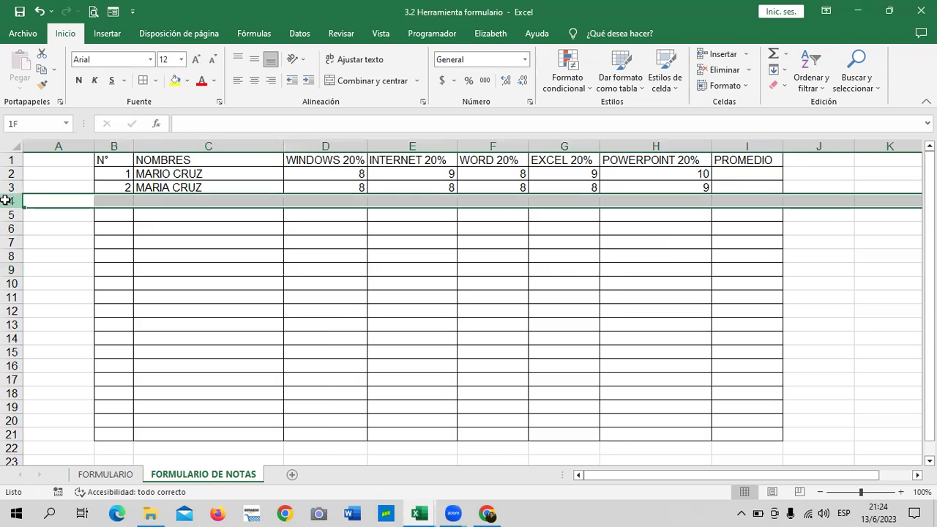
right_click(11, 200)
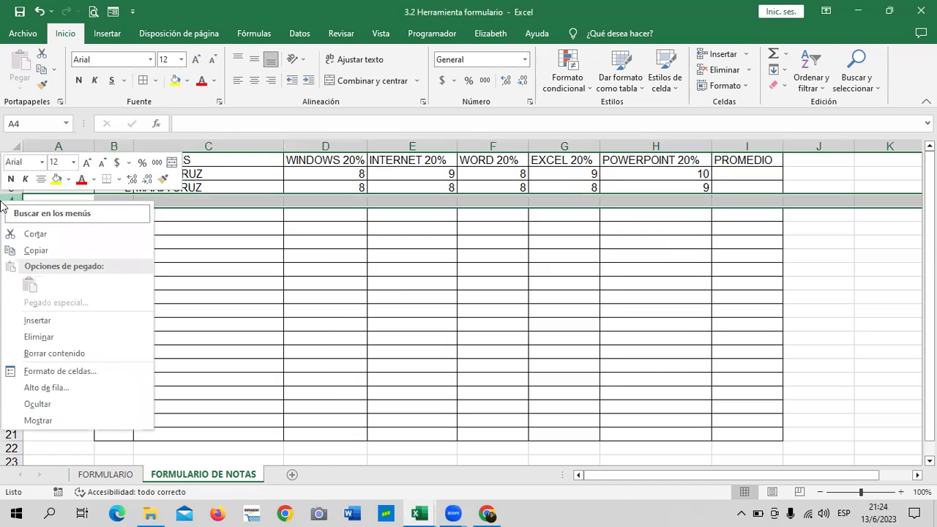
left_click(28, 338)
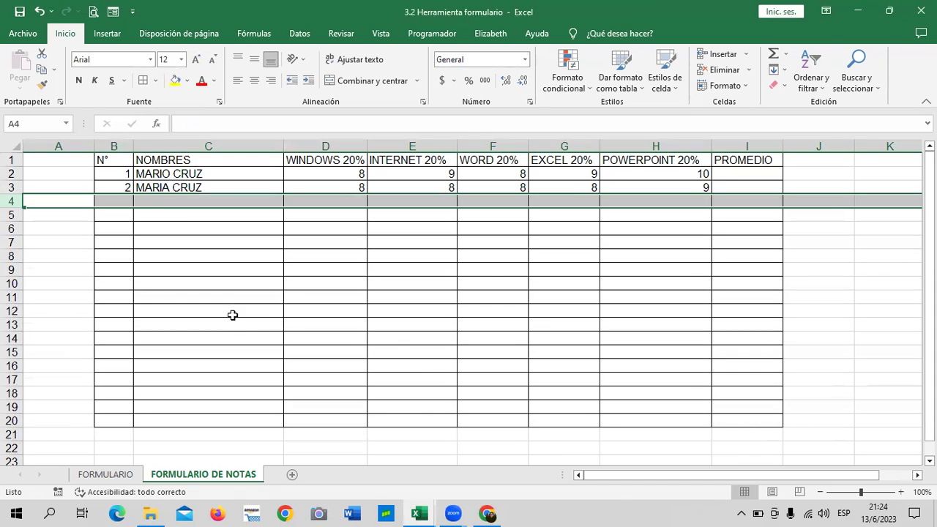
left_click(491, 270)
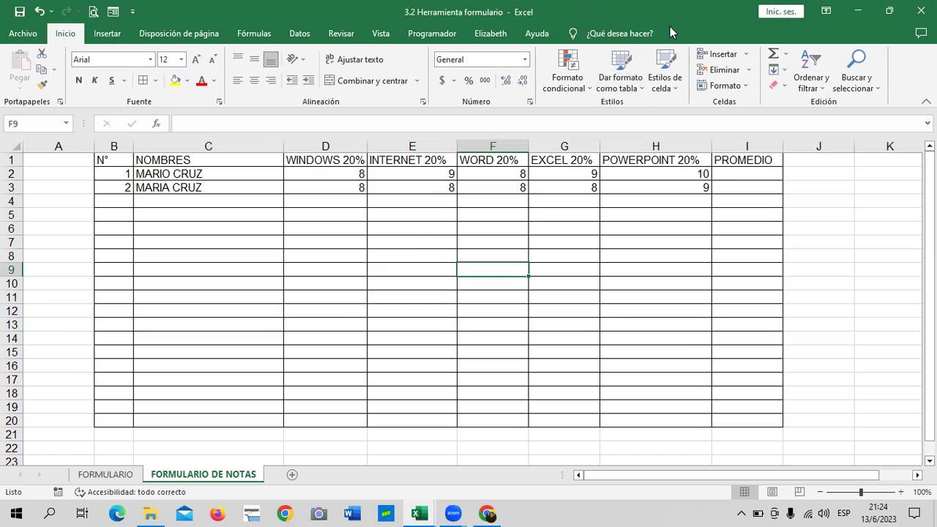
left_click(492, 34)
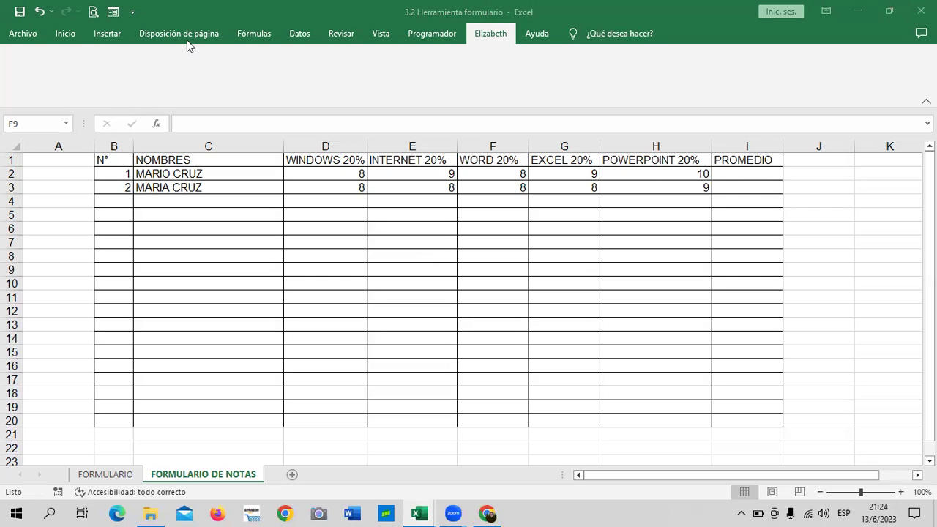
left_click(73, 33)
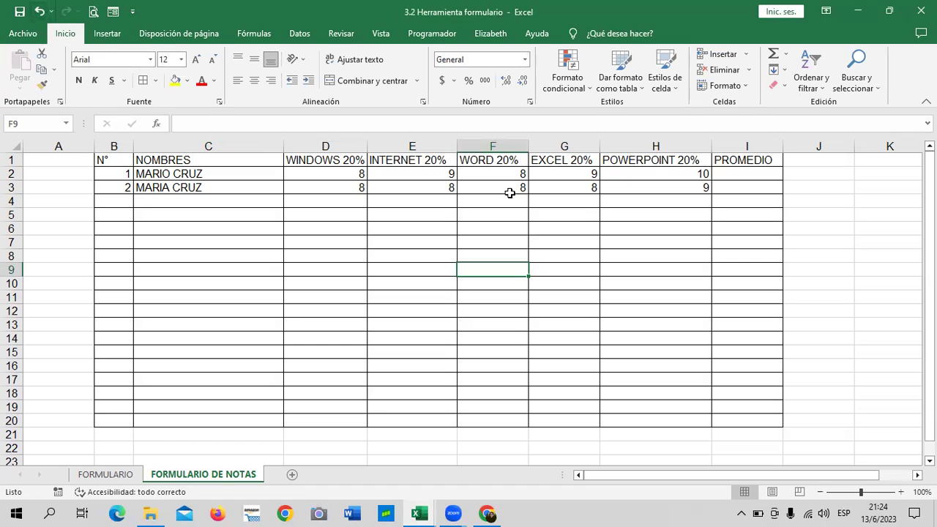
key("Up")
key("Up")
key("Up")
key("Right")
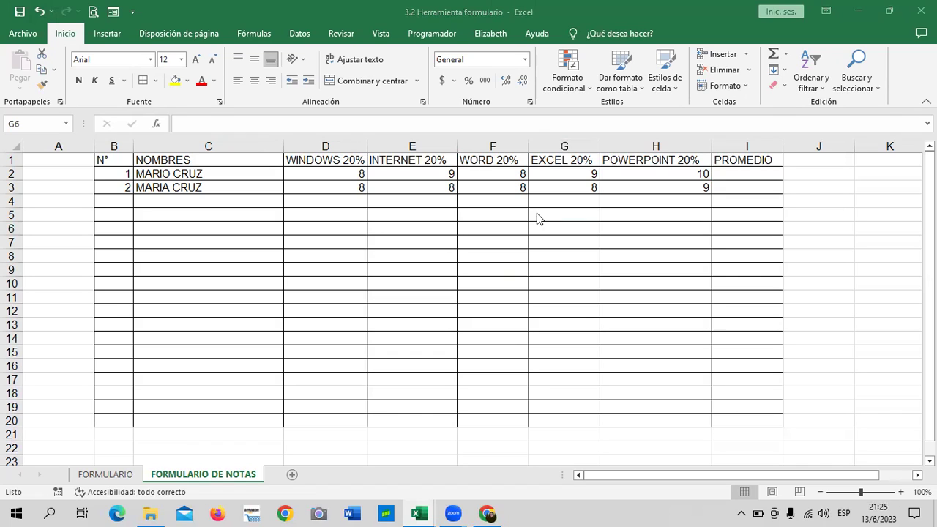
left_click(736, 187)
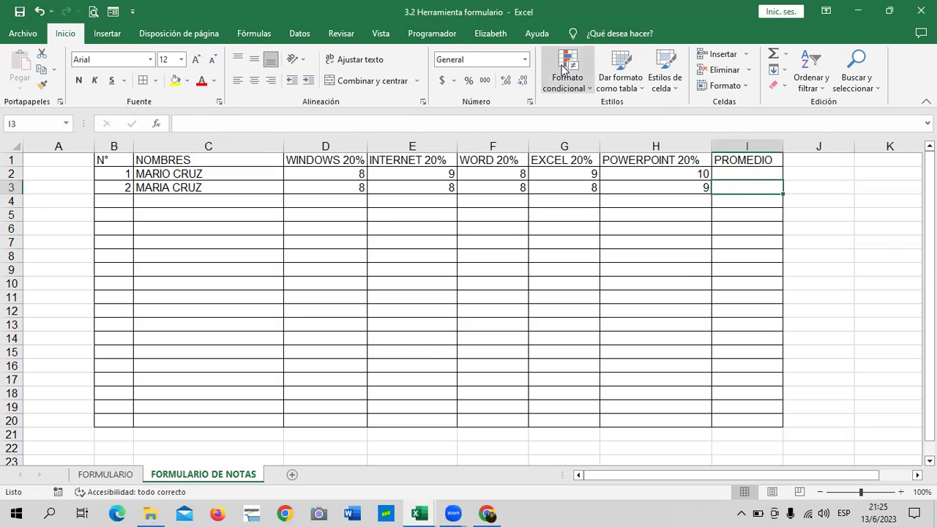
left_click(563, 68)
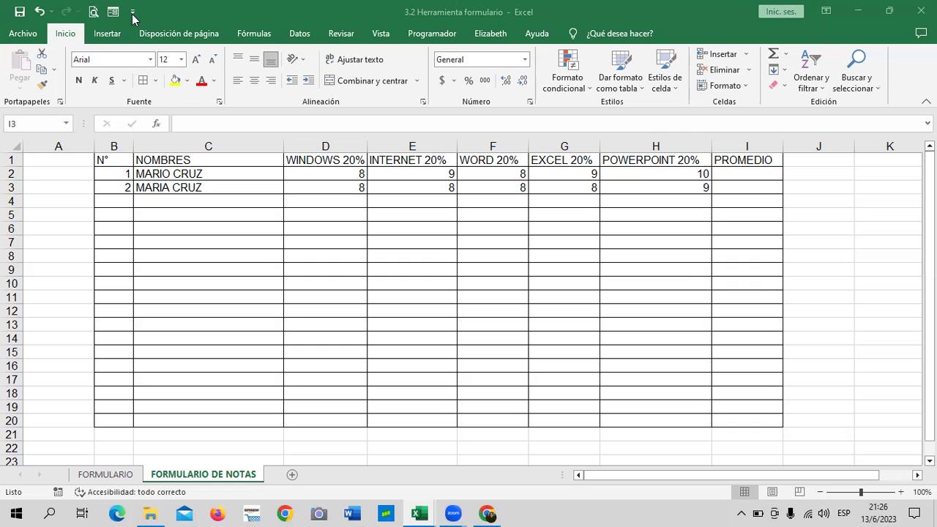
- Add the Formulario command from 'Comandos que no están en la cinta' to the Quick Access Toolbar
left_click(134, 13)
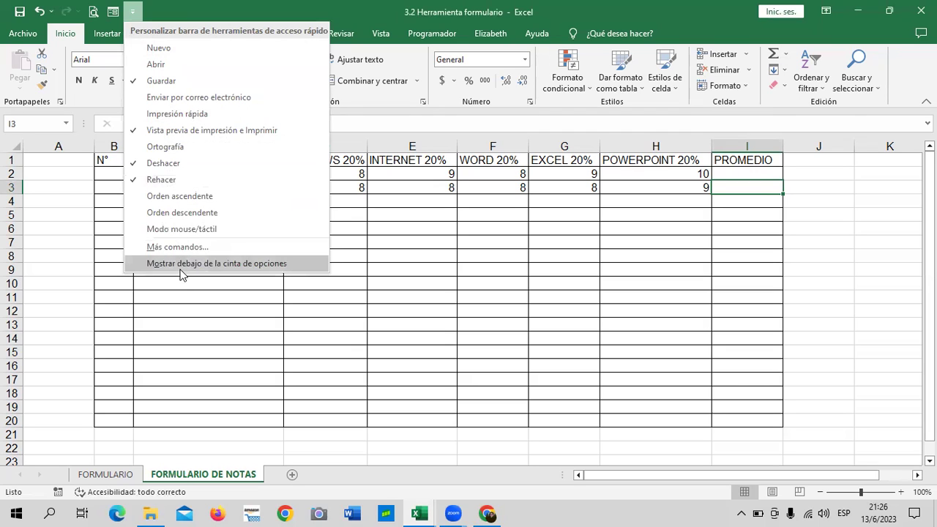
left_click(152, 248)
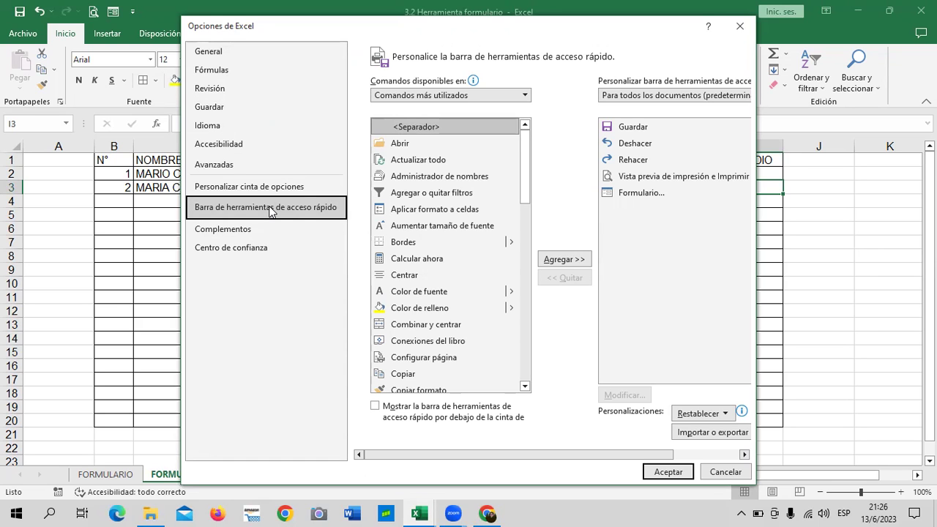
left_click(525, 96)
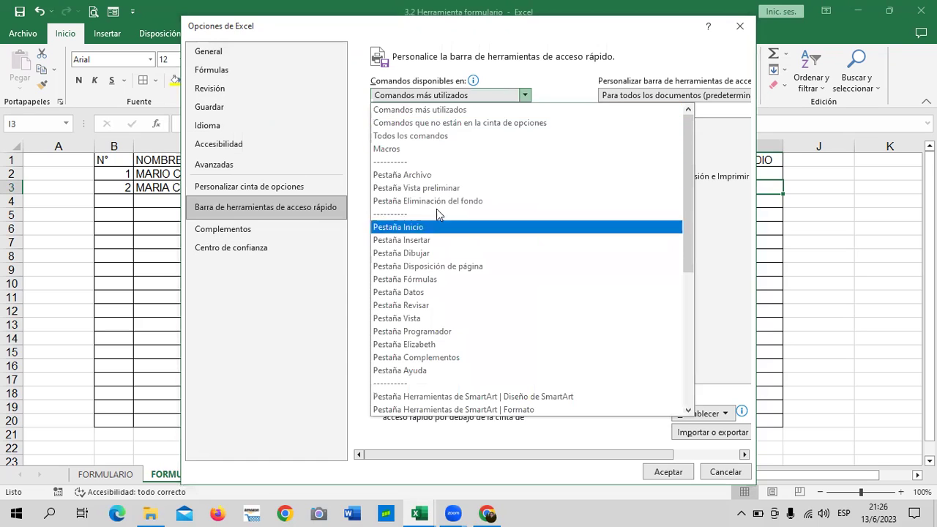
left_click(434, 126)
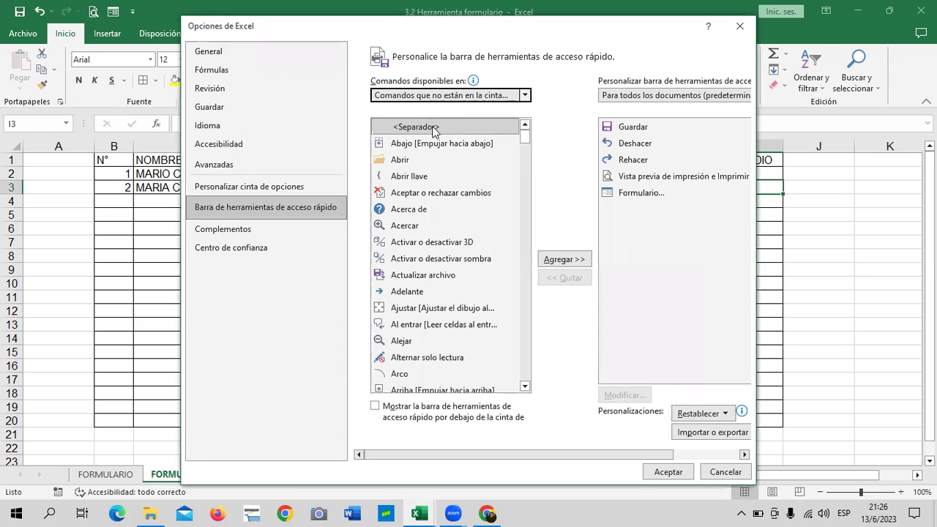
mouse_move(525, 139)
left_mouse_down()
mouse_move(526, 262)
mouse_move(527, 252)
left_mouse_up()
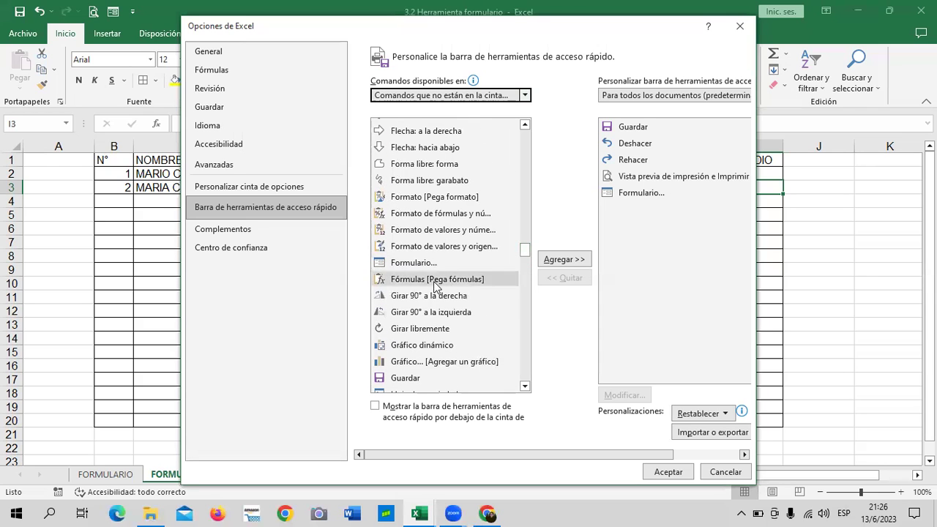
left_click(417, 263)
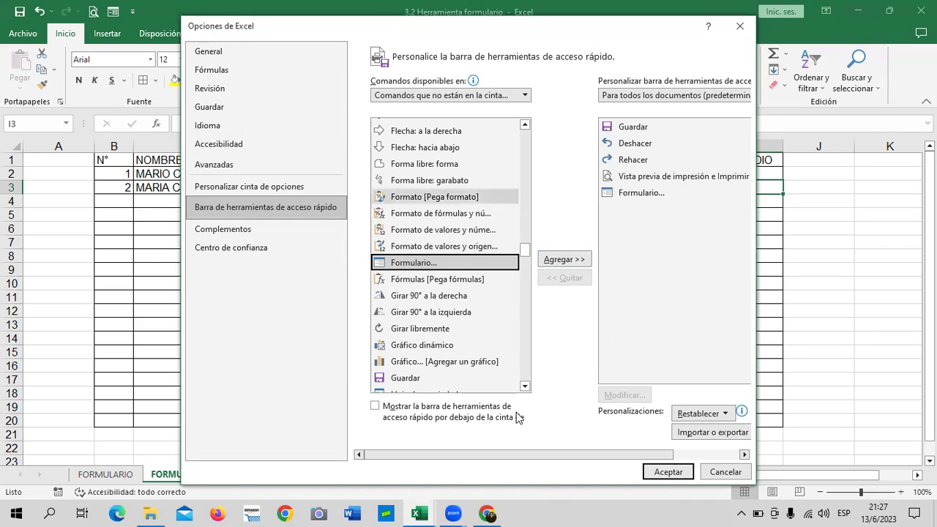
left_click(683, 472)
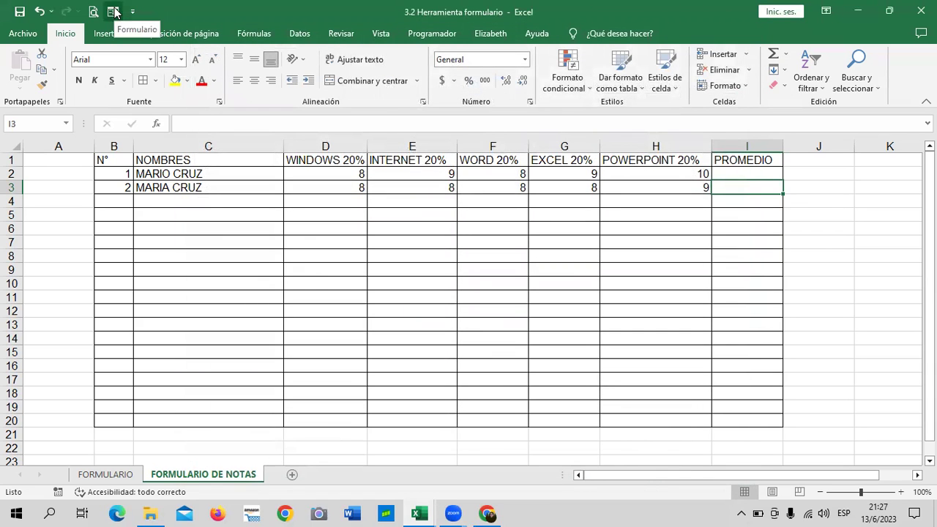
left_click(604, 284)
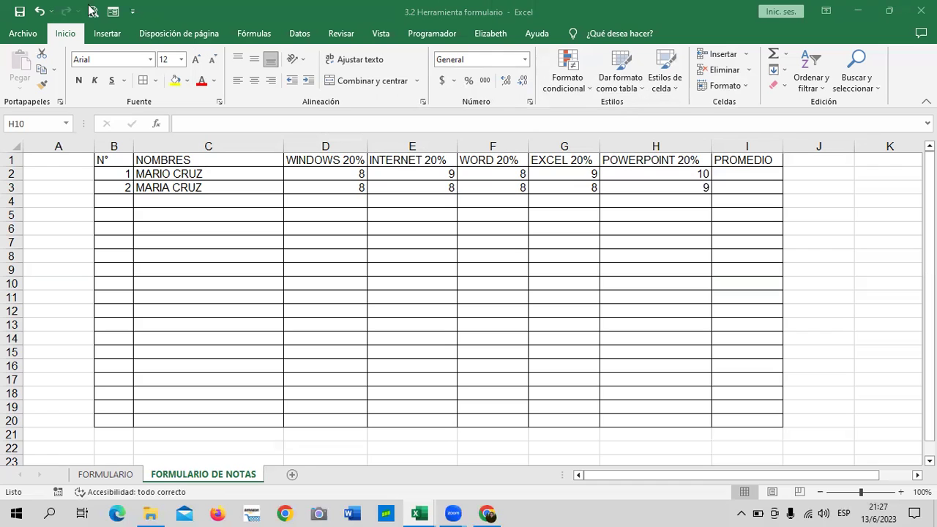
left_click(32, 37)
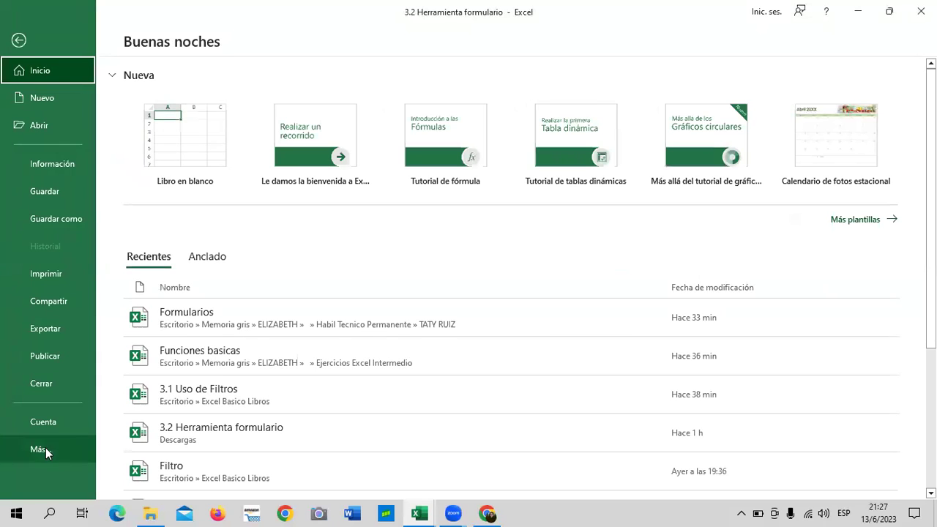
left_click(61, 448)
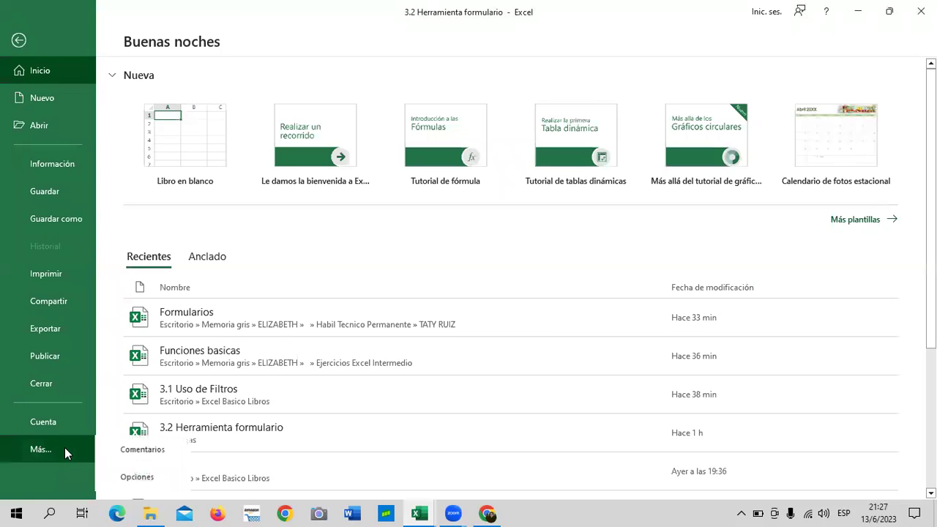
left_click(162, 480)
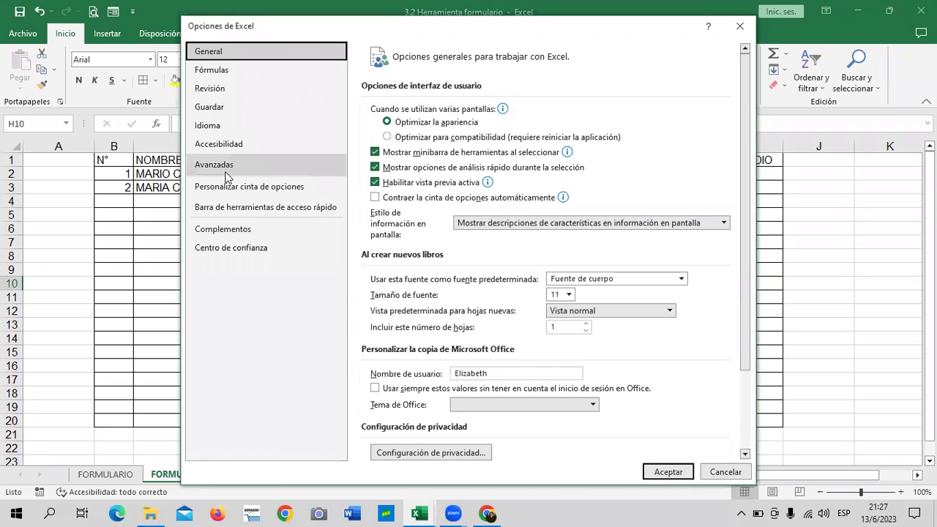
left_click(229, 207)
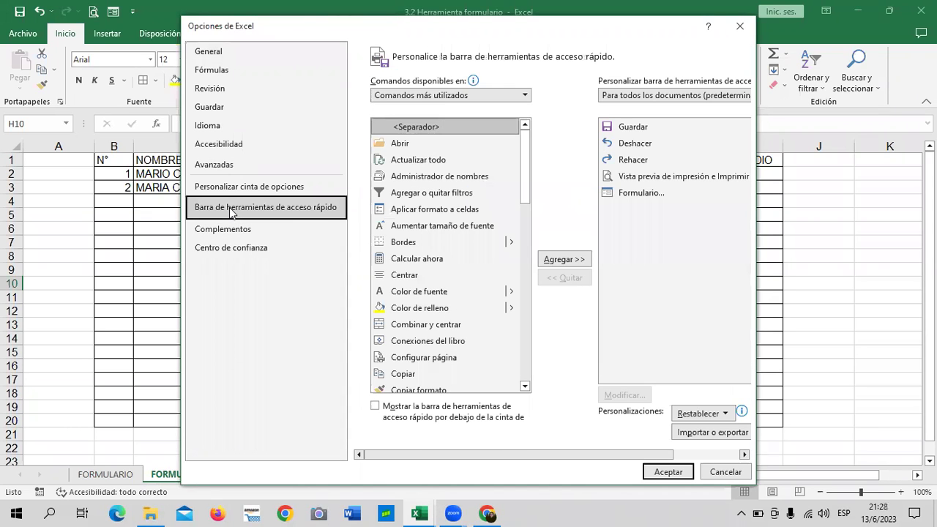
left_click(523, 96)
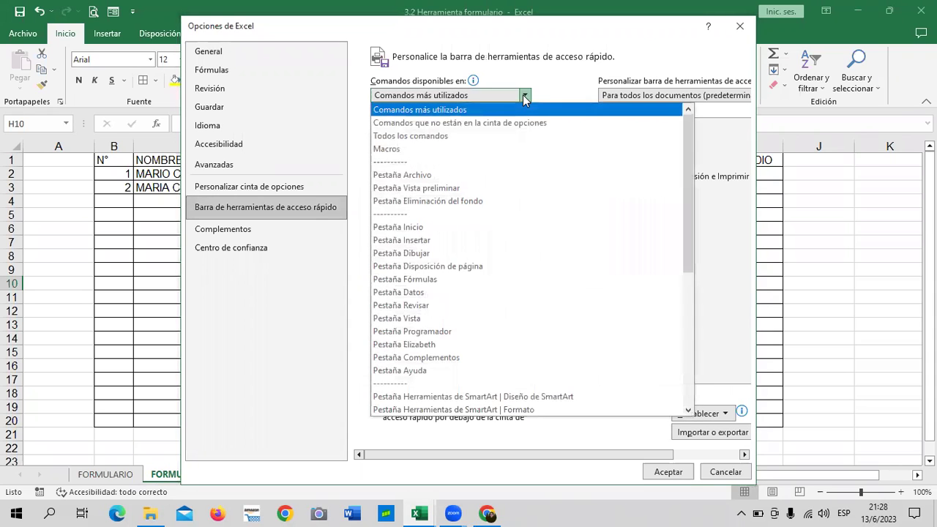
left_click(467, 124)
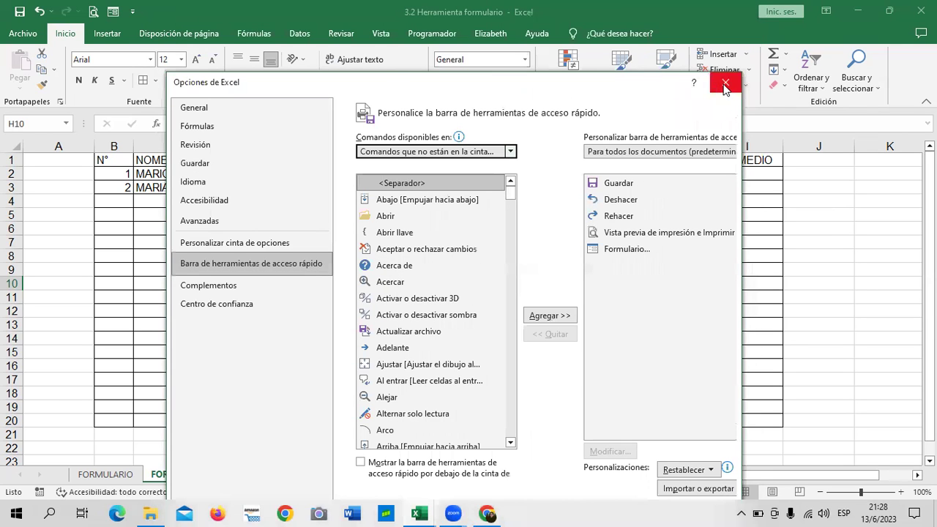
left_click(740, 26)
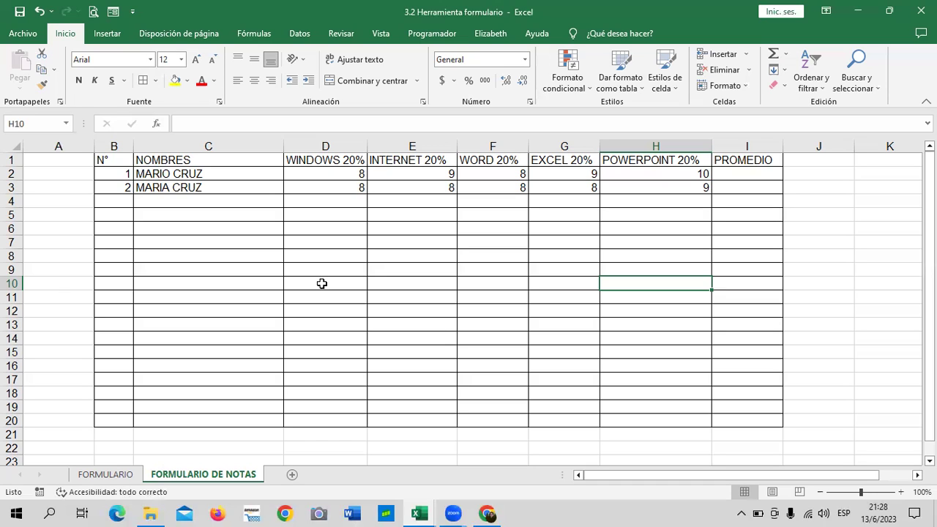
left_click(133, 12)
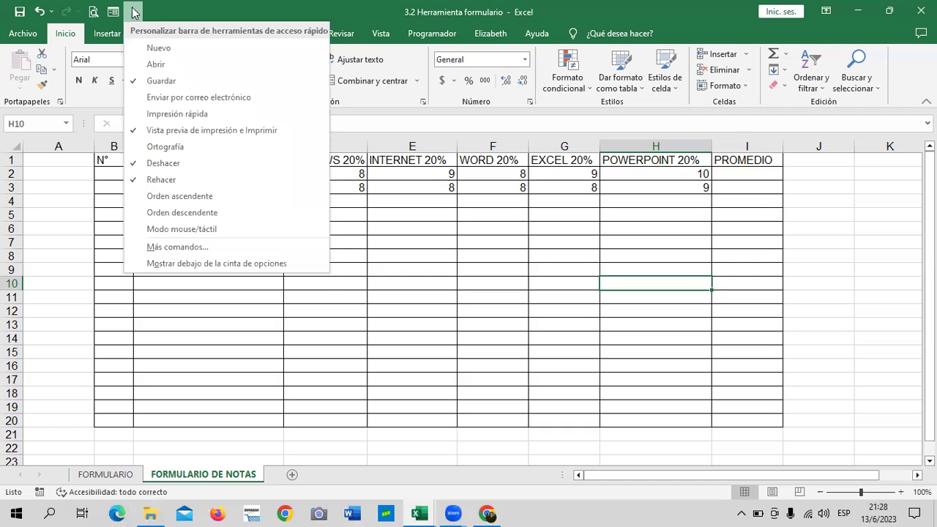
left_click(167, 250)
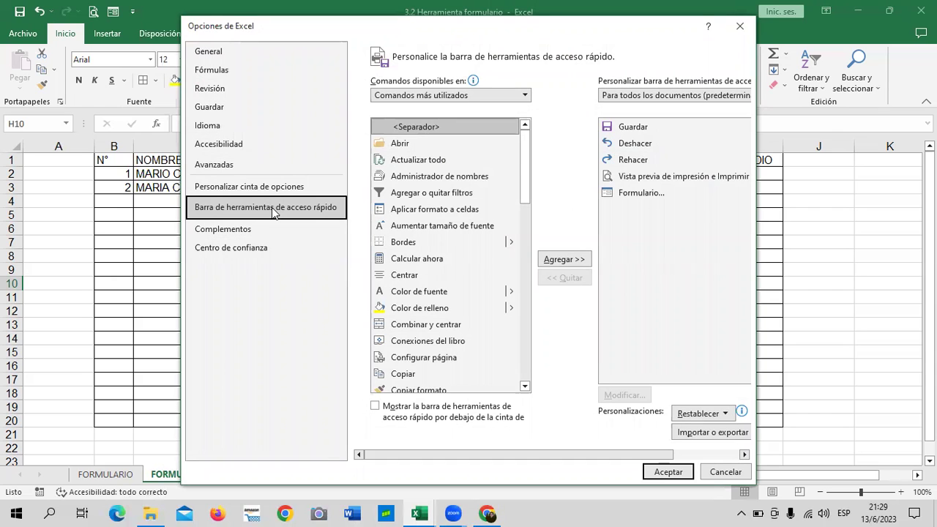
left_click(221, 56)
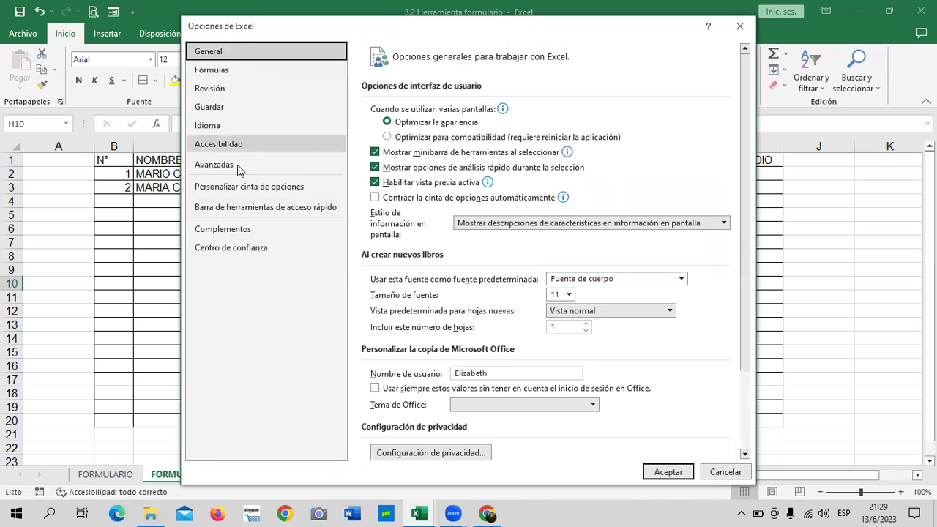
left_click(211, 208)
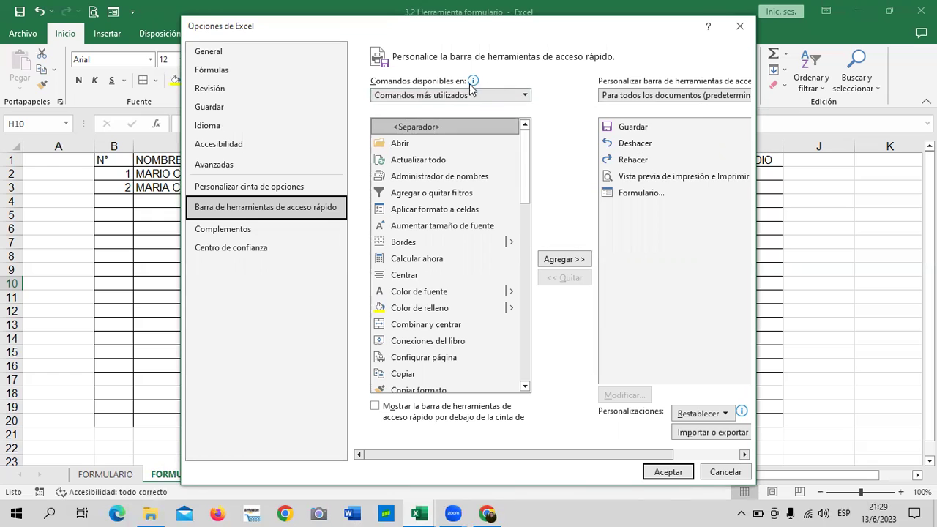
left_click(525, 95)
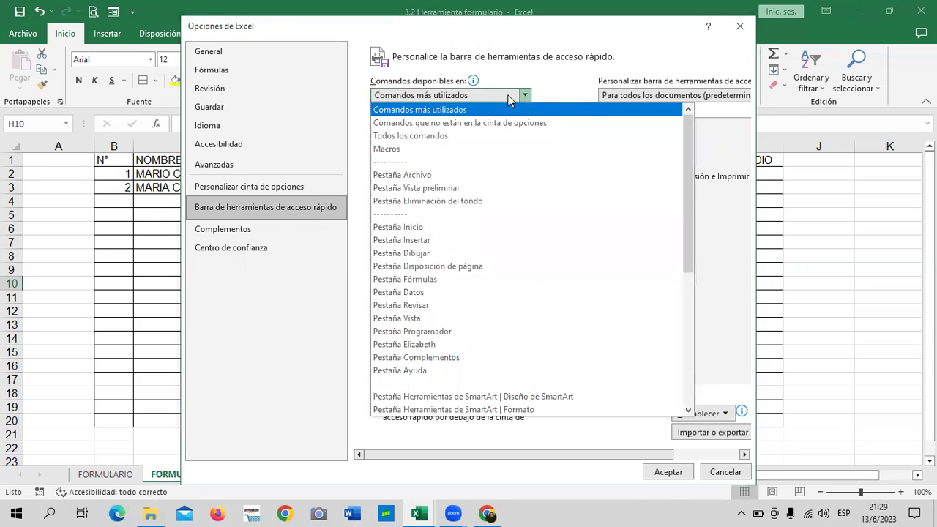
left_click(418, 123)
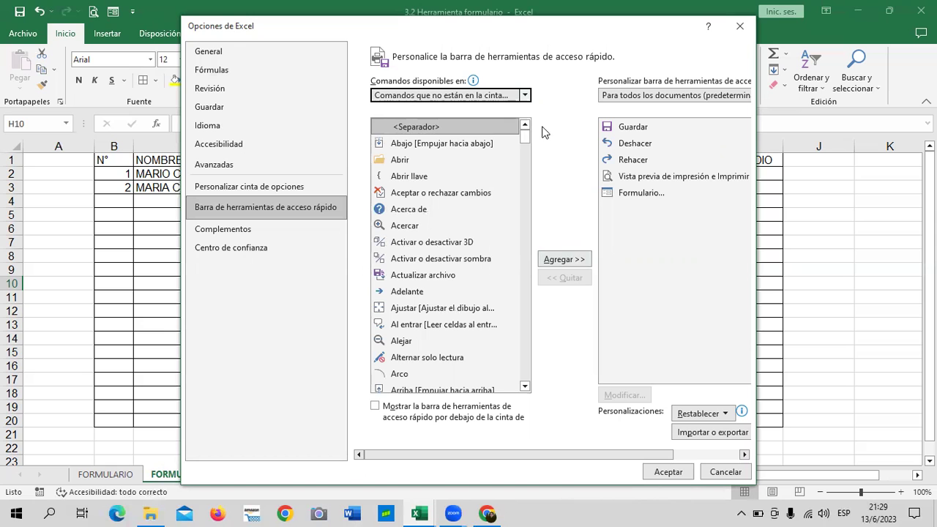
mouse_move(524, 137)
left_mouse_down()
mouse_move(522, 275)
mouse_move(527, 229)
mouse_move(525, 253)
left_mouse_up()
left_click(421, 290)
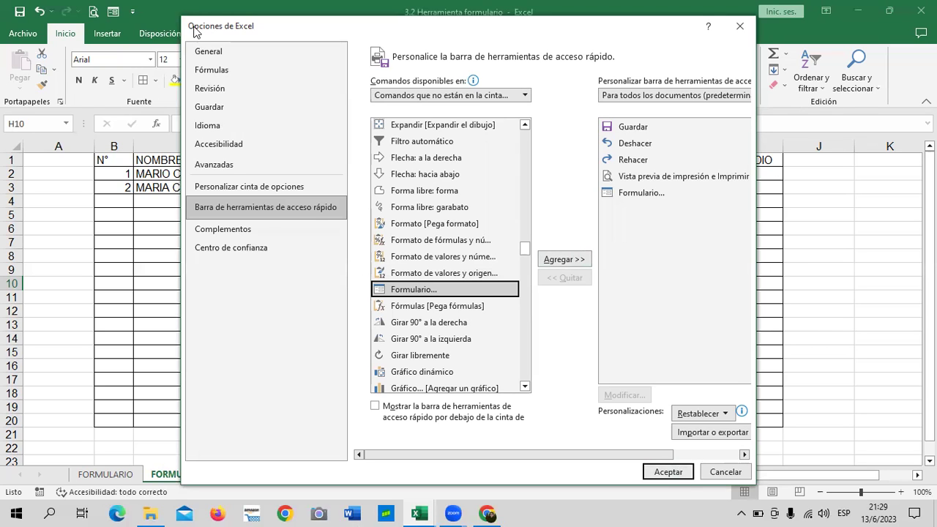
left_click_drag(194, 31, 183, 92)
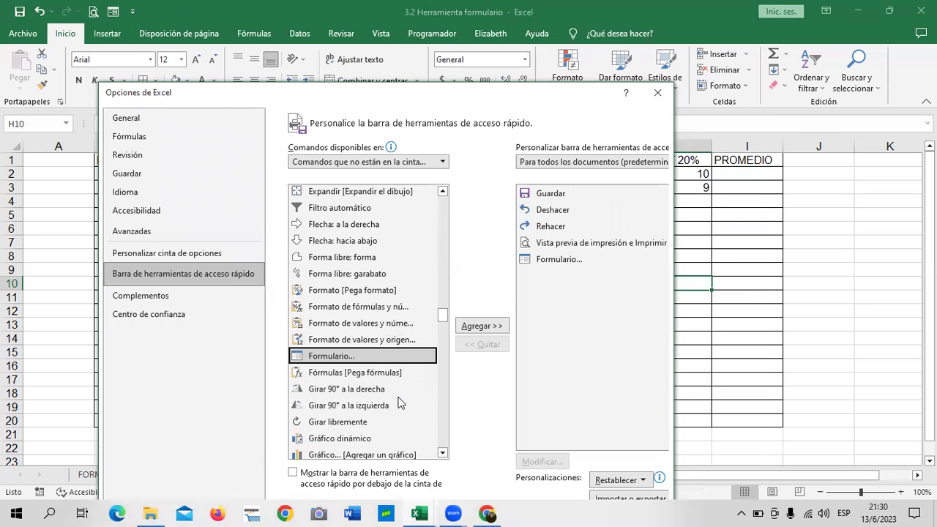
left_click_drag(442, 317, 439, 308)
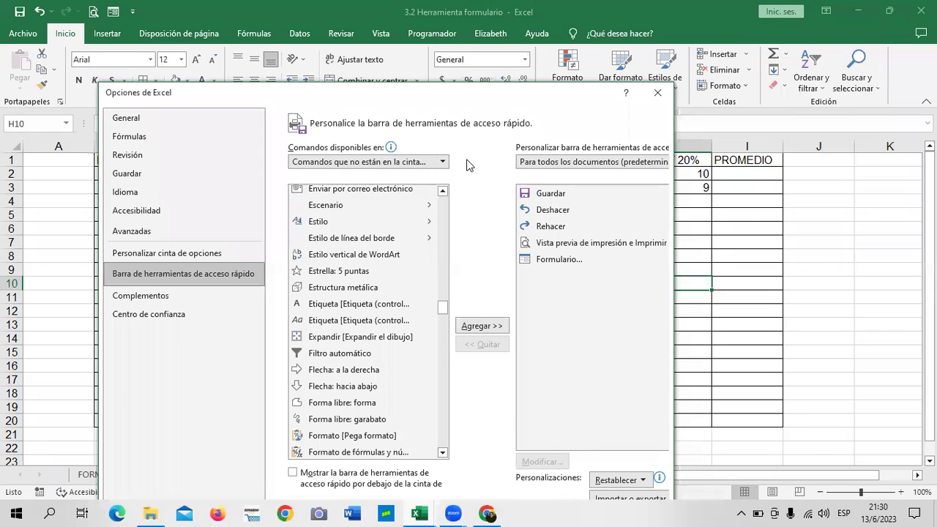
left_click(443, 161)
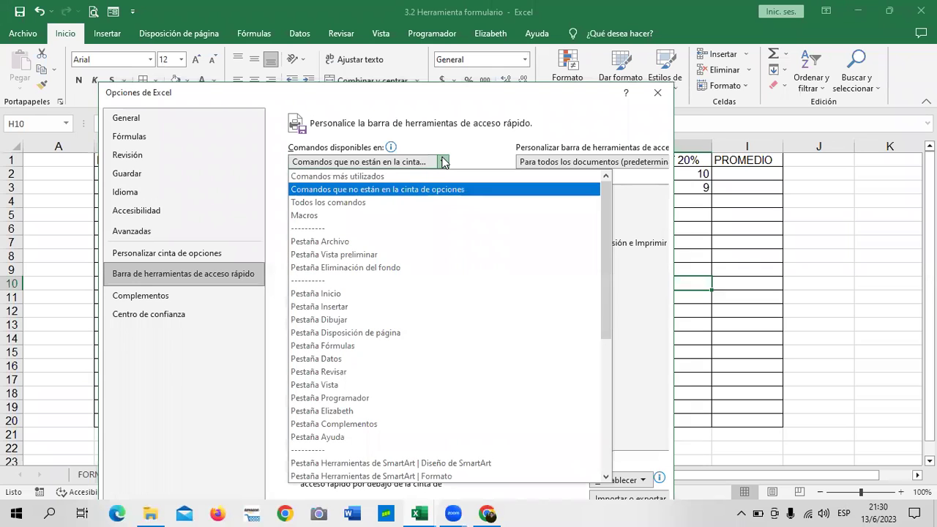
left_click(464, 157)
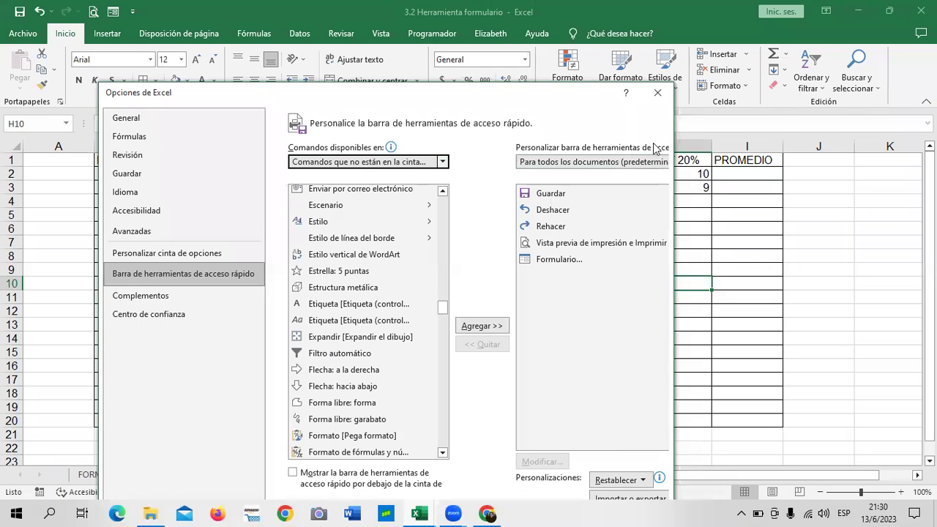
left_click(657, 92)
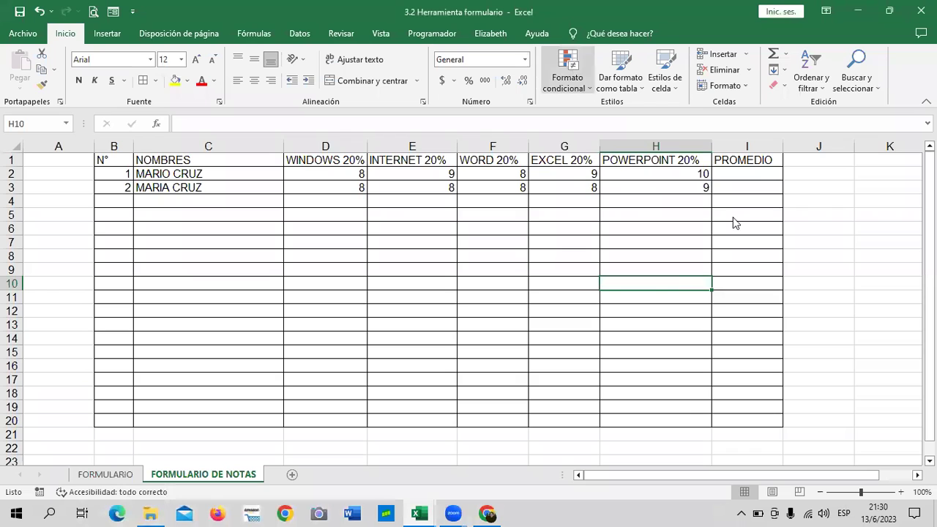
- Enter =PROMEDIO(D2:H2) in I2 to average the first student's five grades, giving 8.8
left_click(742, 173)
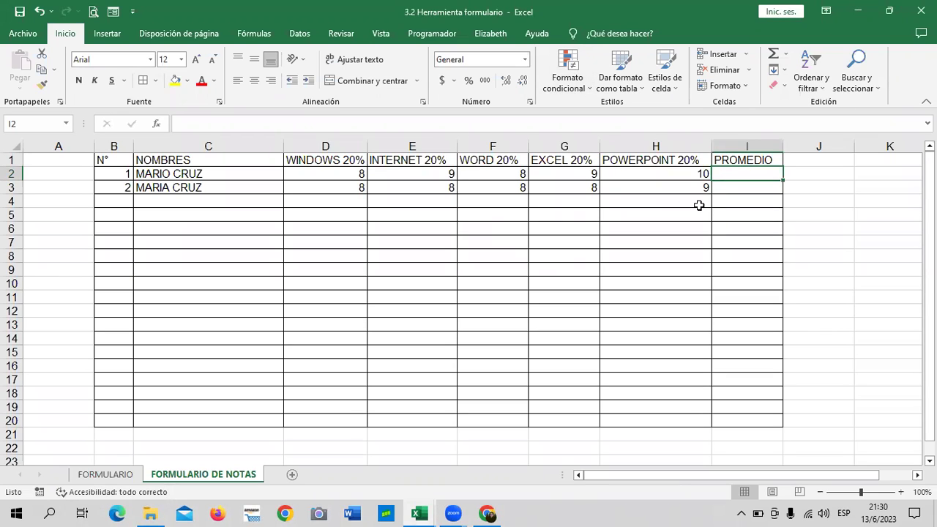
type("=PROM")
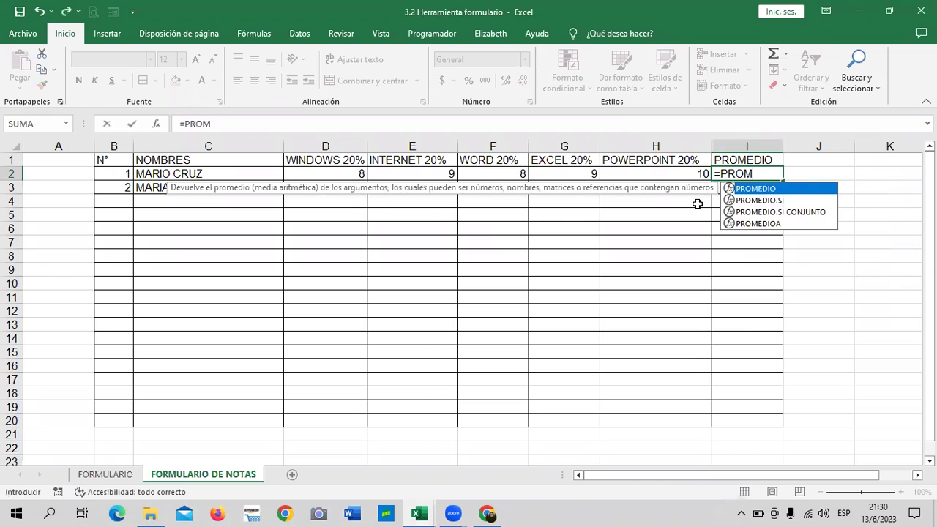
double_click(800, 187)
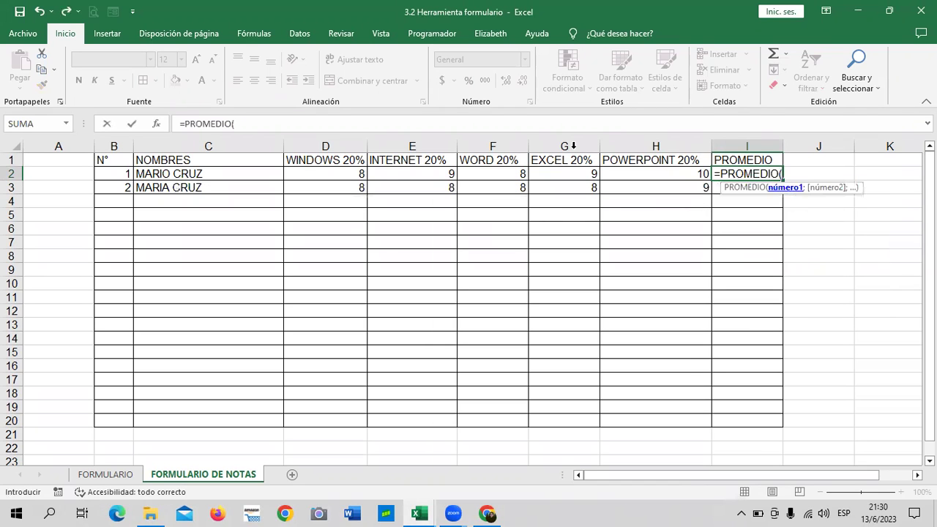
left_click_drag(349, 174, 681, 175)
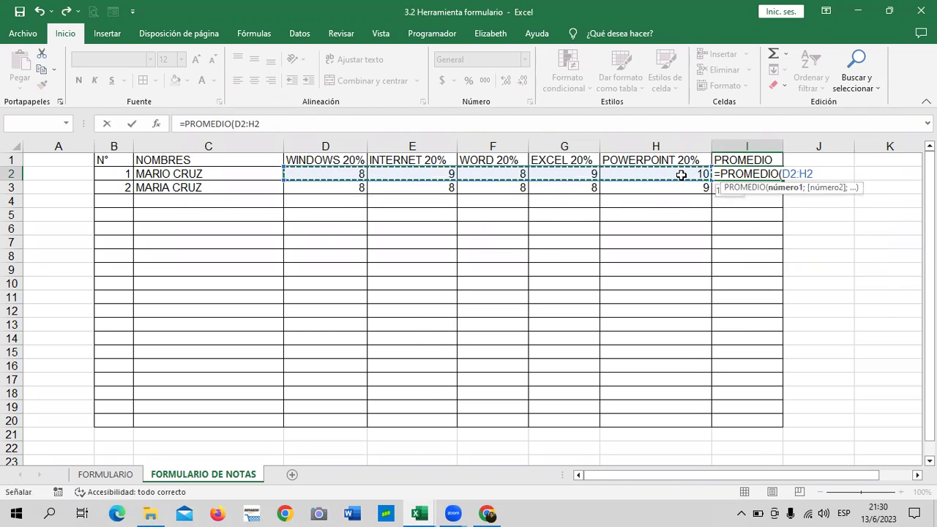
type(")")
key("ctrl+Return")
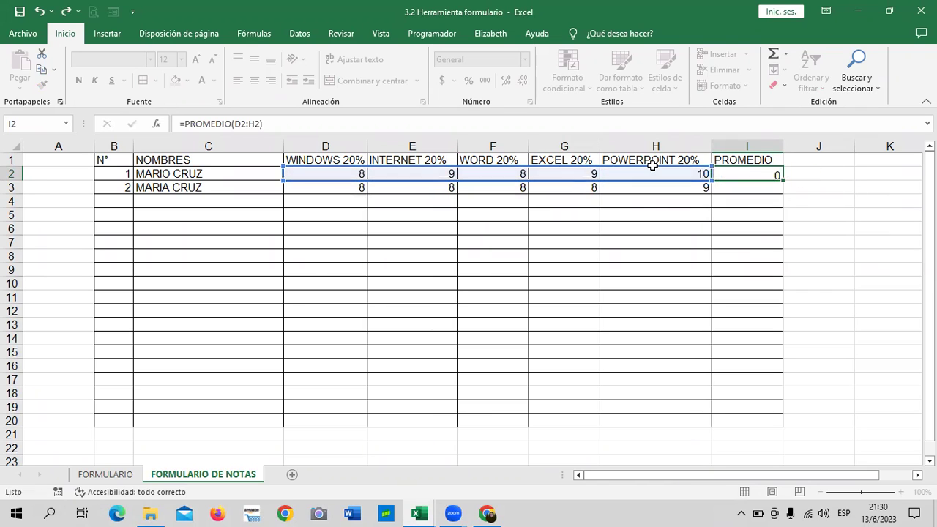
key("Return")
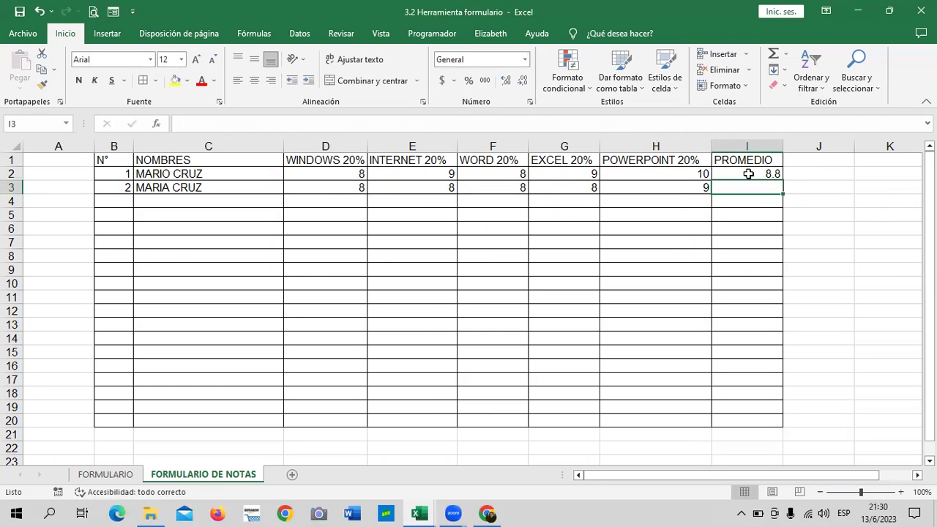
left_click(744, 173)
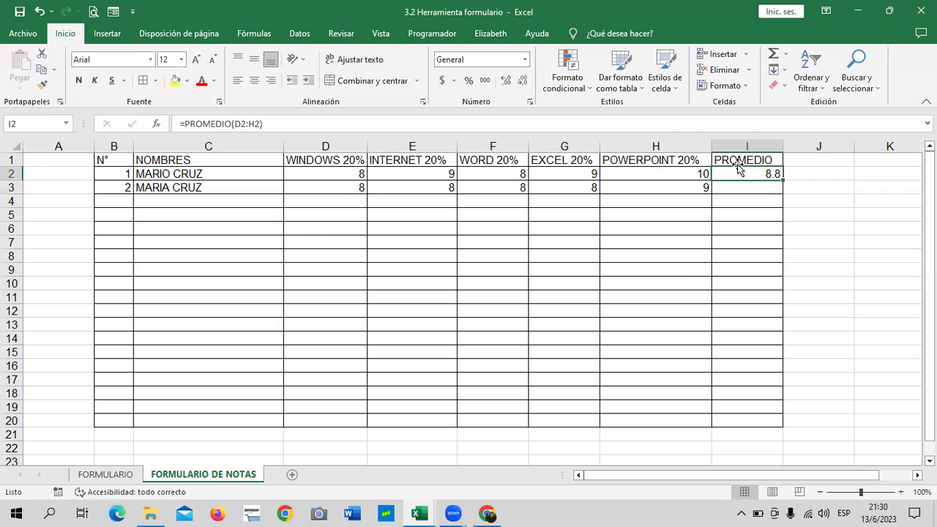
- Narrow the NOMBRES column and delete the 8.8 average formula from I2
mouse_move(284, 148)
left_mouse_down()
mouse_move(211, 148)
mouse_move(233, 145)
left_mouse_up()
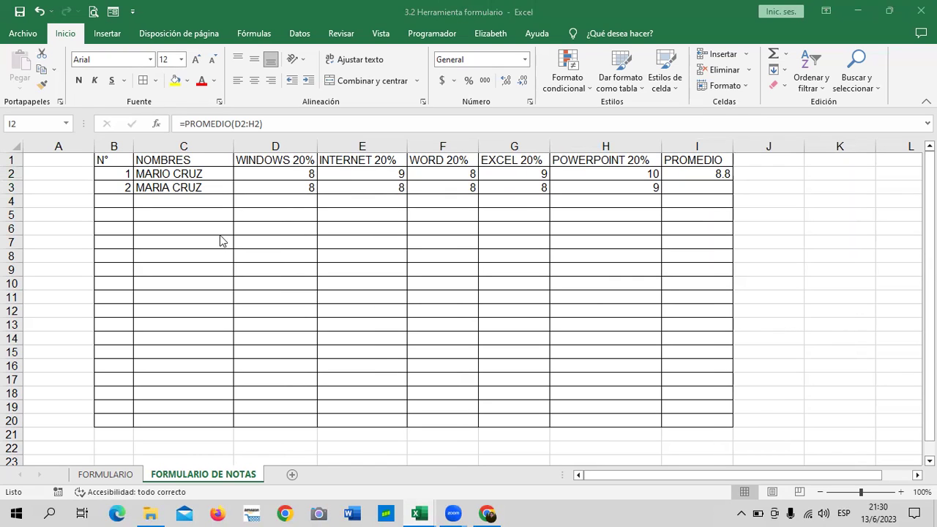
left_click(707, 172)
left_click(673, 173)
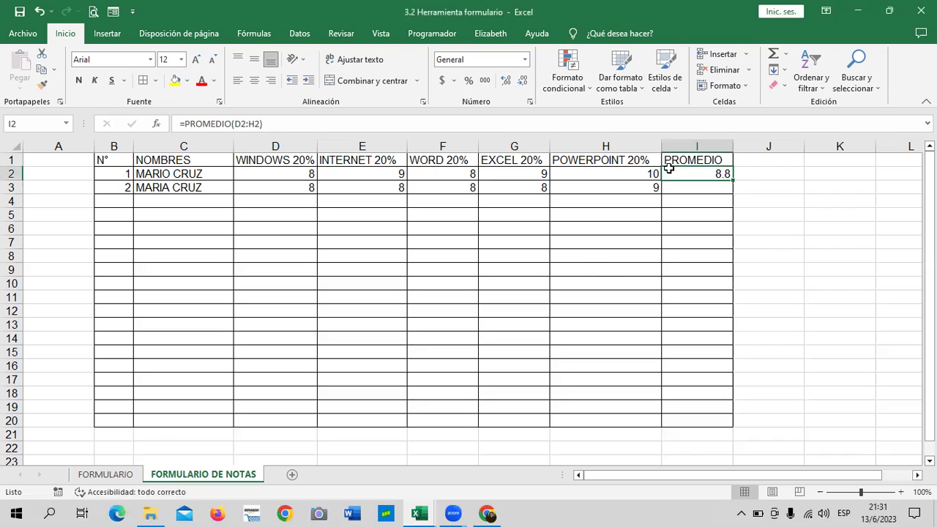
key("Delete")
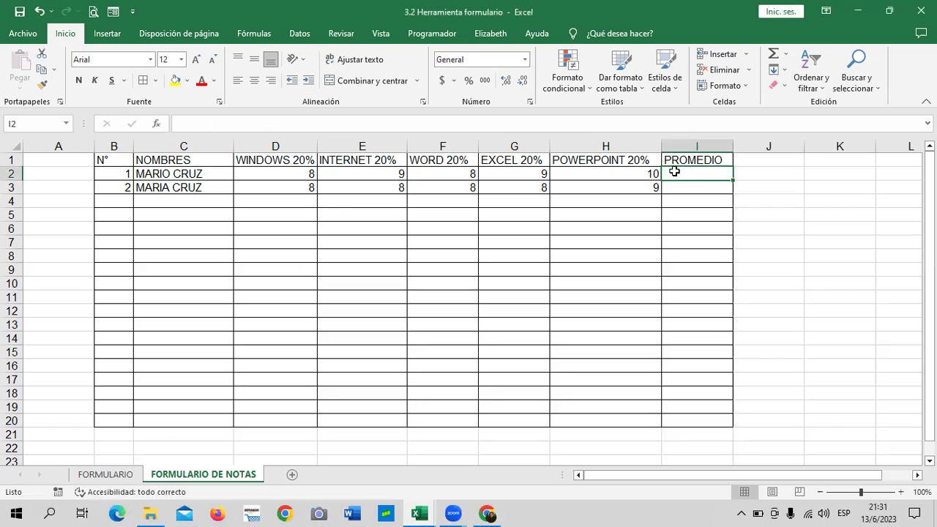
left_click_drag(769, 226, 768, 215)
left_click(699, 175)
- Re-enter =PROMEDIO(D2:H2) in I2 so the first student's average shows 8.8 again
type("=")
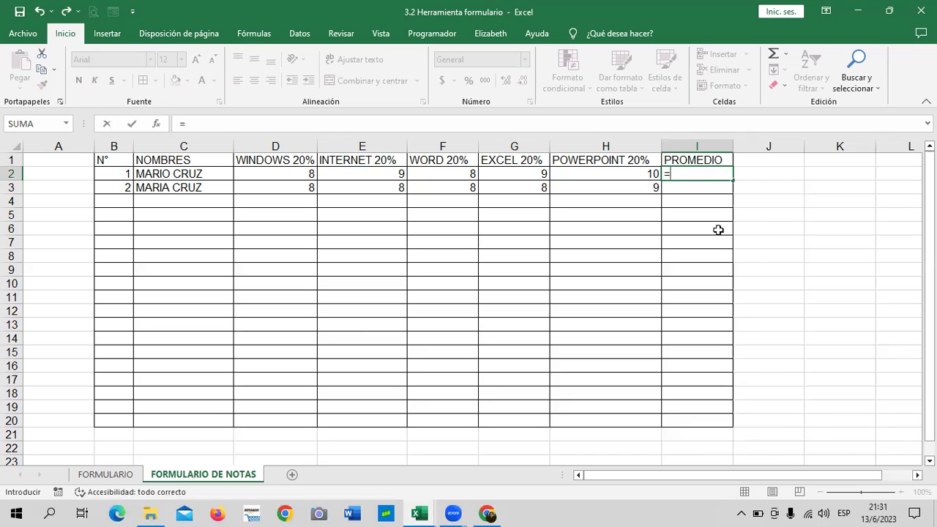
type("PRO")
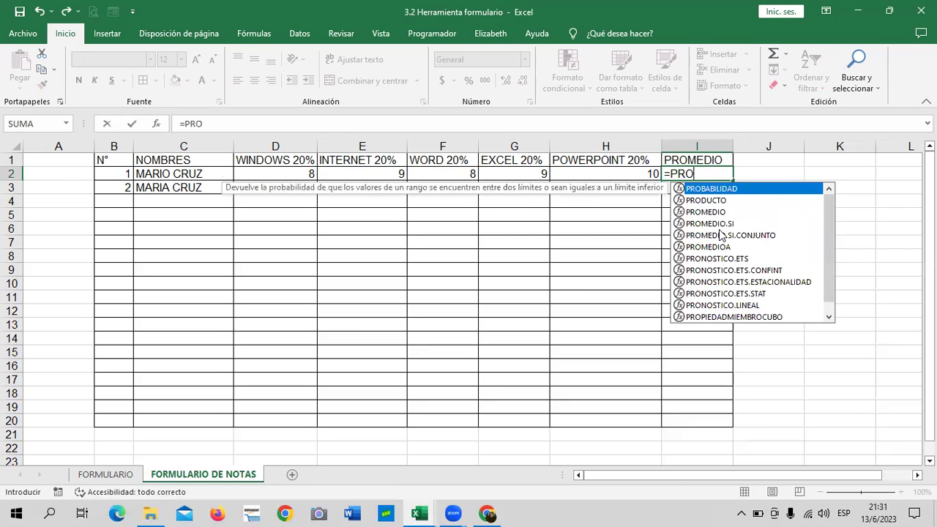
type("M")
double_click(738, 188)
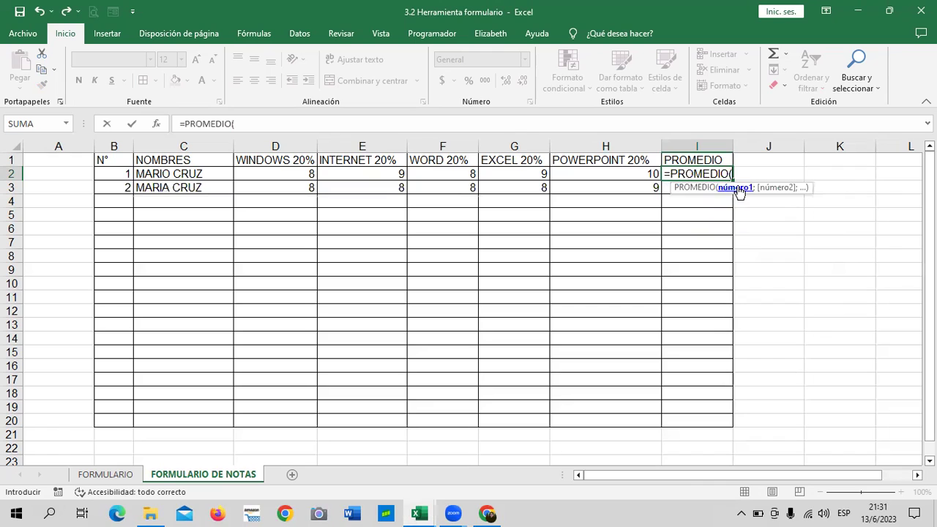
left_click(313, 173)
left_click_drag(313, 173, 600, 173)
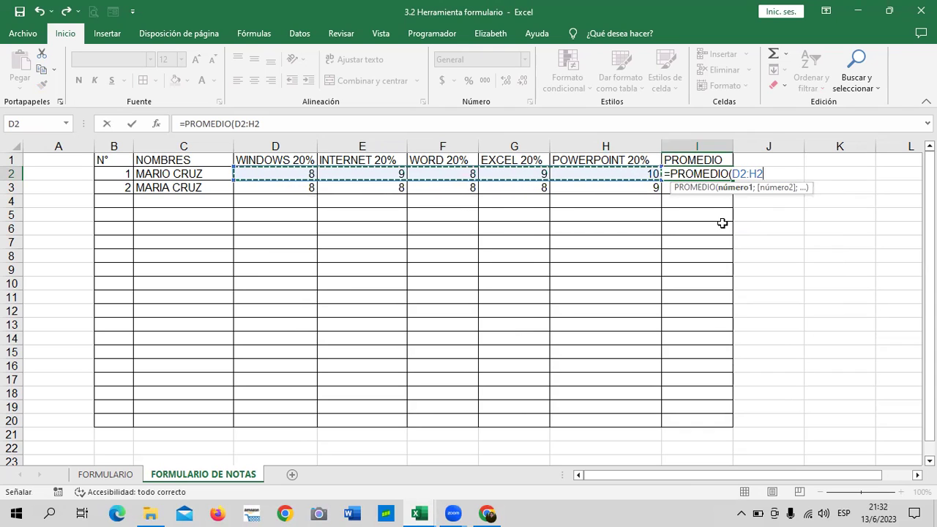
type(")")
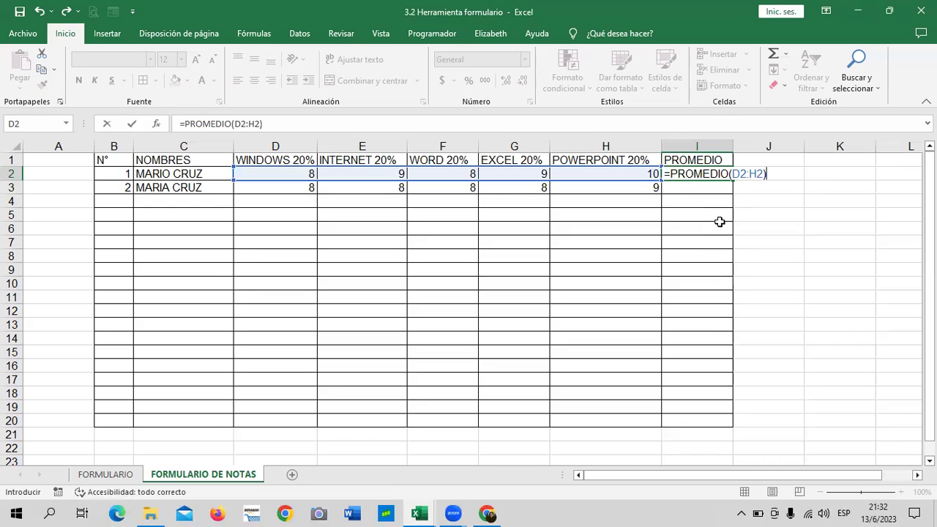
key("Return")
left_click(710, 173)
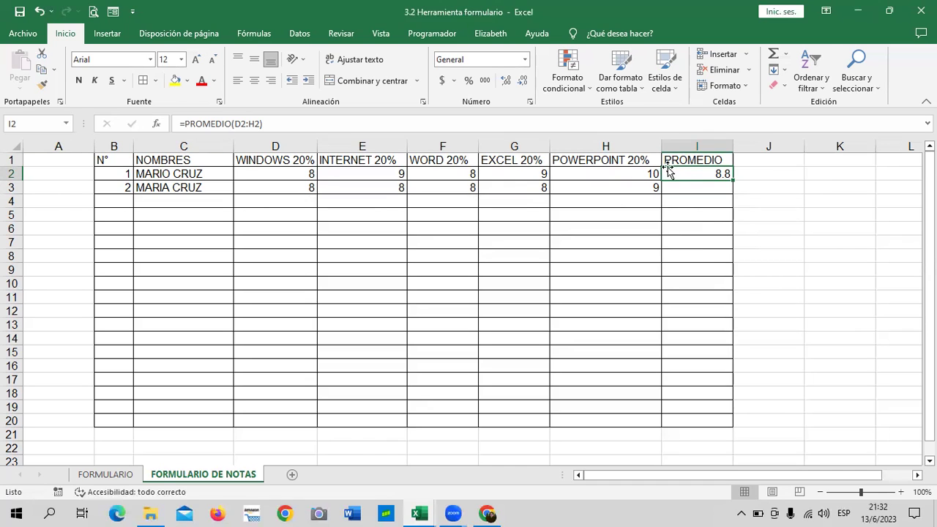
- Inspect the WINDOWS, INTERNET and WORD weighting headers and the I2 average formula
left_click(288, 162)
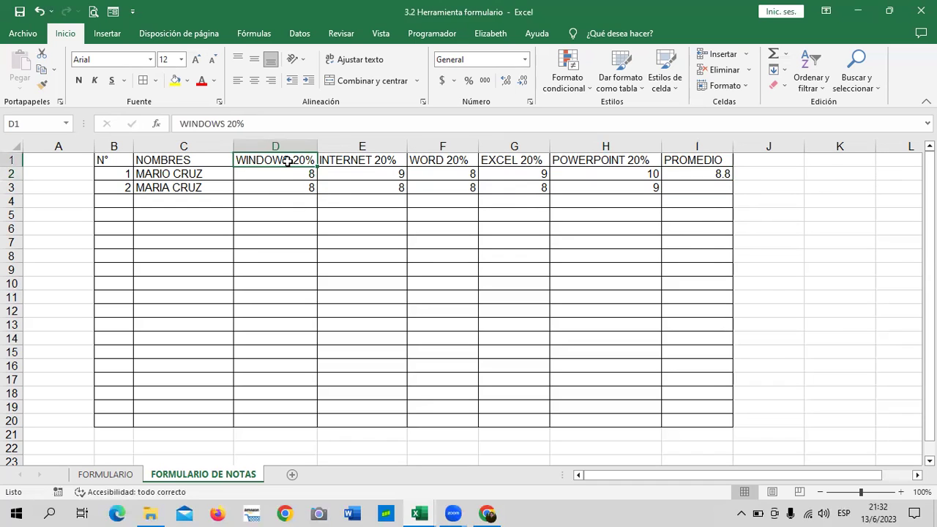
left_click(280, 173)
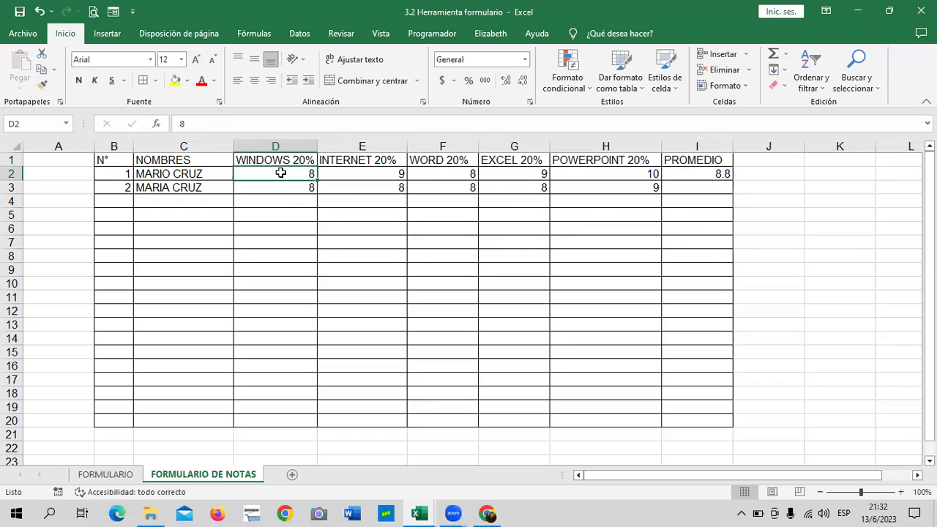
left_click(291, 158)
left_click(369, 164)
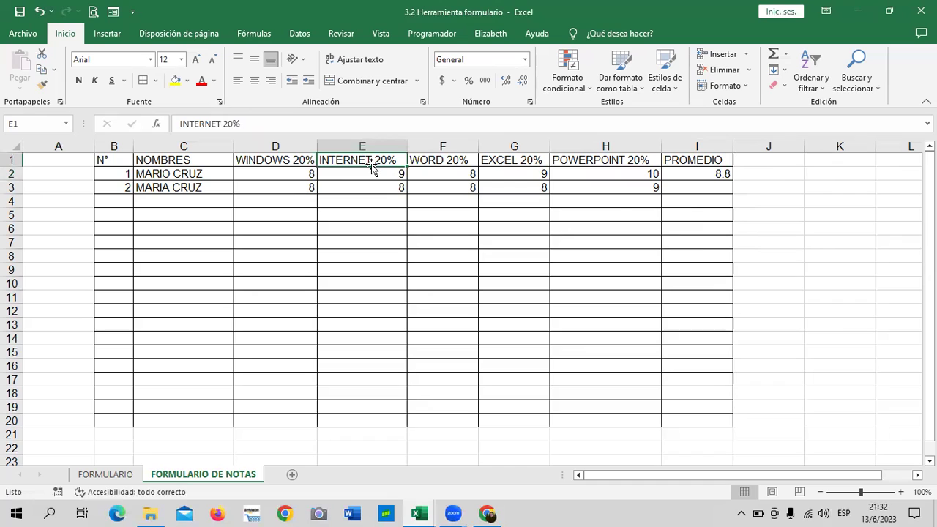
left_click(429, 159)
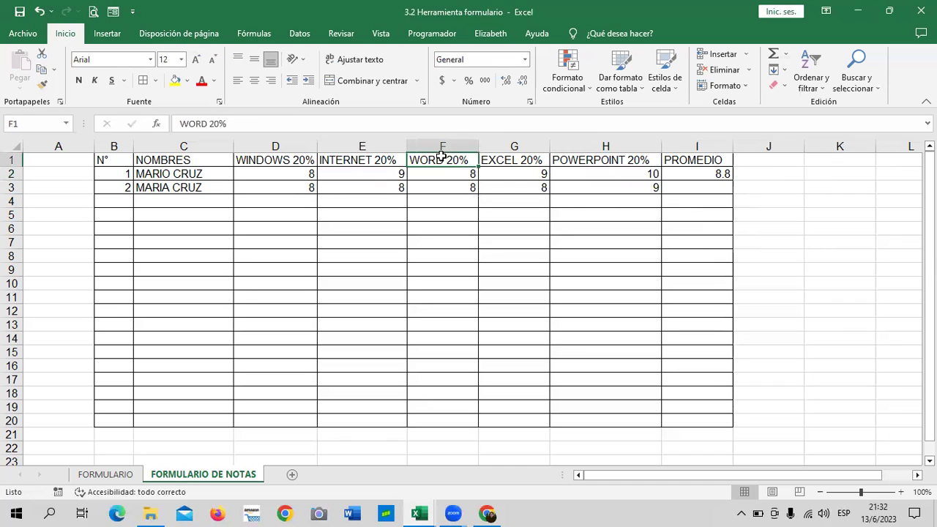
left_click(685, 170)
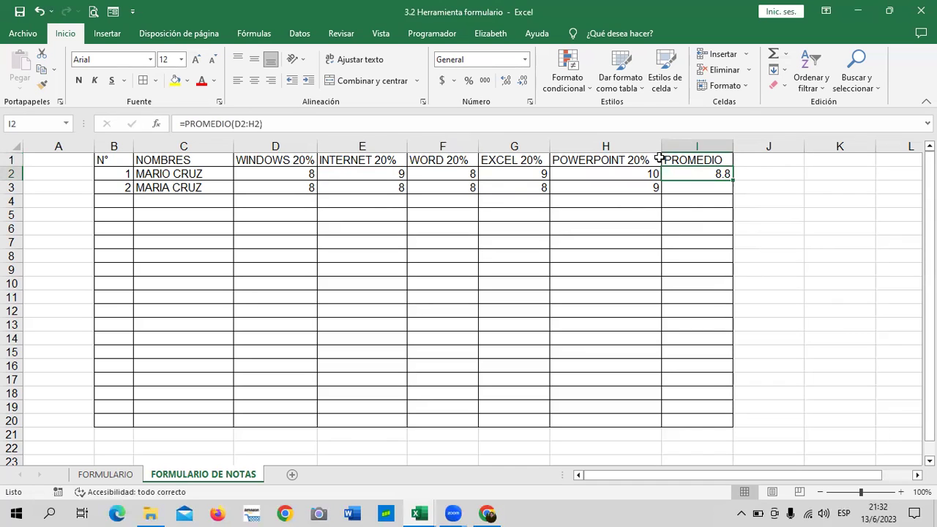
- Change the EXCEL header weighting from 20% to 25%
left_click(528, 159)
left_click(203, 123)
key("Right")
key("Right")
key("Right")
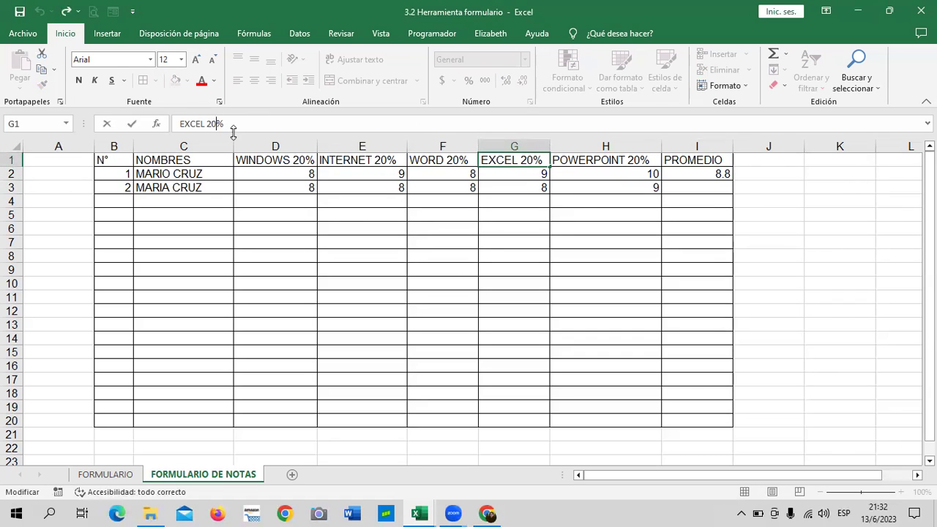
key("BackSpace")
type("5")
key("Return")
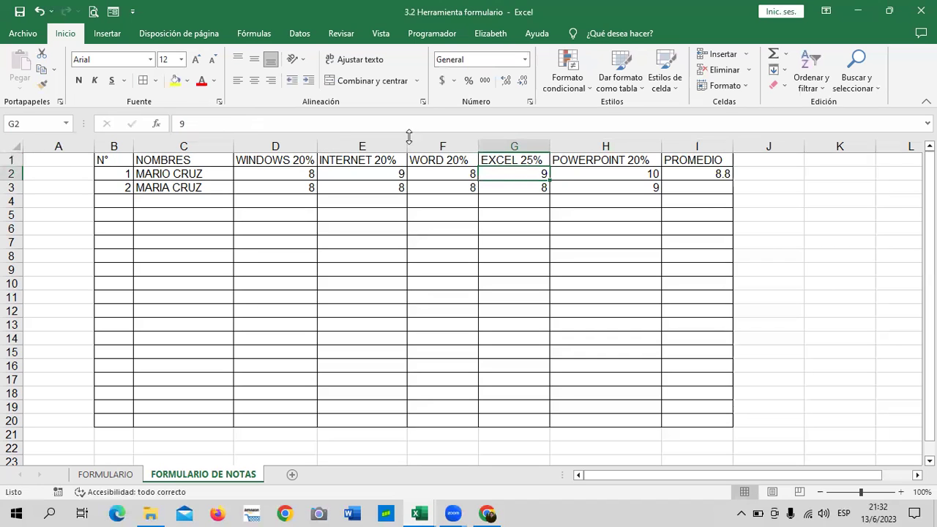
- Change the POWERPOINT header weighting from 20% to 15%
left_click(641, 160)
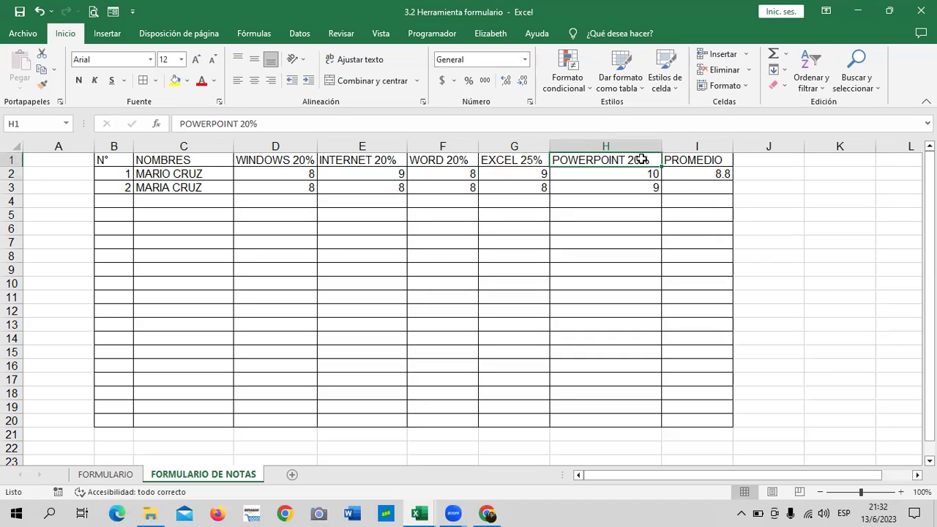
left_click(250, 124)
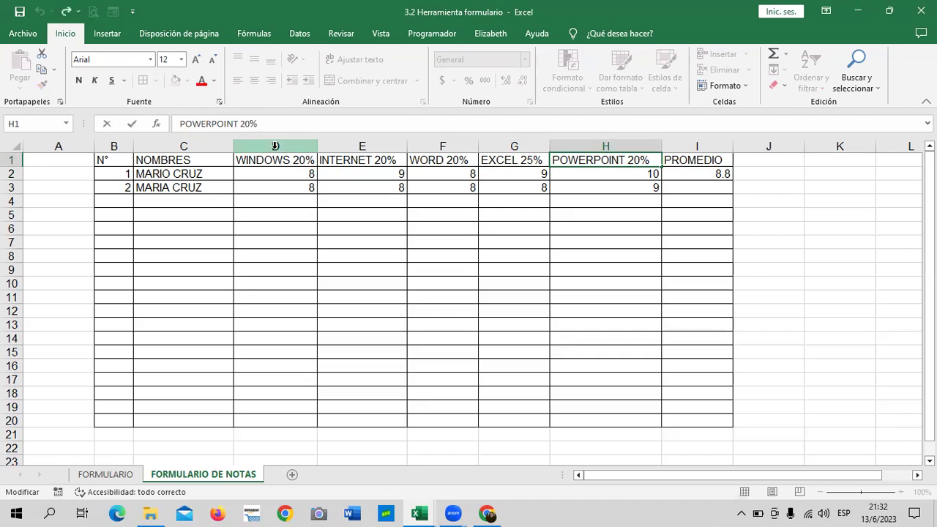
key("BackSpace")
key("BackSpace")
type("15")
key("Return")
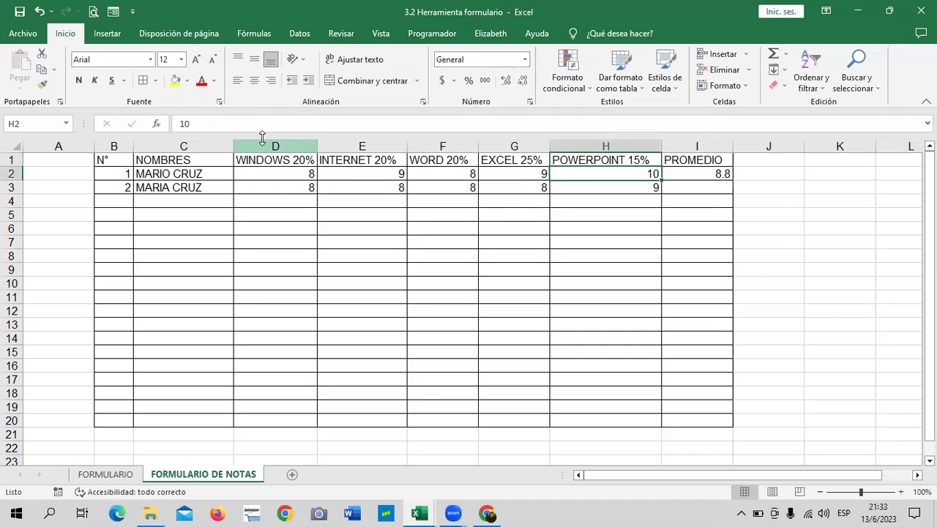
left_click(611, 214)
left_click(680, 175)
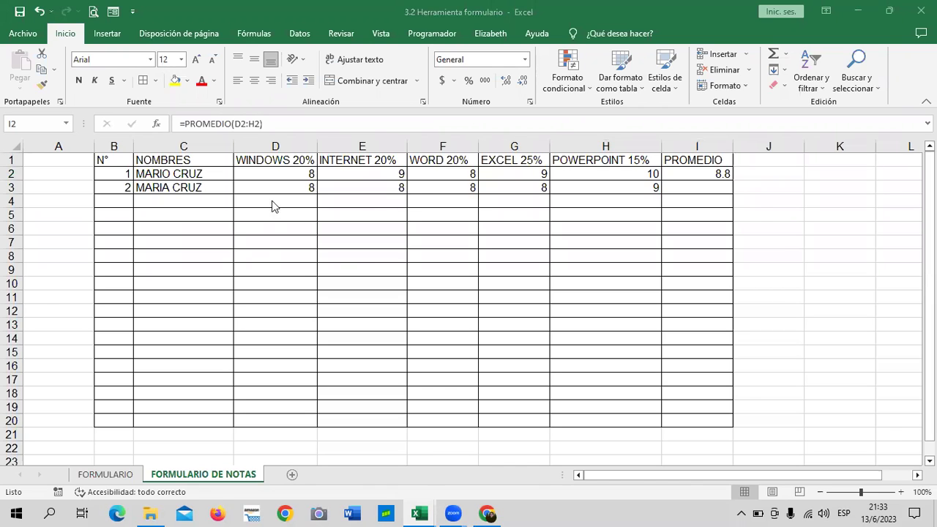
- Change the EXCEL header weighting from 25% to 30%
double_click(532, 161)
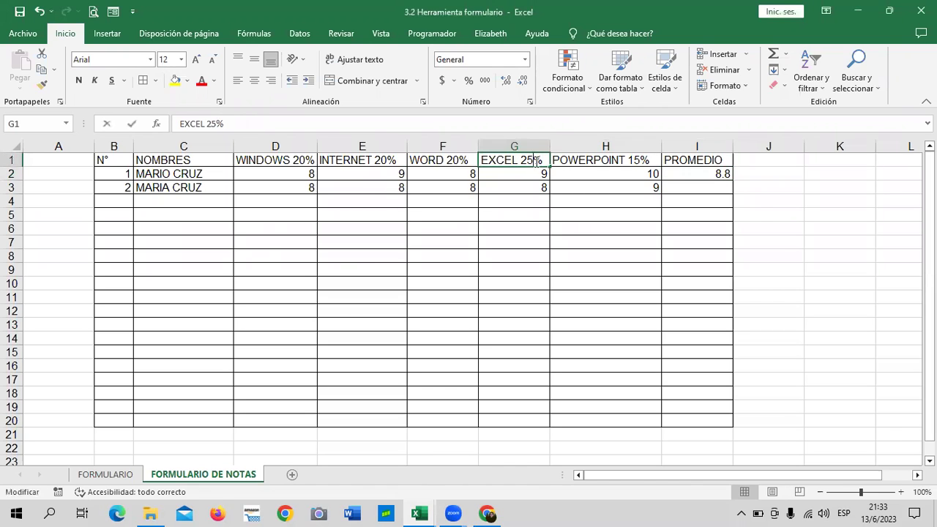
key("Delete")
key("BackSpace")
type("30")
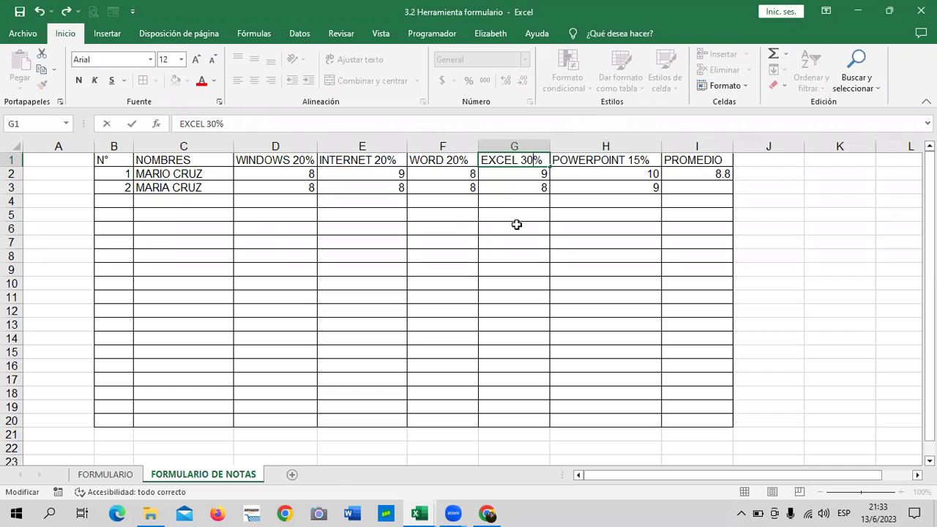
key("Return")
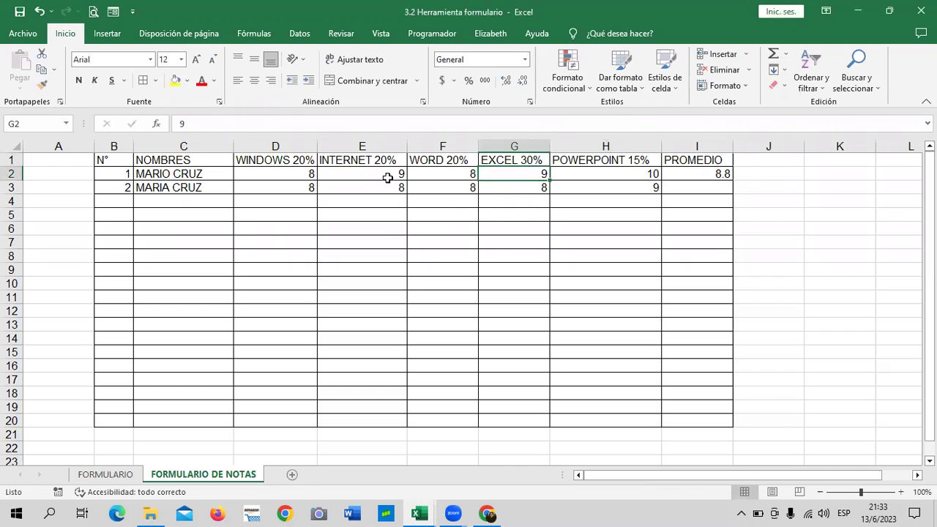
- Change the WINDOWS header in D1 from 20% to 15%
double_click(375, 157)
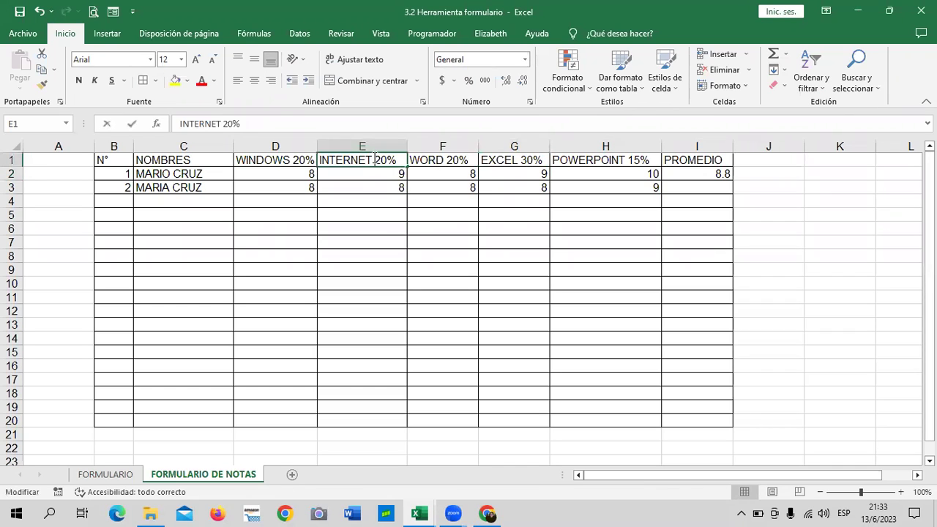
left_click(293, 156)
double_click(303, 157)
key("BackSpace")
key("BackSpace")
type("15")
key("Return")
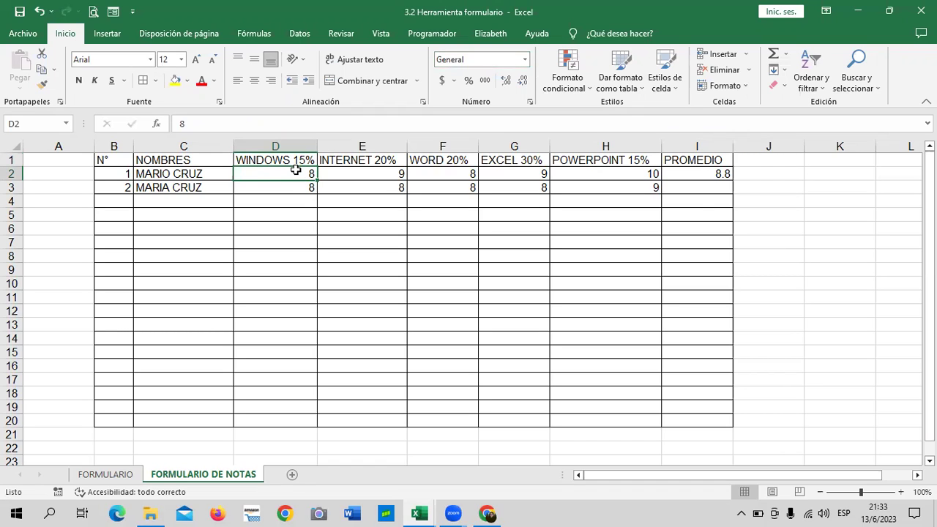
left_click(716, 174)
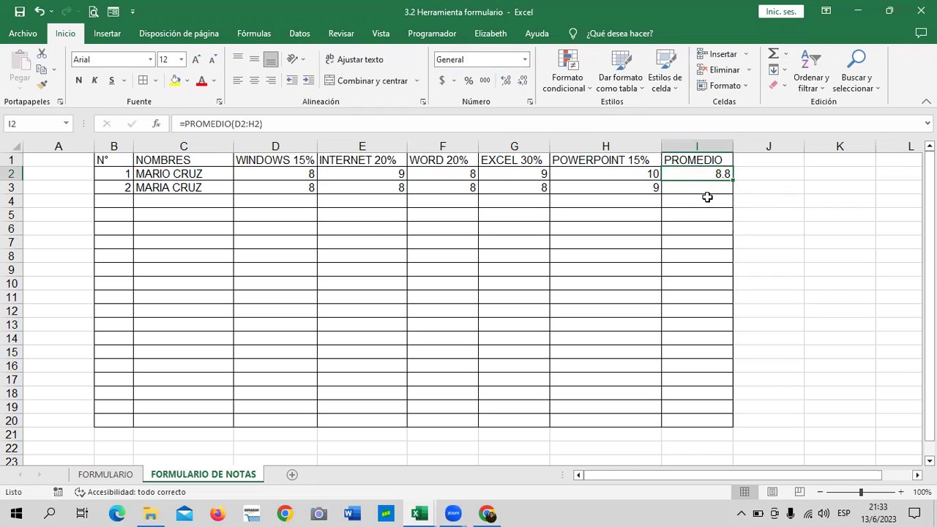
- Clear the PROMEDIO formula from I2 and zoom the sheet to 110%
key("Delete")
left_click(758, 213)
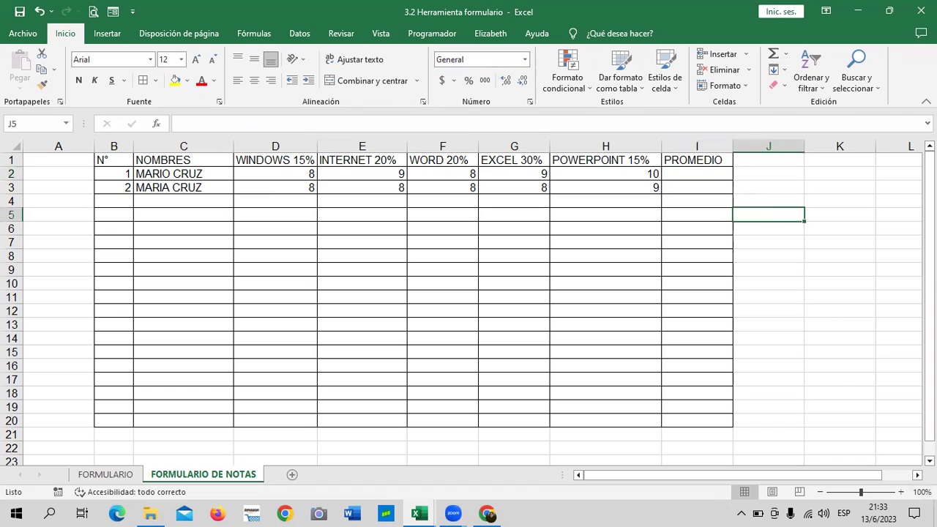
left_click(917, 475)
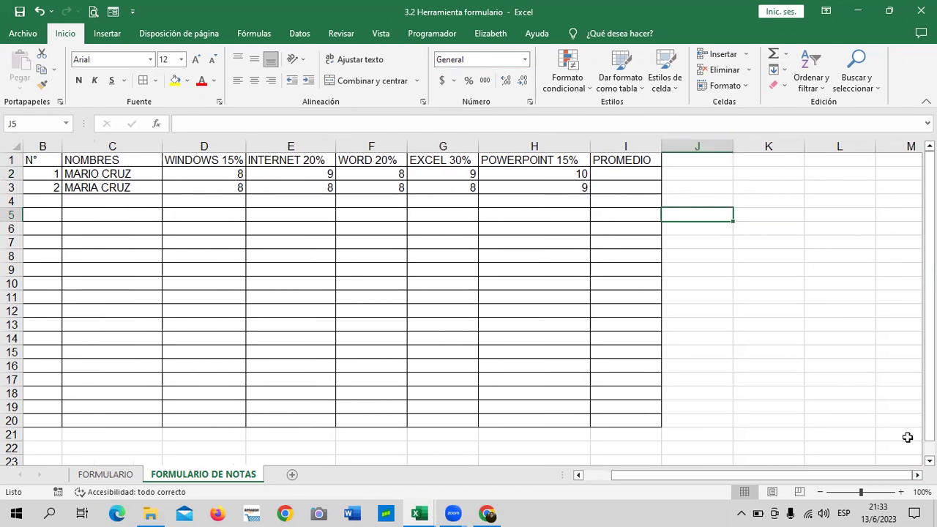
left_click(901, 492)
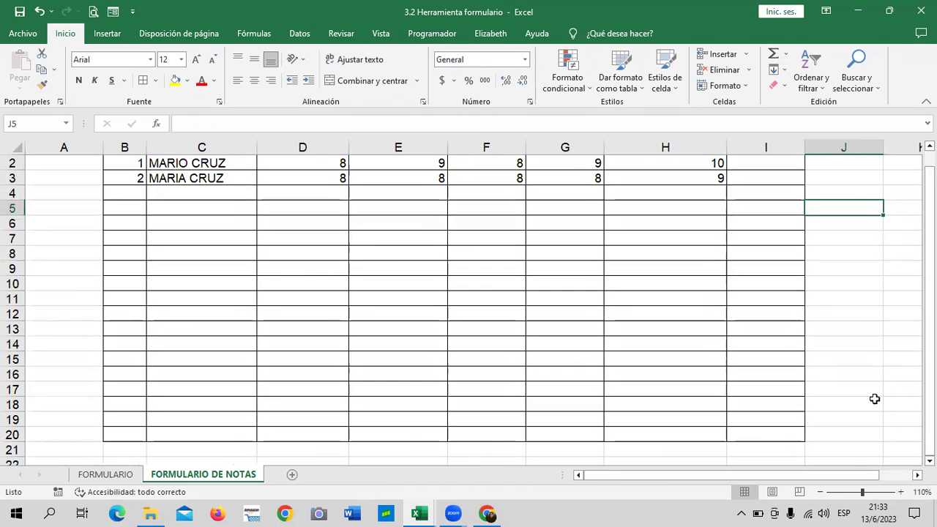
left_click(917, 475)
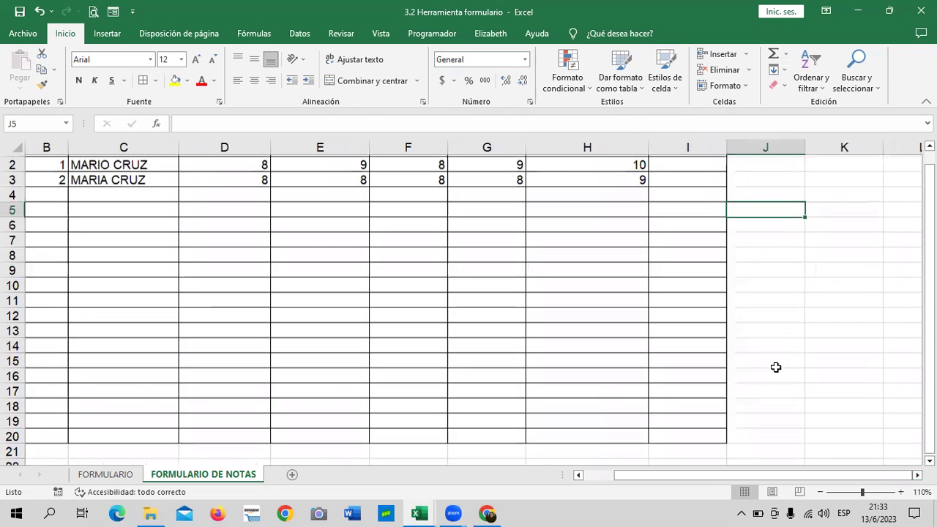
scroll(776, 367, "up", 1)
left_click(688, 176)
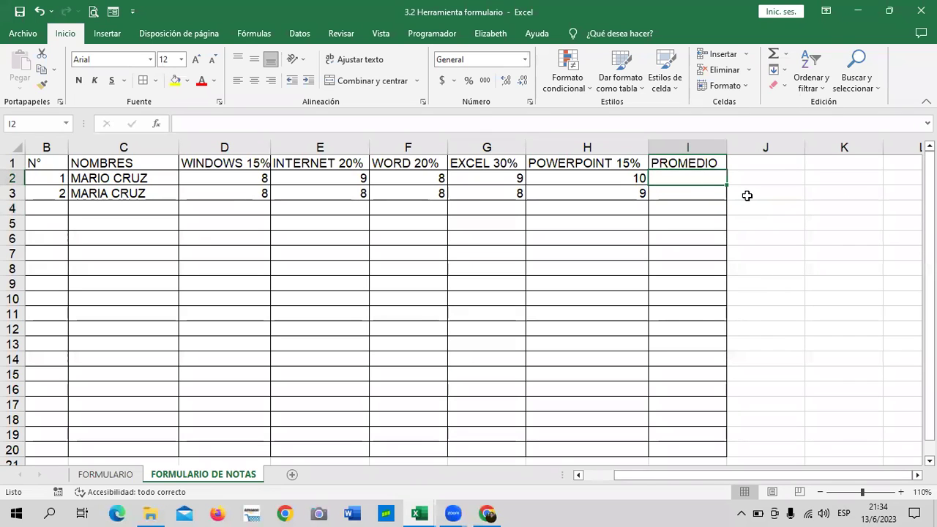
- Begin the weighted formula in I2 with (D2*15%)+(E2*20%)
type("=")
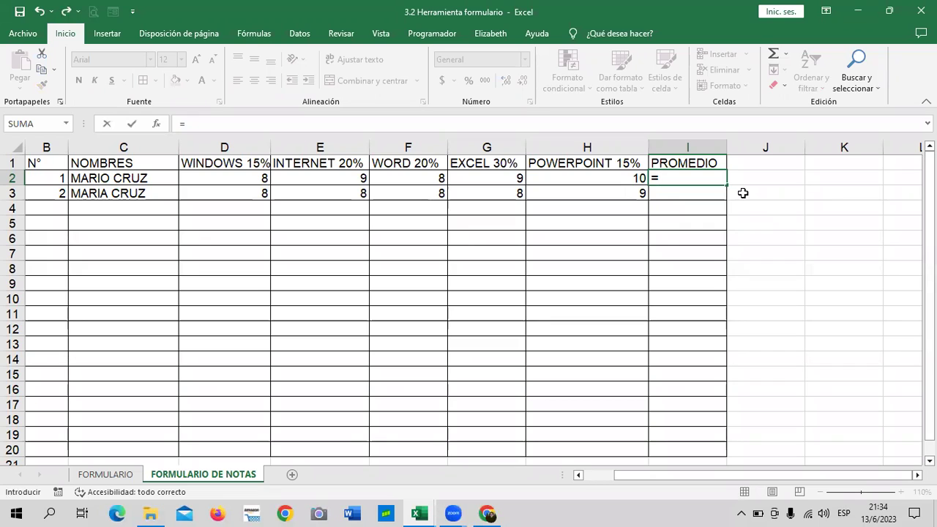
type("(")
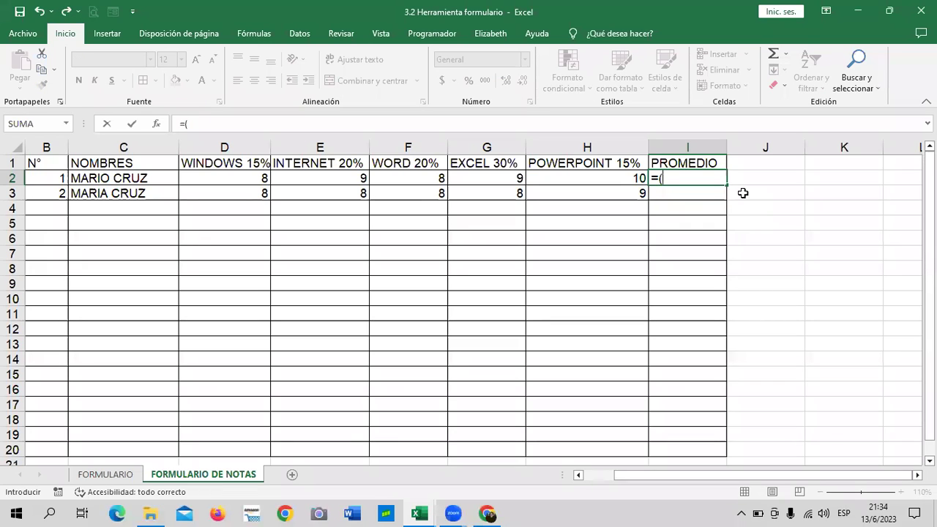
left_click(209, 180)
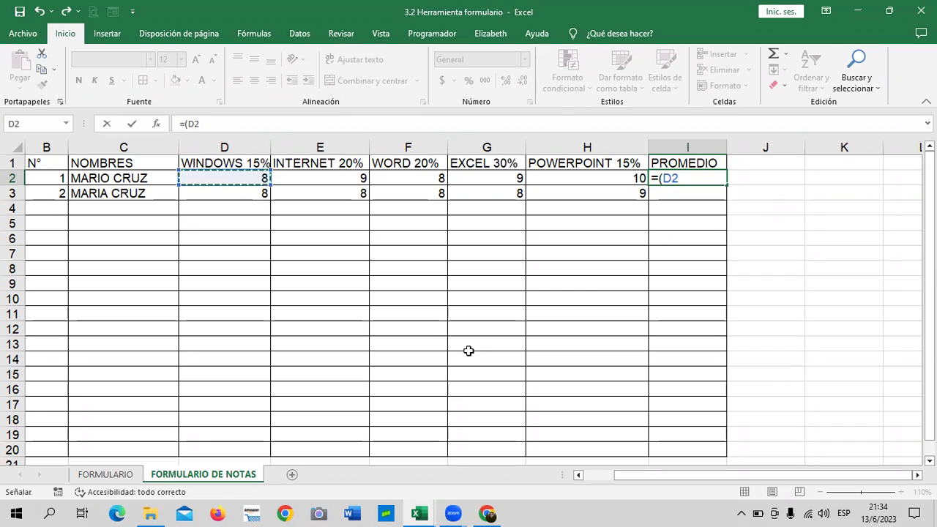
type("*15%)")
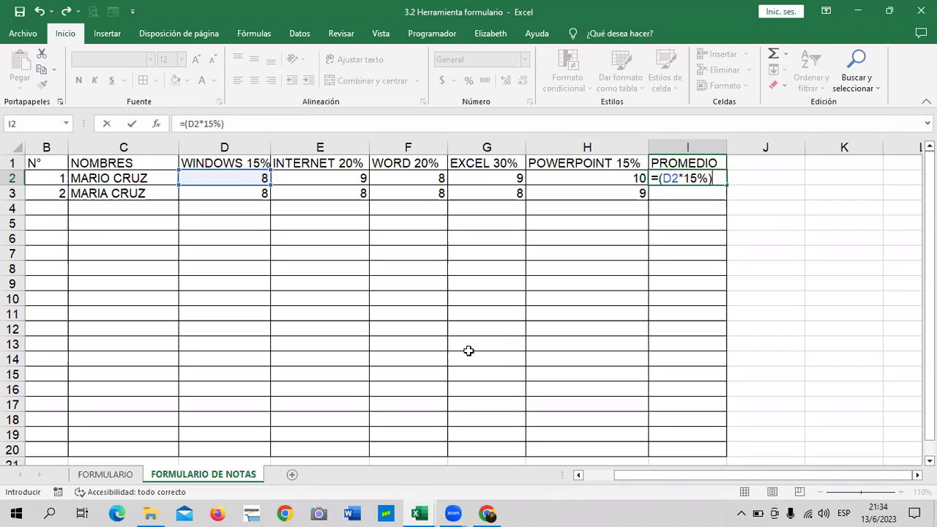
type("/")
key("BackSpace")
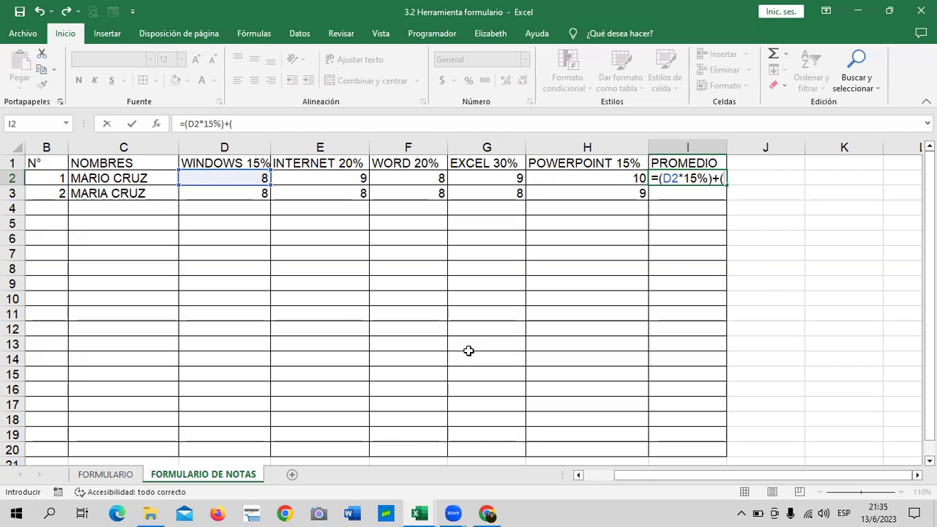
left_click(319, 177)
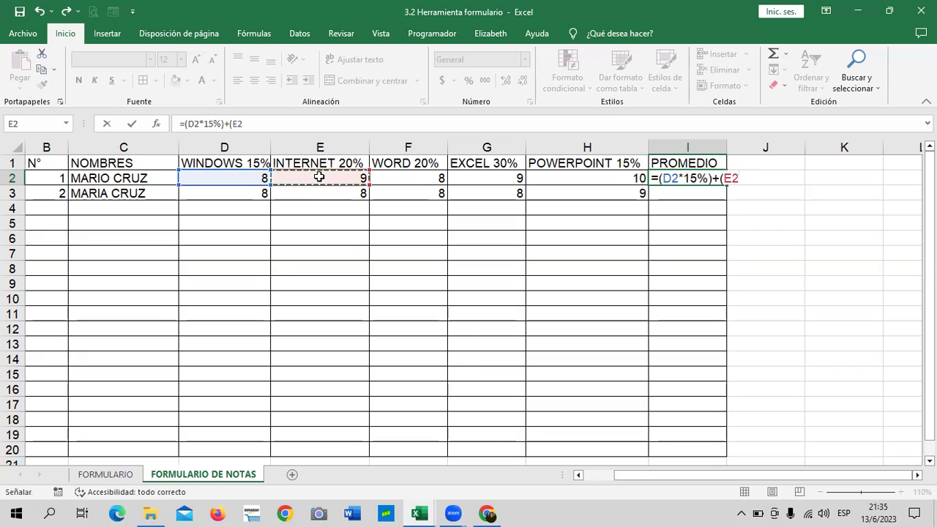
type("*20")
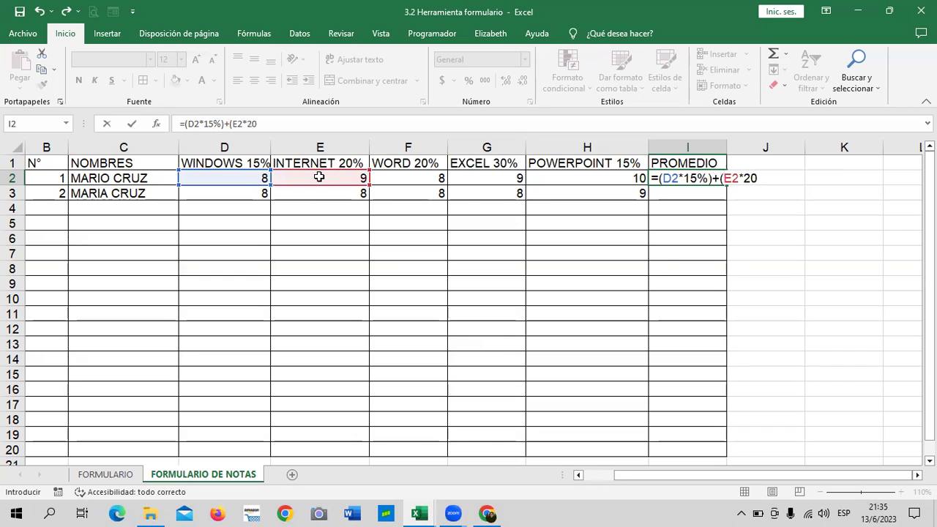
type("%)")
type("+(")
- Add the (F2*20%)+(G2*30%)+(H2*15%) terms to the weighted formula
left_click(402, 176)
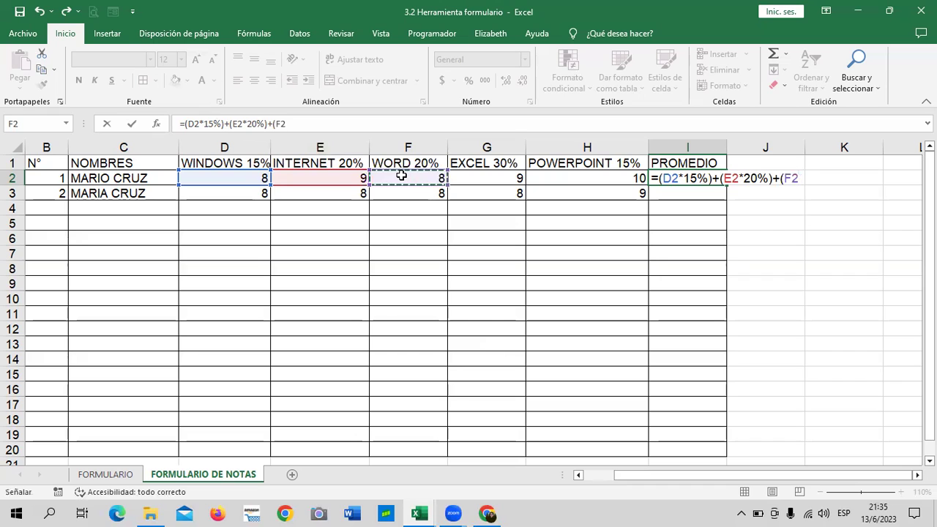
type("*20%")
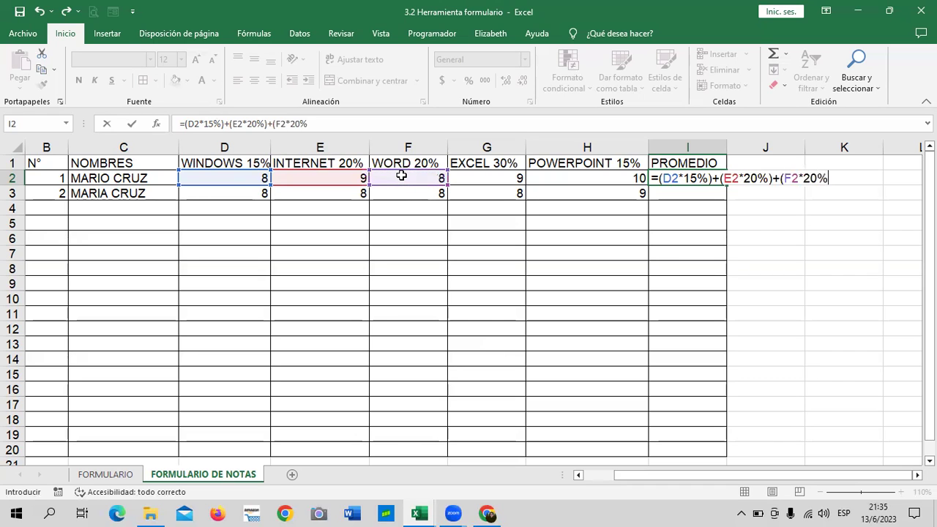
type(")+")
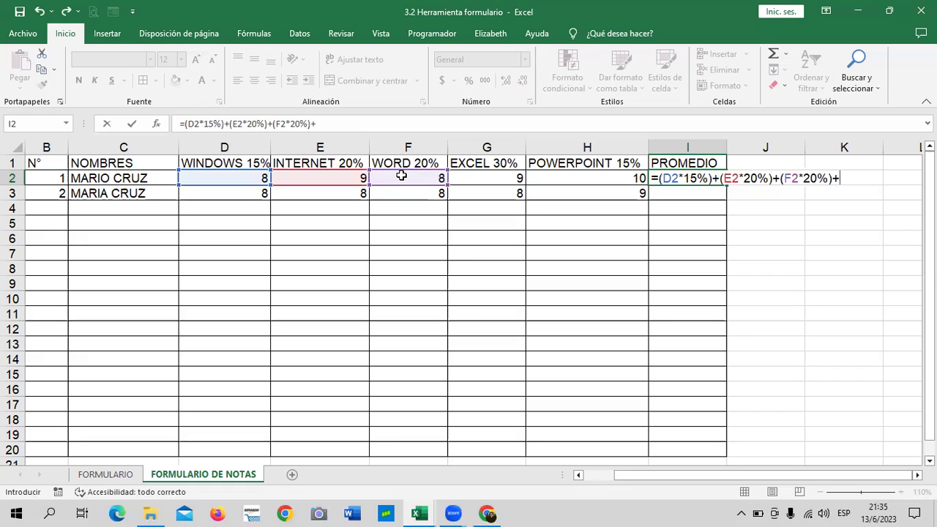
type("(")
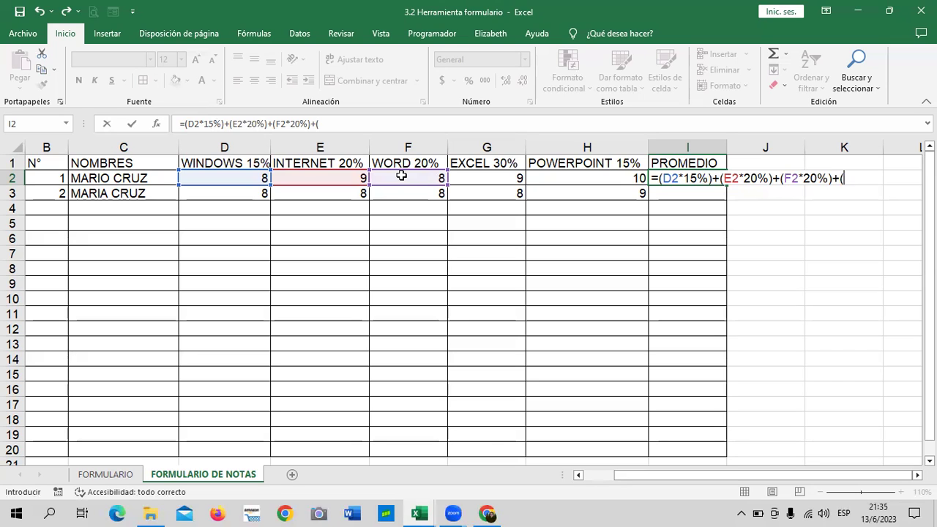
left_click(471, 177)
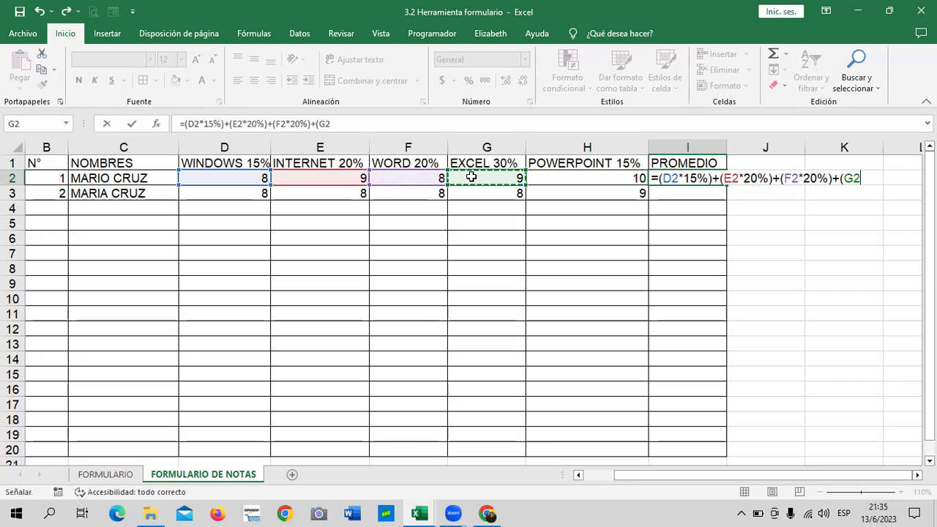
type("*30")
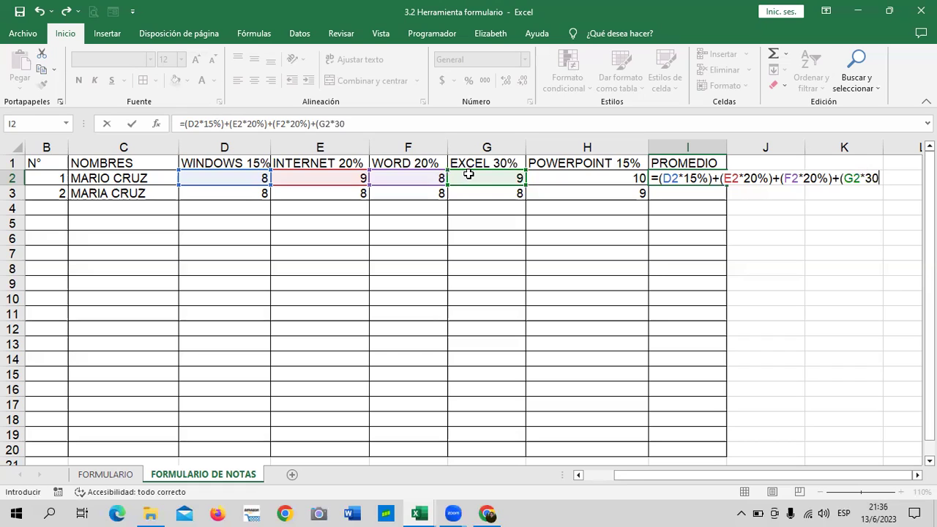
type("%)")
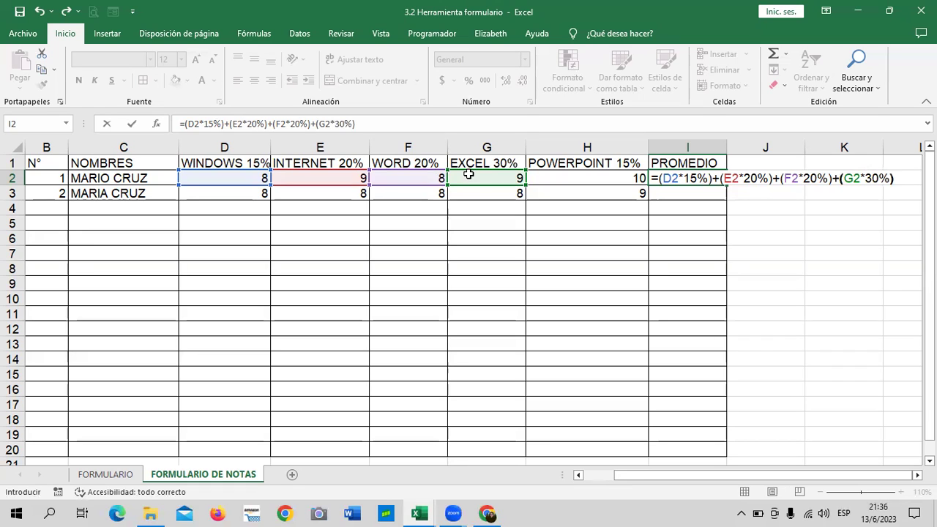
type("+(")
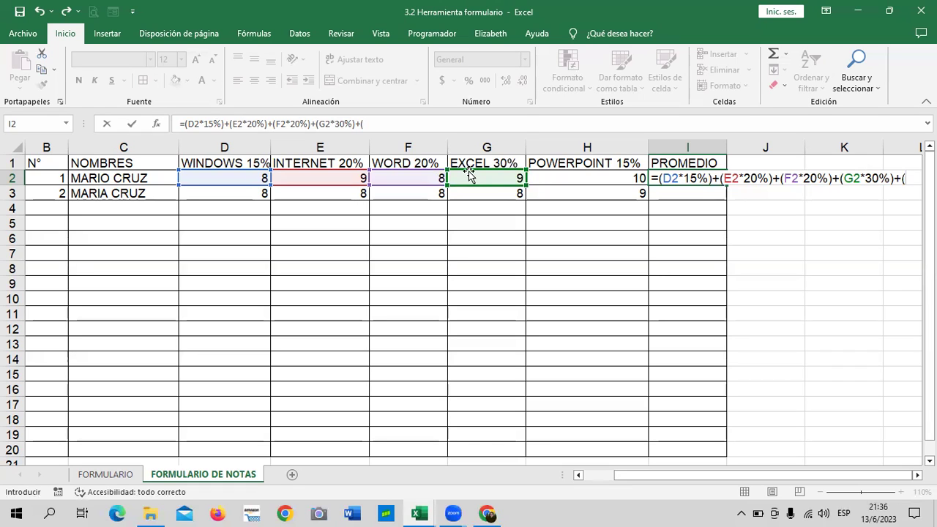
left_click(542, 178)
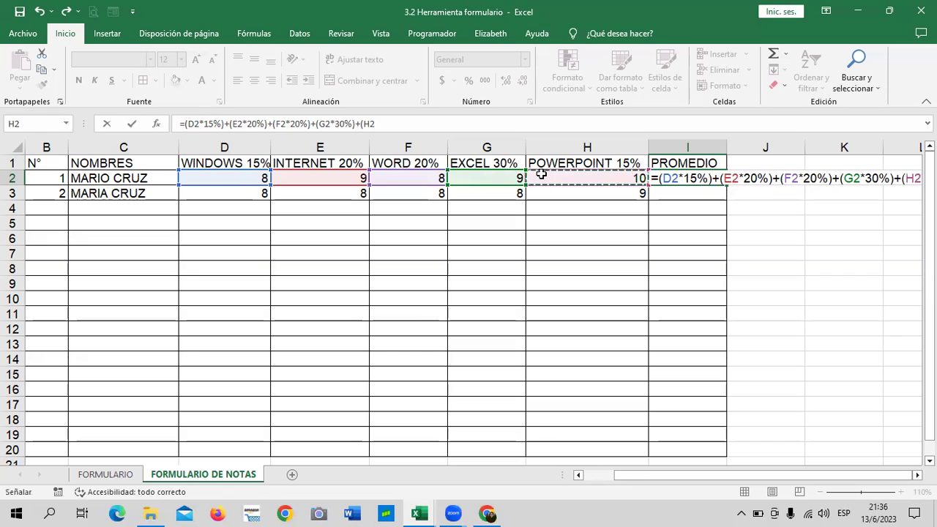
type("*")
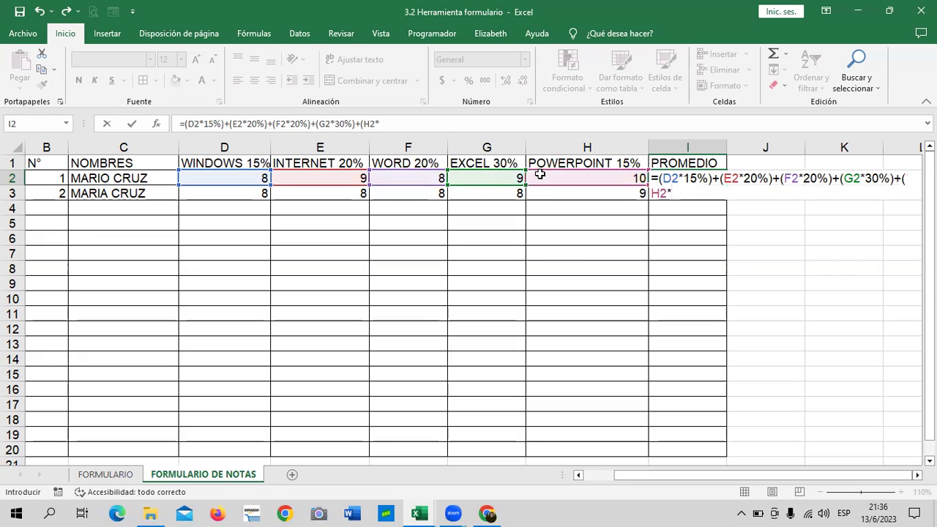
type("15")
type("%)")
- Commit the weighted-average formula in I2, which shows 8.8
key("Return")
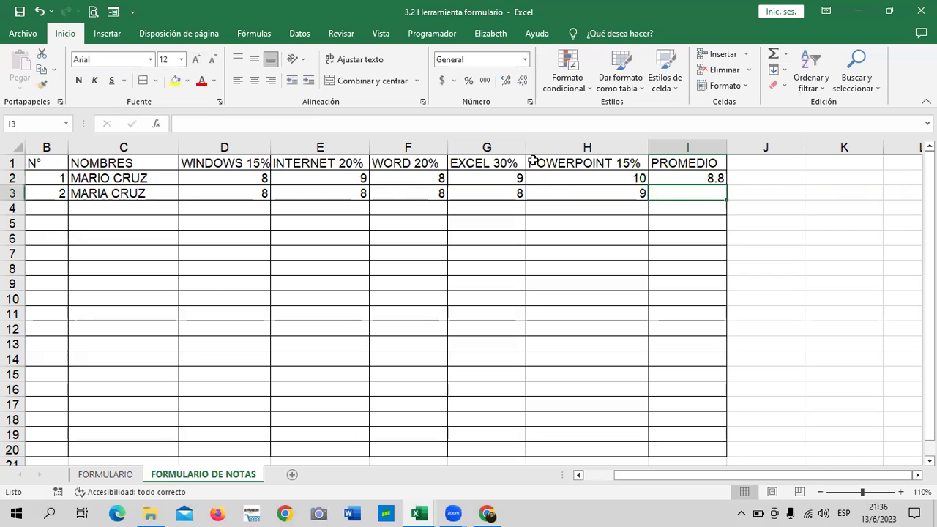
left_click(808, 209)
left_click(695, 177)
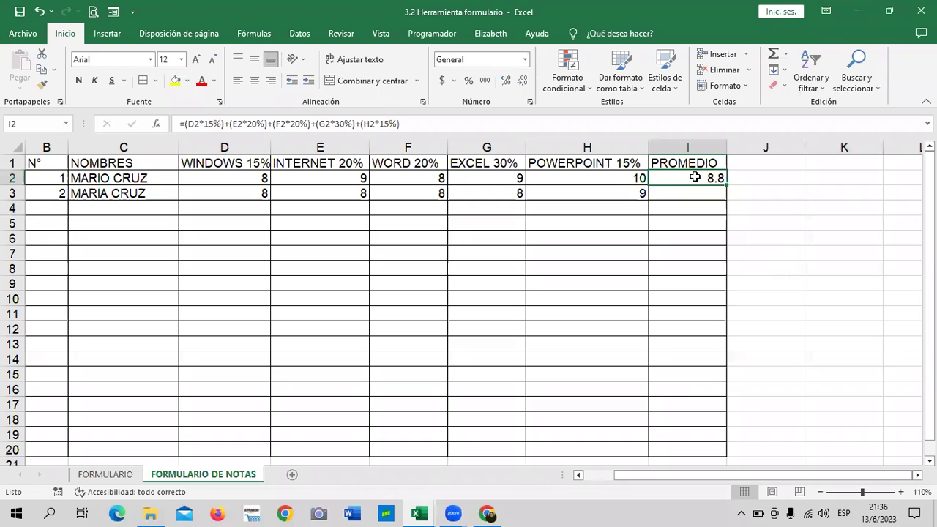
- Enter =PROMEDIO(D2:H2) in J2 for the plain average 8.8
left_click(764, 175)
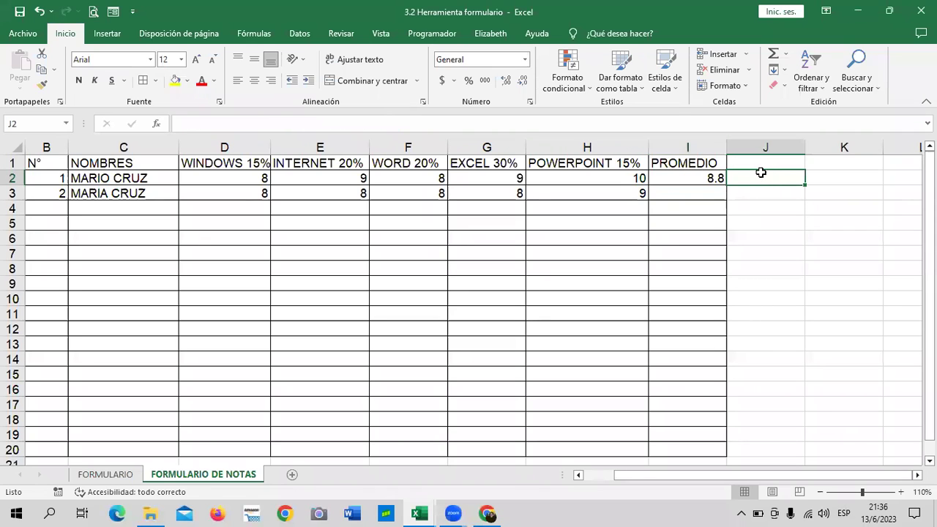
type("=")
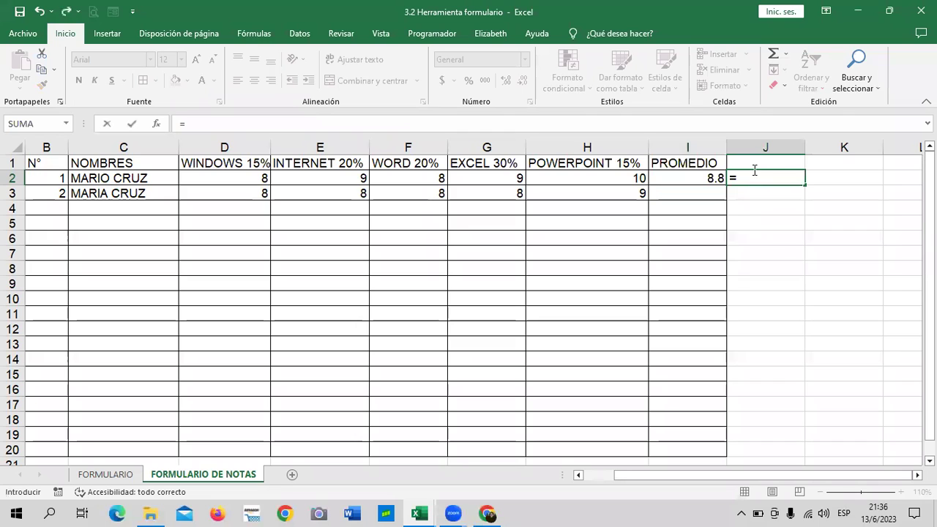
type("PROME")
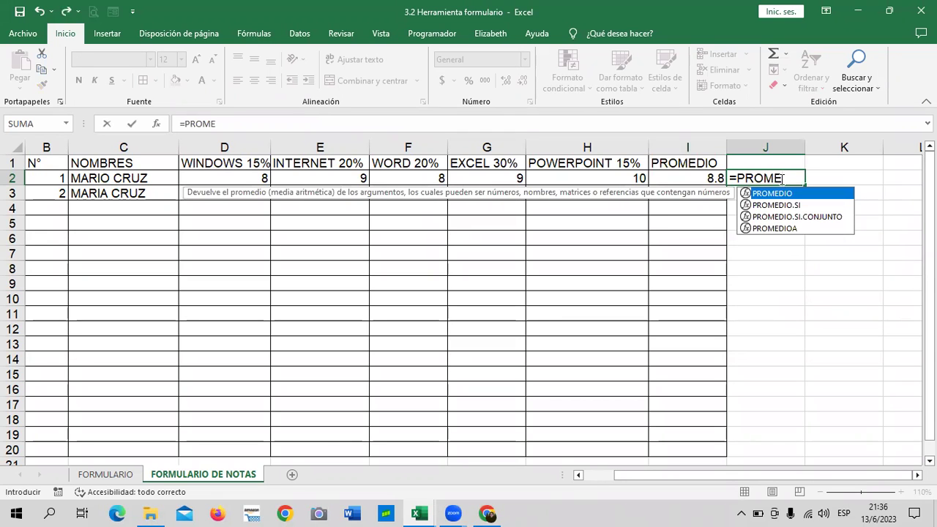
double_click(774, 193)
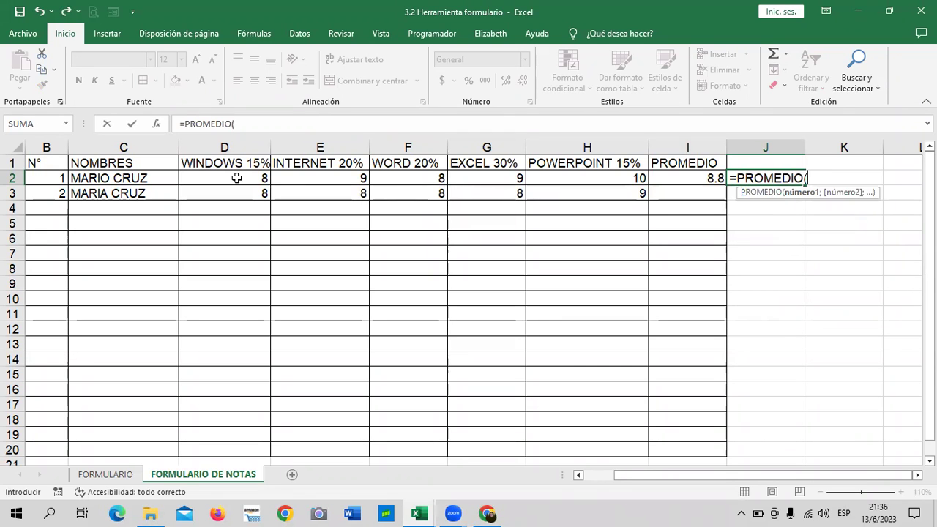
left_click_drag(237, 178, 621, 180)
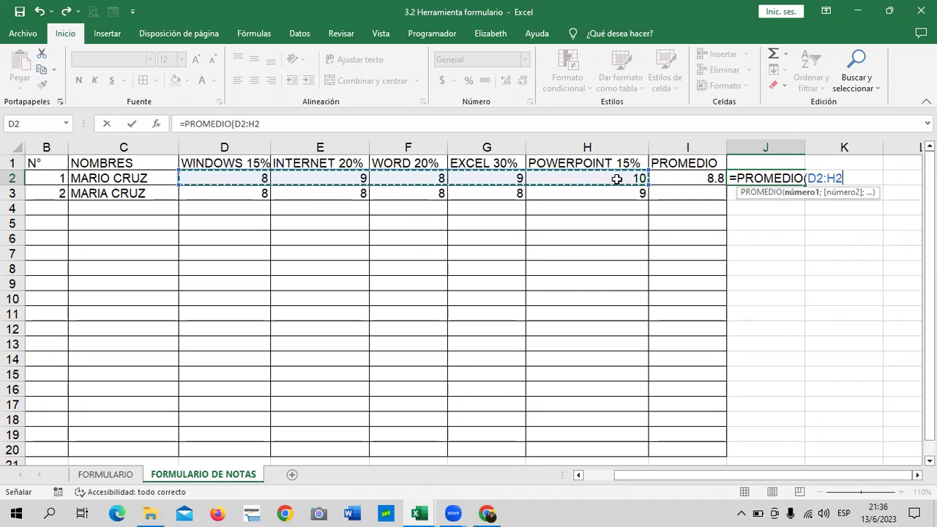
type(")")
key("Return")
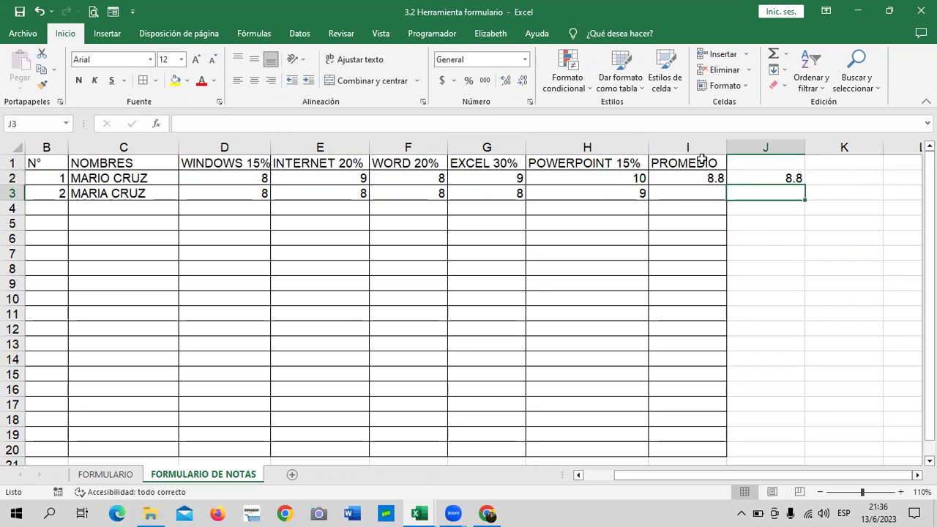
left_click(740, 174)
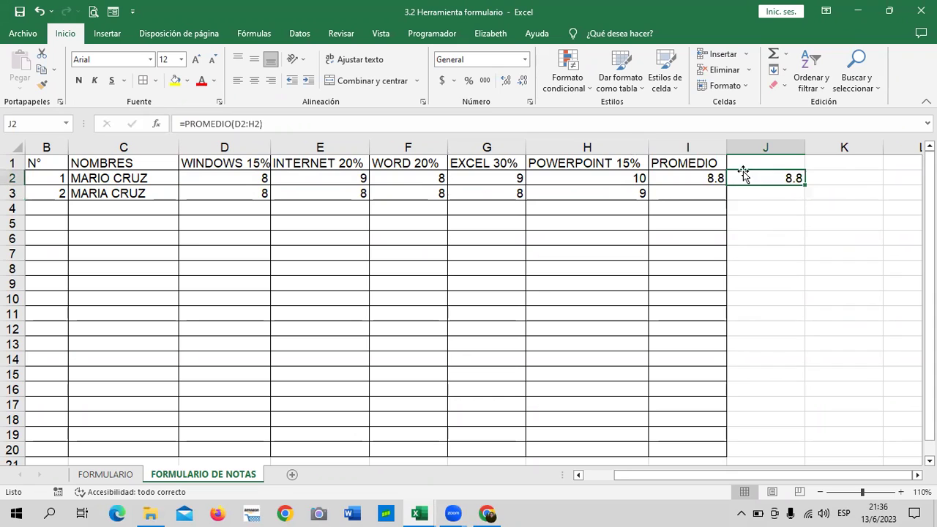
left_click(701, 178)
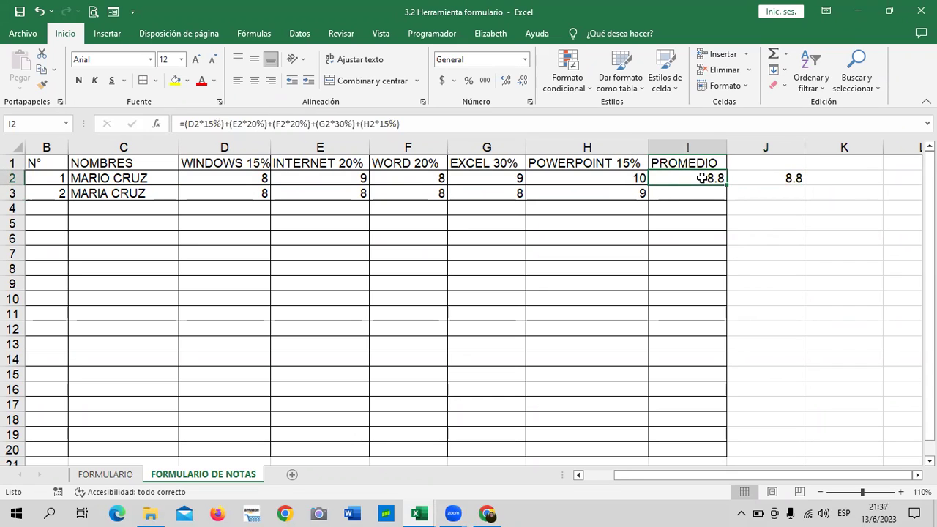
left_click(767, 179)
left_click(705, 179)
left_click(767, 177)
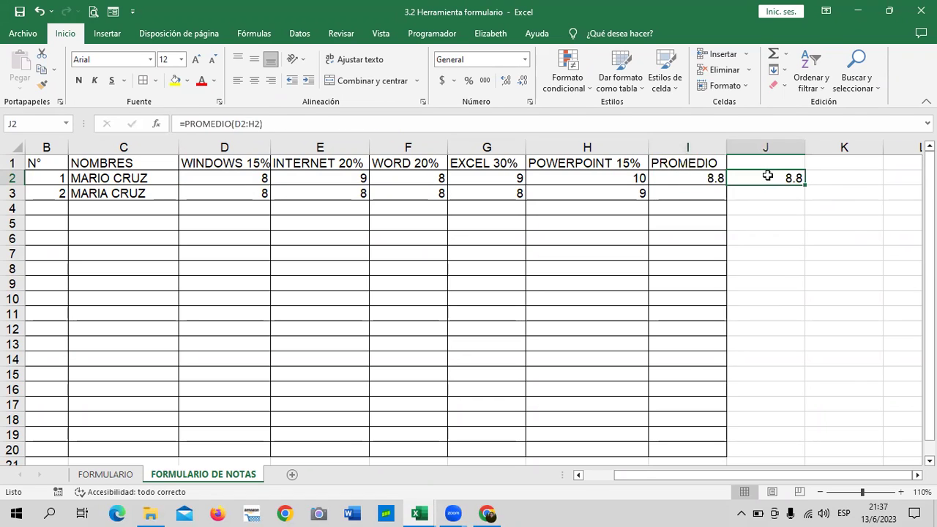
left_click(685, 177)
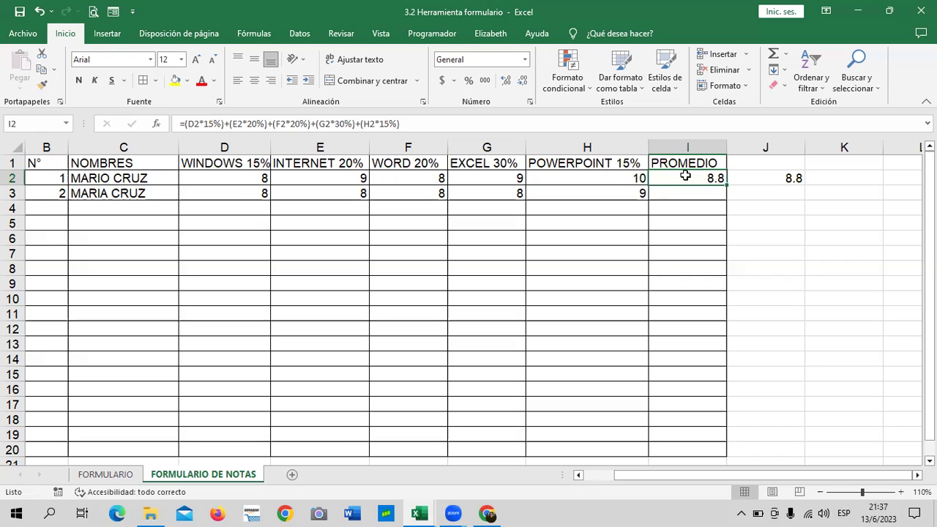
left_click(780, 178)
left_click(720, 180)
left_click(755, 175)
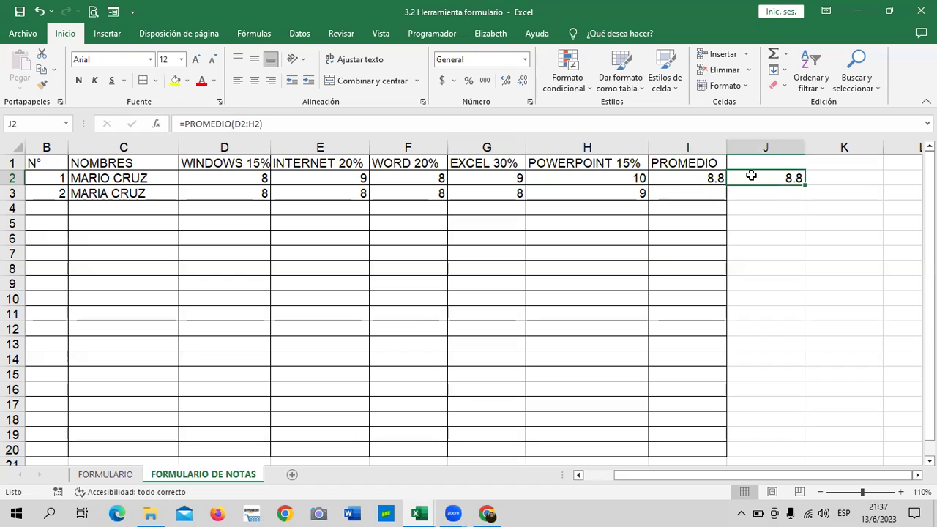
left_click(704, 177)
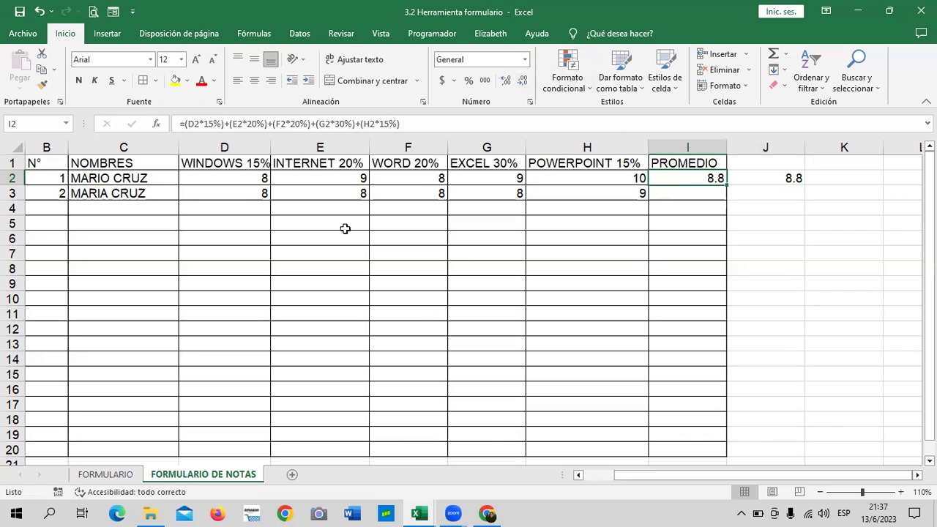
- Insert a blank column before INTERNET 20% and widen column D
left_click(338, 136)
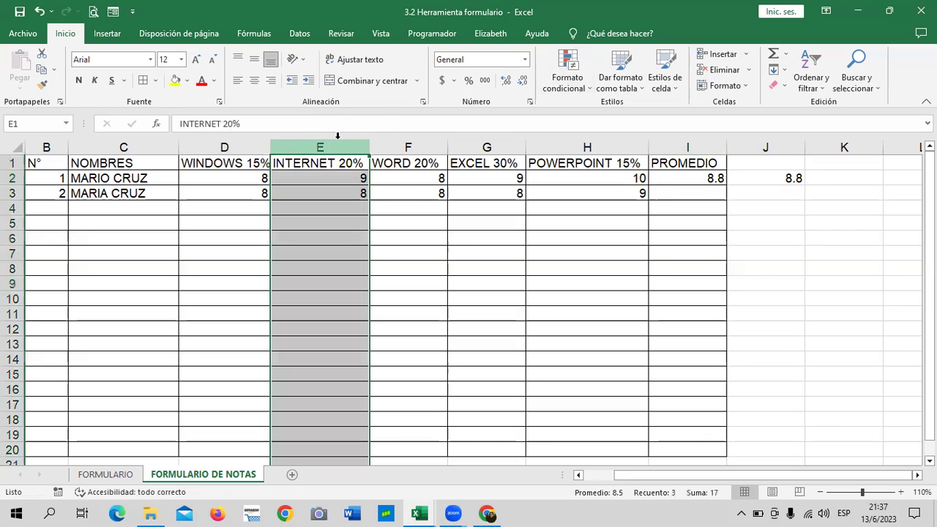
right_click(338, 137)
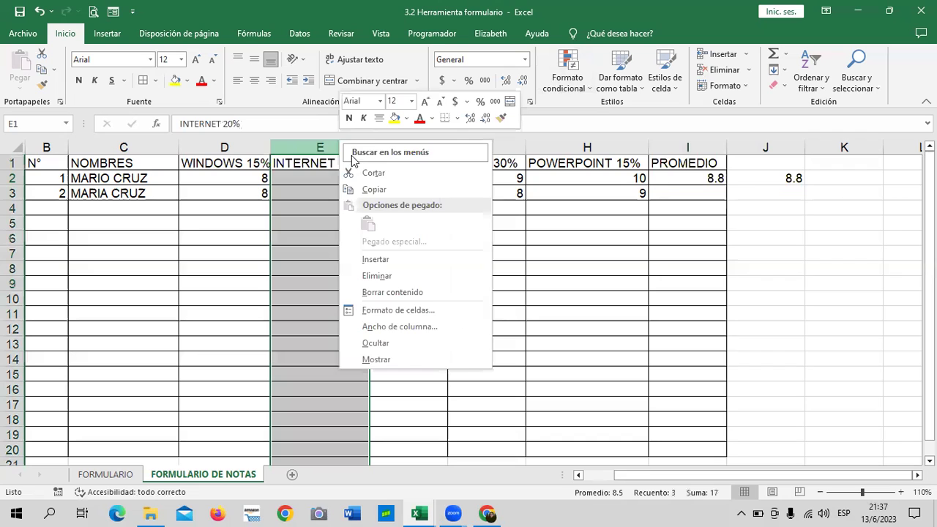
left_click(382, 258)
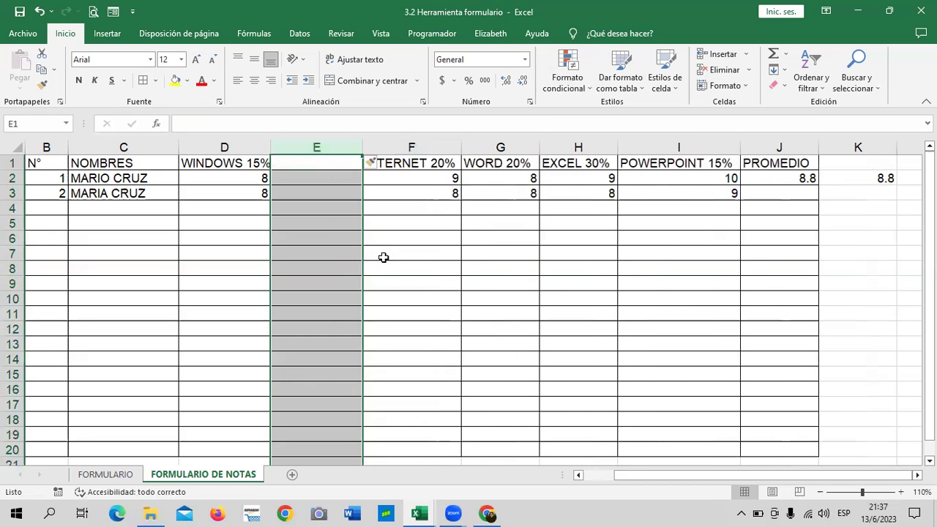
left_click(415, 251)
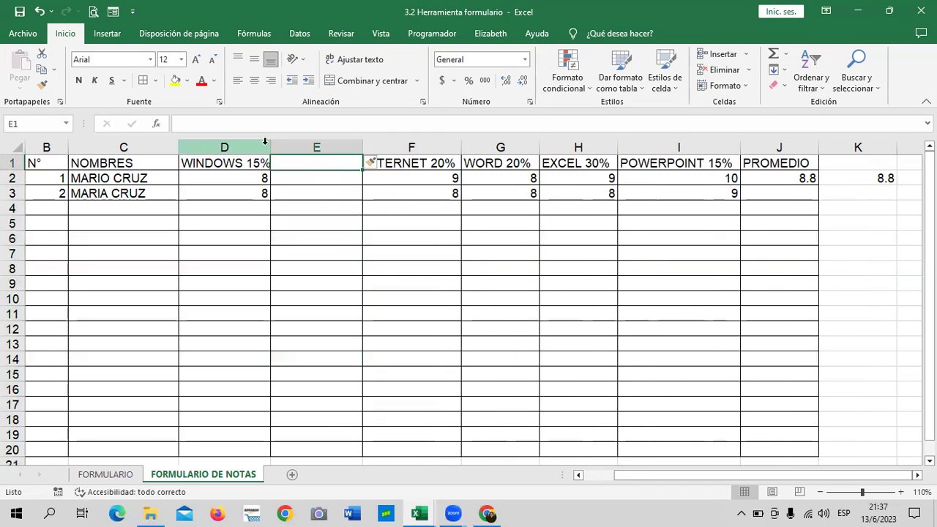
left_click_drag(270, 147, 278, 147)
- Enter =D2*15% in E2 for the weighted Windows grade 1.2
left_click(301, 178)
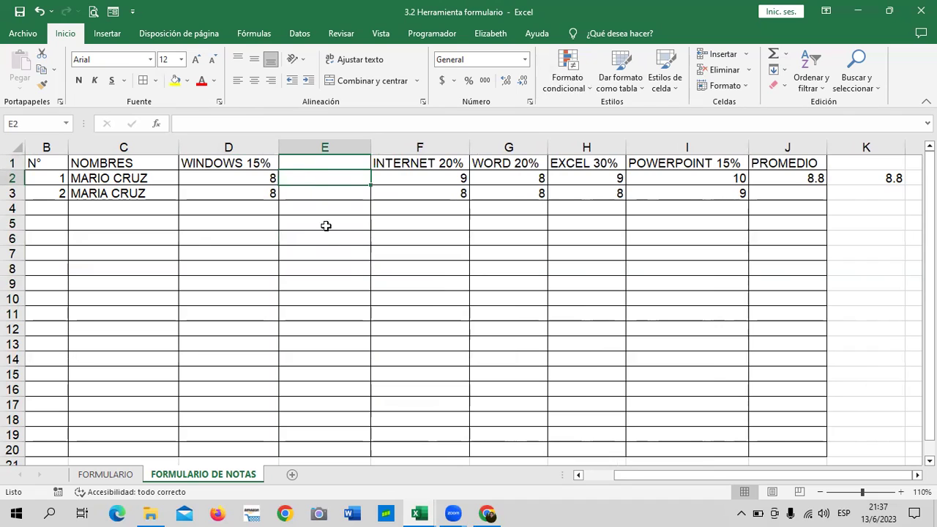
type("=")
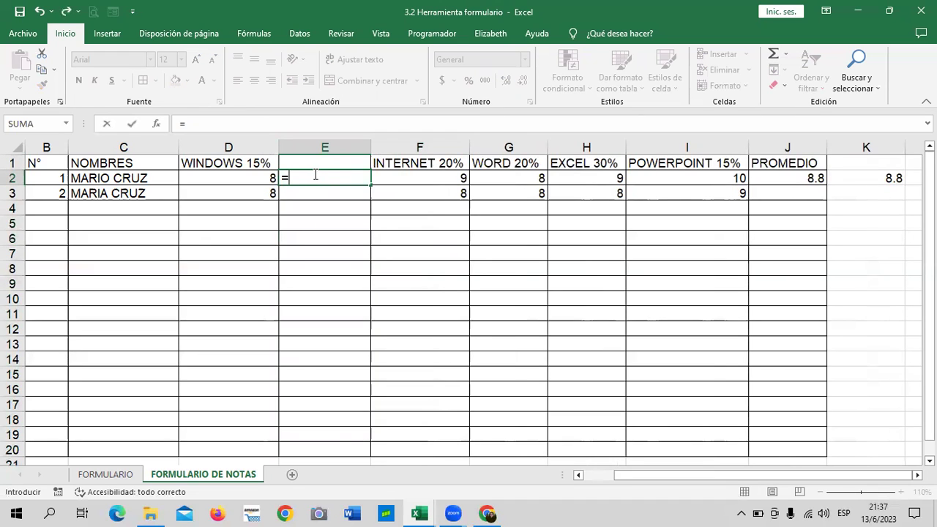
left_click(254, 177)
type("*")
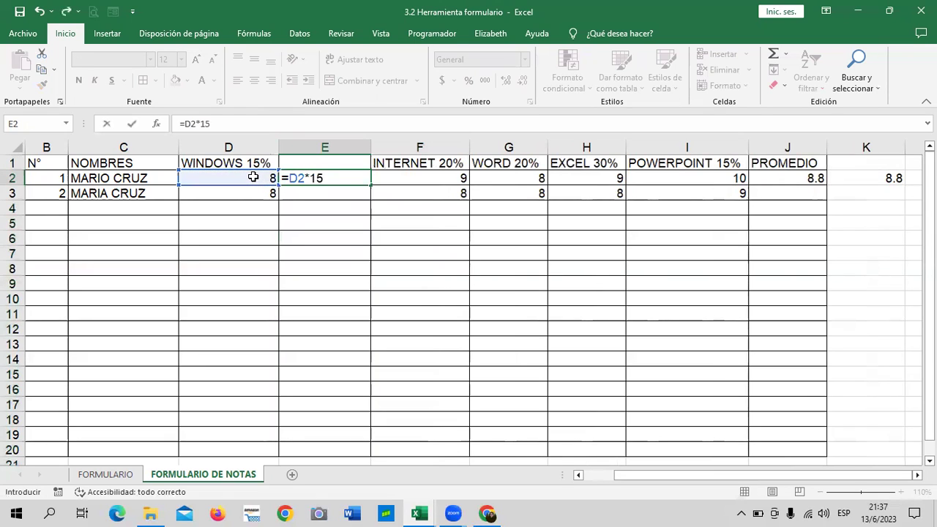
type("%")
key("Return")
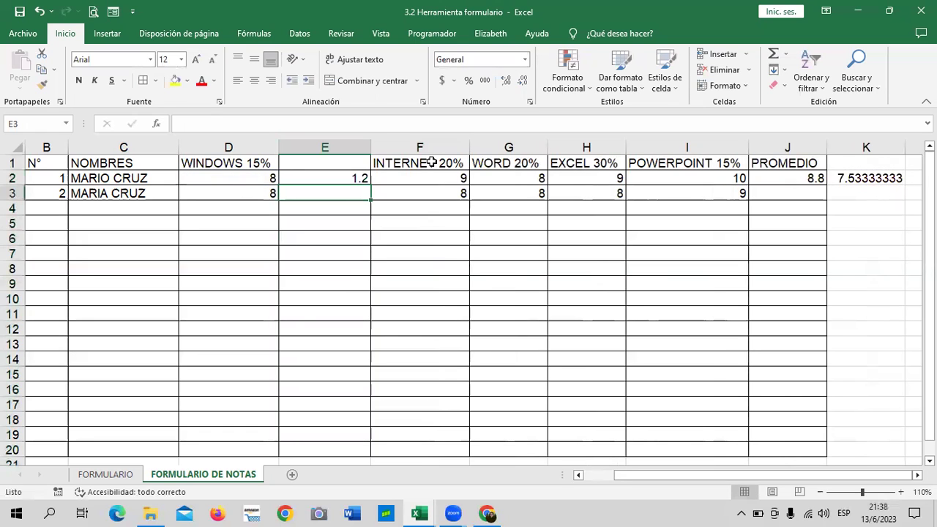
- Insert a blank column G before WORD 20% and narrow columns E and G
left_click(508, 141)
right_click(508, 141)
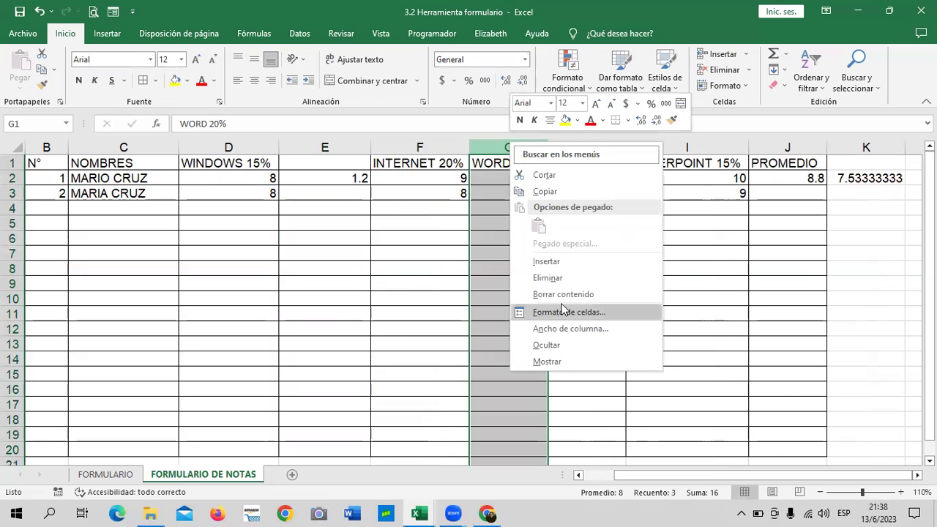
left_click(575, 261)
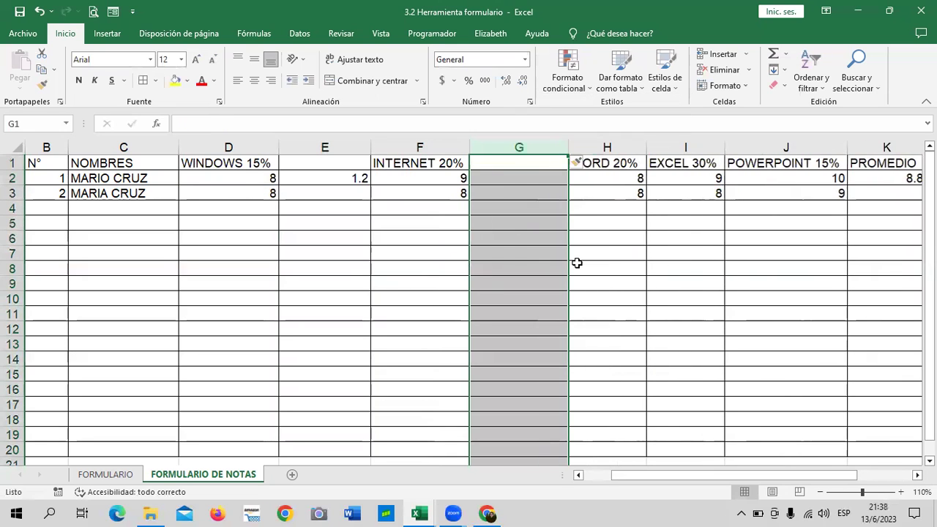
left_click_drag(371, 147, 314, 151)
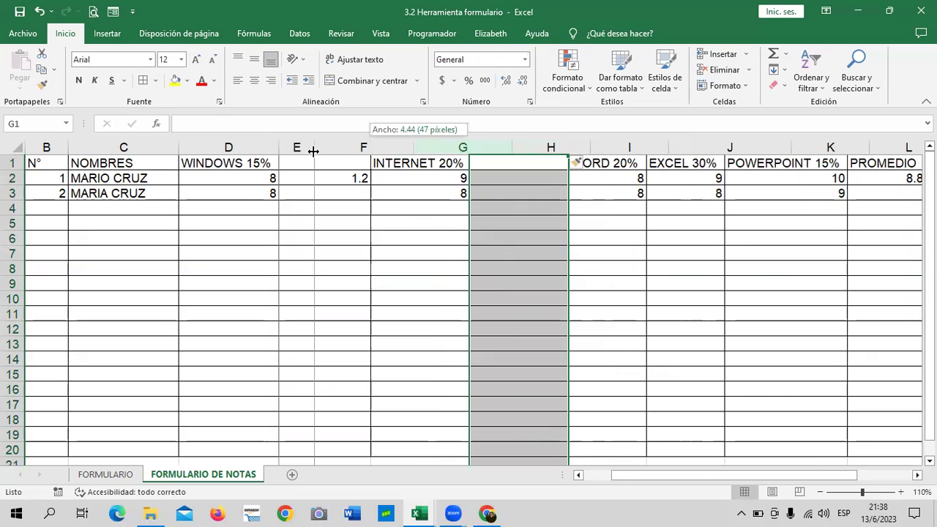
left_click_drag(511, 146, 450, 144)
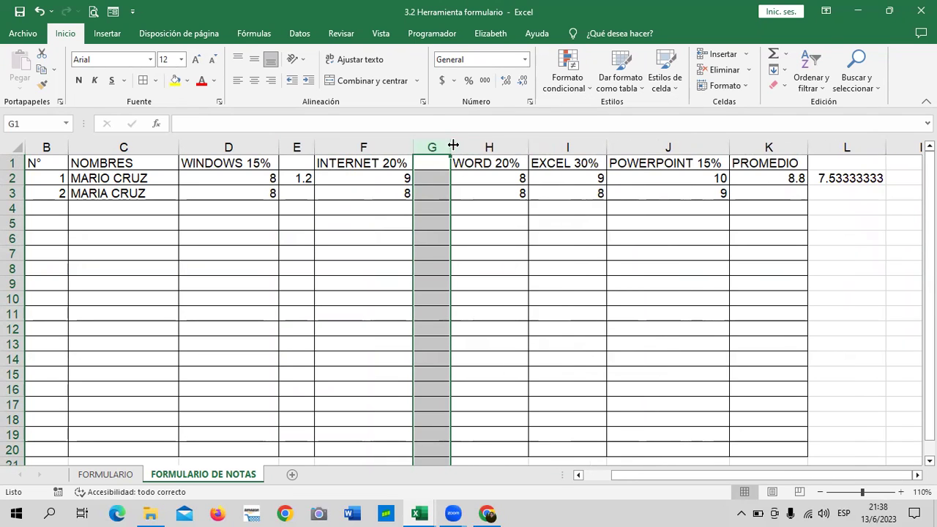
left_click(462, 271)
- Enter =F2*20% in G2 for the weighted Internet grade 1.8
left_click(430, 178)
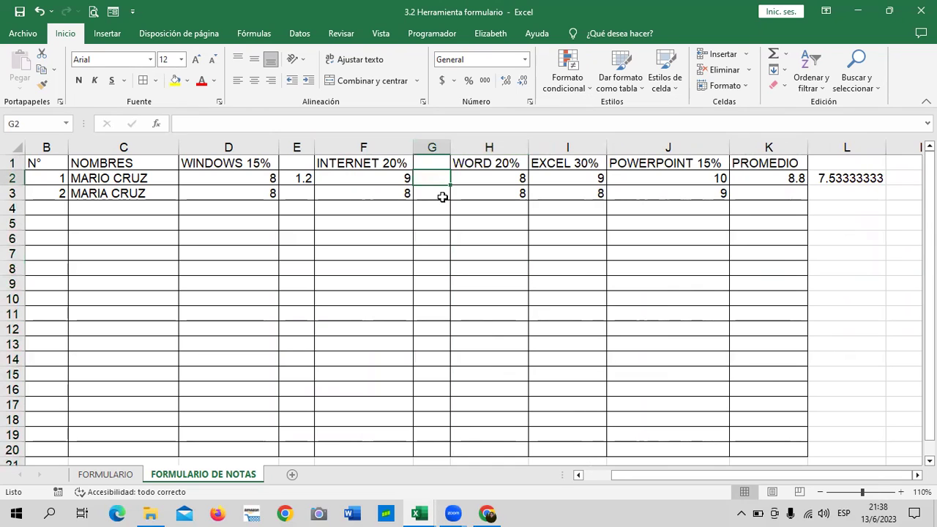
type("=")
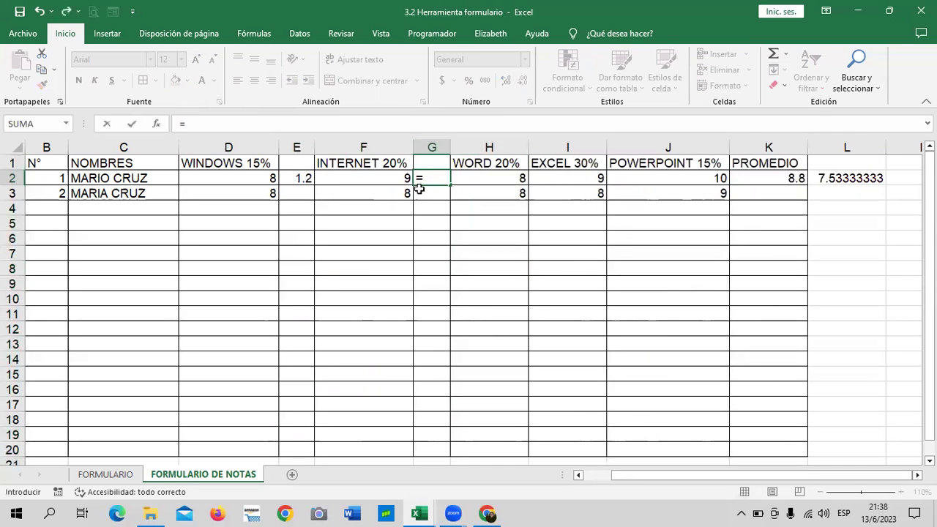
left_click(398, 179)
type("*20%")
key("Return")
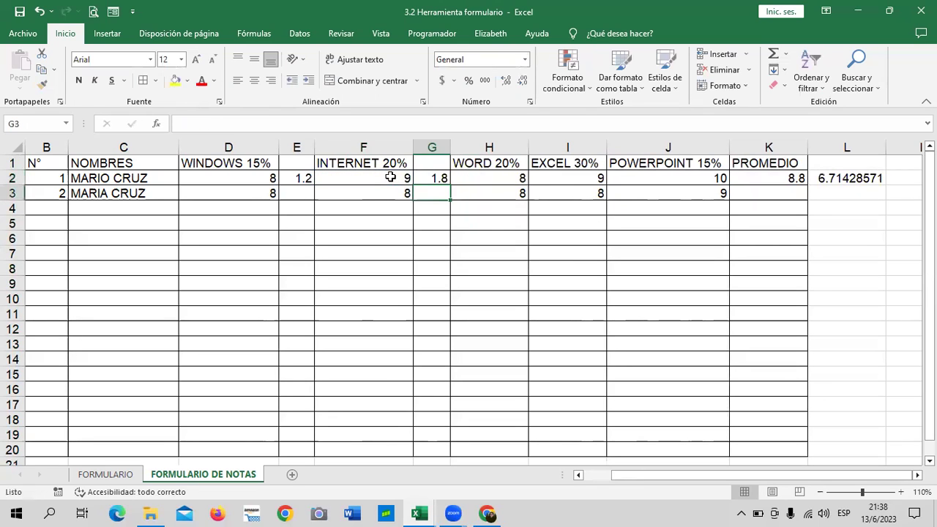
left_click(769, 178)
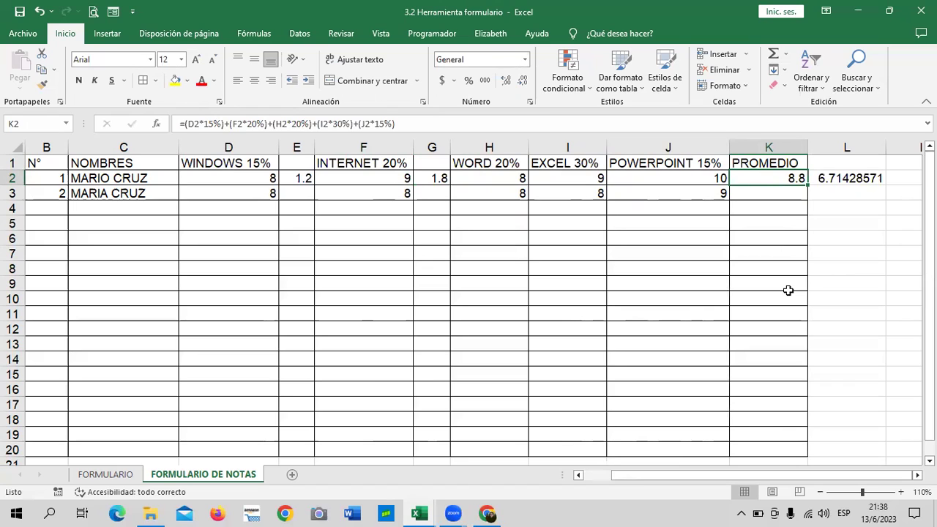
- Insert a blank column before EXCEL 30% and narrow it as column I
left_click(301, 179)
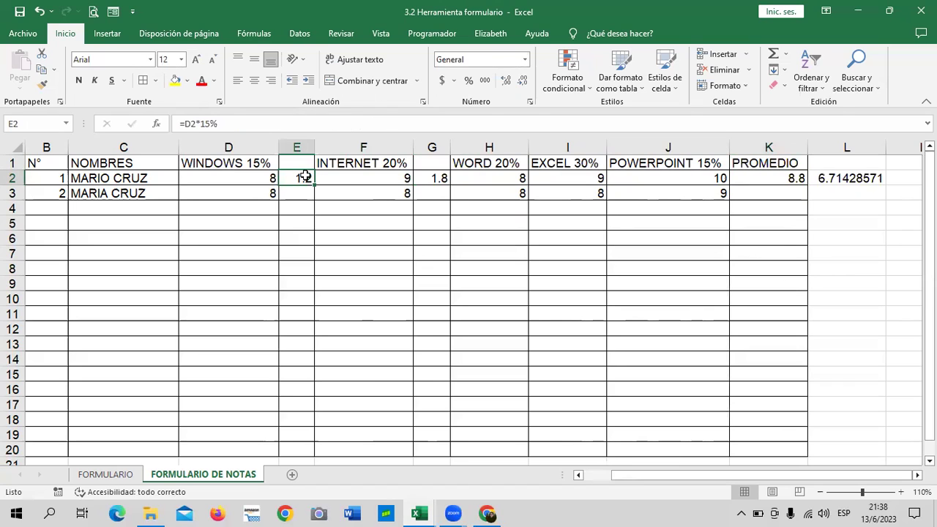
left_click(434, 176)
left_click(508, 180)
left_click(568, 148)
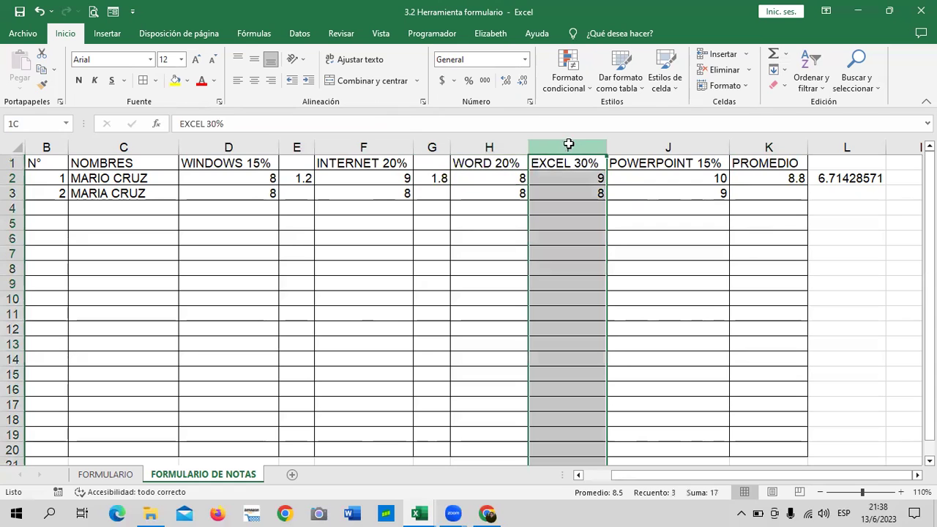
right_click(568, 149)
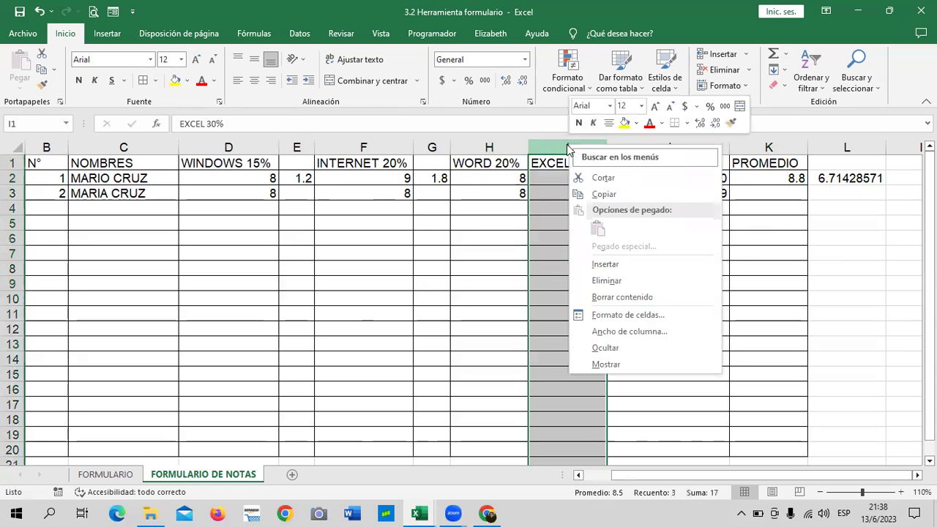
left_click(625, 264)
left_click(637, 271)
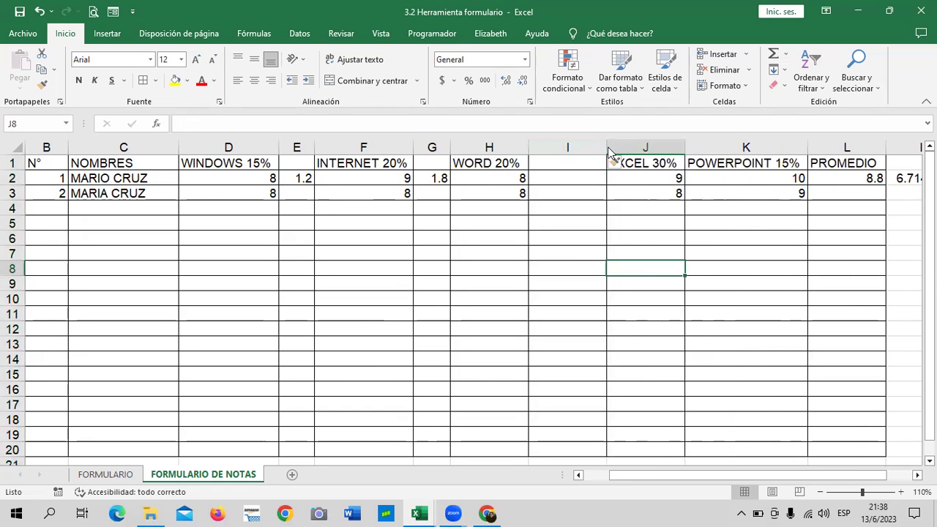
key("Up")
key("Up")
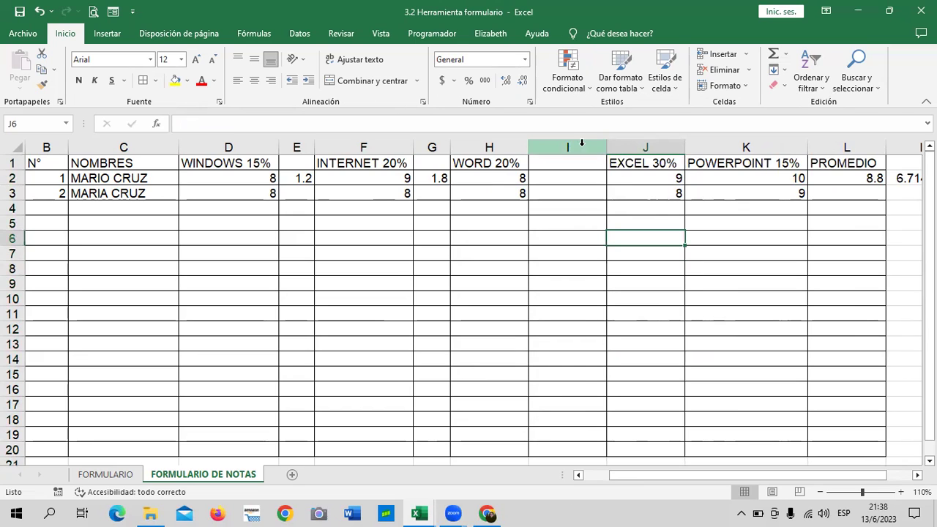
left_click_drag(606, 148, 566, 149)
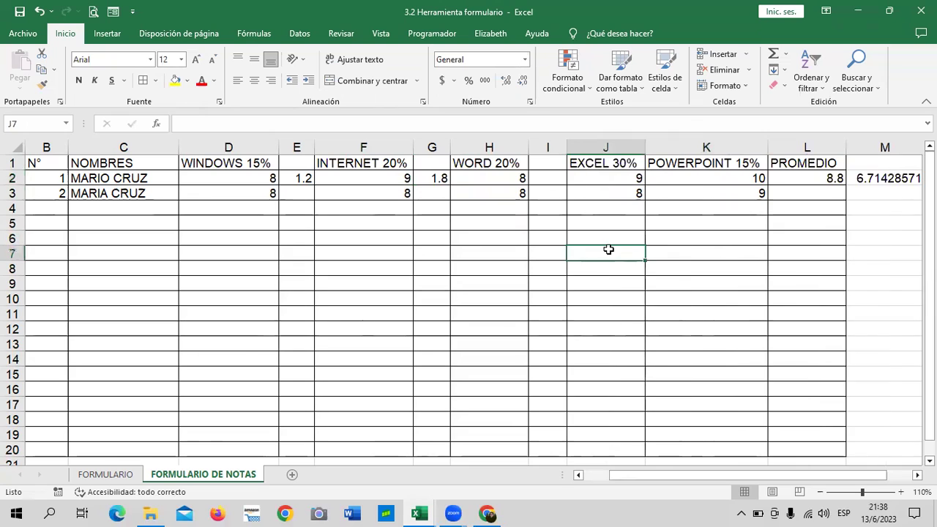
- Start the Word weighting formula in I2, referencing the Word grade in H2
left_click(547, 177)
type("=")
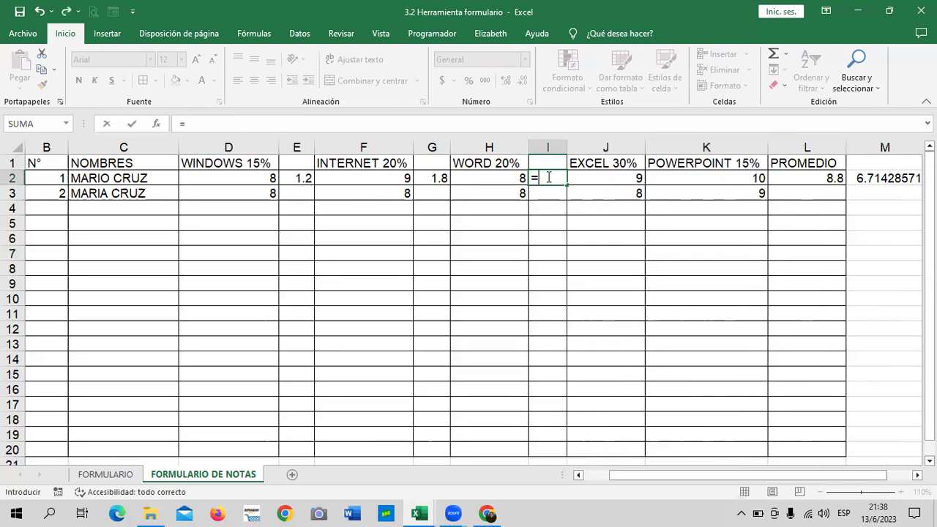
left_click(478, 180)
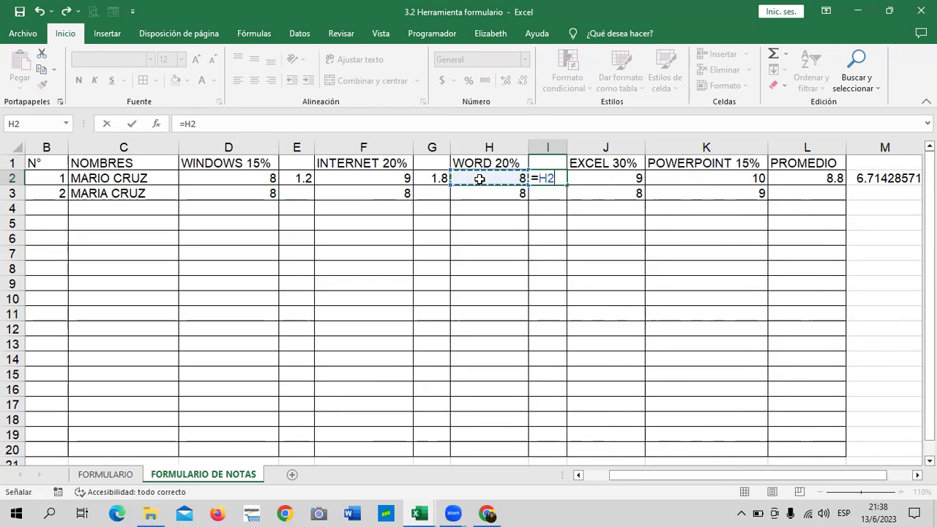
type("*")
type("0")
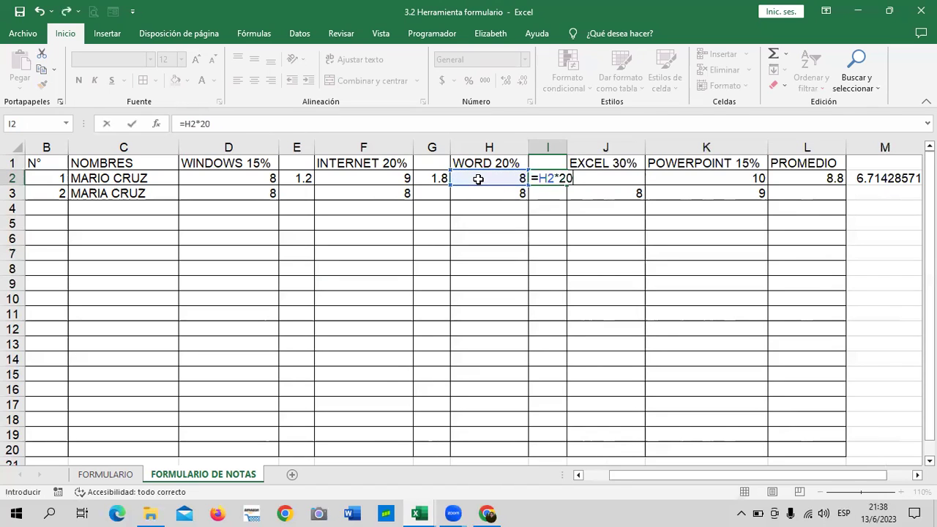
left_click(478, 180)
type("%")
key("Return")
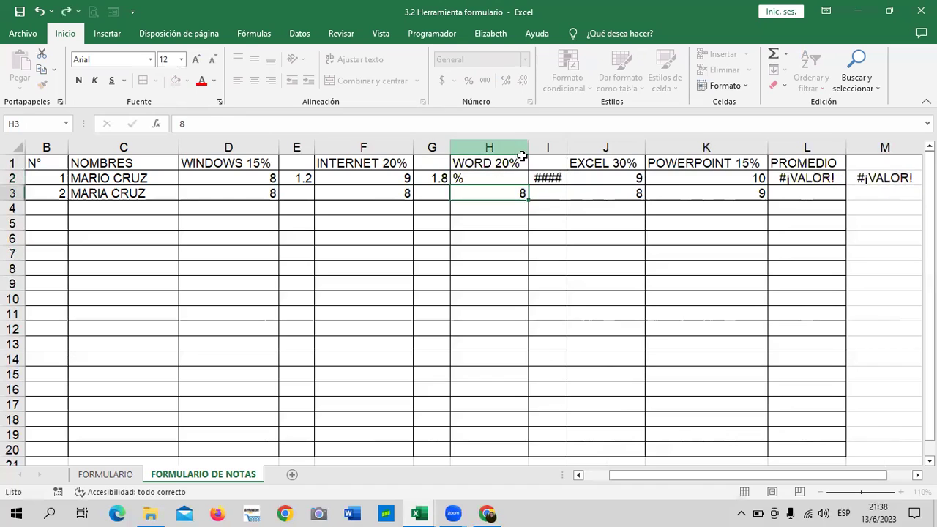
left_click(553, 182)
left_click(242, 126)
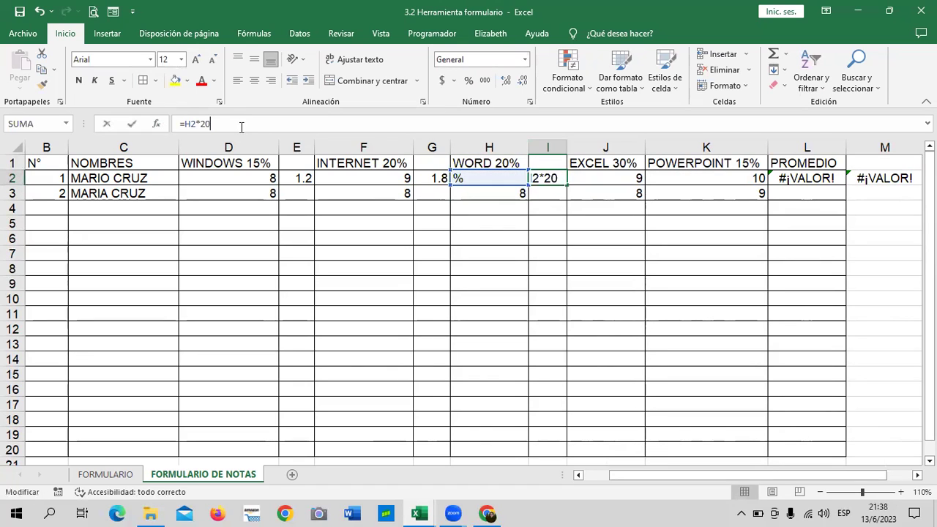
type("%")
key("Return")
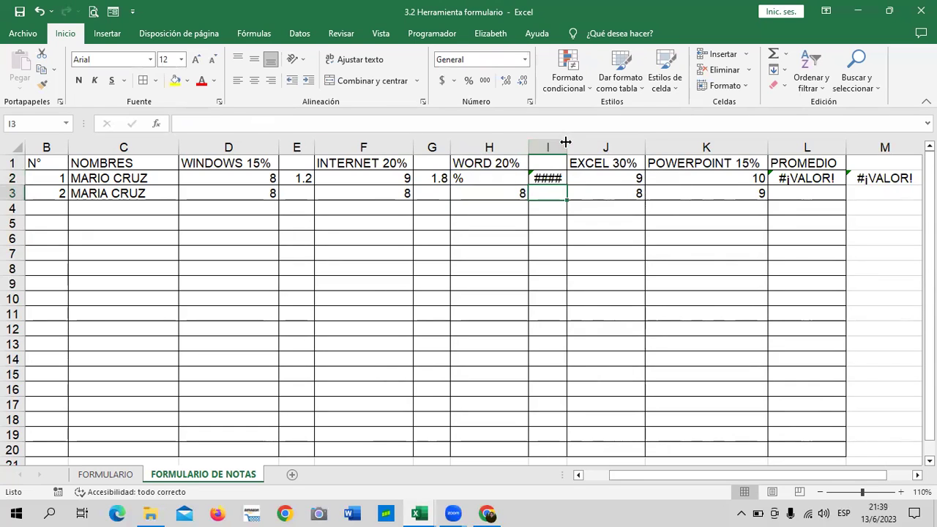
- Clear the stray % from H2 and undo back until H2 shows its grade of 8
left_click_drag(567, 147, 578, 147)
left_click(552, 178)
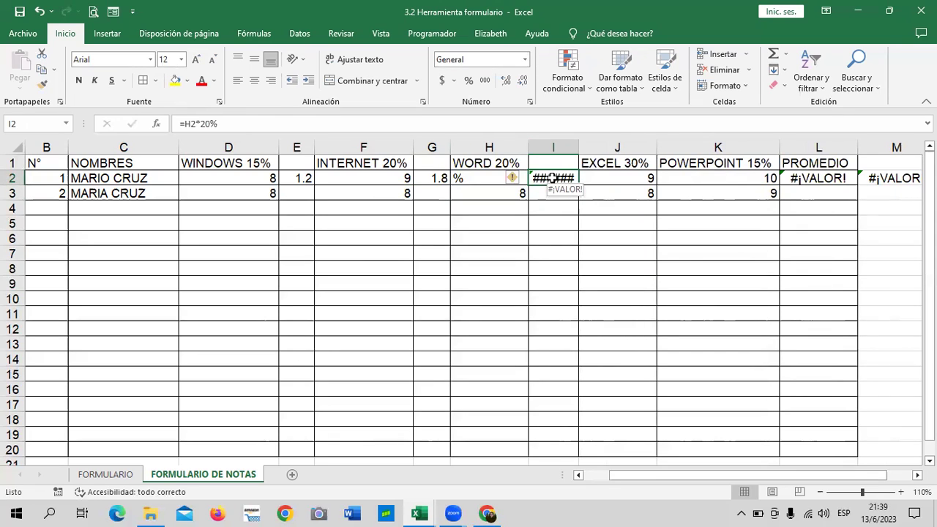
left_click(481, 179)
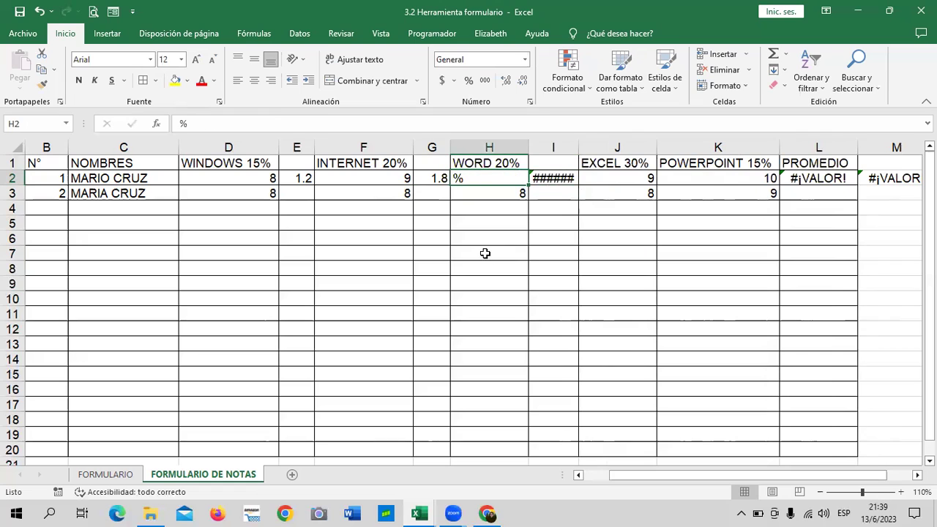
key("Delete")
key("Down")
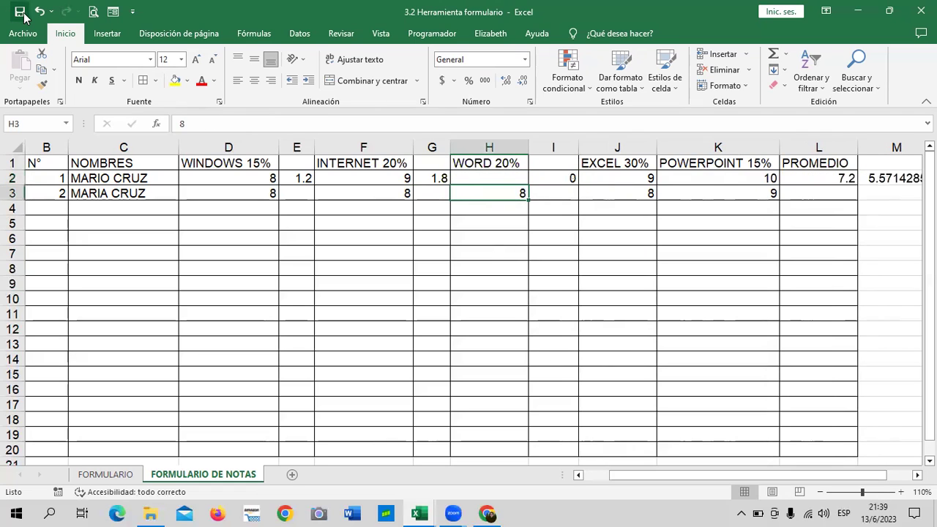
left_click(39, 11)
left_click(39, 12)
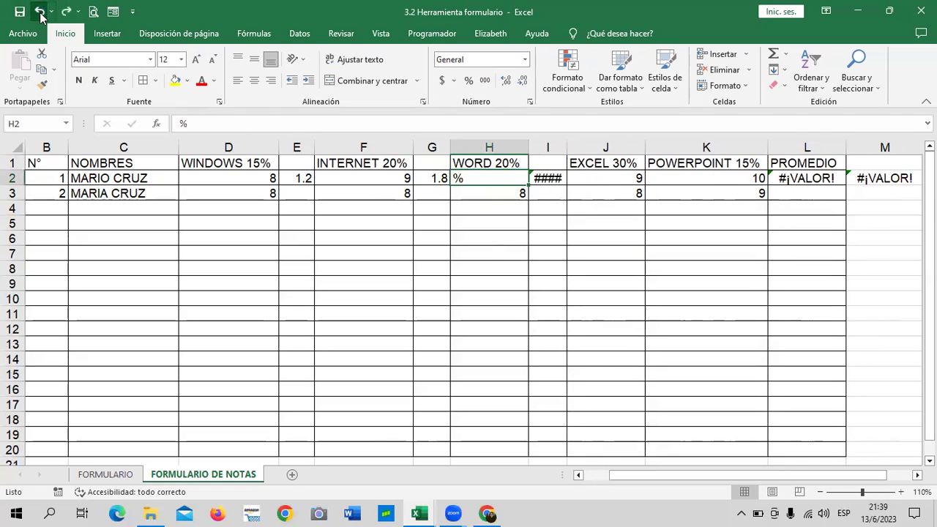
left_click(39, 12)
left_click(39, 11)
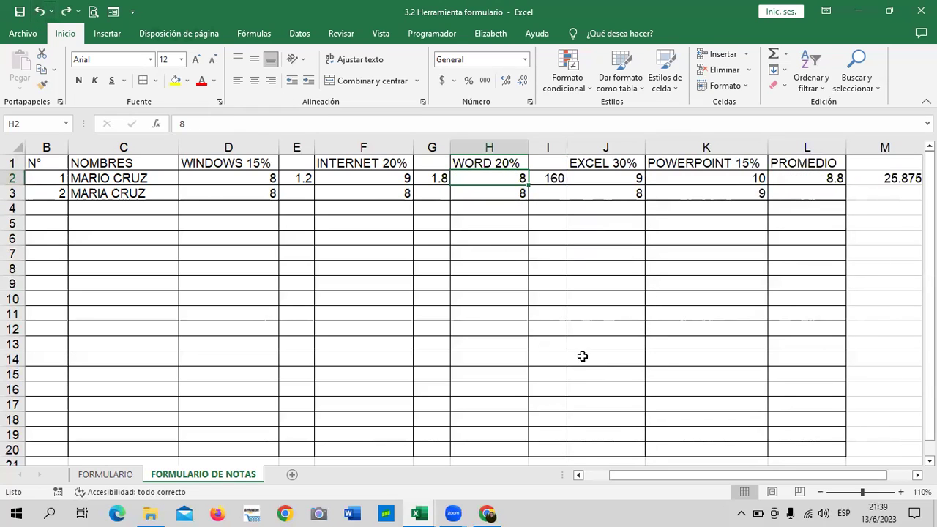
- Fix I2's formula to =H2*20% so it shows 1.6
left_click_drag(581, 344, 581, 355)
left_click(538, 175)
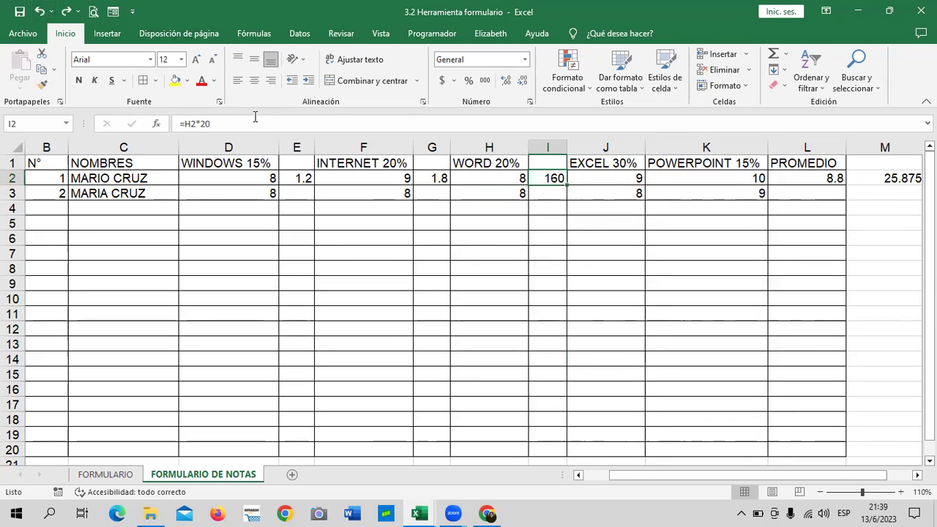
left_click(259, 126)
type("%")
key("Return")
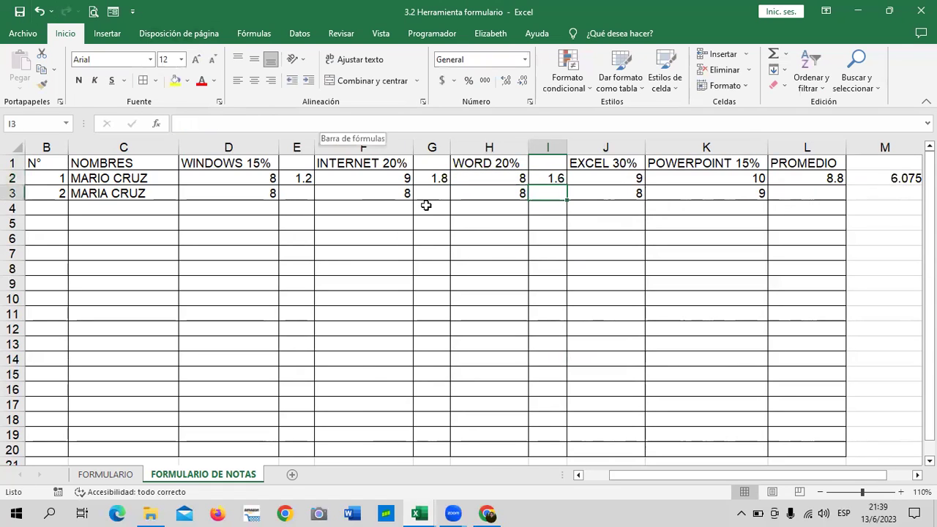
left_click(494, 278)
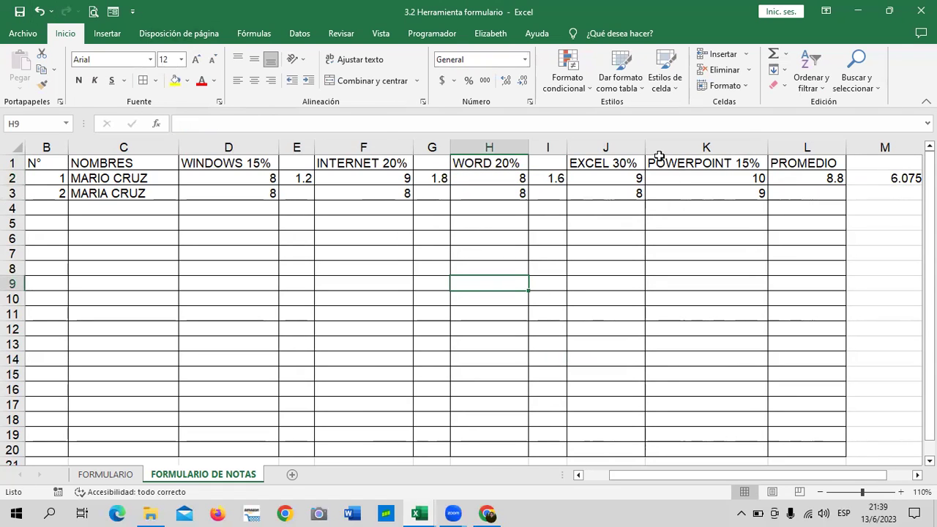
- Insert a narrow blank column K before POWERPOINT 15%
left_click(696, 145)
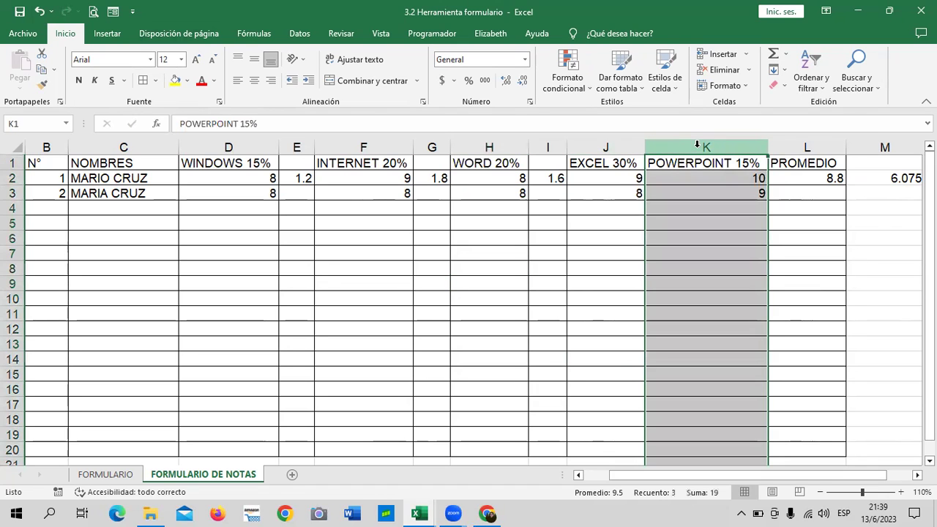
right_click(697, 145)
left_click(766, 267)
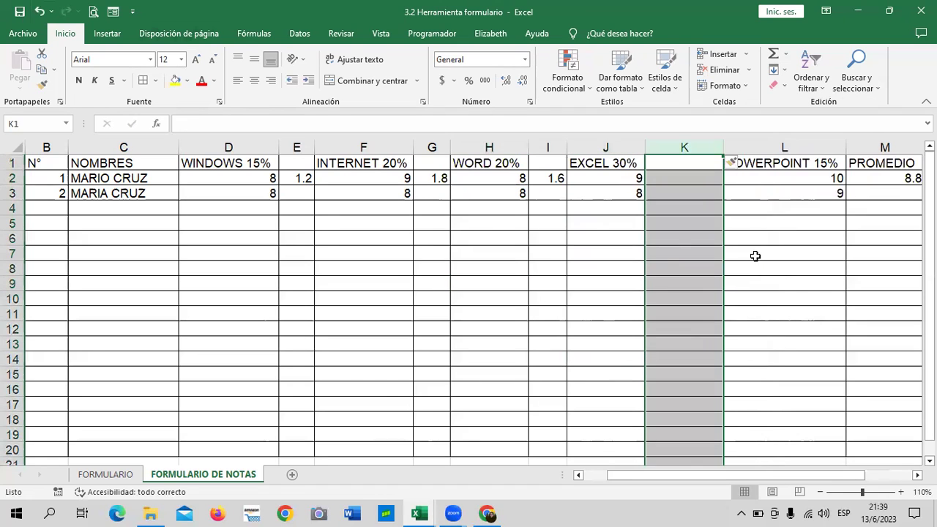
left_click(664, 279)
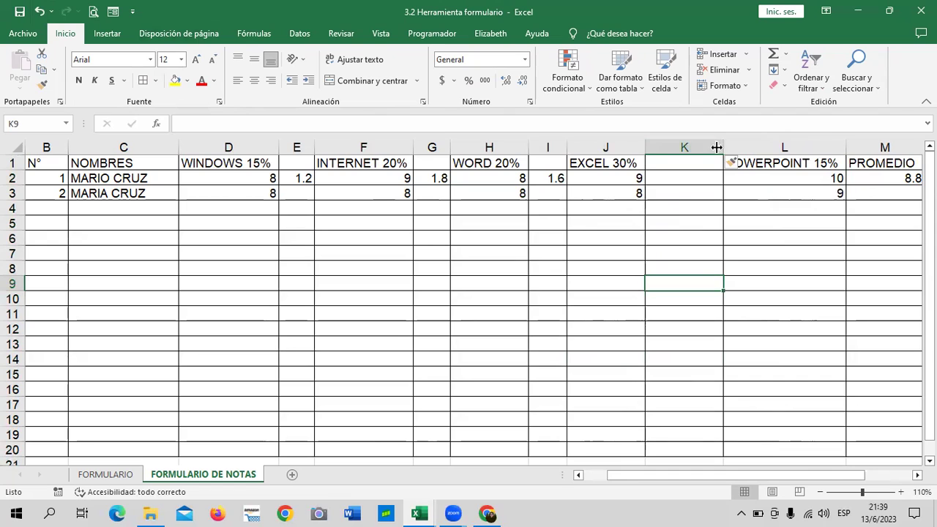
left_click_drag(716, 147, 681, 147)
- Enter =J2*30% in K2 to weight the Excel grade, giving 2.7
left_click(652, 180)
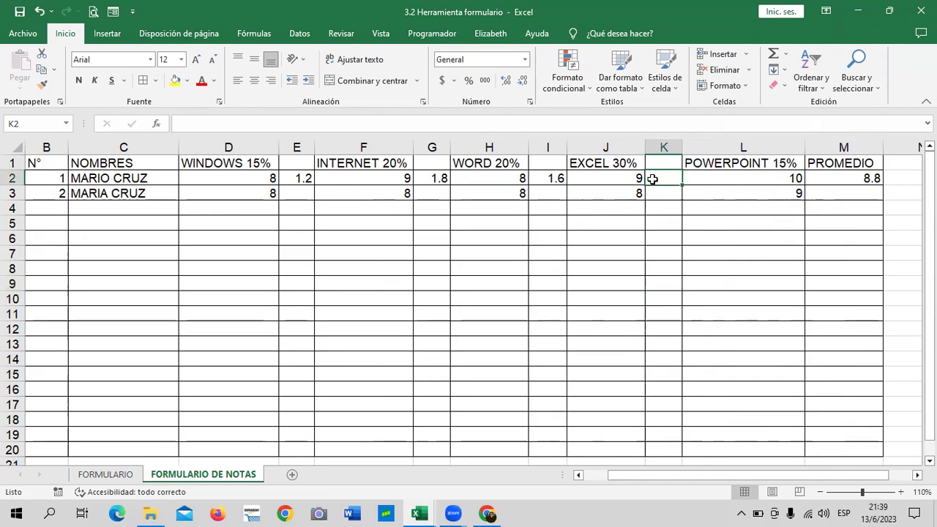
type("=")
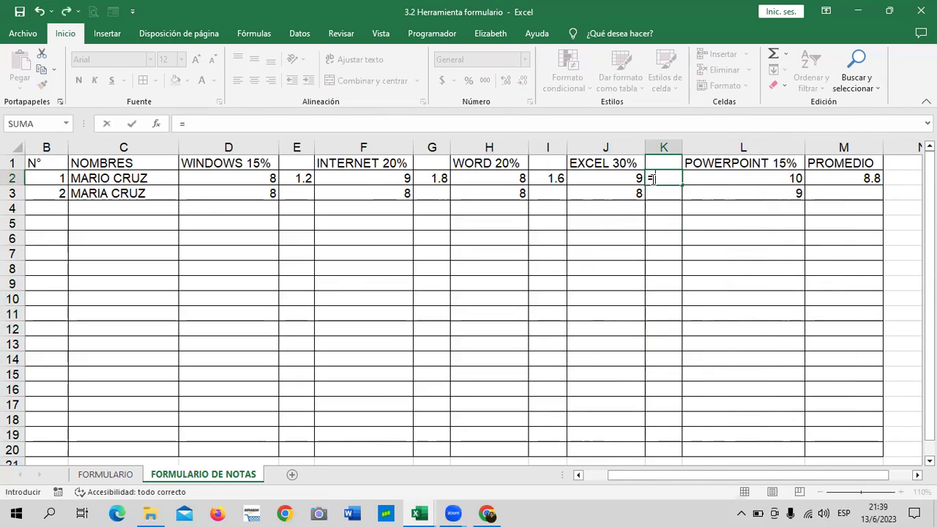
left_click(606, 178)
type("*")
type("0")
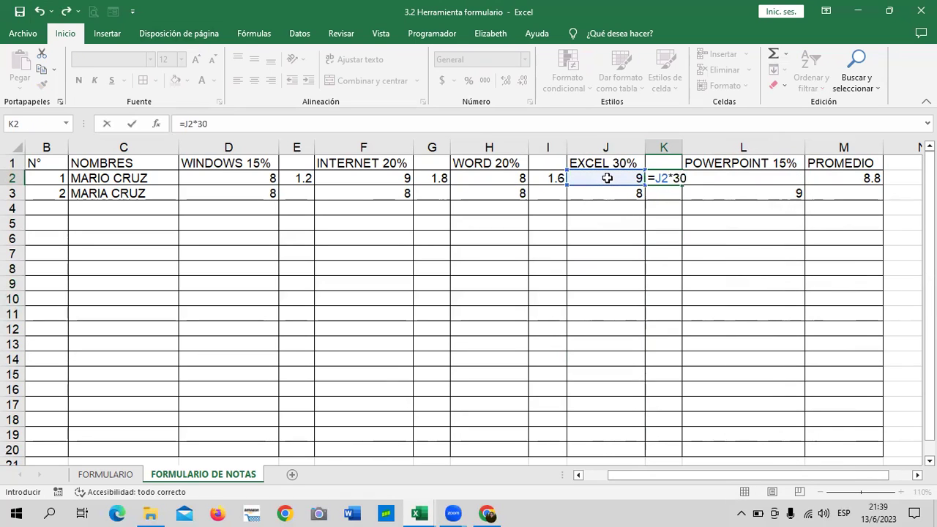
type("%")
key("Return")
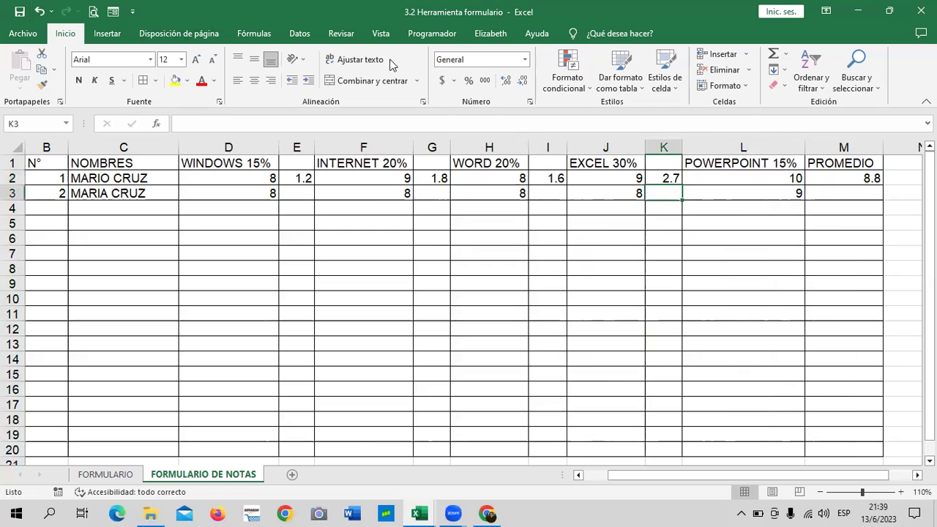
left_click(825, 144)
- Insert a narrow blank column M before PROMEDIO
right_click(825, 150)
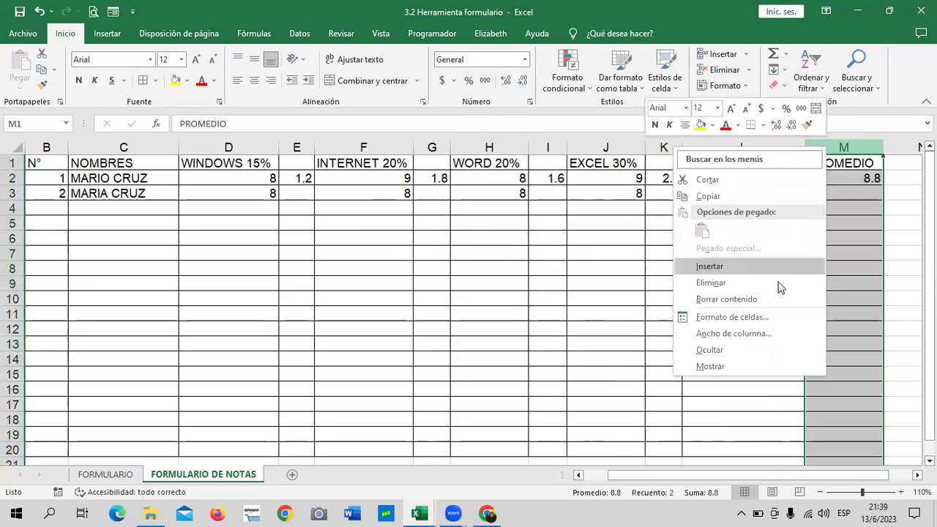
left_click(731, 265)
left_click_drag(754, 474, 820, 471)
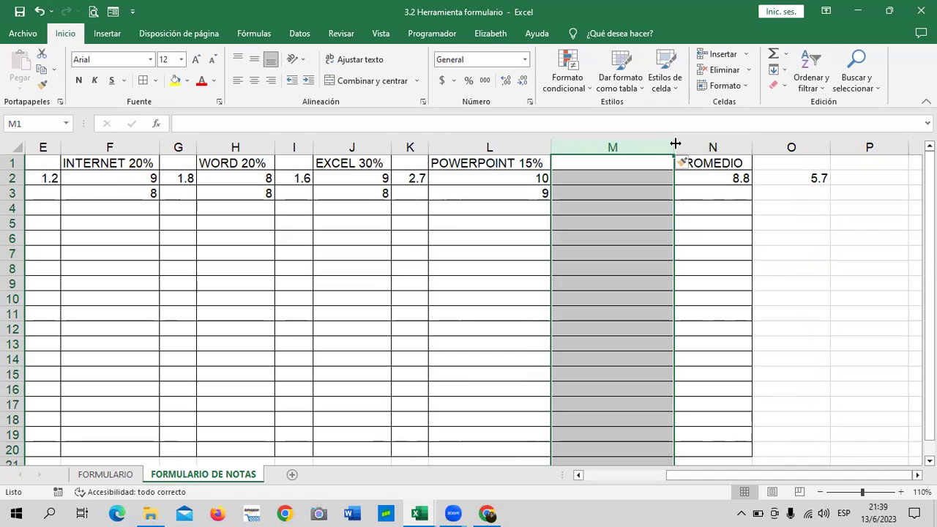
left_click_drag(675, 143, 593, 148)
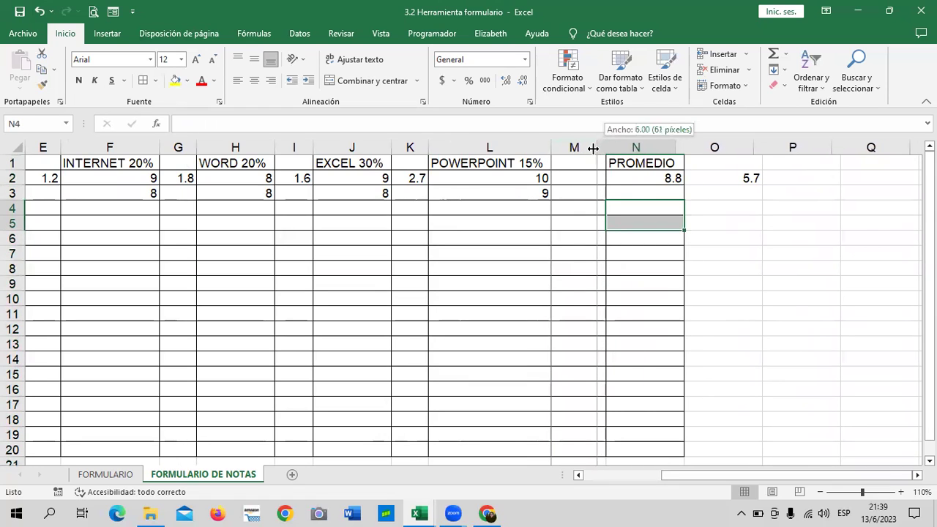
- Enter =L2*15% in M2 so the PowerPoint weighted grade shows 1.5
left_click(572, 174)
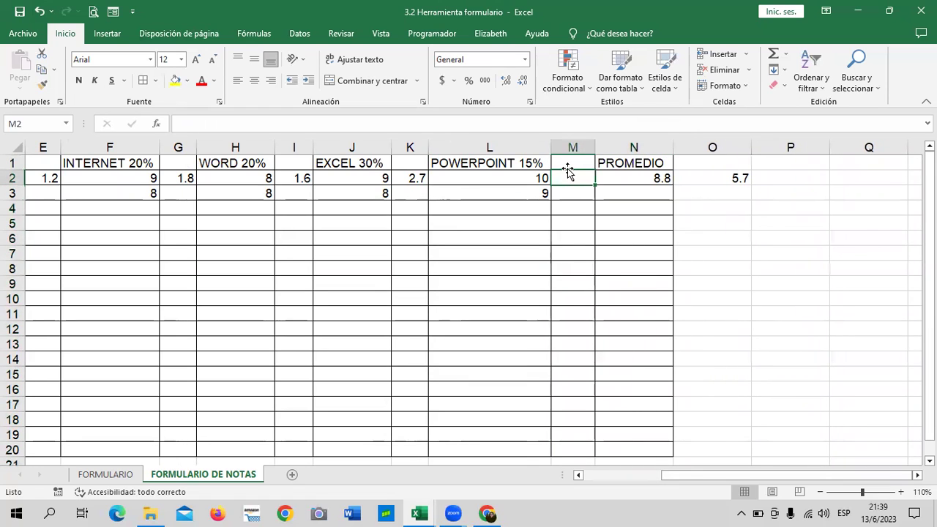
type("=")
left_click(528, 176)
type("*15%")
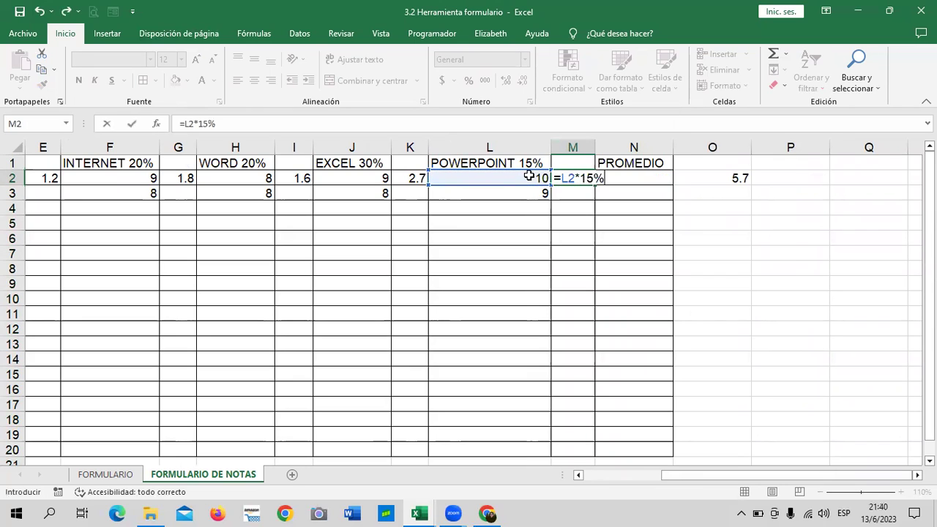
key("Return")
left_click(566, 297)
- Delete the old average values from N2 and O2
left_click(621, 177)
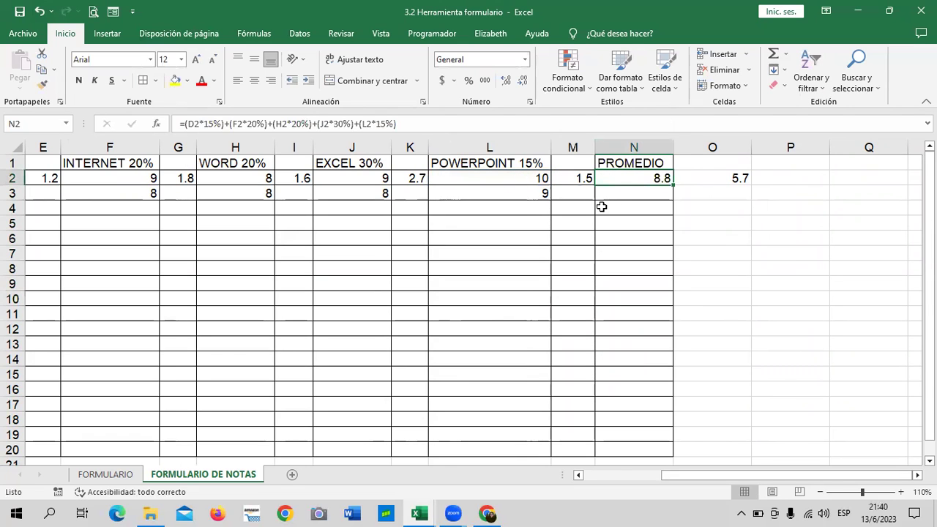
key("Delete")
left_click(690, 176)
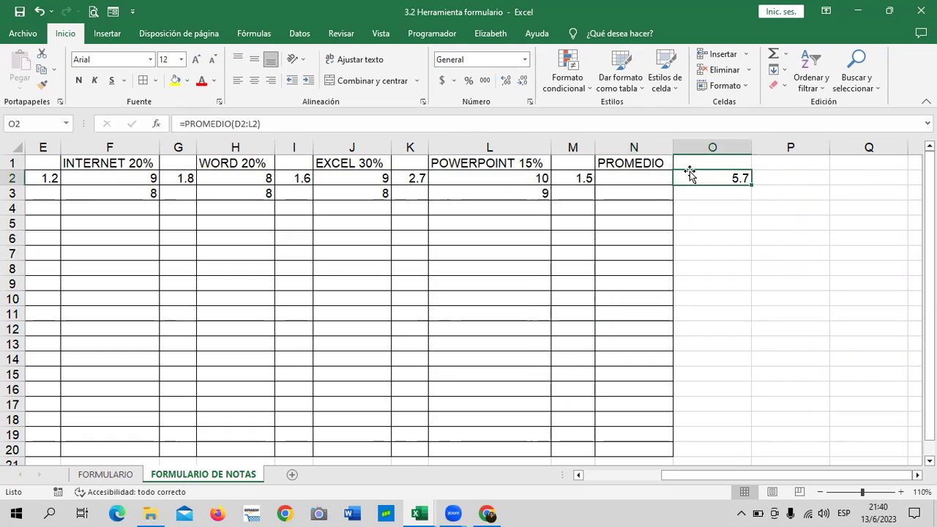
key("Delete")
- Enter =E2+G2+I2+K2+M2 in N2 so PROMEDIO totals the weighted grades, 8.8
left_click(611, 175)
type("=")
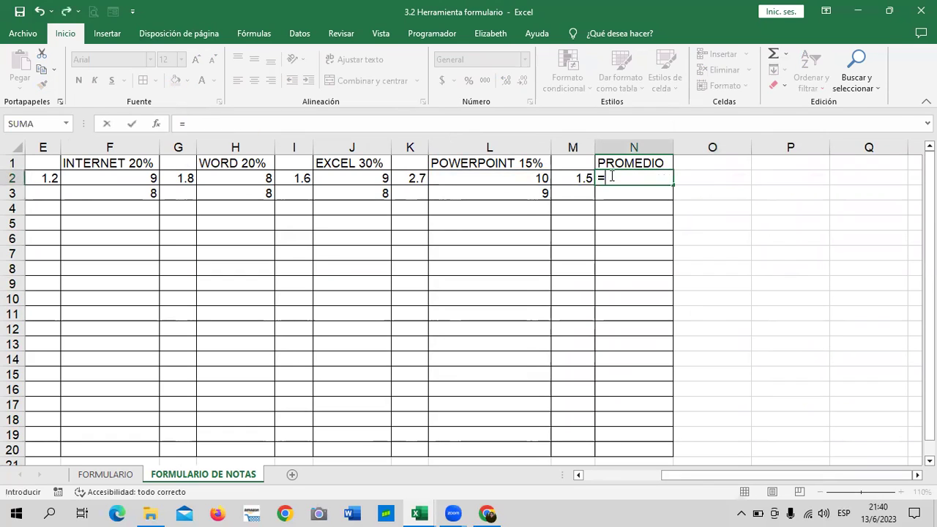
mouse_move(711, 476)
left_mouse_down()
mouse_move(696, 485)
mouse_move(611, 477)
mouse_move(680, 474)
left_mouse_up()
left_click(143, 178)
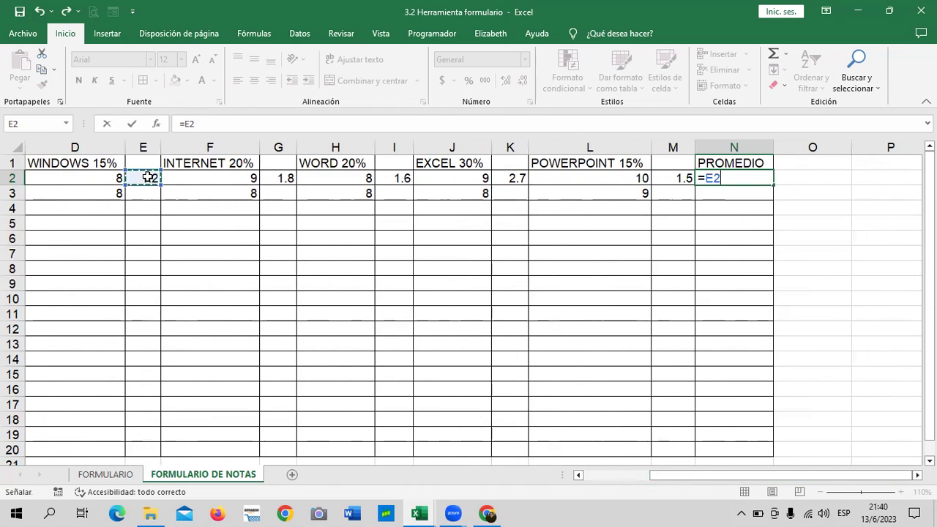
type("+")
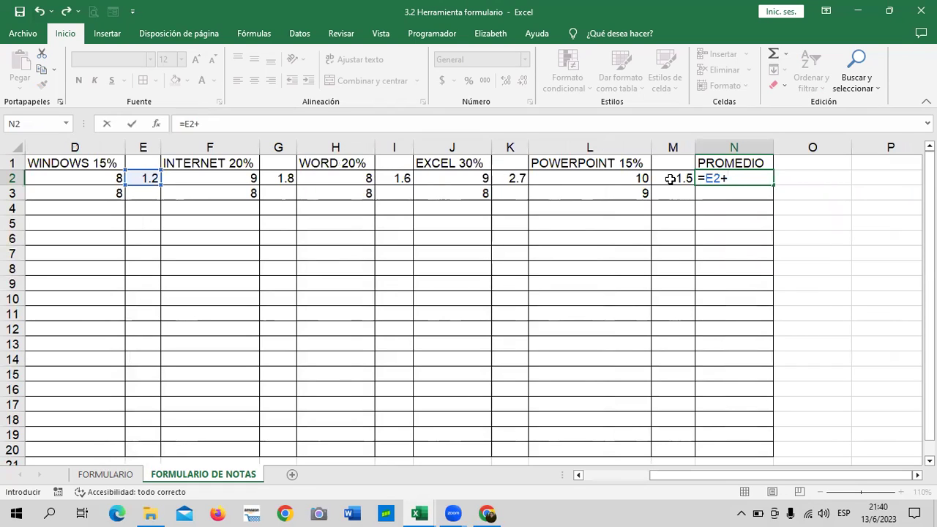
left_click(285, 178)
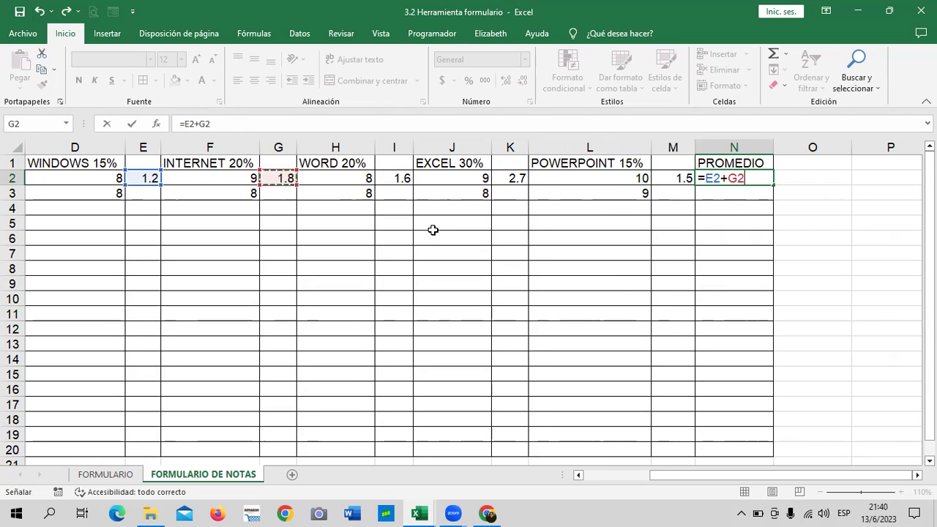
type("+")
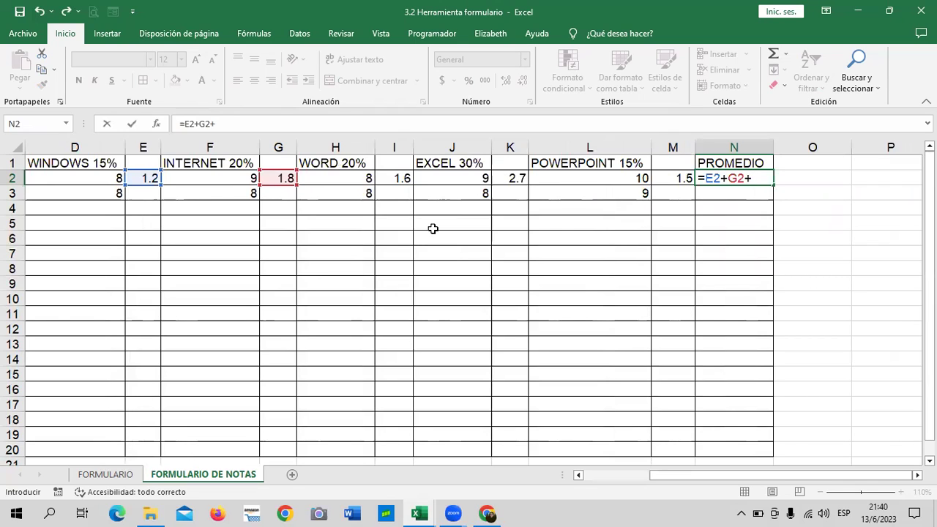
left_click(396, 178)
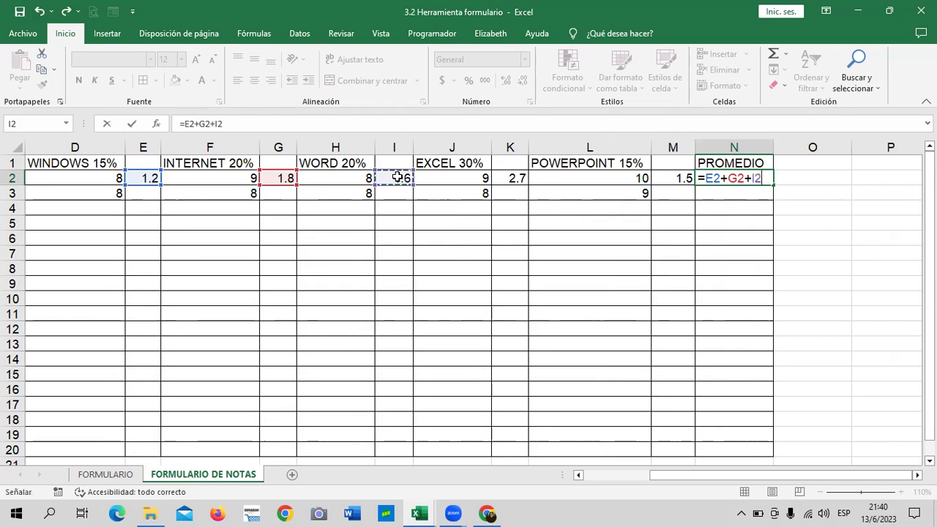
type("+")
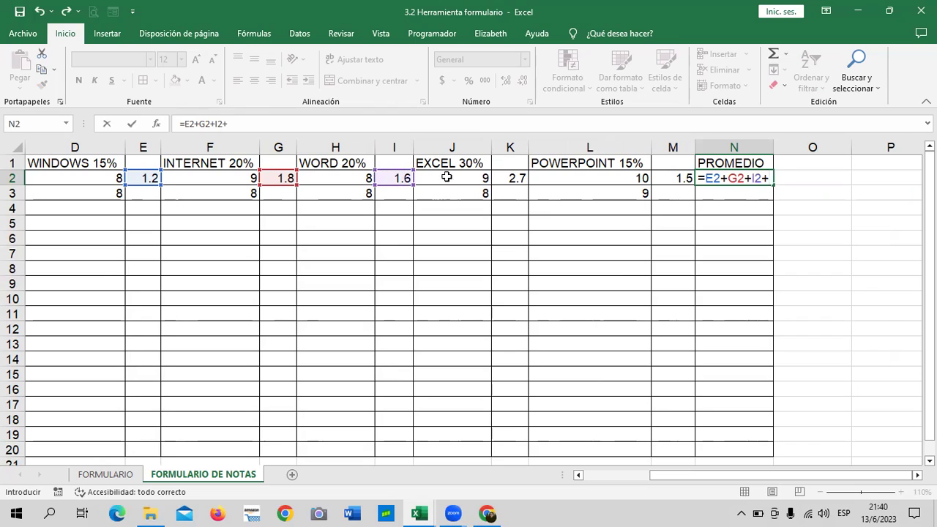
left_click(512, 177)
type("+")
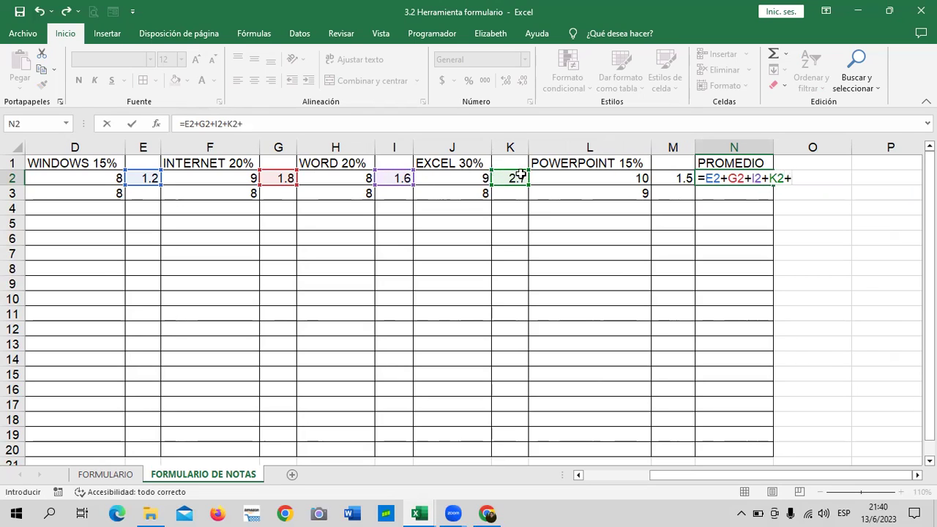
left_click(679, 180)
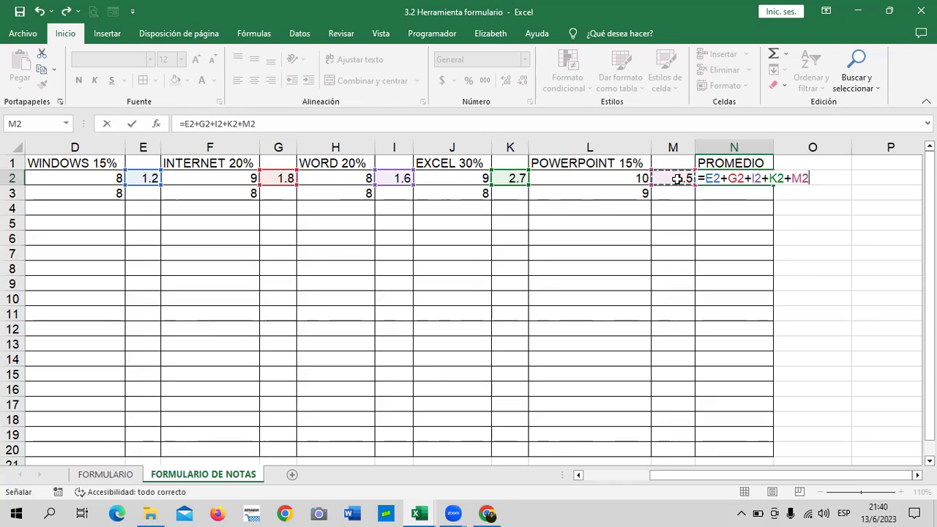
key("Return")
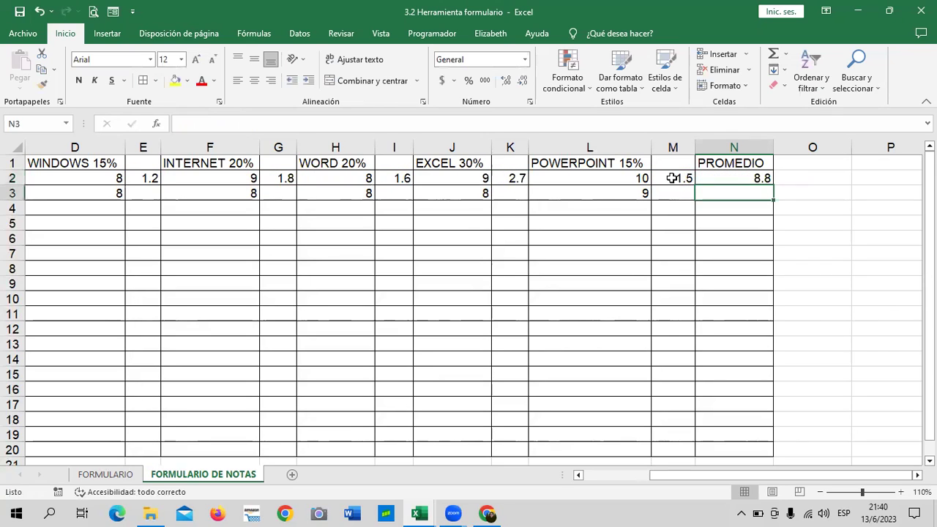
- Fill the Windows, Internet and Word weighted formulas down from row 2 to row 3
left_click(575, 341)
left_click(568, 239)
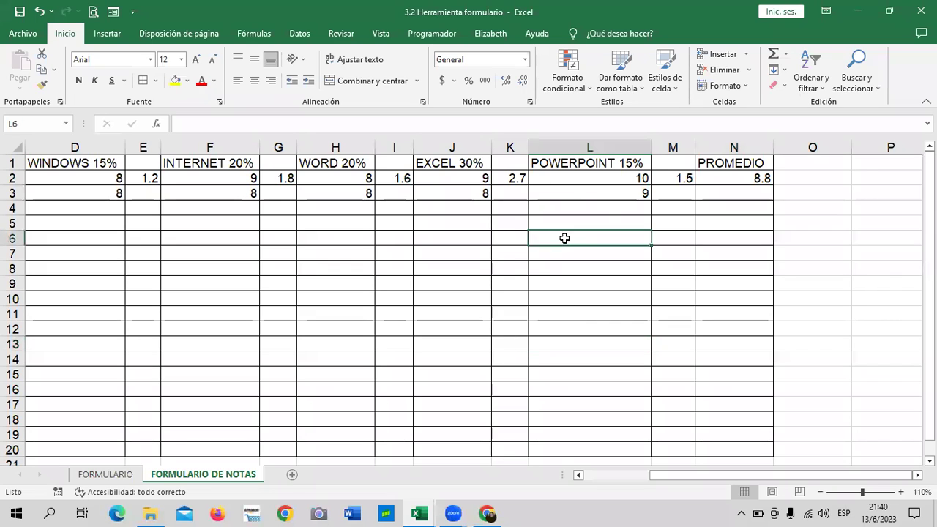
left_click(144, 179)
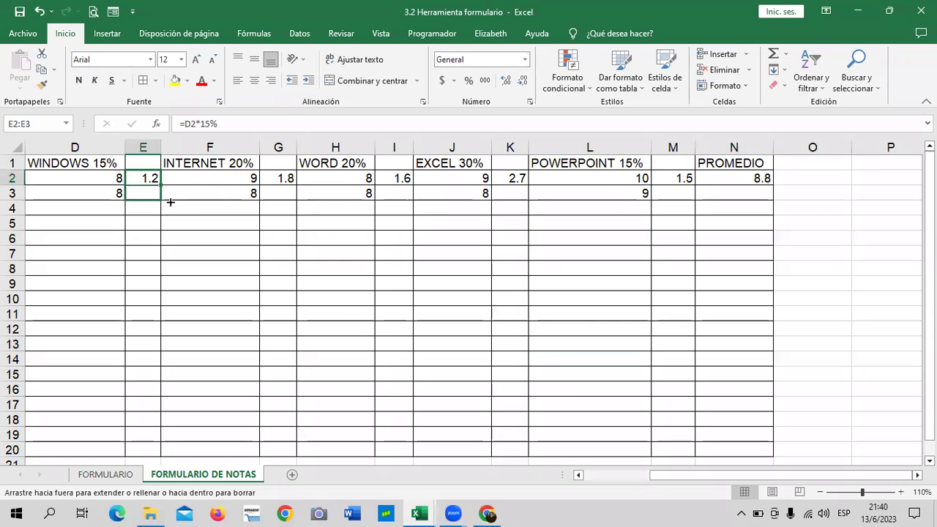
left_click_drag(162, 197, 158, 199)
left_click(235, 181)
mouse_move(257, 185)
left_mouse_down()
mouse_move(259, 197)
mouse_move(258, 189)
mouse_move(298, 195)
left_mouse_up()
left_click(283, 182)
left_click(402, 180)
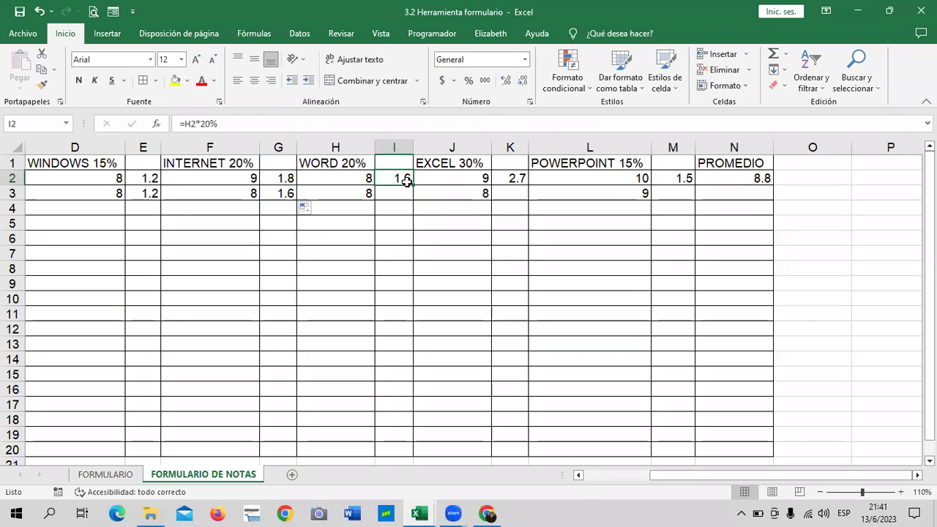
left_click_drag(413, 185, 415, 202)
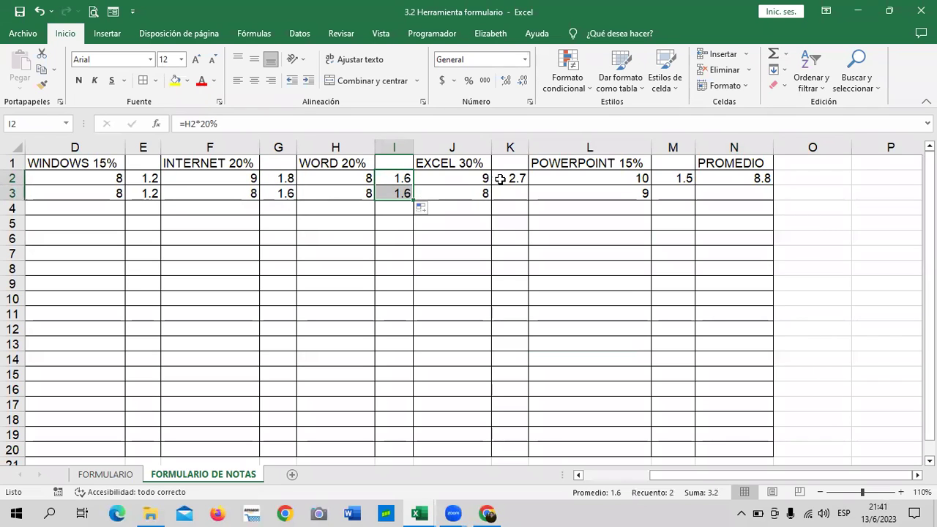
- Copy the Excel, PowerPoint and PROMEDIO formulas to row 3 and clear extra zeros in N4:N5
left_click(501, 180)
left_click_drag(529, 186, 530, 195)
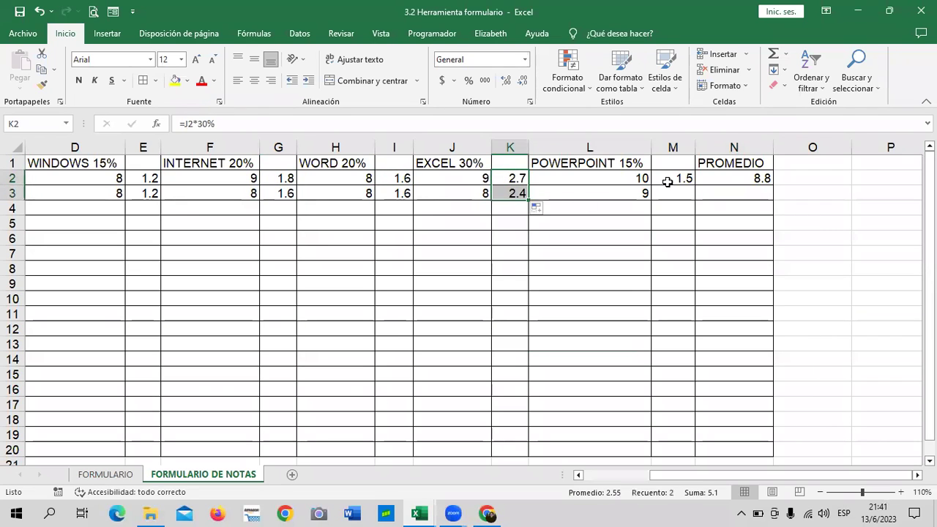
left_click(666, 180)
left_click_drag(695, 192, 695, 198)
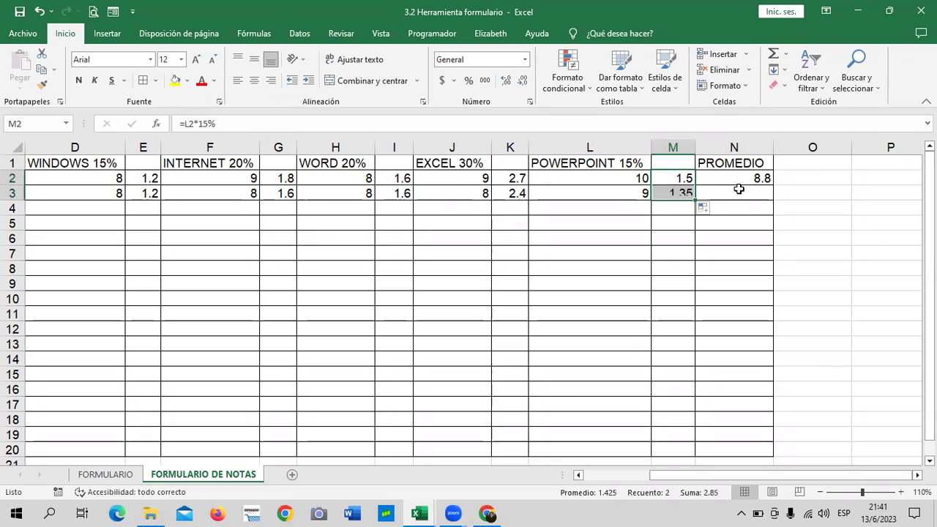
left_click(743, 180)
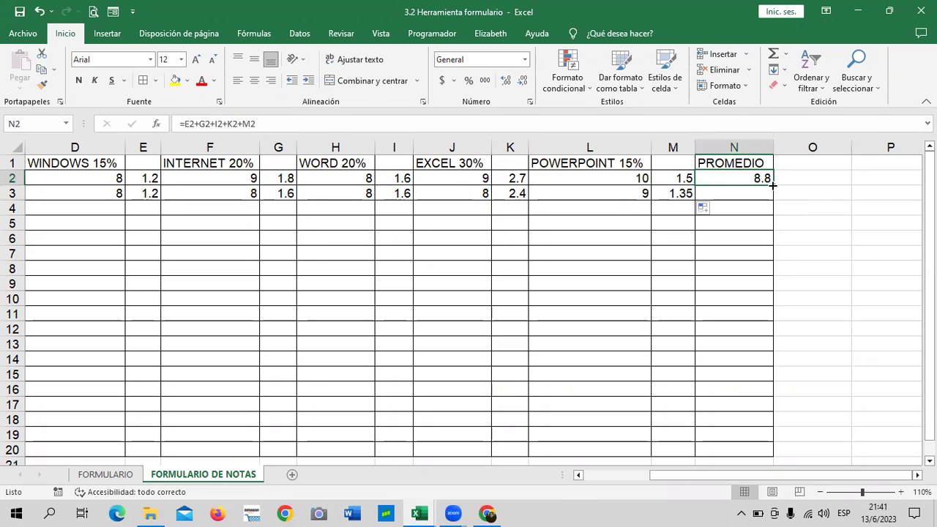
mouse_move(773, 186)
left_mouse_down()
mouse_move(777, 225)
mouse_move(736, 225)
left_mouse_up()
key("Delete")
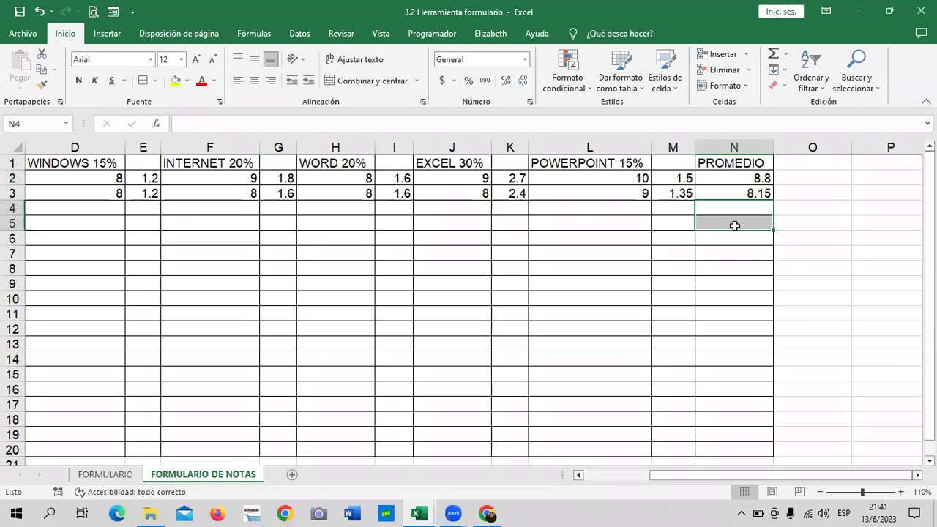
left_click(734, 254)
left_click(466, 183)
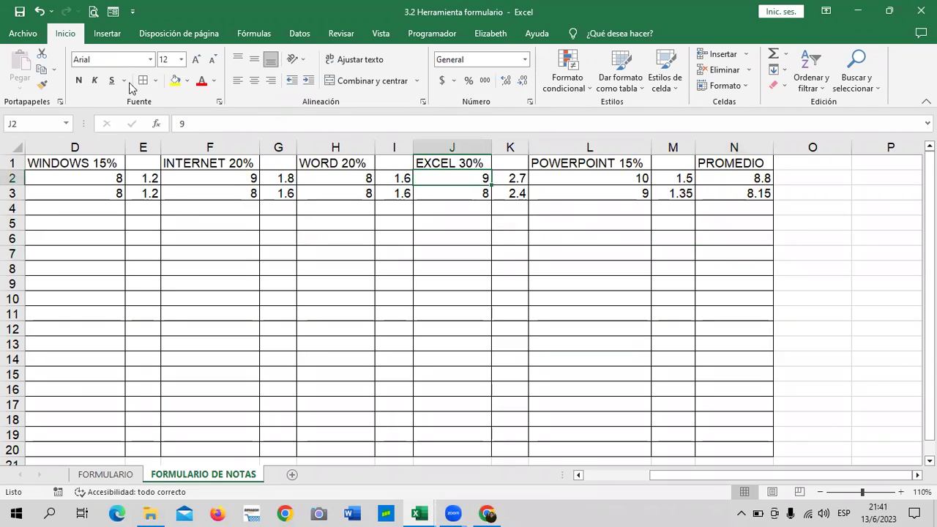
- Open the Formulario data form on the grade table, using row 1 as labels, and reposition it
left_click(114, 12)
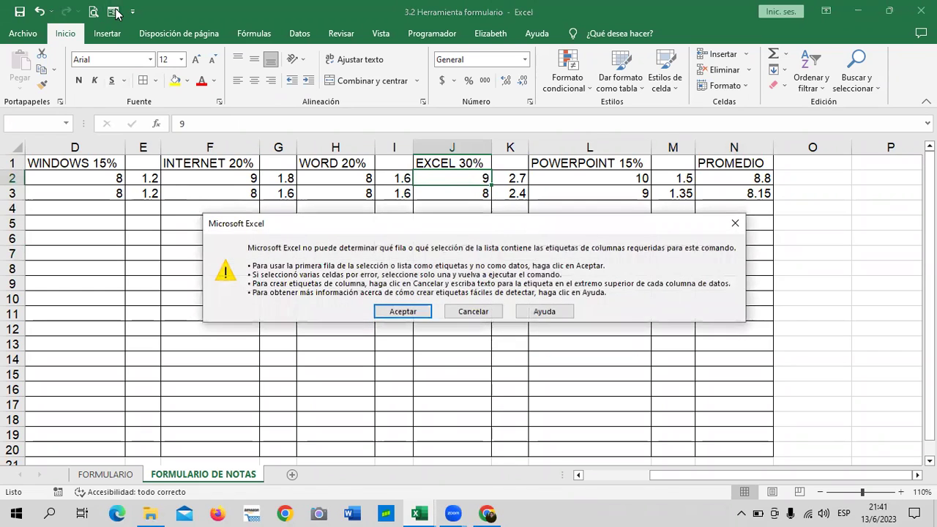
left_click(494, 313)
left_click(351, 166)
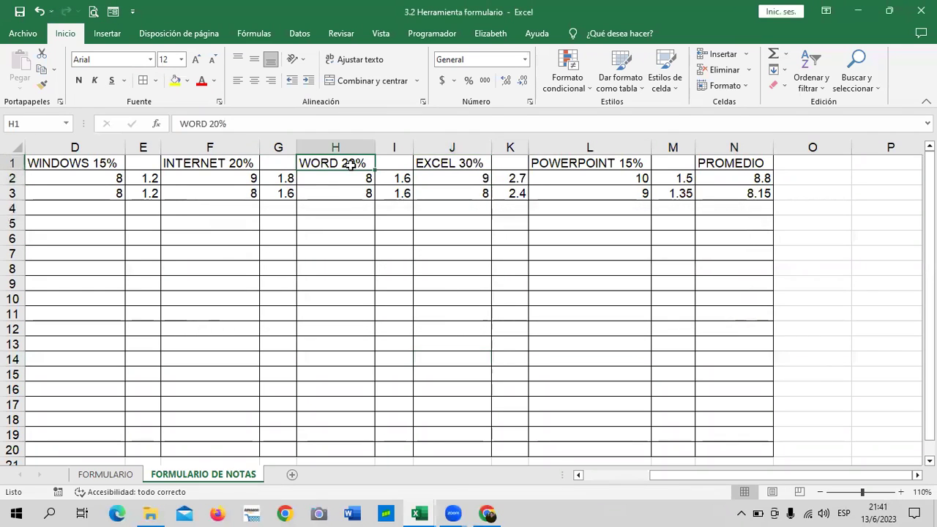
left_click(114, 12)
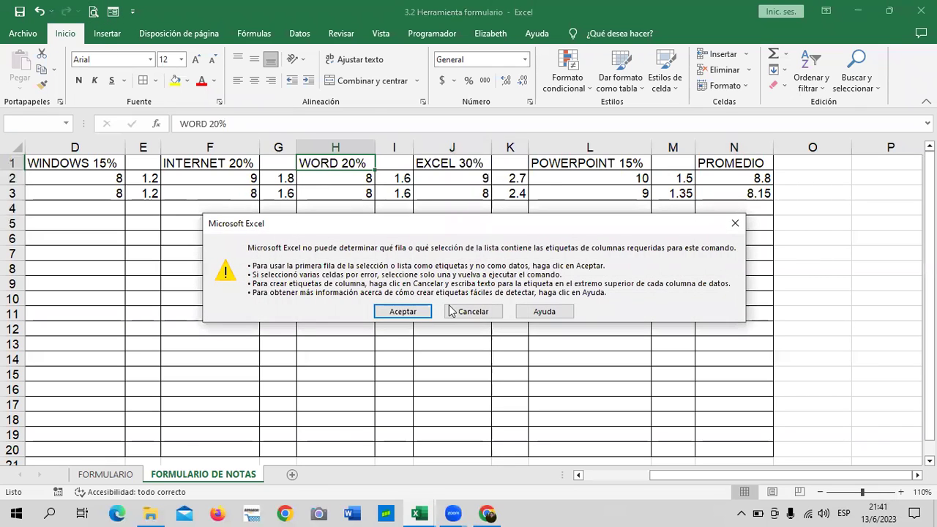
left_click(397, 311)
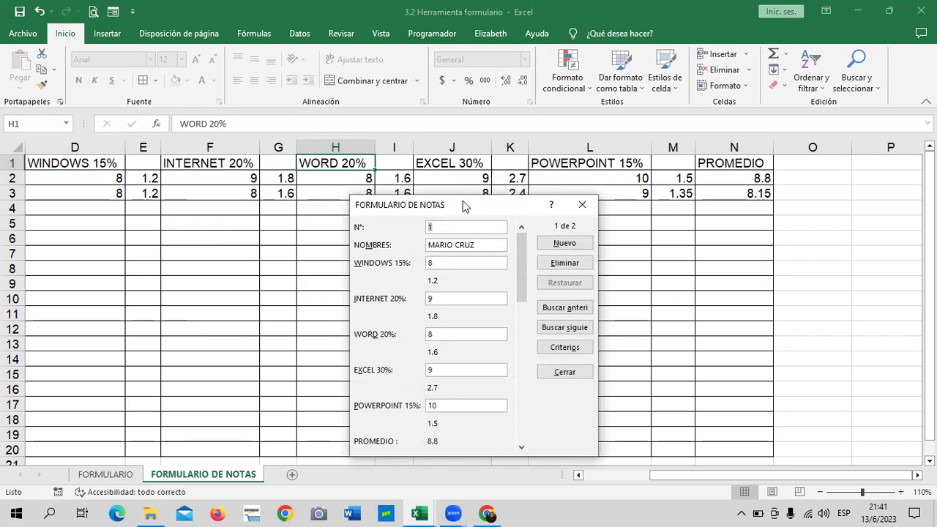
left_click_drag(462, 205, 400, 84)
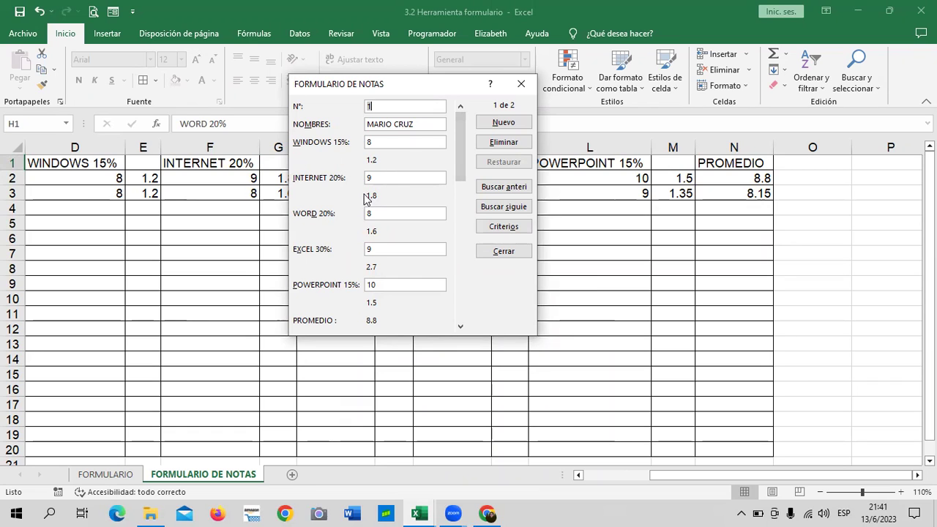
left_click_drag(414, 86, 418, 235)
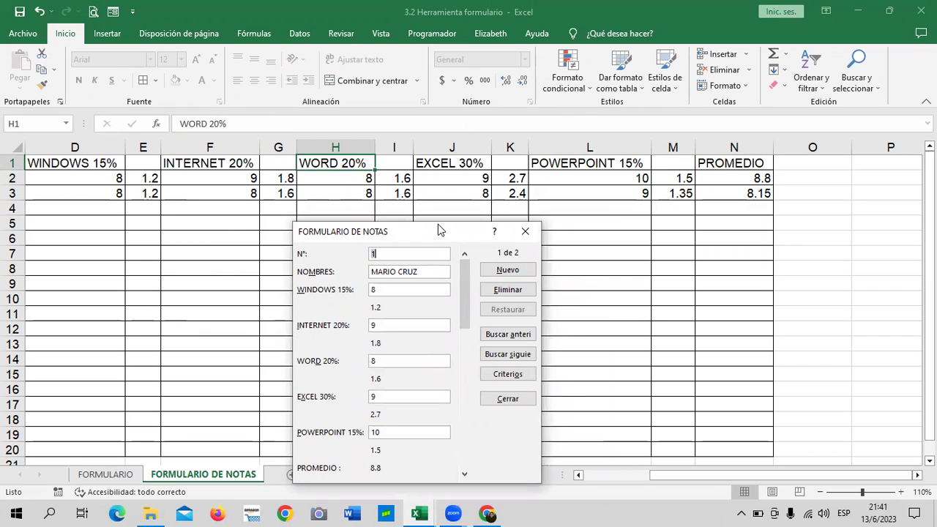
left_click_drag(437, 227, 444, 98)
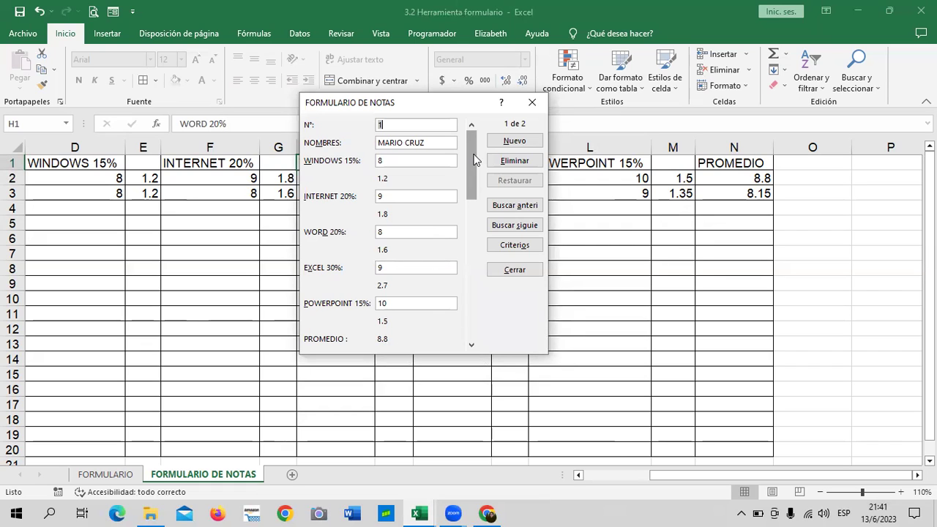
- Add record 3 with the student's name and grades 10, 9, 10, 9, 9, then close the form
left_click(530, 141)
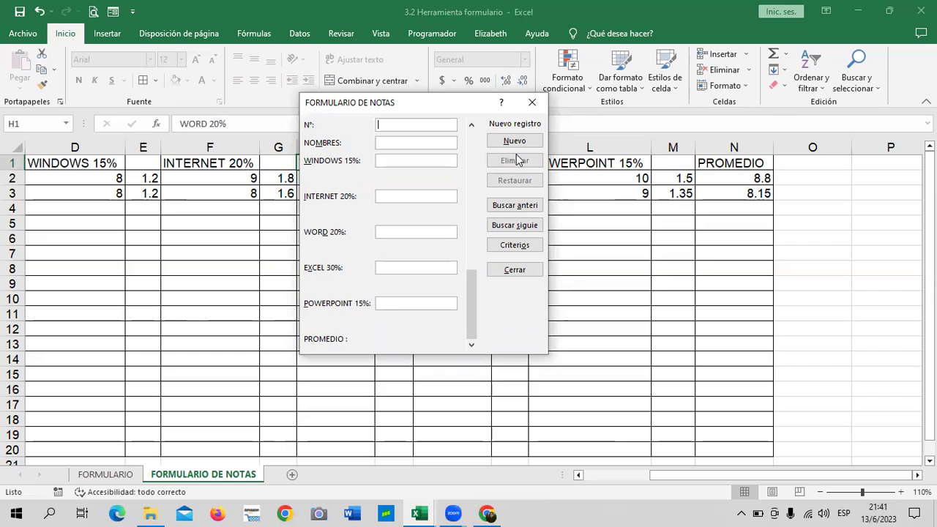
type("3")
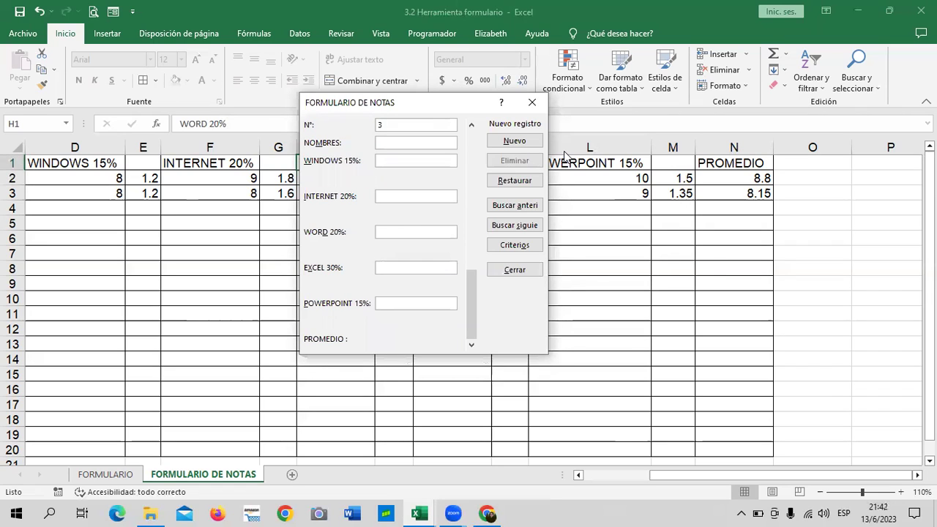
type("UISMARTINEZ")
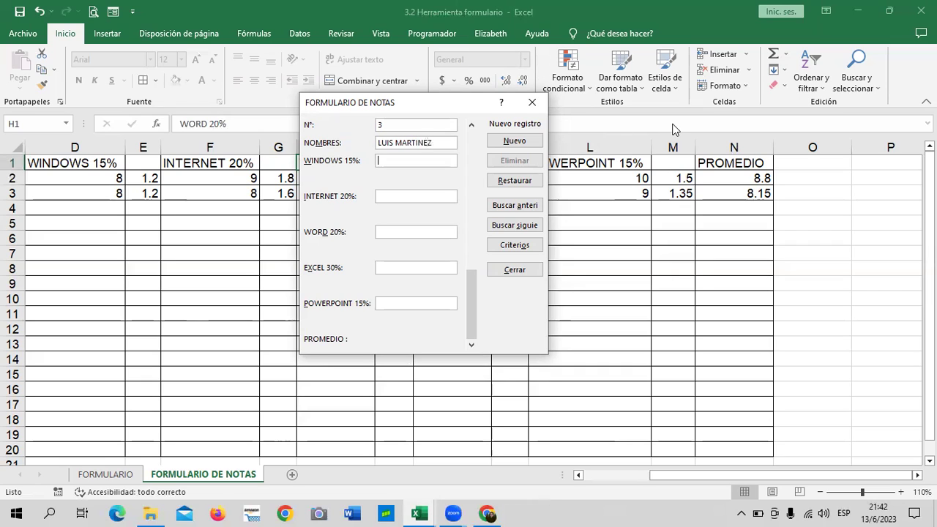
type("10")
type("9")
key("Tab")
type("10")
type("9")
key("Tab")
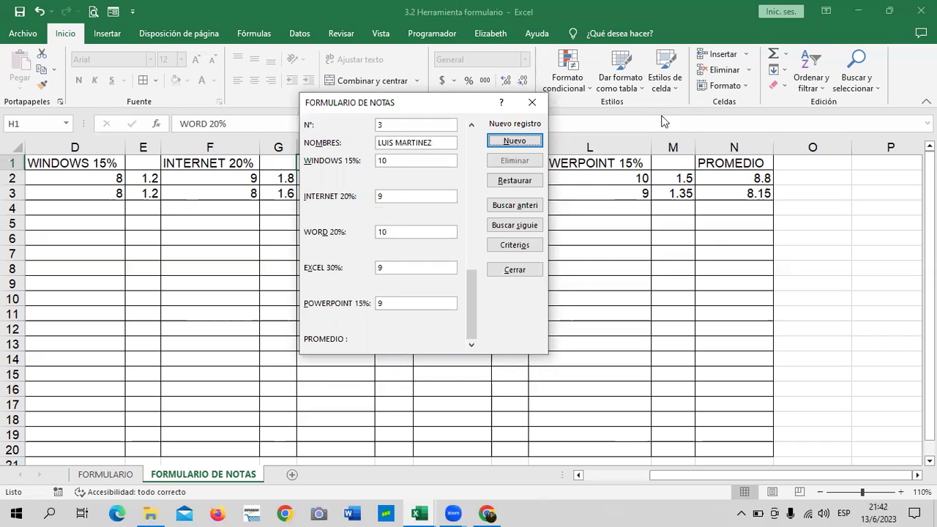
left_click(417, 306)
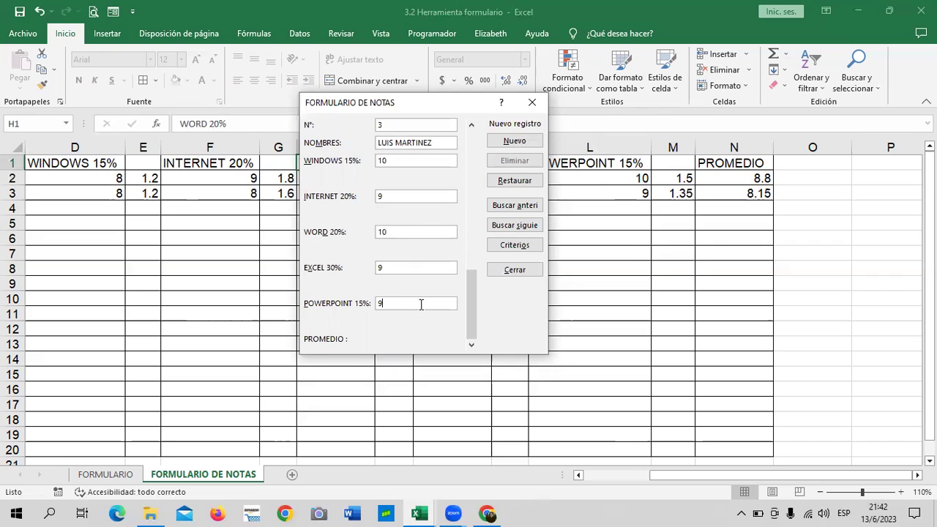
key("Return")
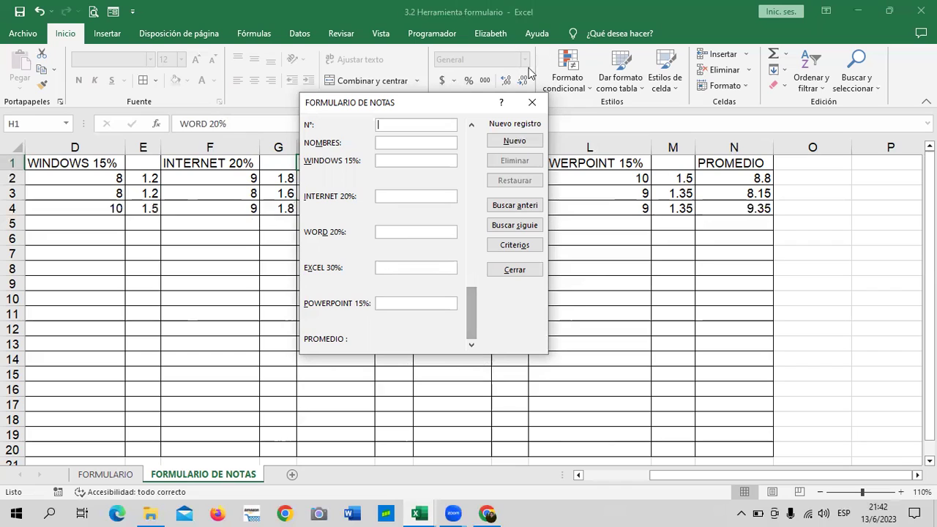
left_click(521, 270)
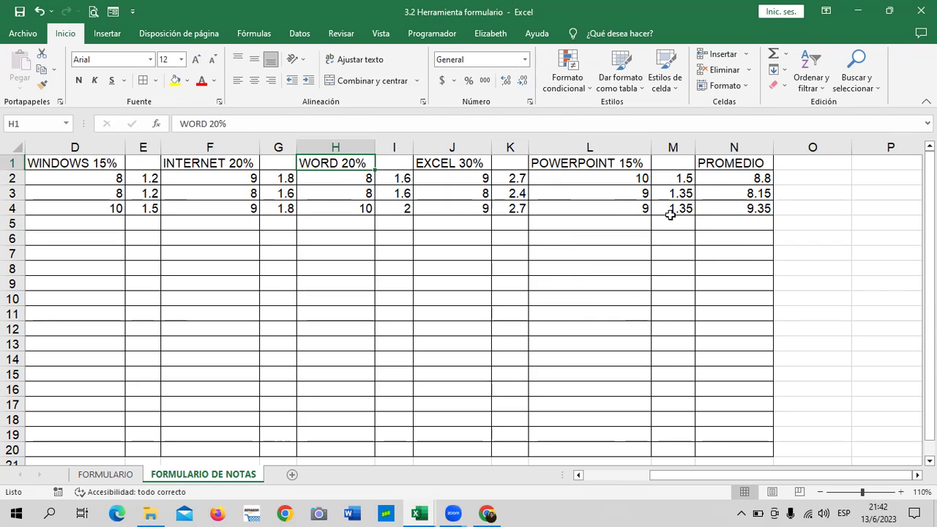
- Set M2:N5 to one decimal place so averages read 8.8, 8.2 and 9.4
left_click_drag(668, 179, 709, 219)
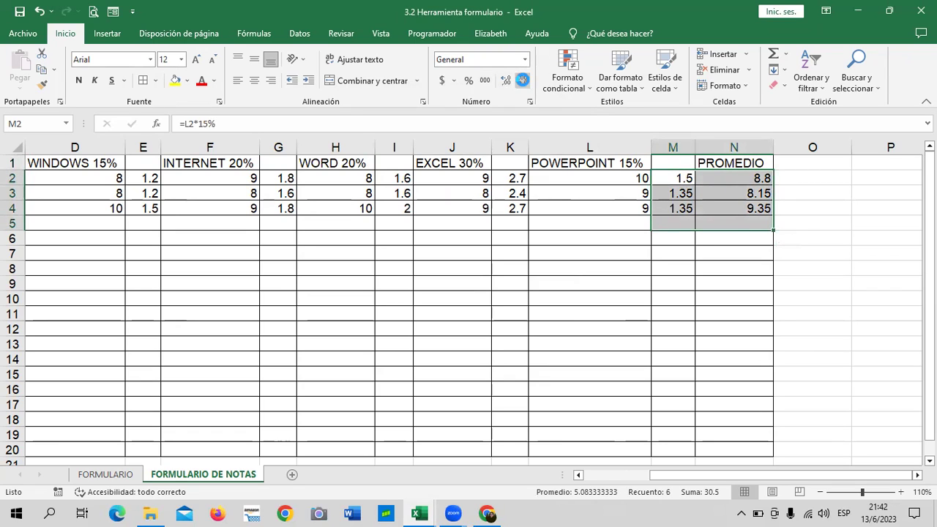
left_click(522, 82)
left_click(506, 82)
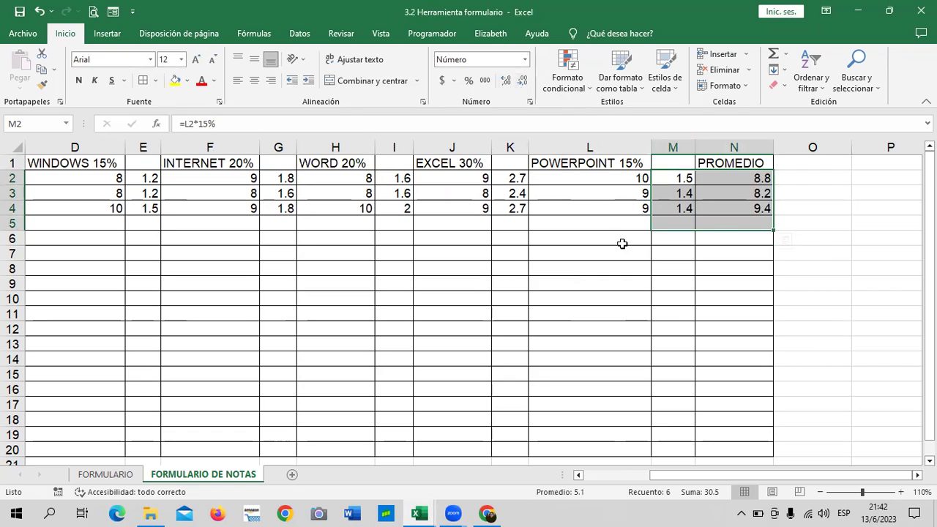
left_click(699, 341)
left_click(767, 177)
left_click(735, 196)
left_click(732, 207)
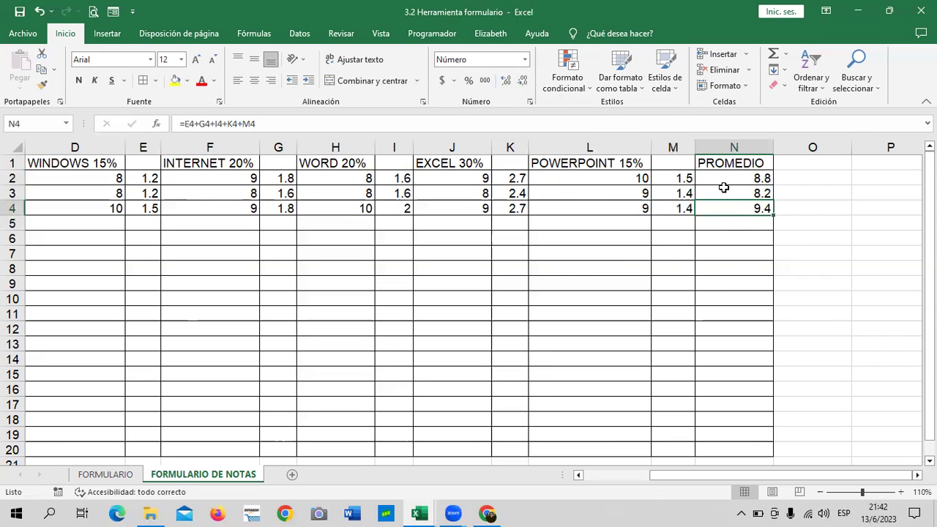
mouse_move(696, 476)
left_mouse_down()
mouse_move(618, 483)
mouse_move(697, 457)
left_mouse_up()
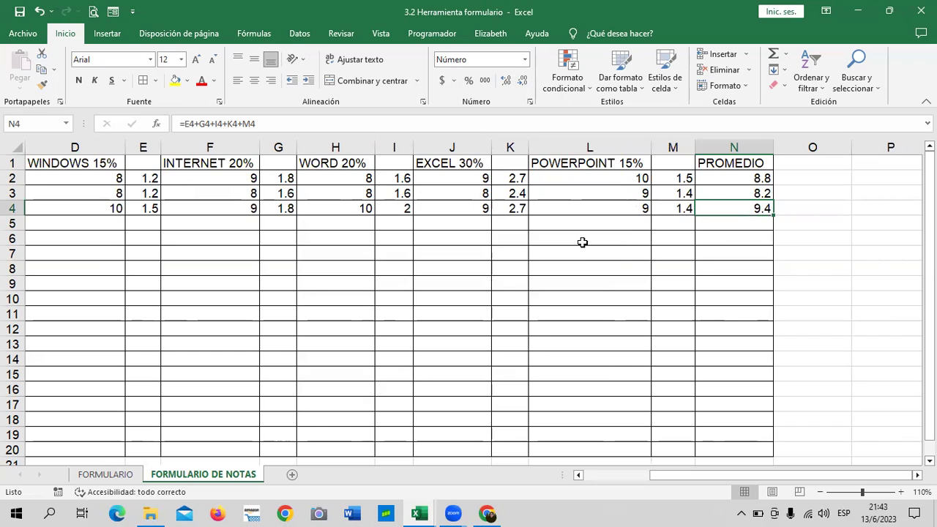
left_click(714, 176)
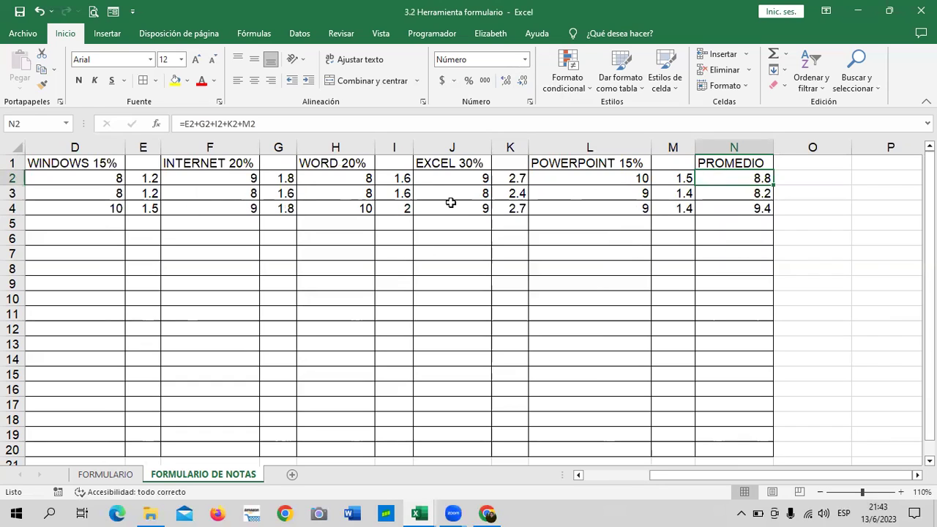
left_click(144, 177)
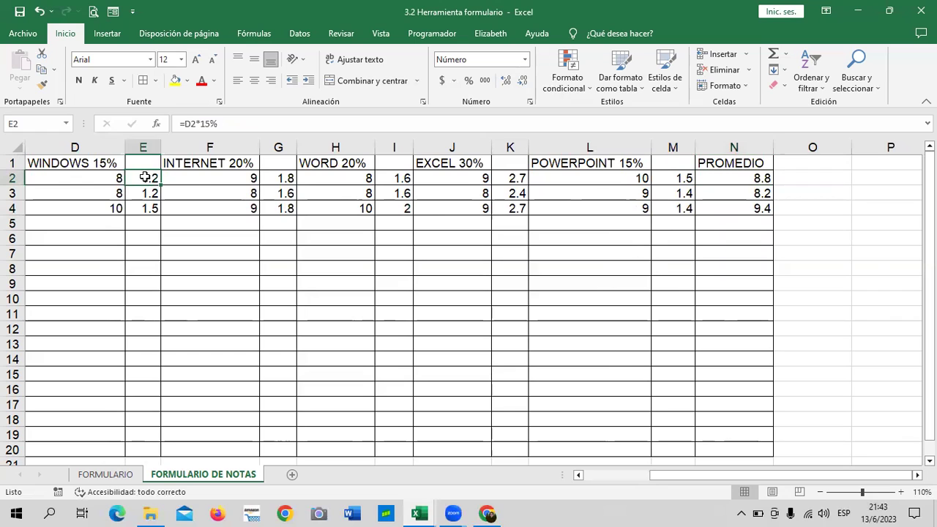
left_click(282, 178)
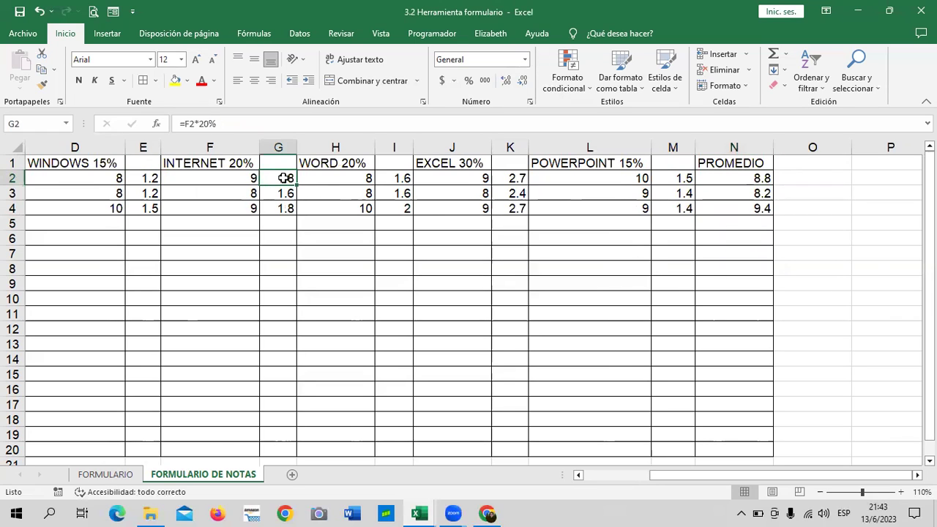
left_click(397, 179)
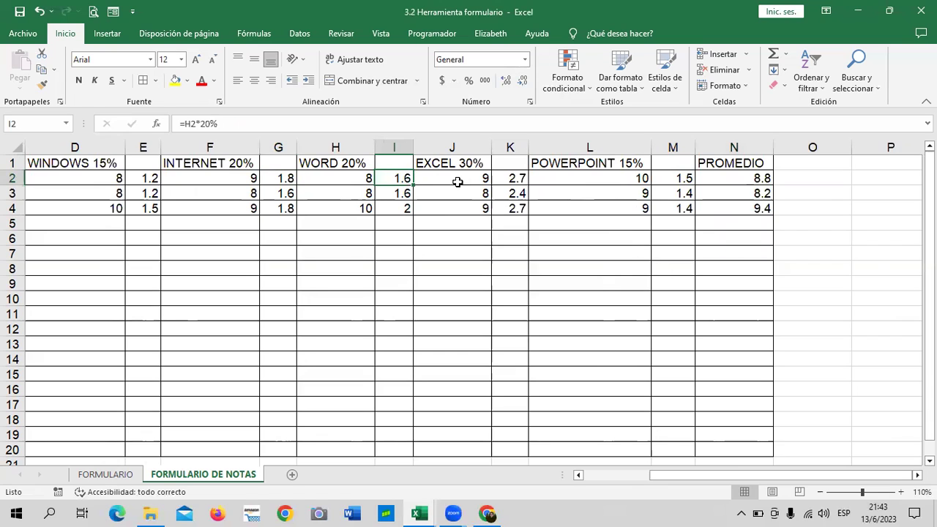
left_click(513, 180)
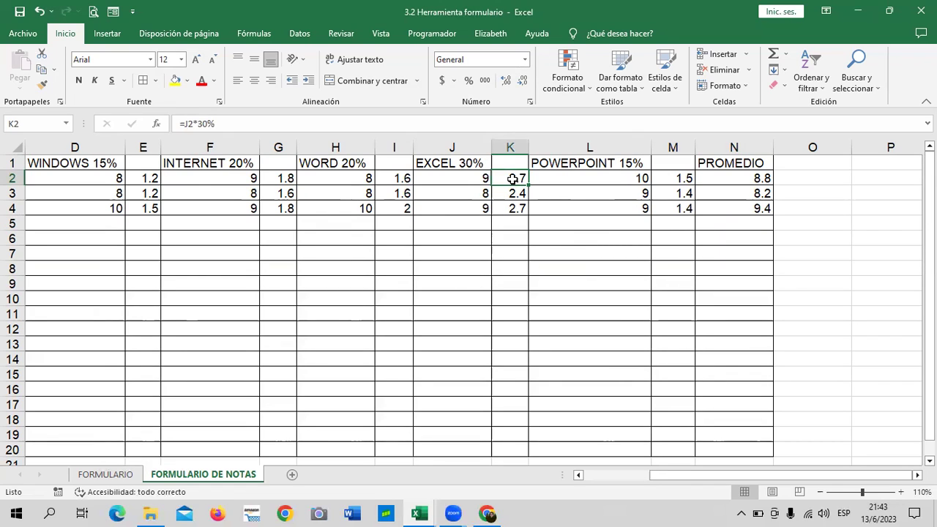
left_click(681, 179)
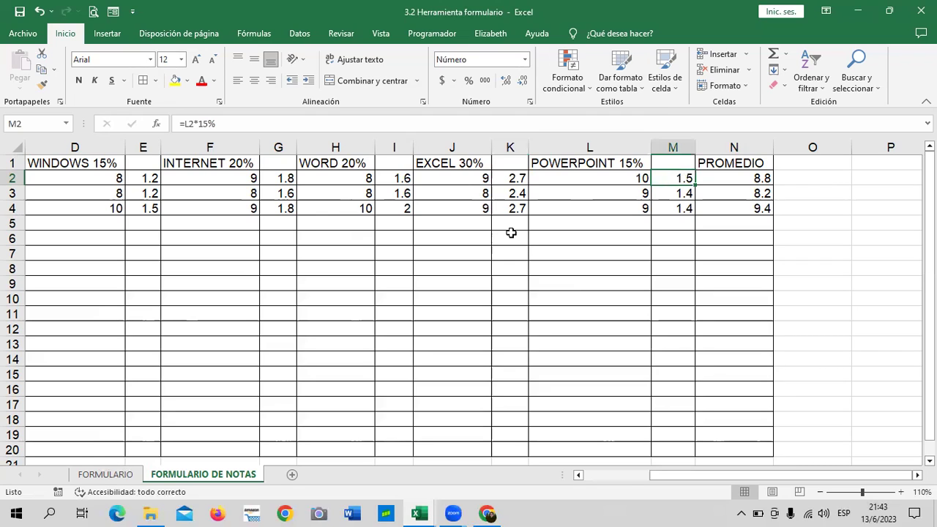
left_click(107, 476)
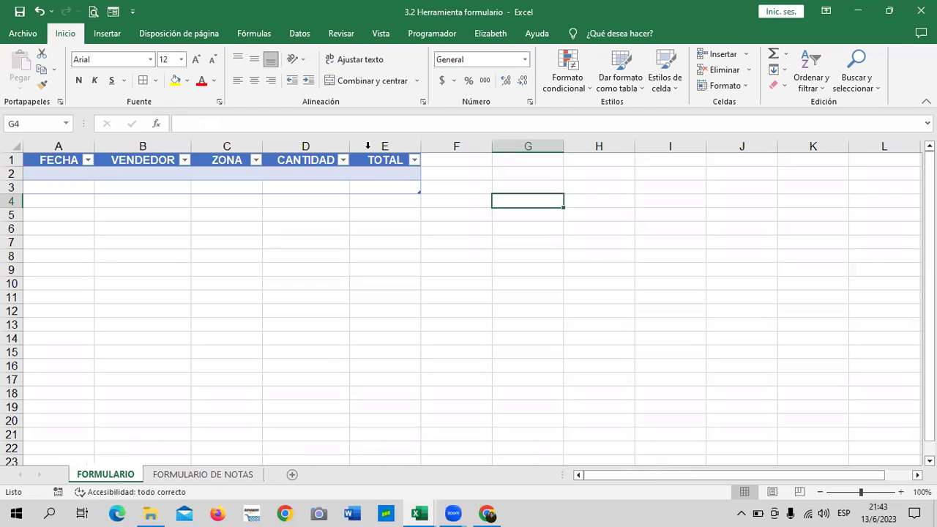
left_click(330, 256)
left_click(236, 162)
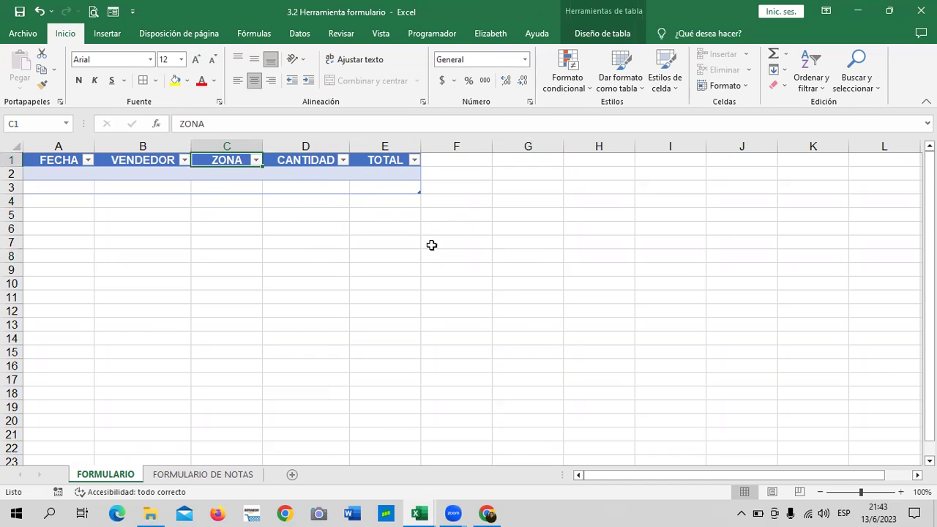
left_click(231, 477)
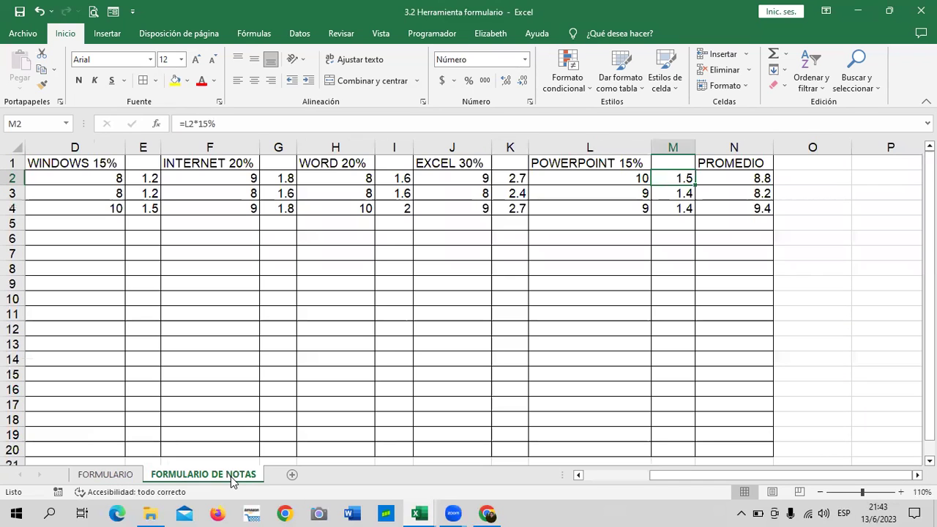
left_click(645, 475)
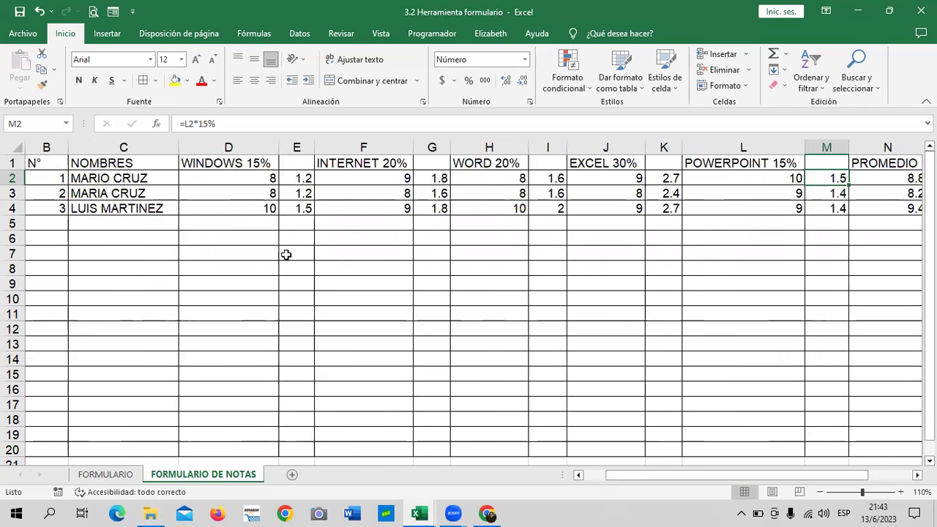
left_click(221, 179)
left_click(158, 165)
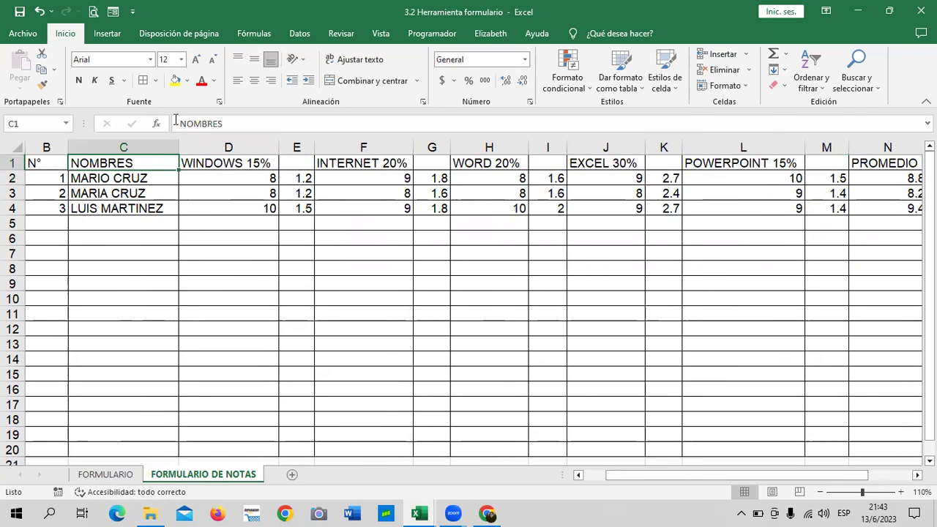
- Check the 3.2 Herramienta formulario Excel lesson in Chrome, then return to the grade workbook
left_click(107, 35)
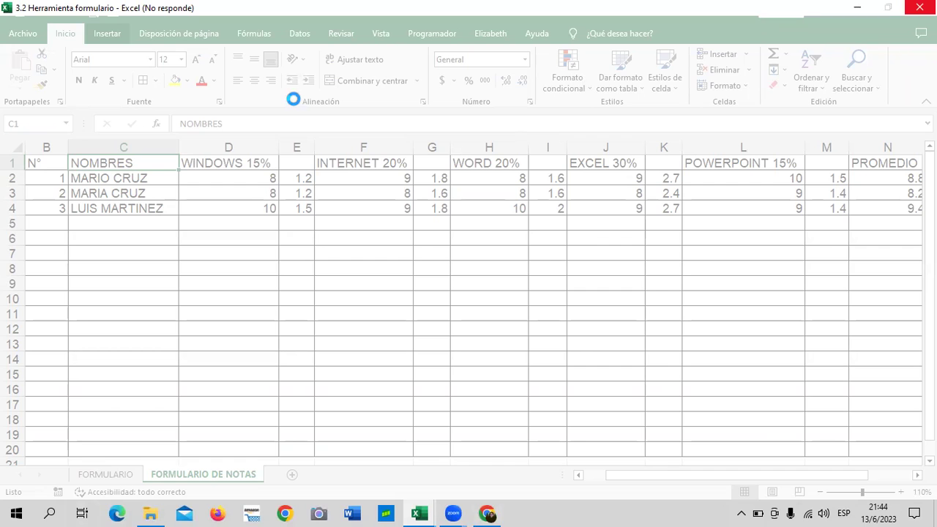
key("alt+Tab")
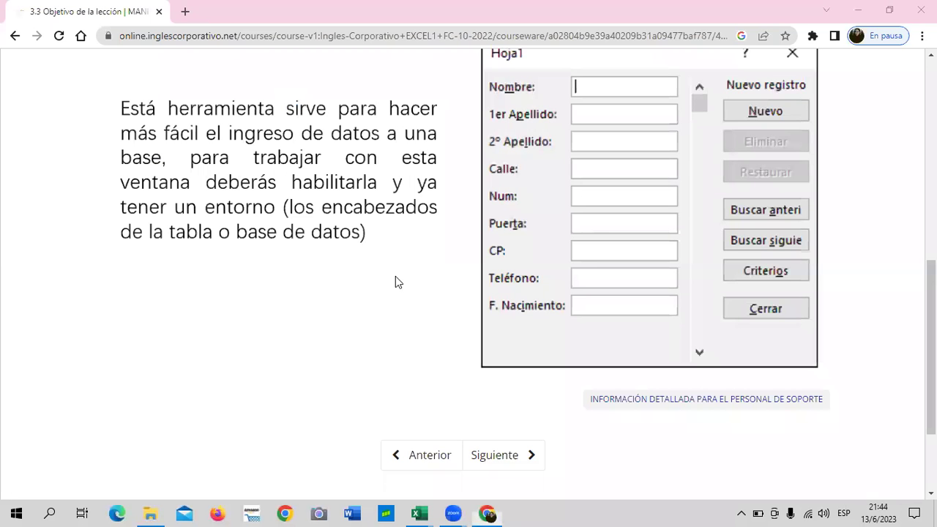
mouse_move(427, 510)
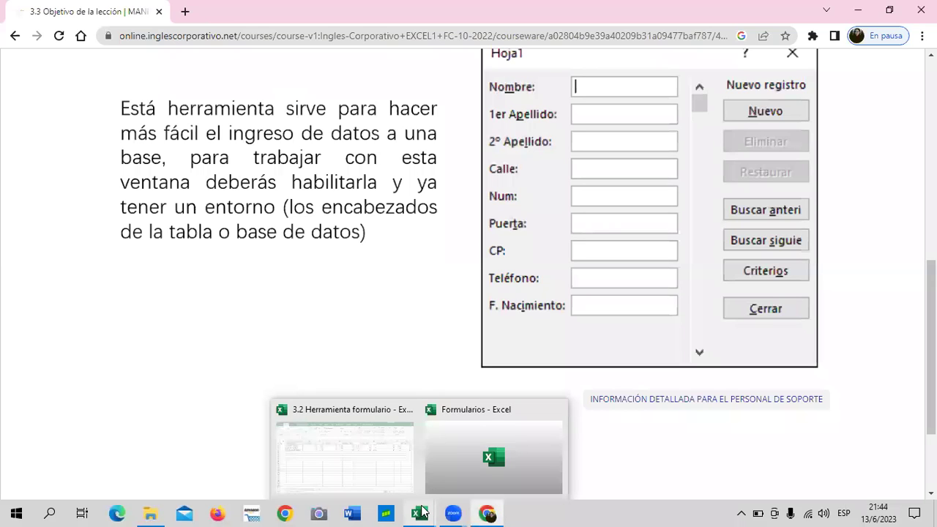
left_click(351, 464)
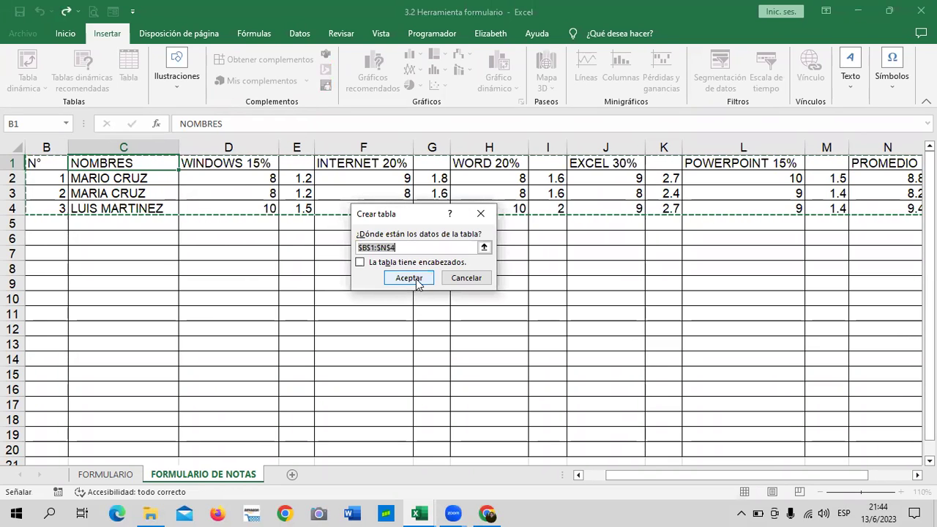
- Create the table from $B$1:$N$4 with 'La tabla tiene encabezados' ticked
left_click(374, 264)
left_click(412, 277)
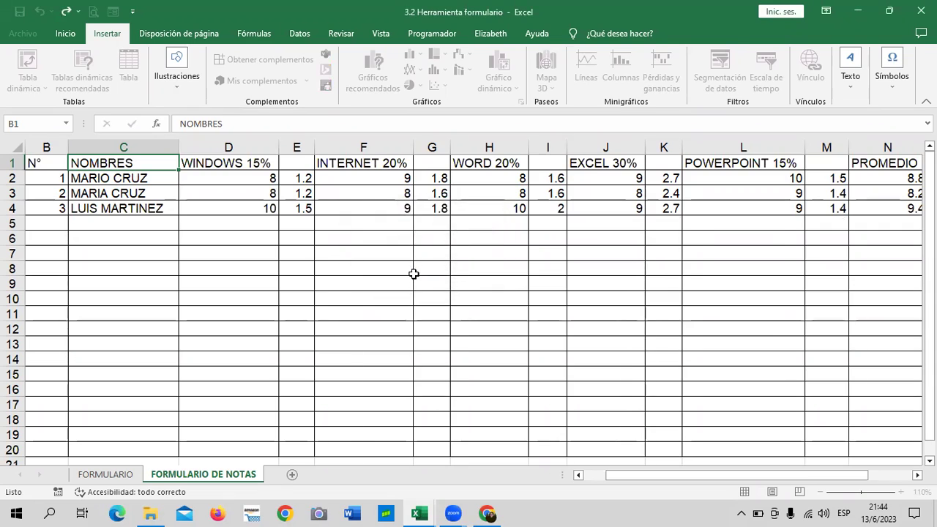
left_click(492, 338)
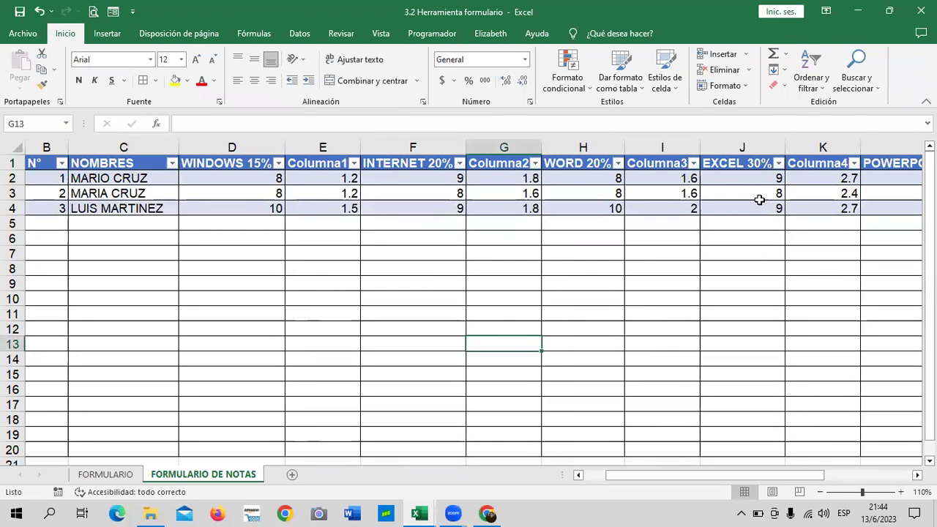
mouse_move(749, 477)
left_mouse_down()
mouse_move(654, 473)
mouse_move(701, 474)
left_mouse_up()
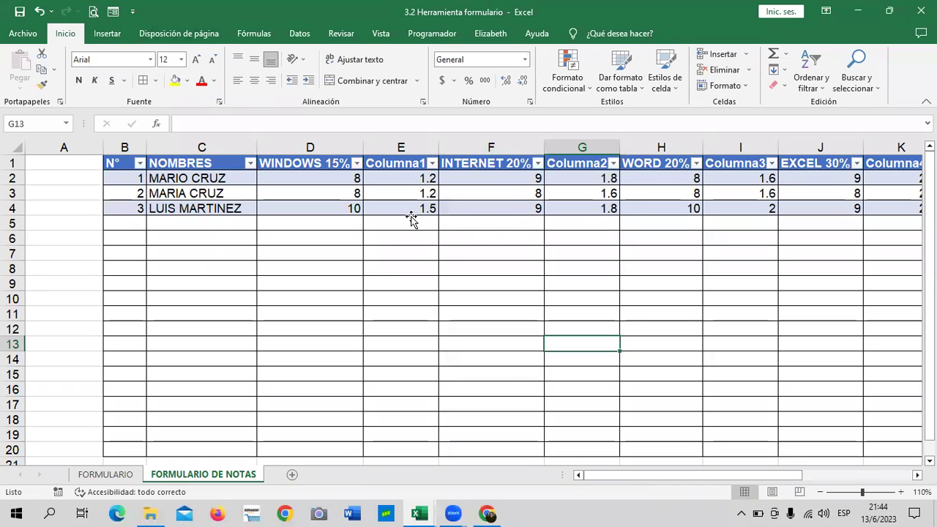
- Uncheck Botón de filtro in Diseño de tabla so the grade table's headers show no dropdown arrows
left_click(403, 165)
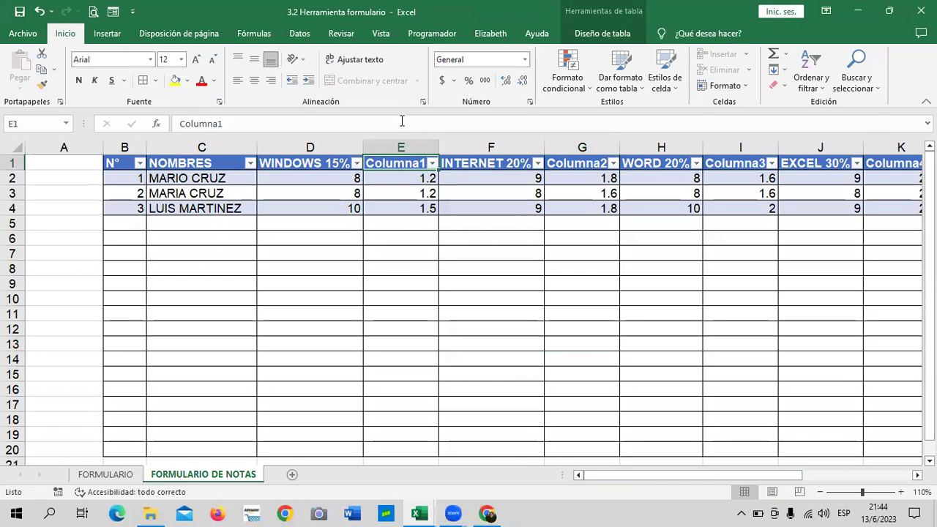
left_click(583, 34)
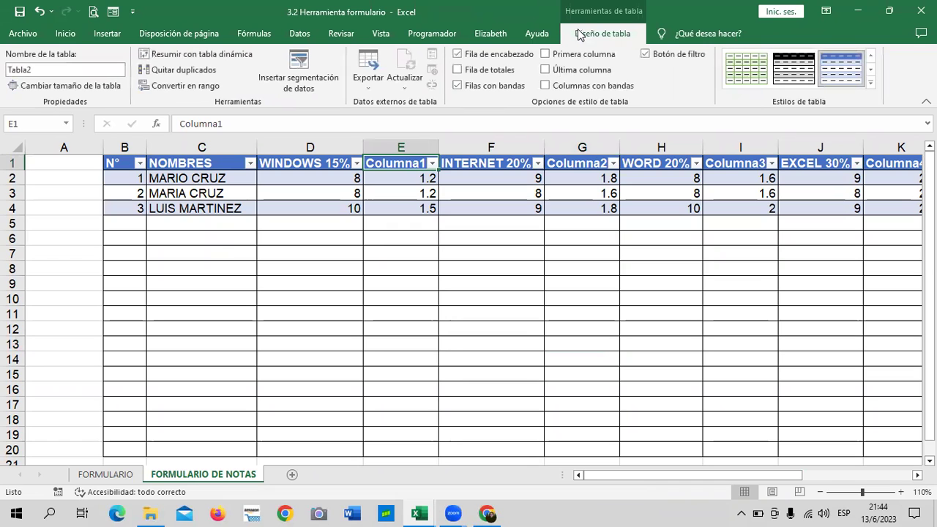
left_click(645, 54)
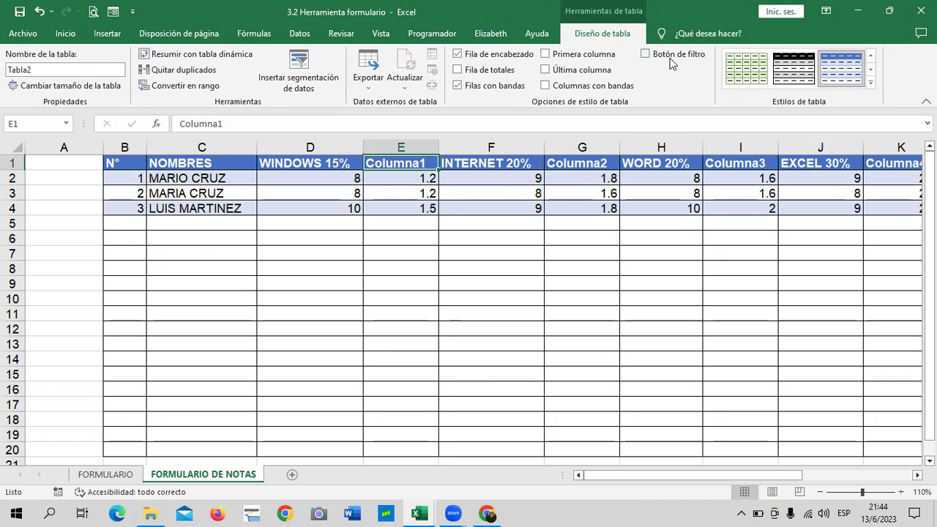
left_click(496, 272)
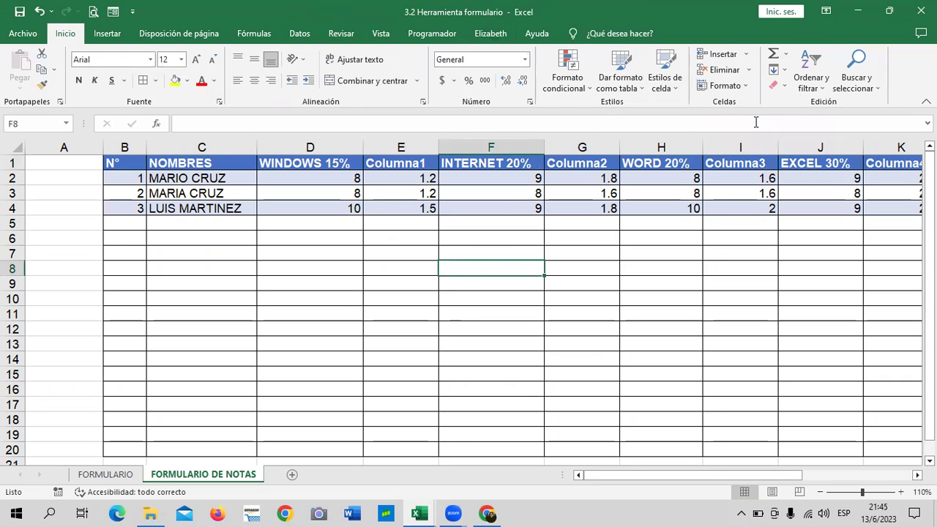
left_click(604, 281)
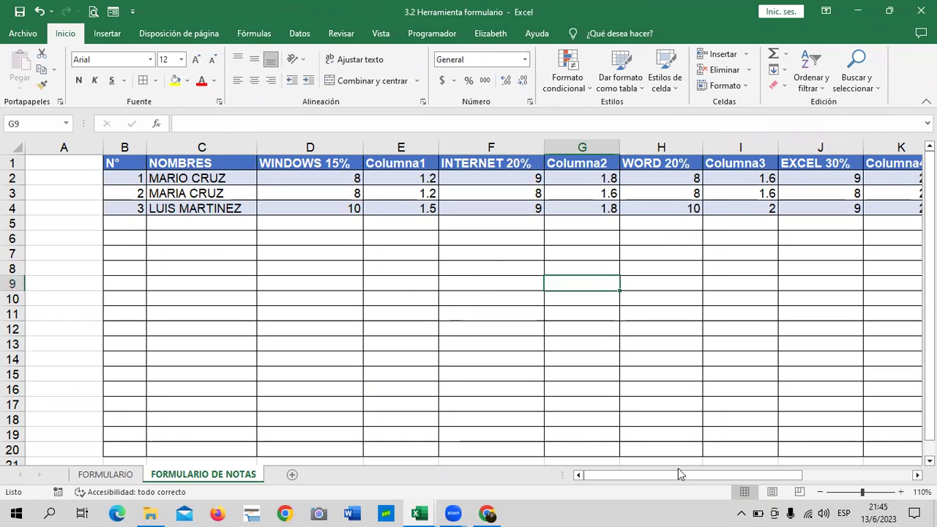
- Convert the grade table to a normal range with Convertir en rango, confirming with Sí
mouse_move(647, 475)
left_mouse_down()
mouse_move(722, 472)
mouse_move(691, 473)
left_mouse_up()
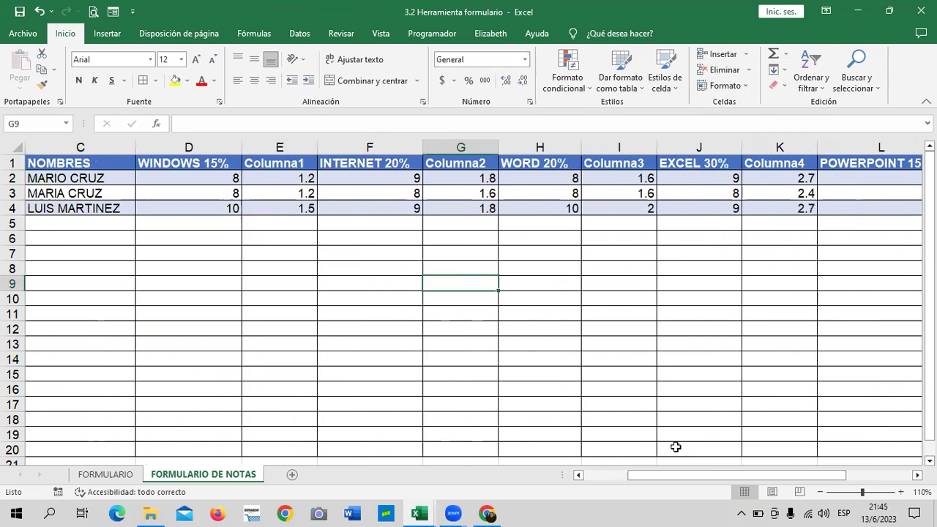
left_click(414, 267)
left_click(304, 163)
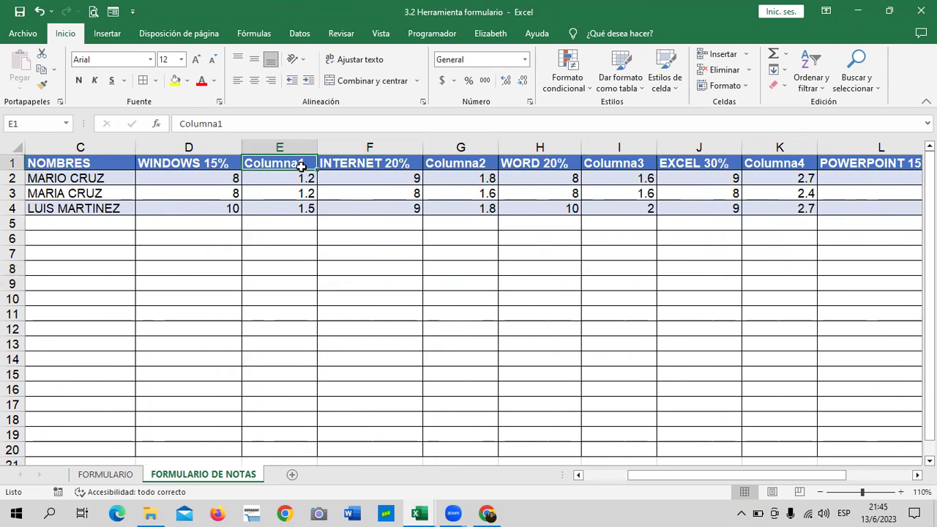
left_click(615, 33)
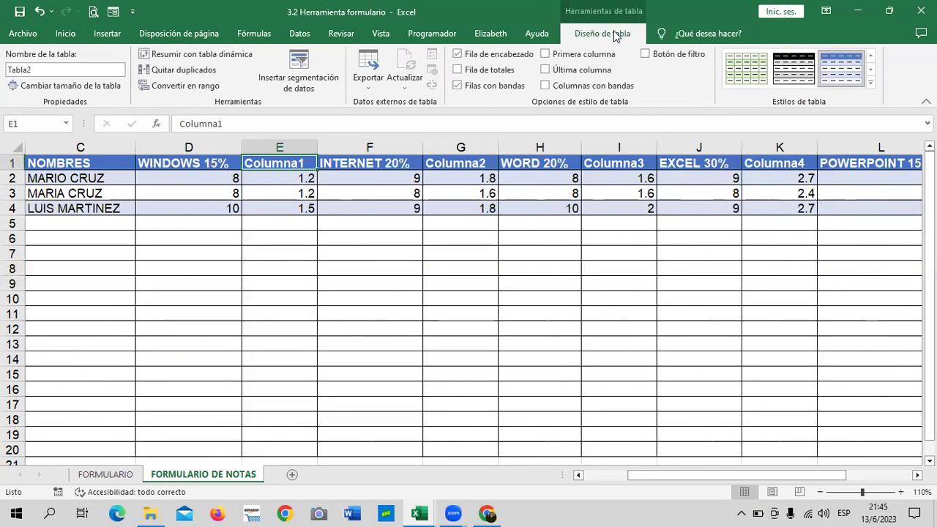
left_click(170, 85)
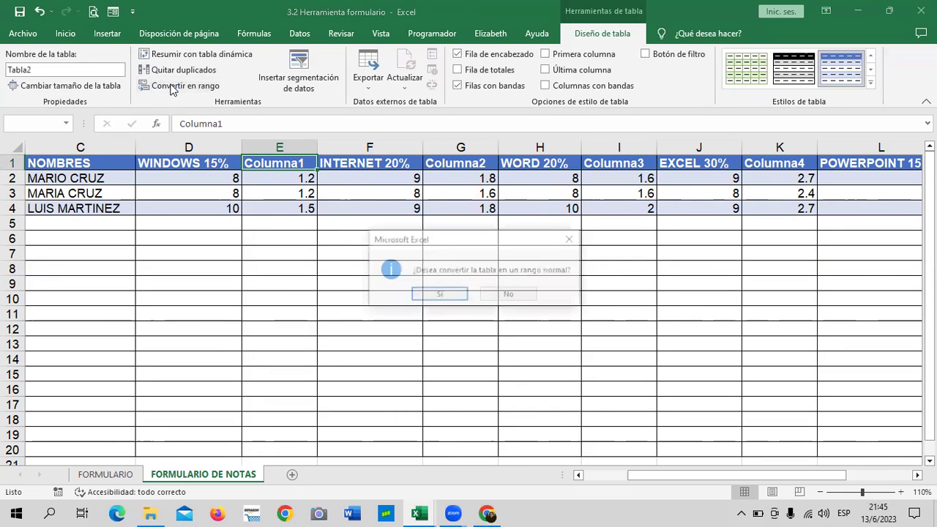
left_click(432, 295)
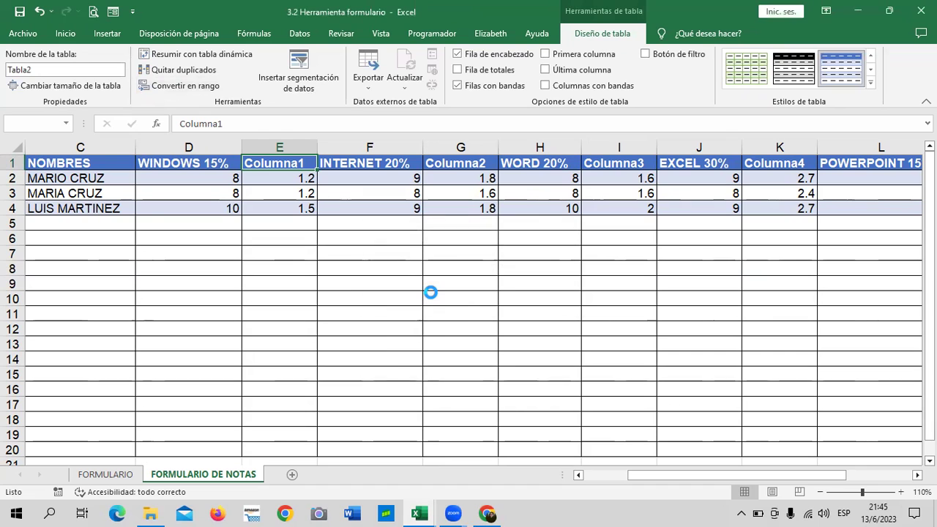
- Check the banded blue range from cells outside it, then bring the Chrome course page forward
left_click(597, 308)
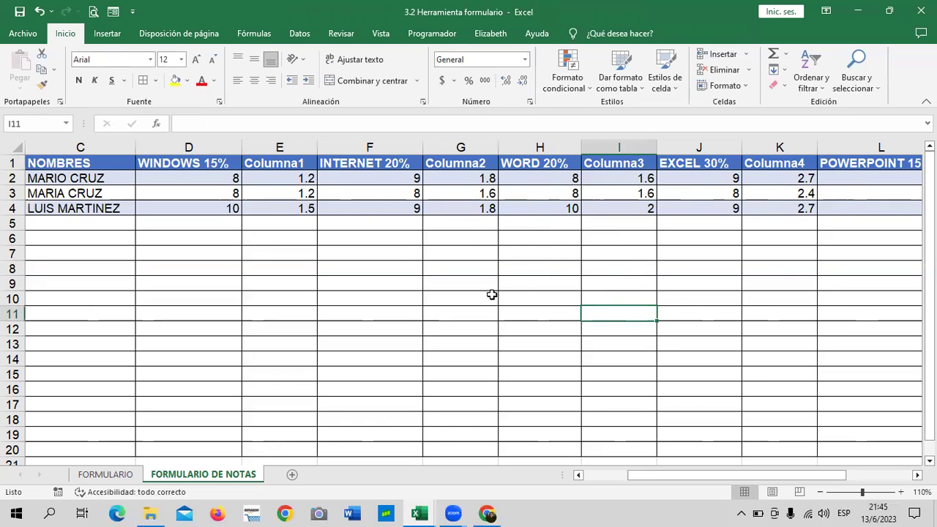
left_click(546, 268)
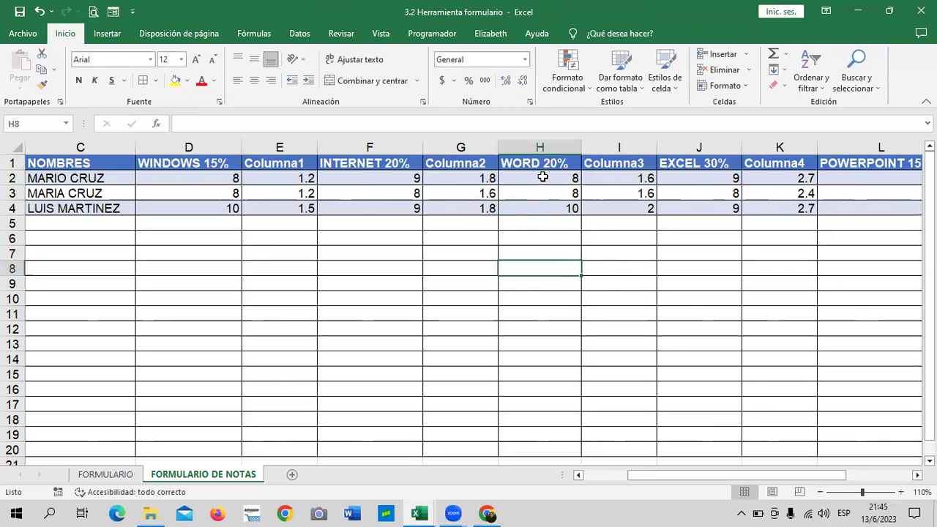
left_click(477, 311)
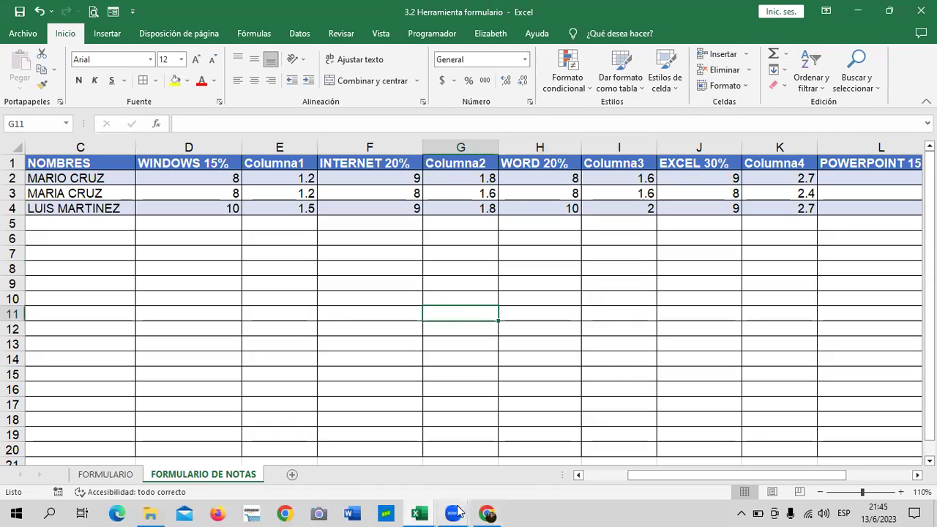
mouse_move(487, 512)
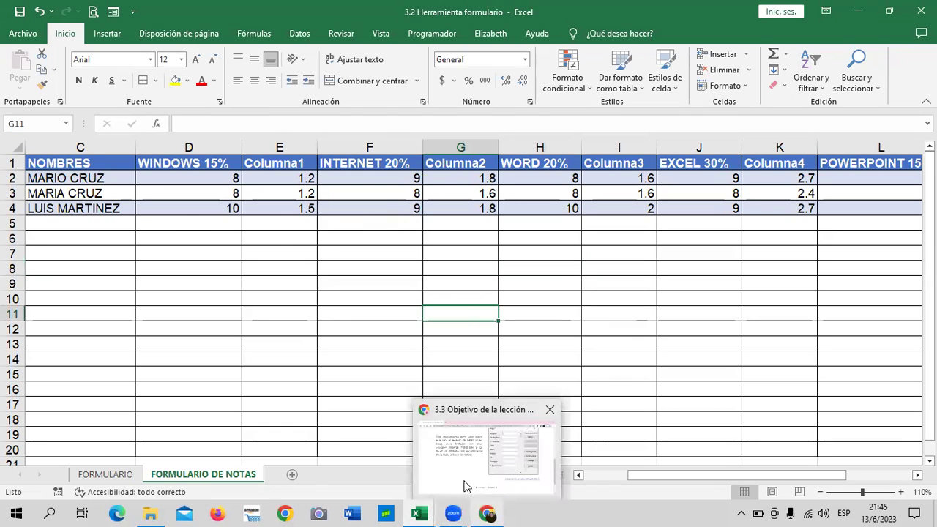
left_click(467, 484)
- Go to the next lesson, 3.4 Herramienta formulario
left_click(518, 457)
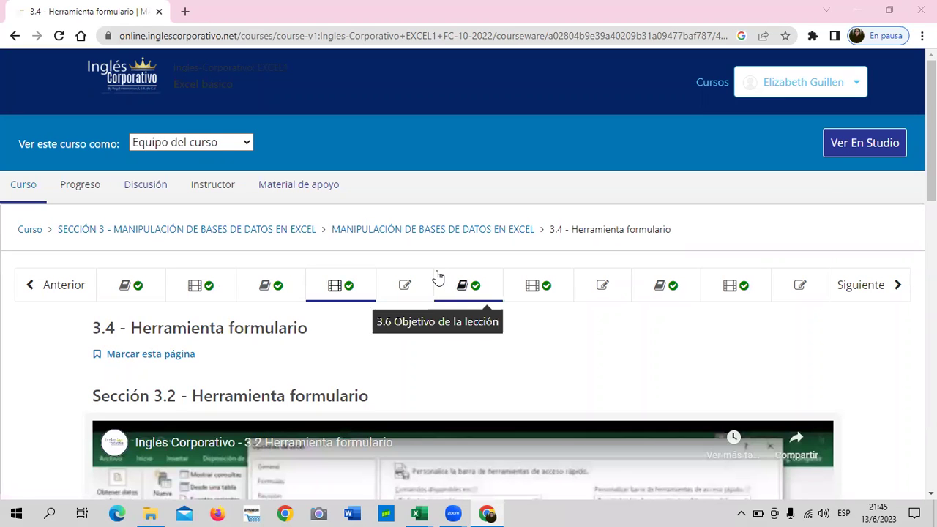
scroll(432, 271, "down", 3)
scroll(410, 293, "down", 4)
scroll(407, 302, "up", 1)
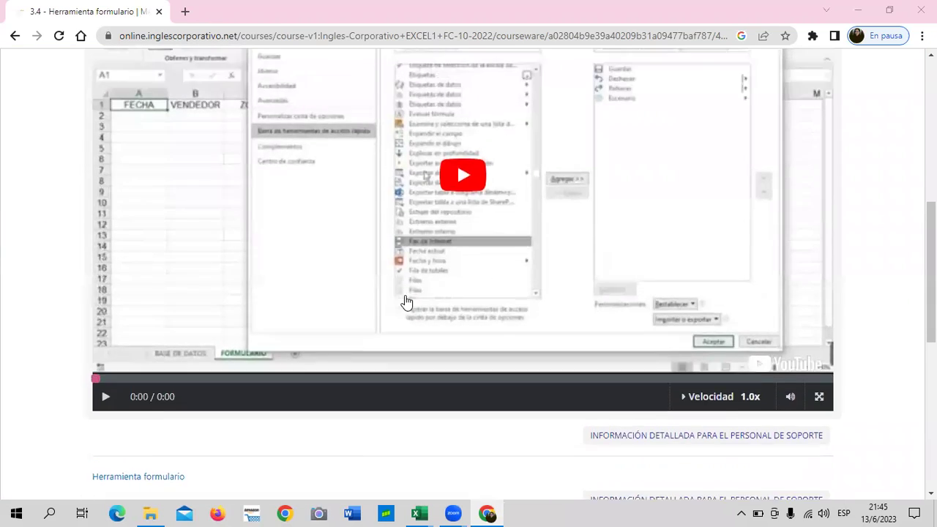
scroll(376, 293, "up", 2)
- Scroll to the lesson's YouTube video and start playing it
scroll(339, 336, "down", 1)
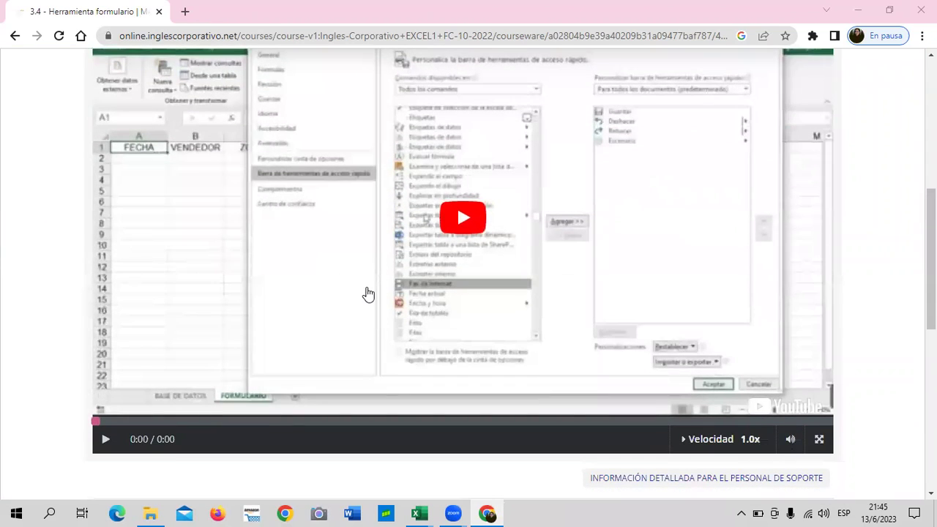
scroll(366, 326, "down", 1)
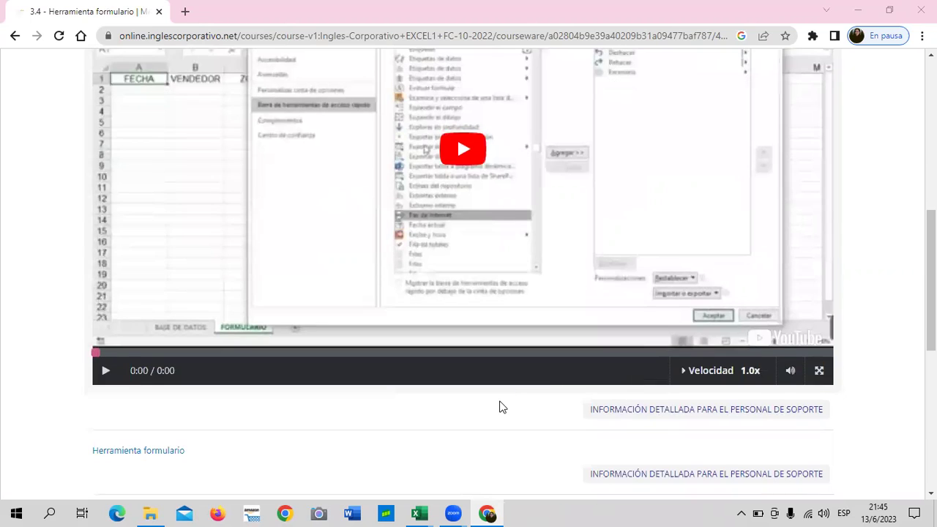
scroll(502, 407, "up", 2)
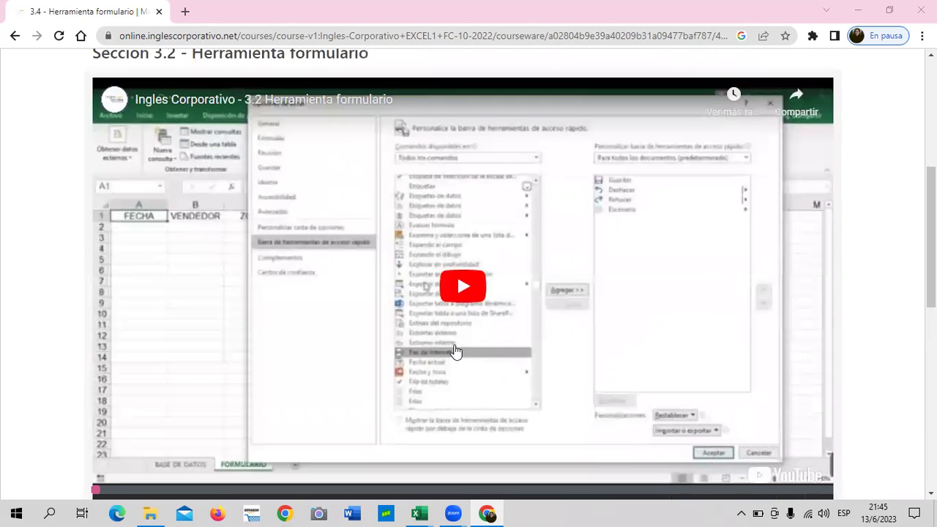
scroll(413, 274, "up", 1)
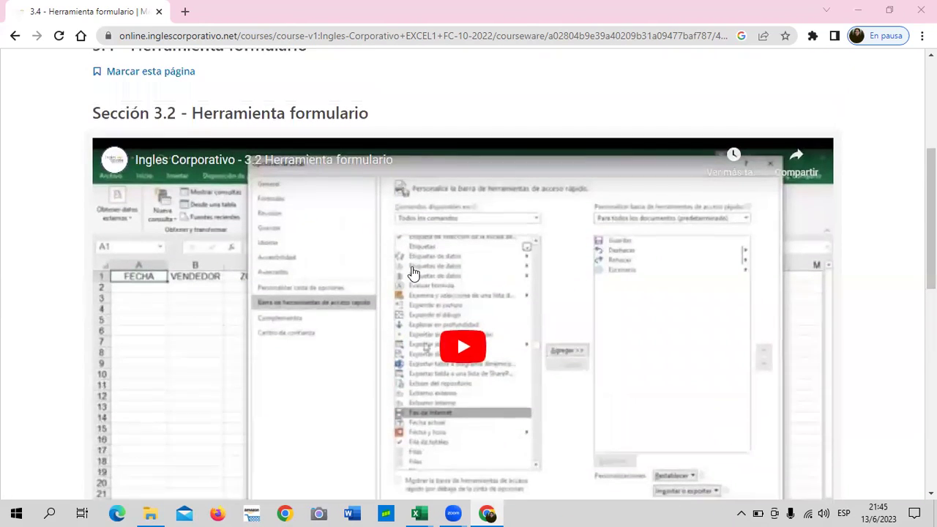
scroll(412, 271, "down", 1)
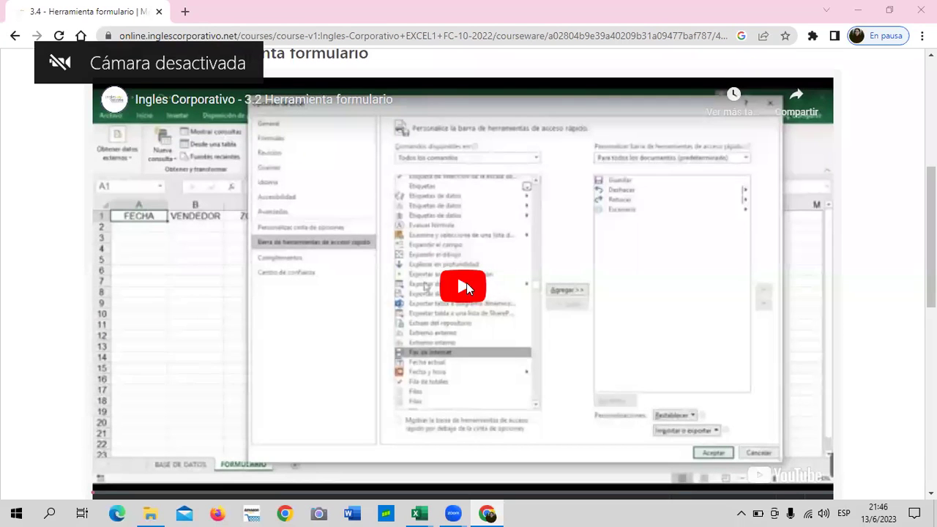
left_click(467, 284)
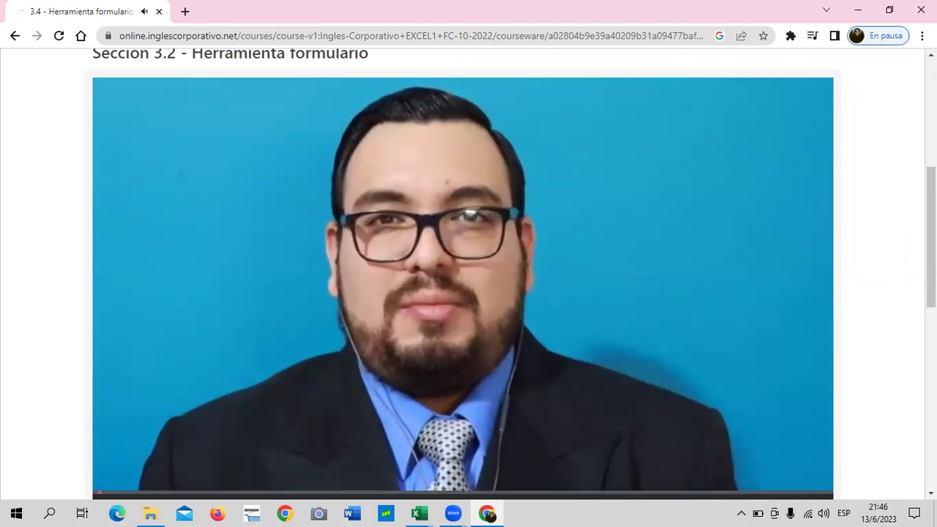
- Watch the Herramienta formulario video to about 3:51, past the Quick Access Toolbar Formulario demo
scroll(469, 264, "down", 1)
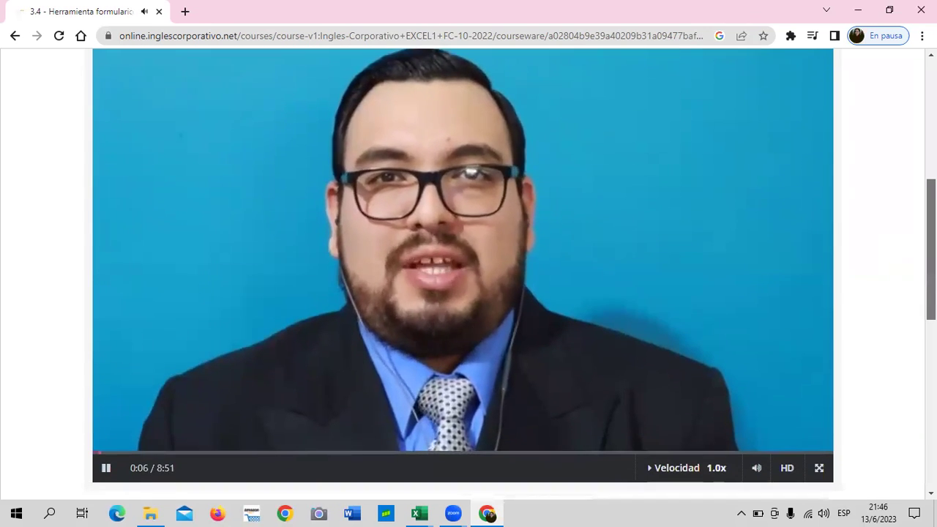
scroll(468, 263, "up", 1)
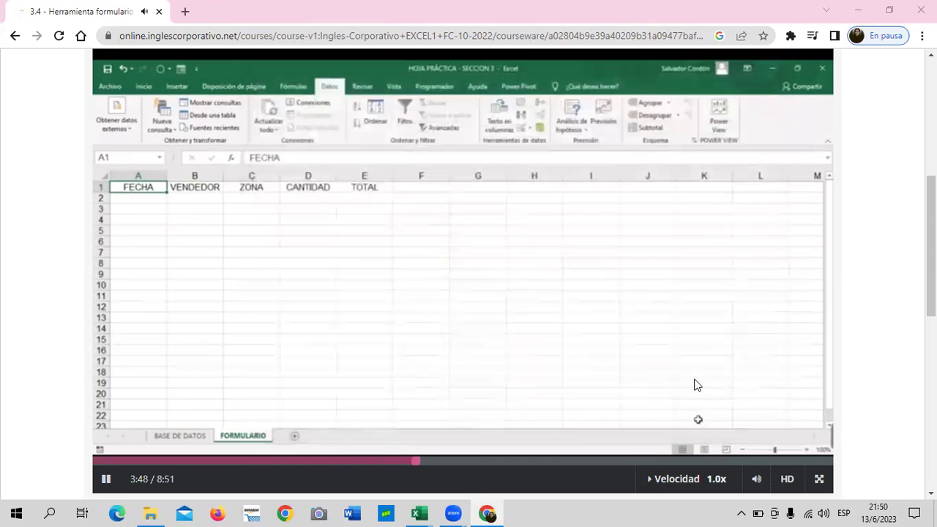
mouse_move(695, 384)
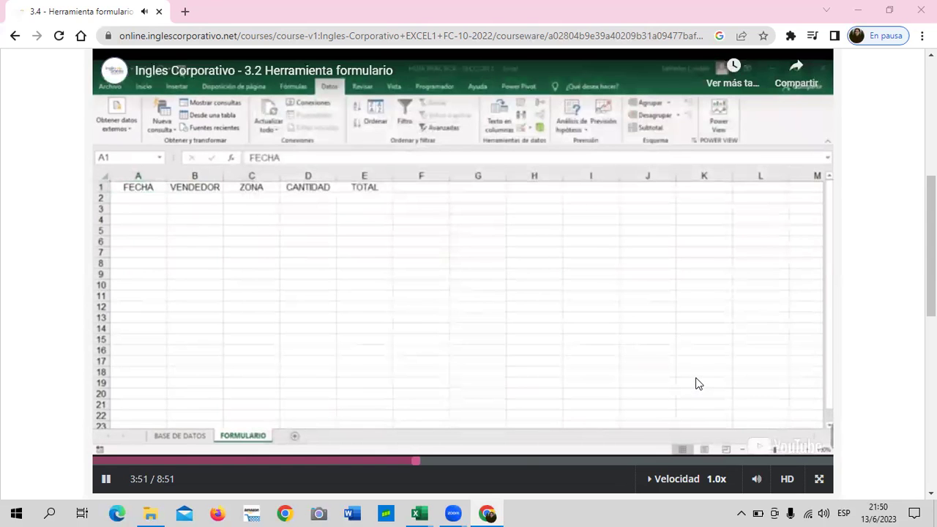
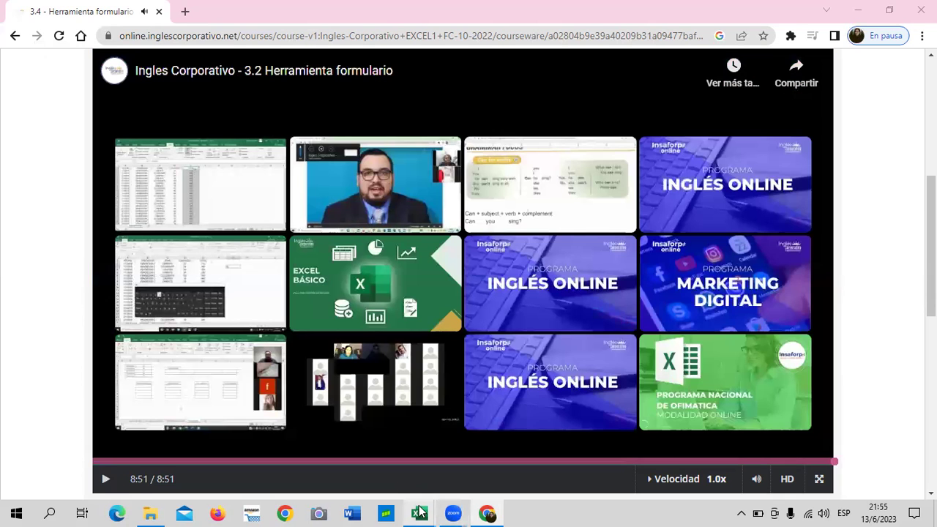
- Leave the finished lesson video and bring up the '3.2 Herramienta formulario' Excel workbook
mouse_move(414, 513)
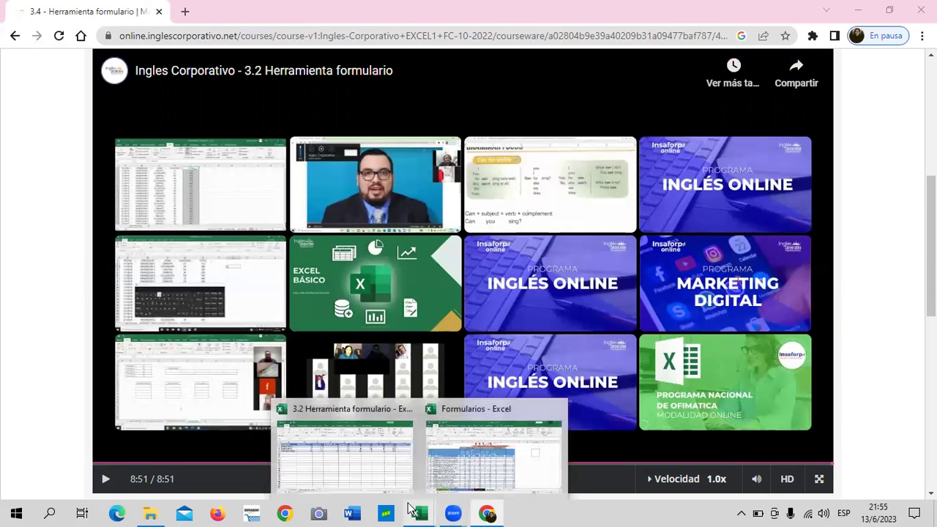
left_click(383, 454)
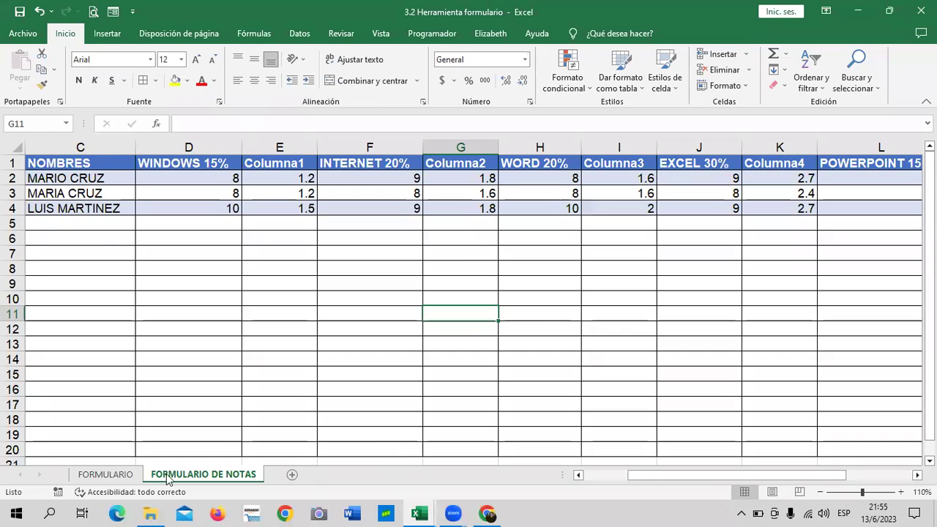
- Switch to the FORMULARIO sheet and select cells E2, D2 and B2 in its empty table
left_click(105, 474)
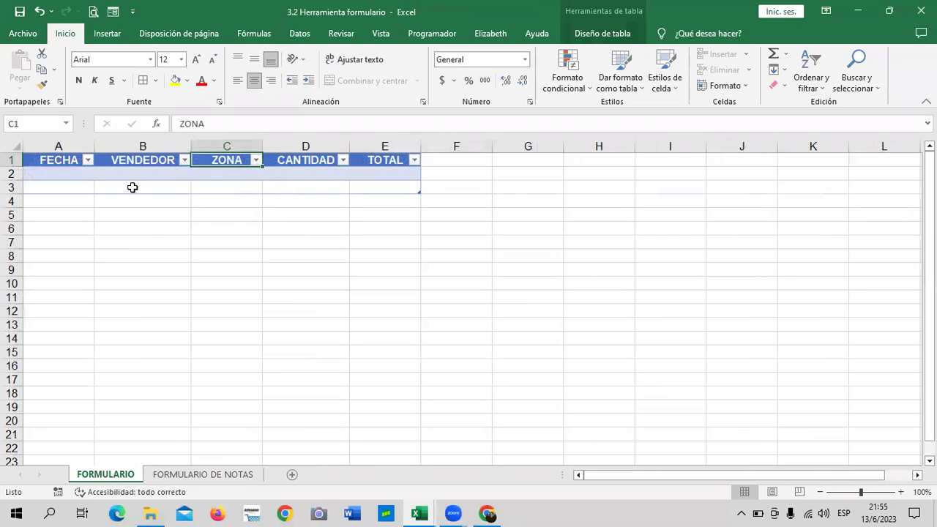
left_click(388, 174)
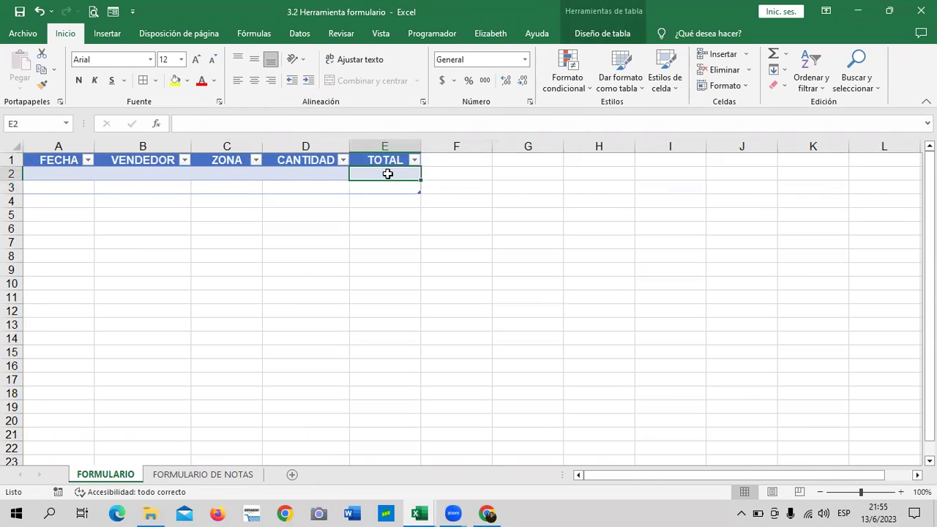
left_click(324, 177)
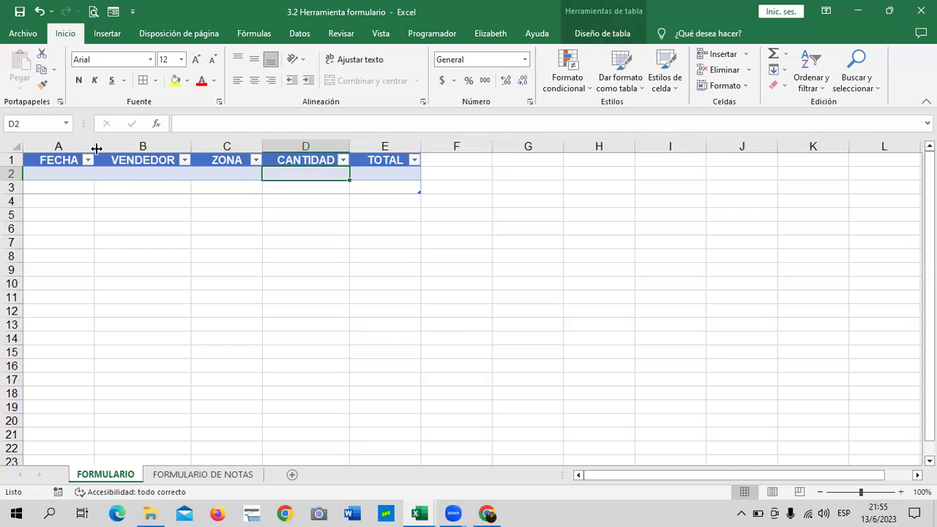
left_click(139, 171)
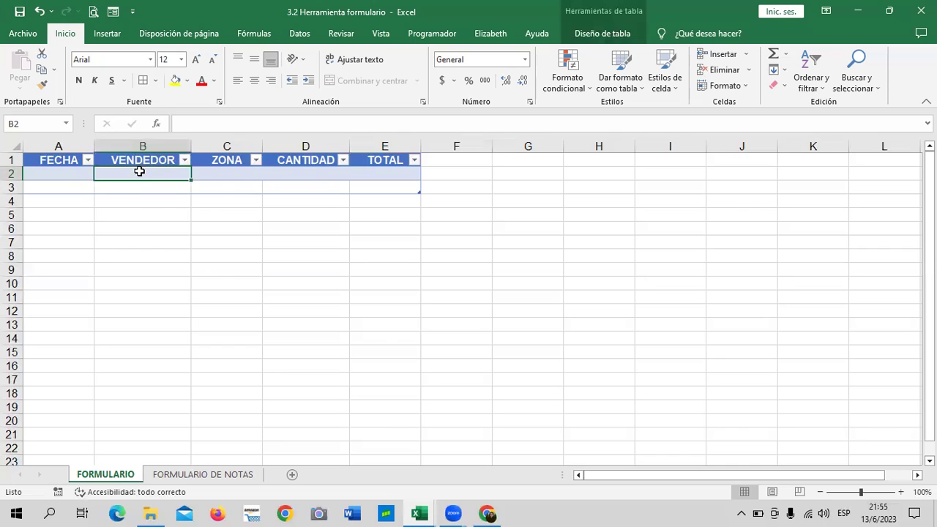
left_click(114, 11)
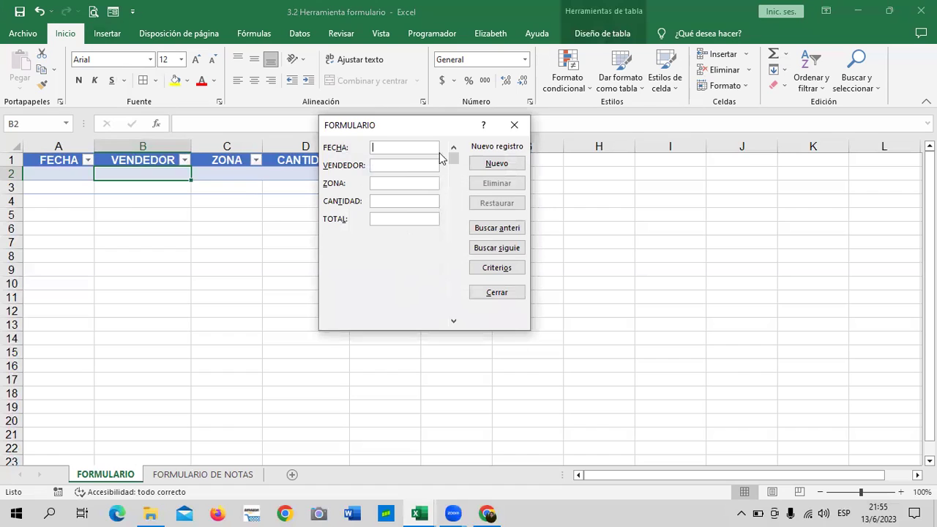
left_click_drag(425, 128, 558, 186)
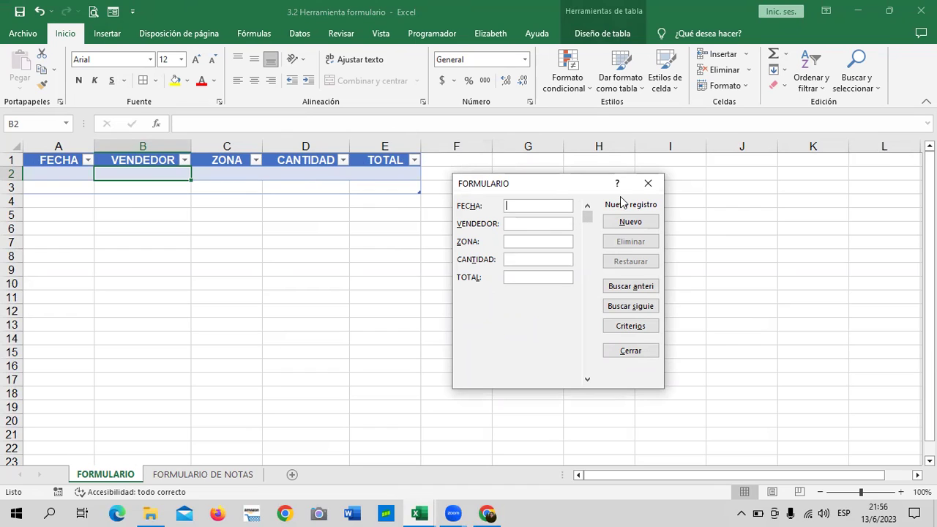
left_click(647, 186)
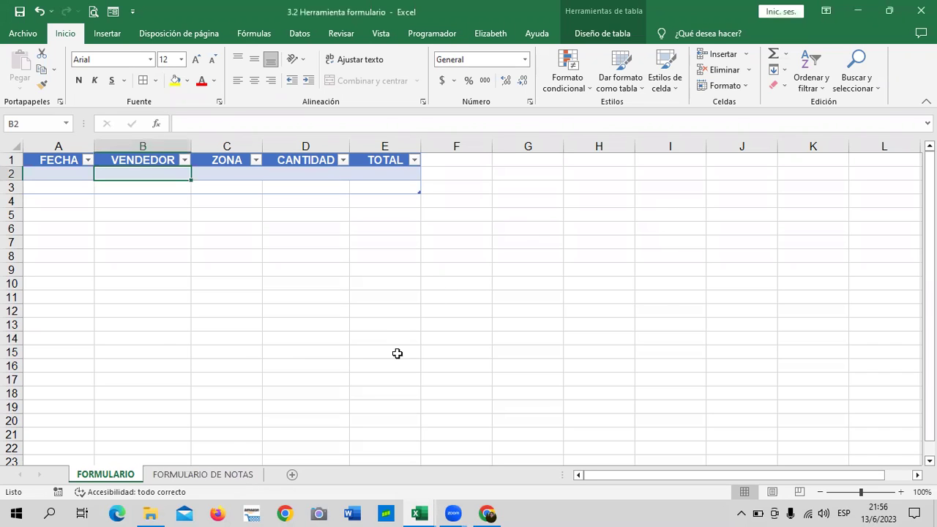
left_click(529, 295)
left_click(192, 475)
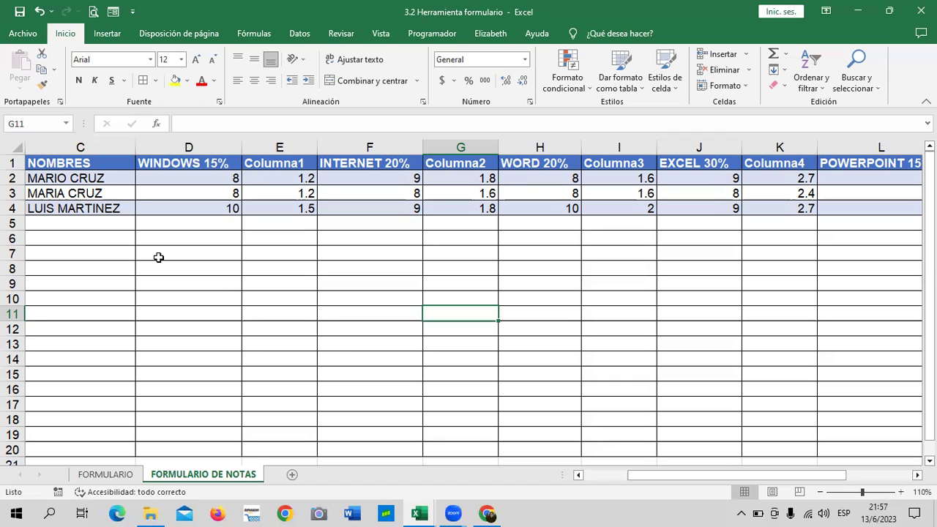
left_click(121, 478)
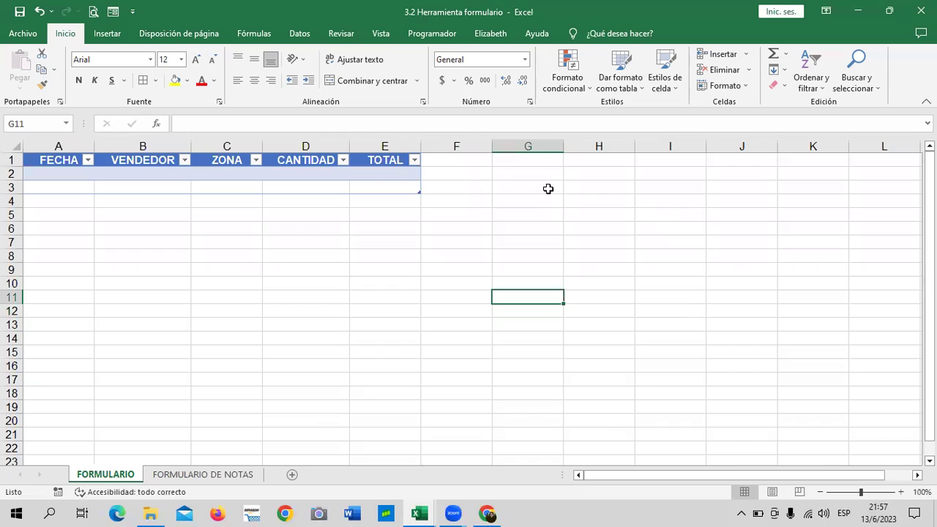
left_click(625, 163)
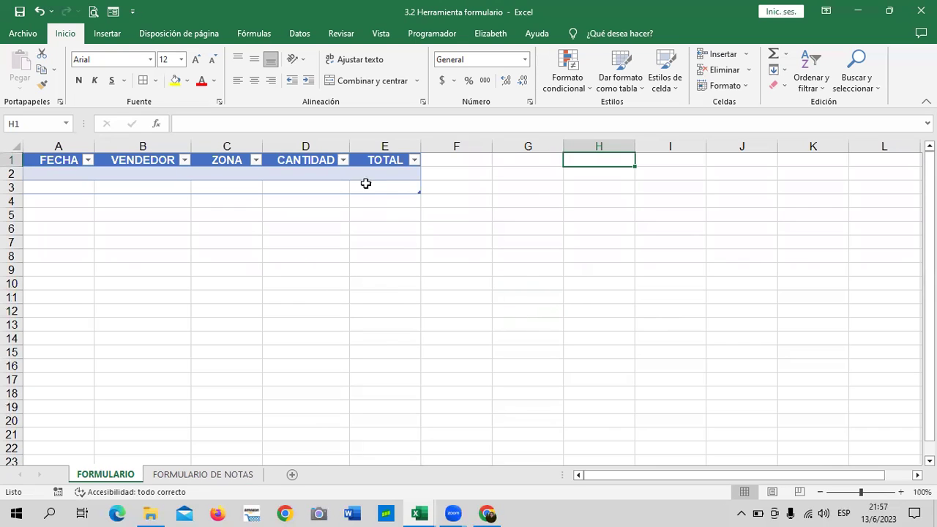
left_click(302, 339)
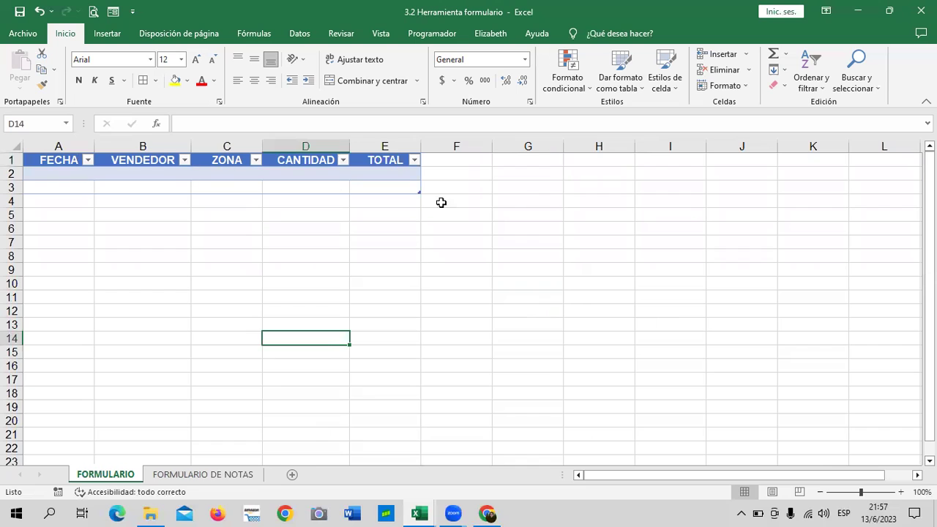
left_click(533, 163)
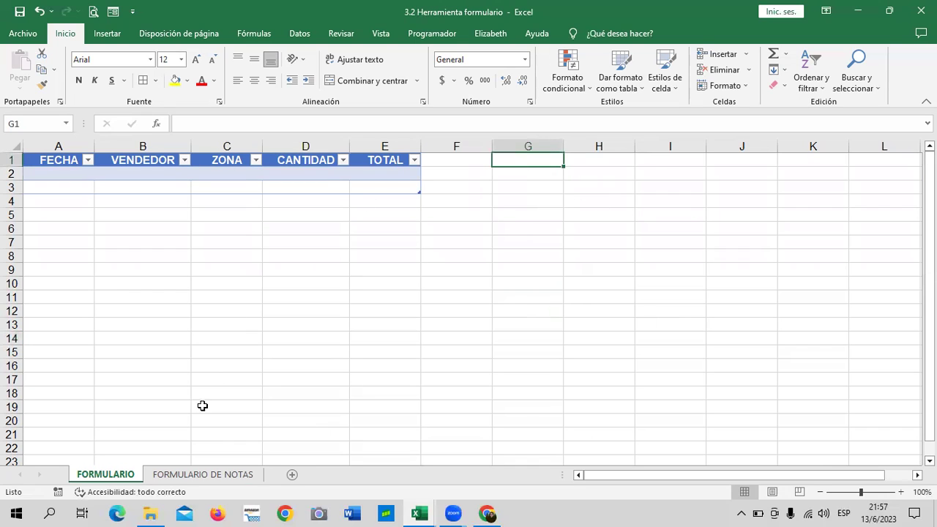
- Add a new sheet Hoja2 and enter headers FECHA, VENDEDOR, ZONA in A1:C1
left_click(292, 475)
left_click(111, 475)
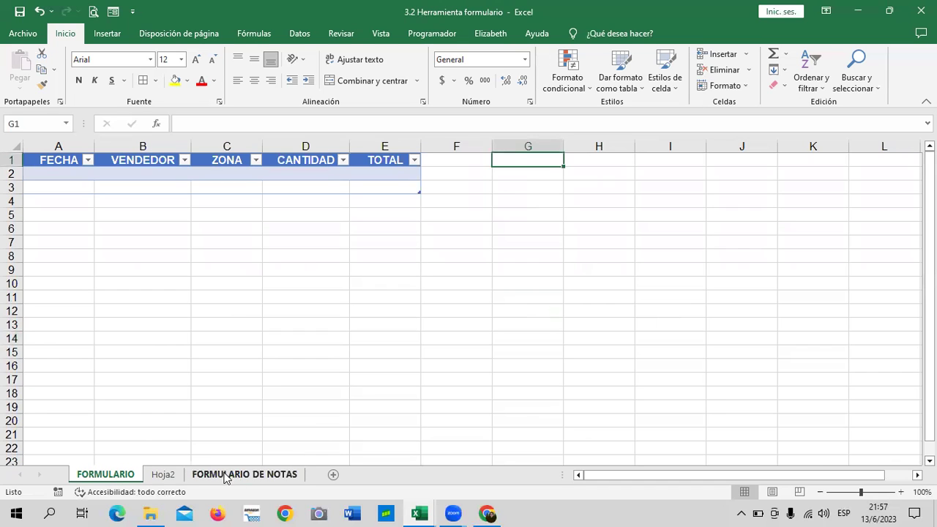
left_click(176, 476)
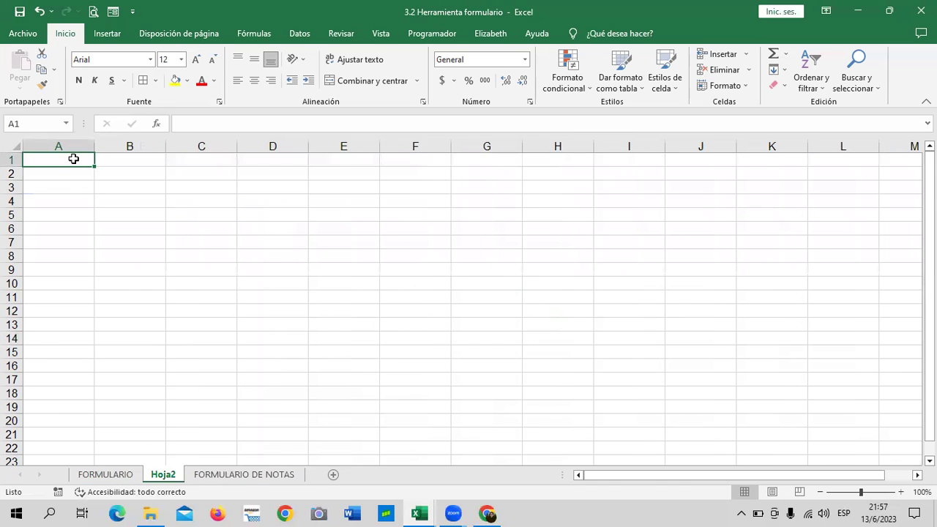
type("FWCHA")
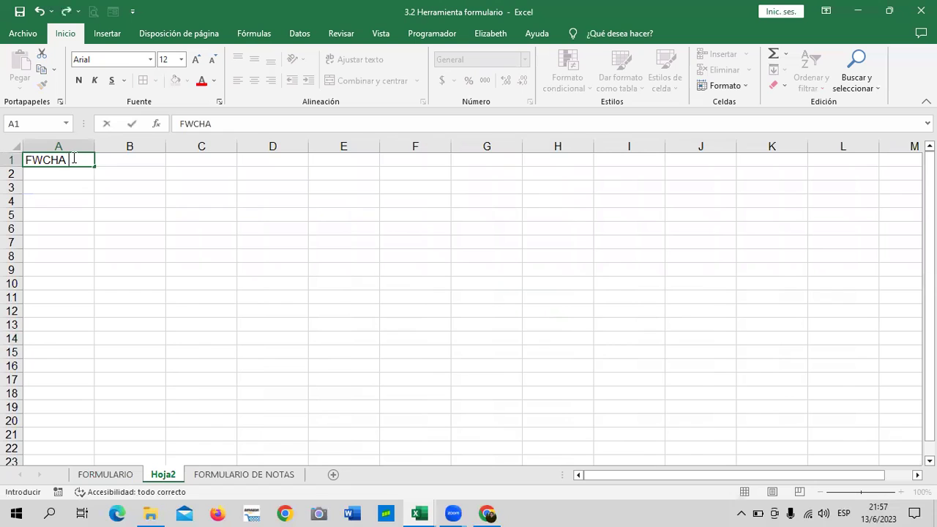
key("BackSpace")
key("BackSpace")
key("BackSpace")
key("BackSpace")
type("ECHA")
key("Tab")
type("VEN")
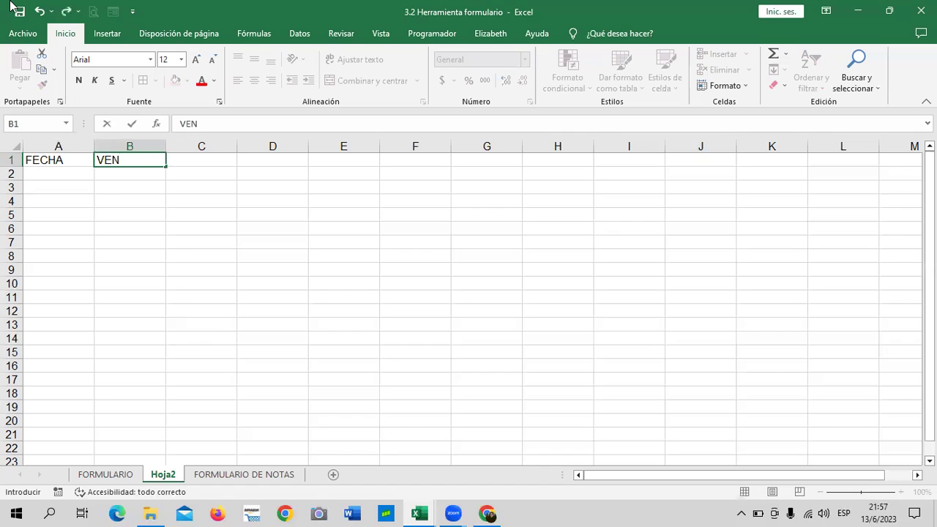
type("DEDOR")
key("Tab")
type("ZON")
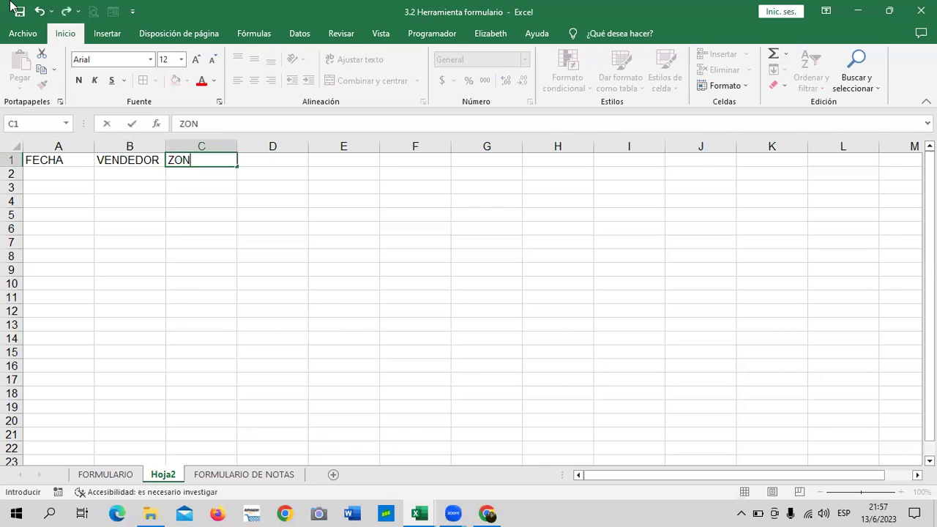
type("A")
key("Tab")
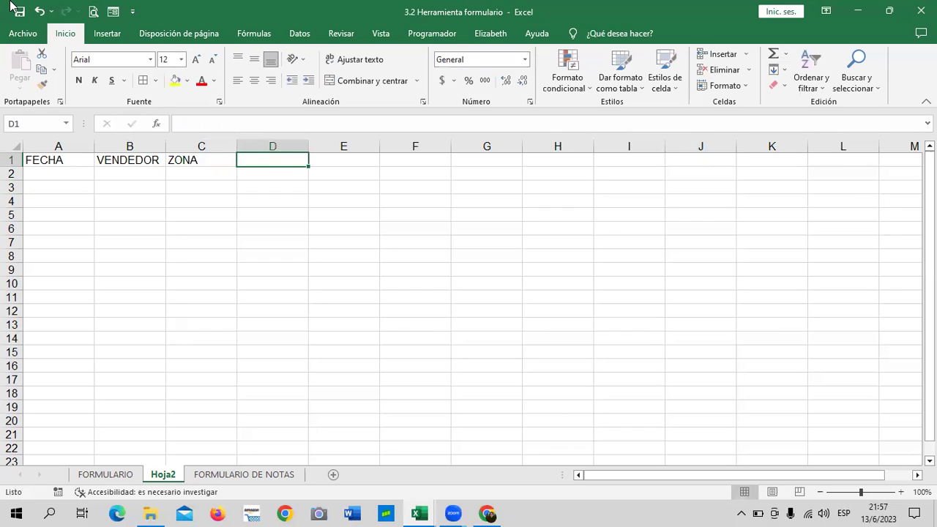
key("Tab")
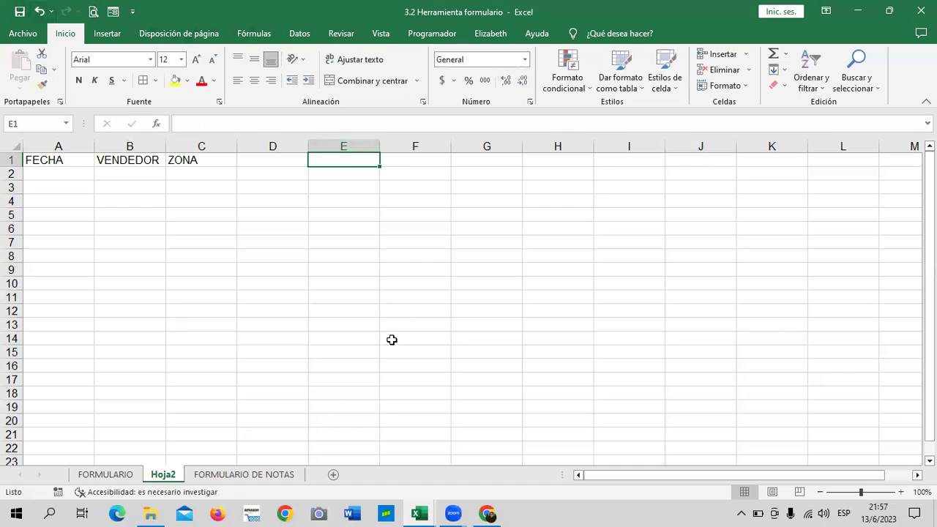
- After checking the FORMULARIO headers, enter CANTIDAD in E1 and TOTAL in G1 on Hoja2
left_click(105, 475)
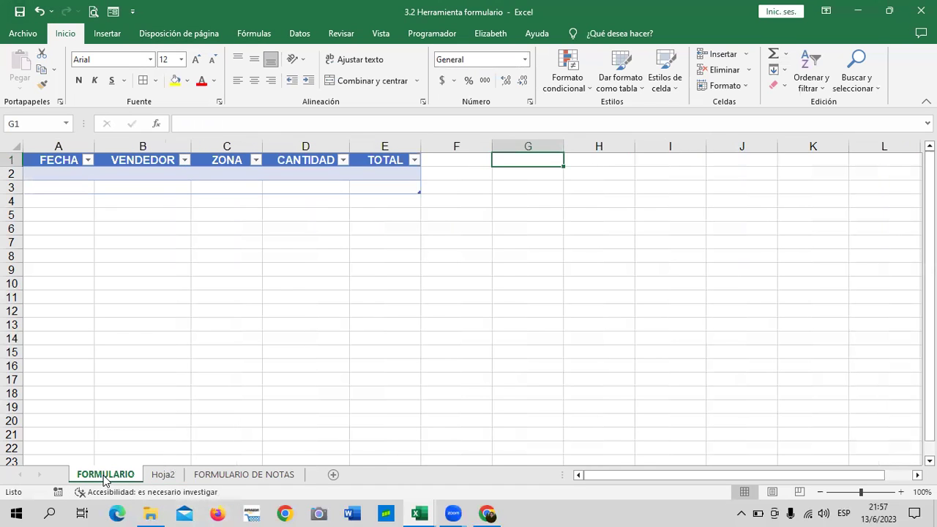
left_click(162, 475)
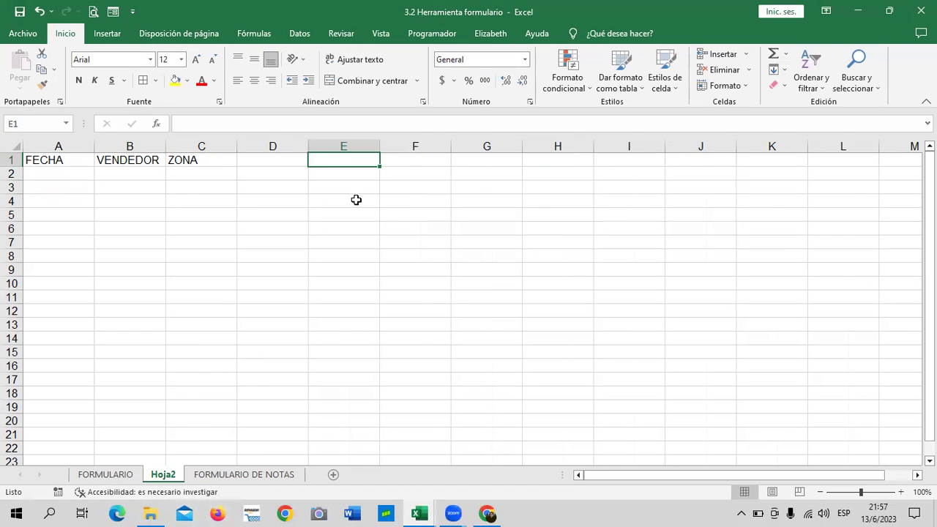
type("CAQNTIDAD")
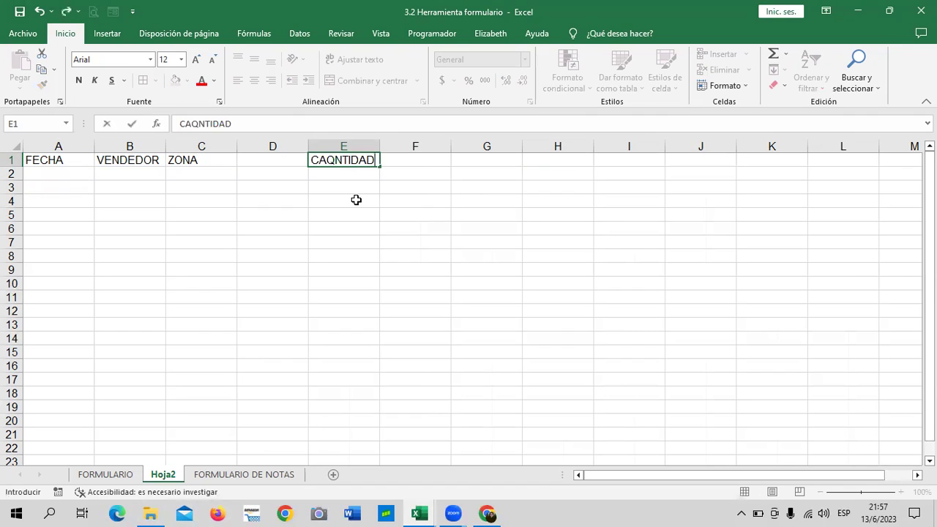
key("BackSpace")
key("BackSpace")
key("BackSpace")
key("BackSpace")
type("NTIDAD")
key("Return")
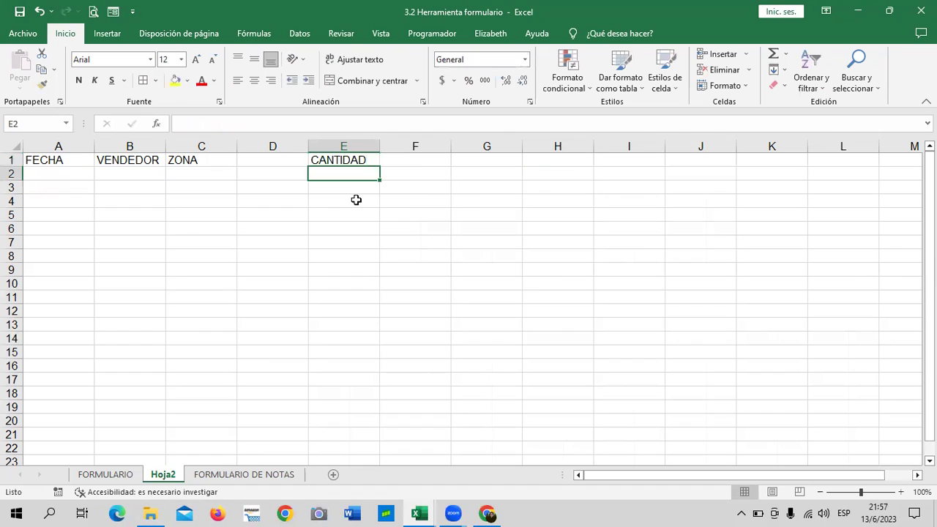
left_click(456, 157)
type("TOTAL")
left_click(528, 296)
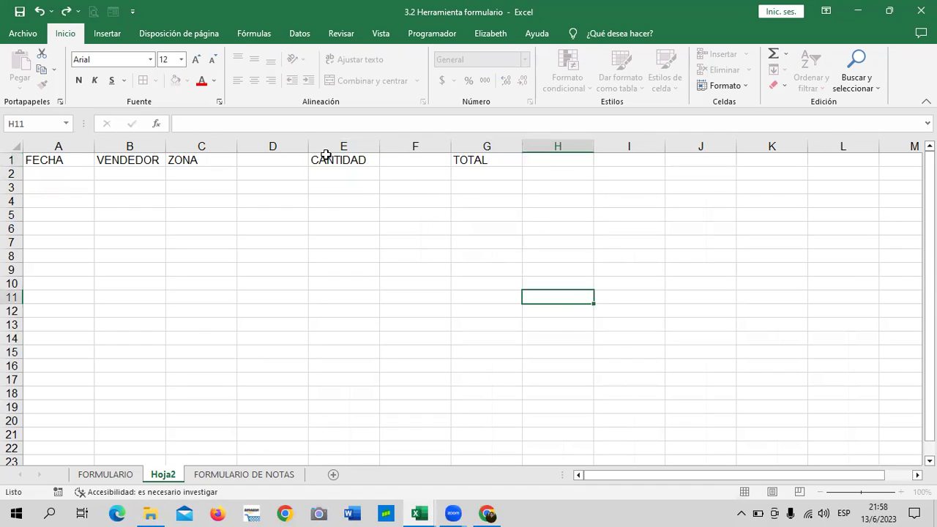
- Select the header row A1:G1, then empty D1, then the headers A1:C1
left_click_drag(39, 161, 475, 155)
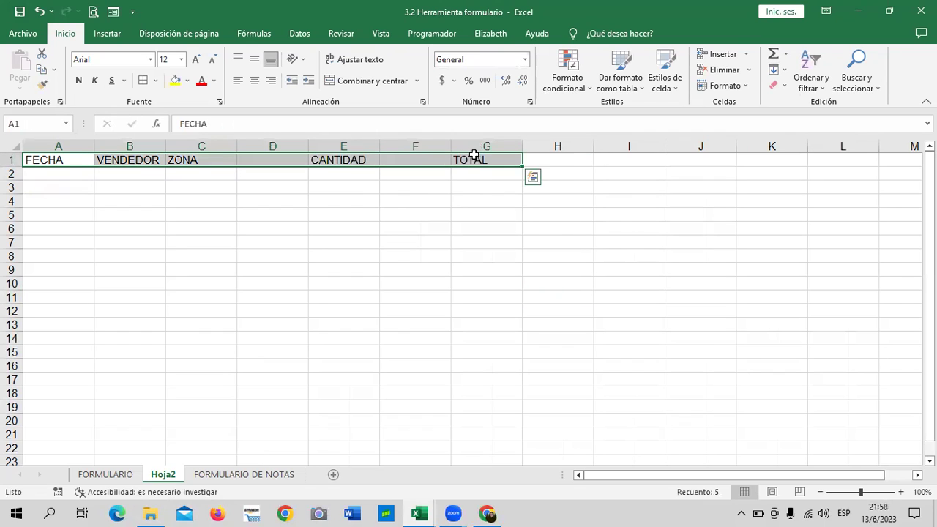
left_click(282, 224)
left_click(265, 159)
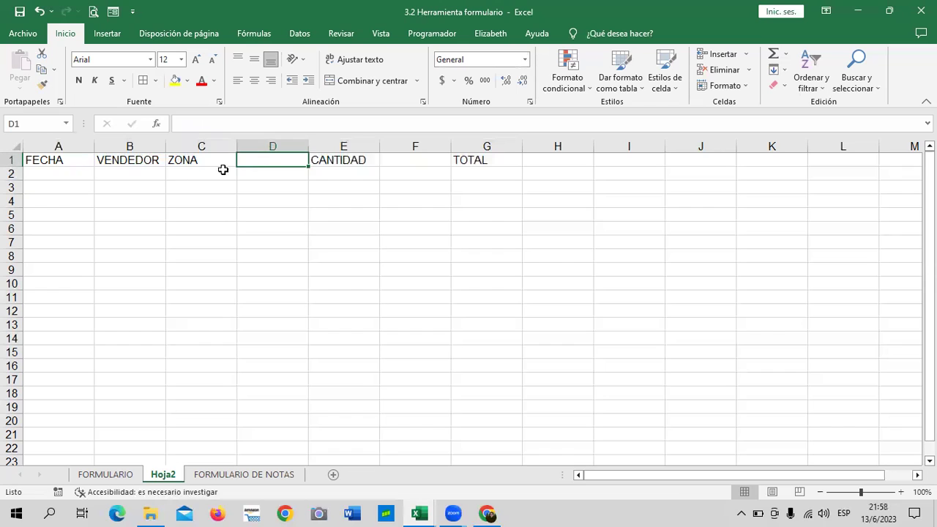
left_click_drag(65, 157, 189, 162)
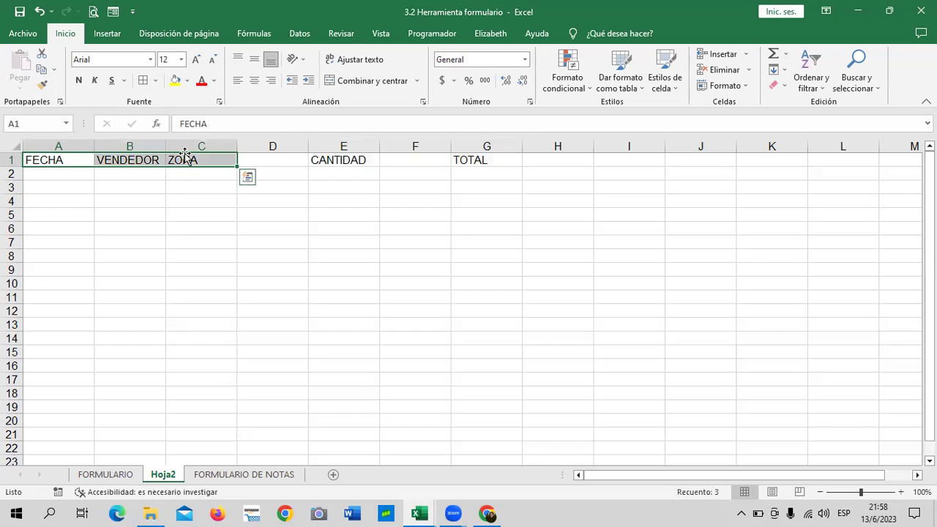
- Widen column D slightly on Hoja2
left_click(328, 161)
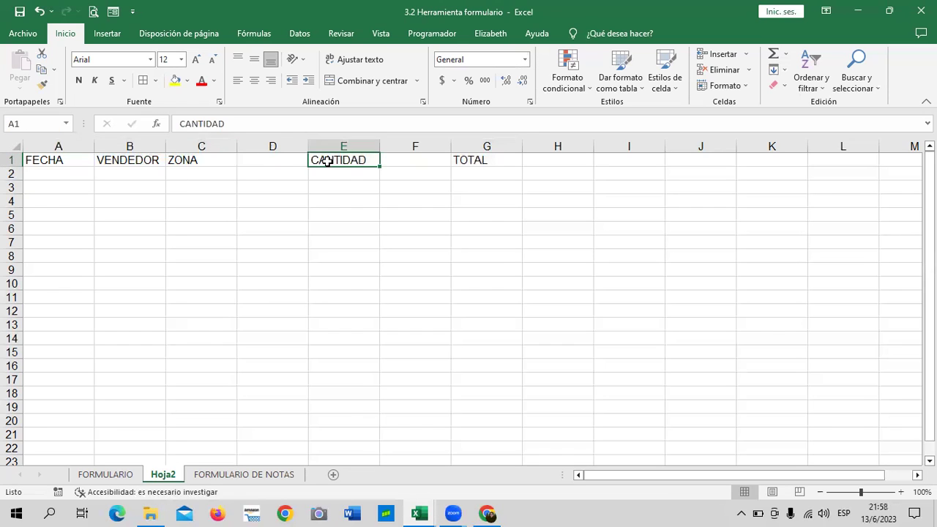
left_click_drag(72, 162, 205, 166)
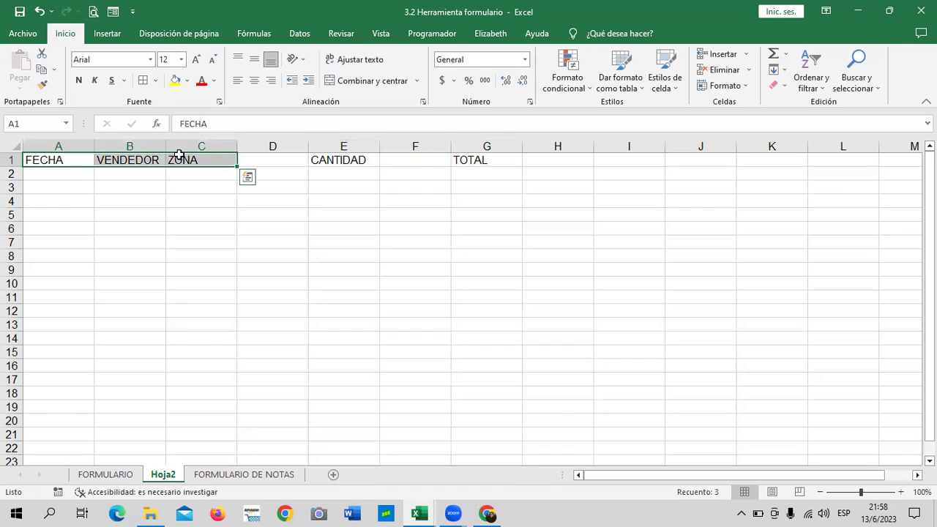
mouse_move(325, 166)
left_mouse_down()
mouse_move(483, 159)
mouse_move(435, 226)
left_mouse_up()
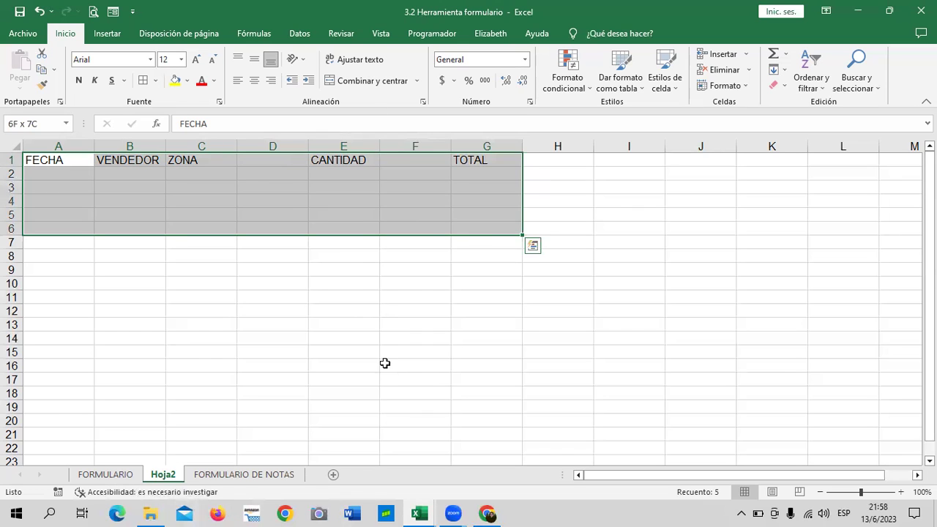
left_click(360, 290)
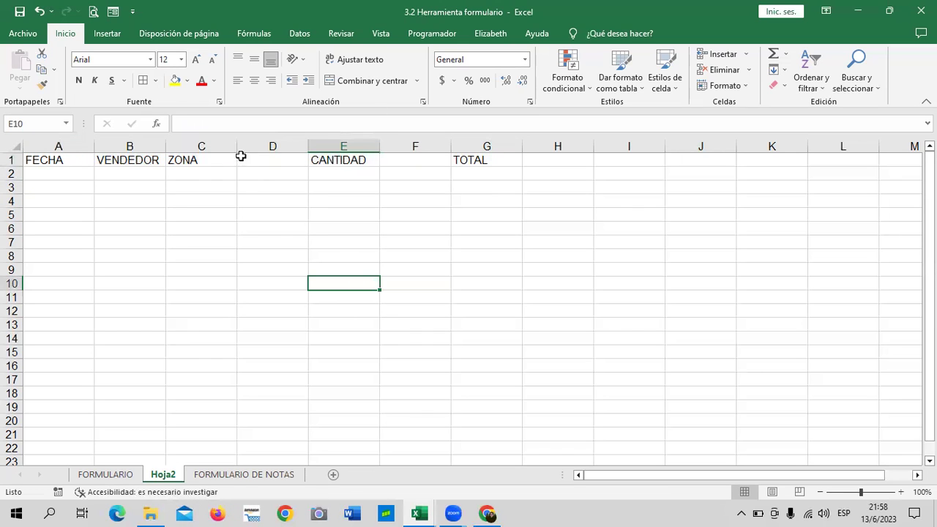
left_click(271, 155)
left_click_drag(308, 139, 316, 140)
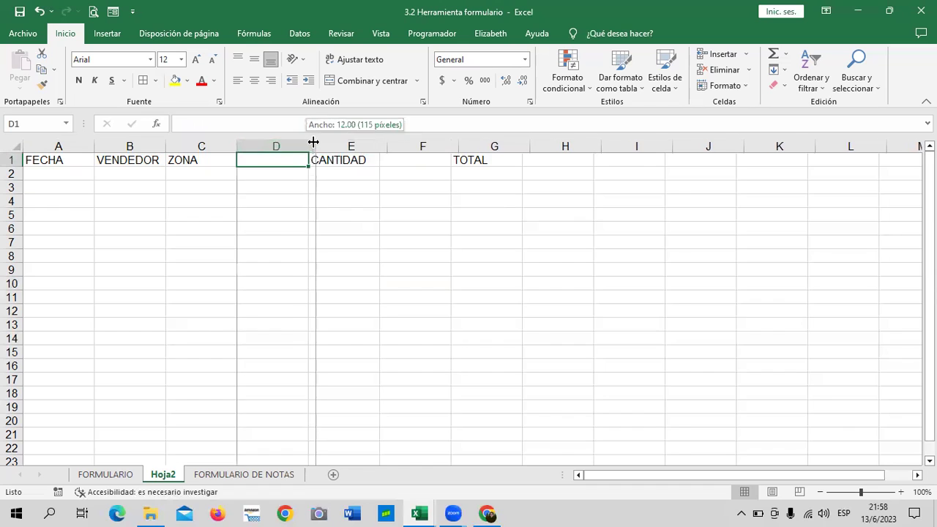
left_click(274, 215)
- Select headers A1:C1, E1 and G1 together, try the Formulario, and dismiss the multiple-selection warning
left_click_drag(69, 165, 185, 158)
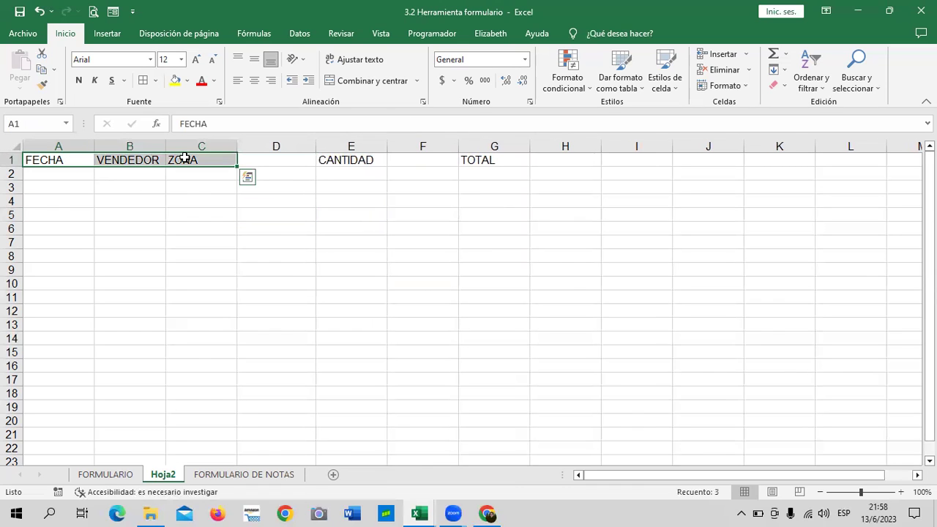
left_click(366, 158)
left_click_drag(76, 158, 191, 160)
left_click(358, 159, "shift")
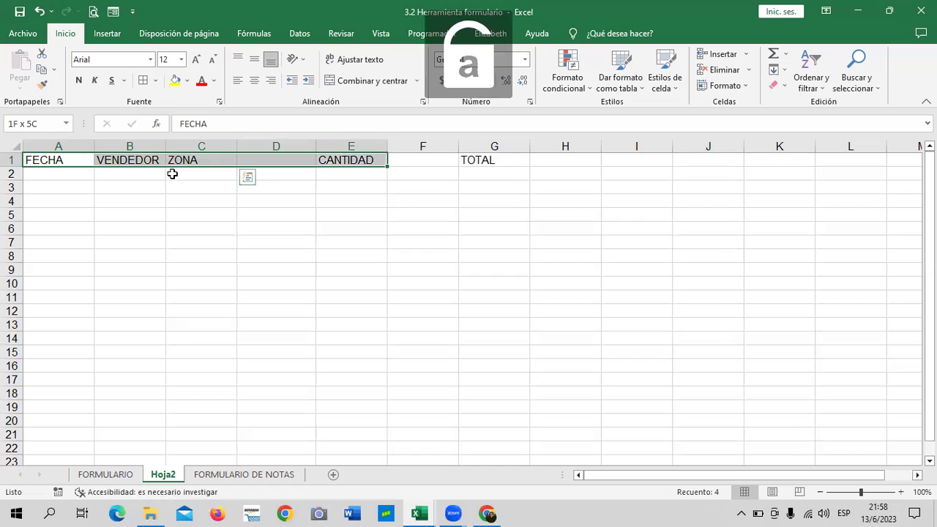
left_click(217, 237)
left_click_drag(66, 160, 178, 159)
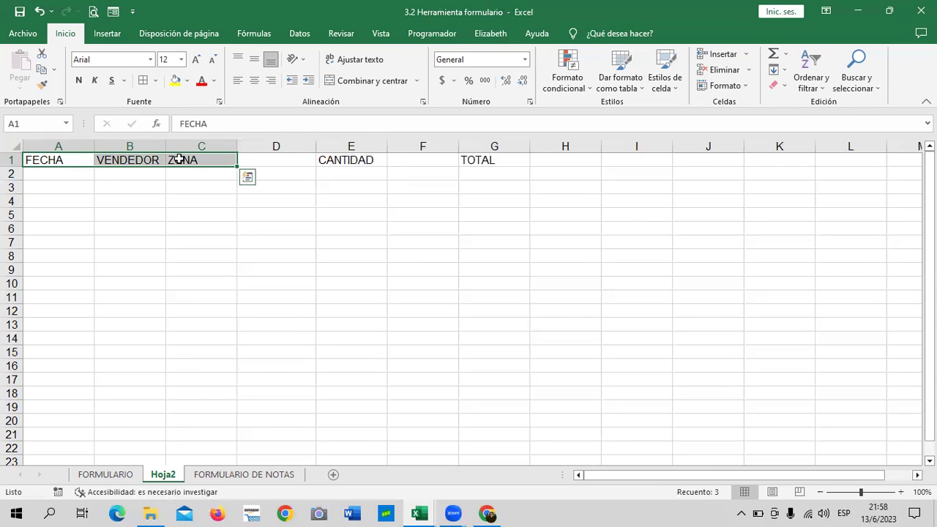
left_click(364, 160, "ctrl")
left_click(478, 161, "ctrl")
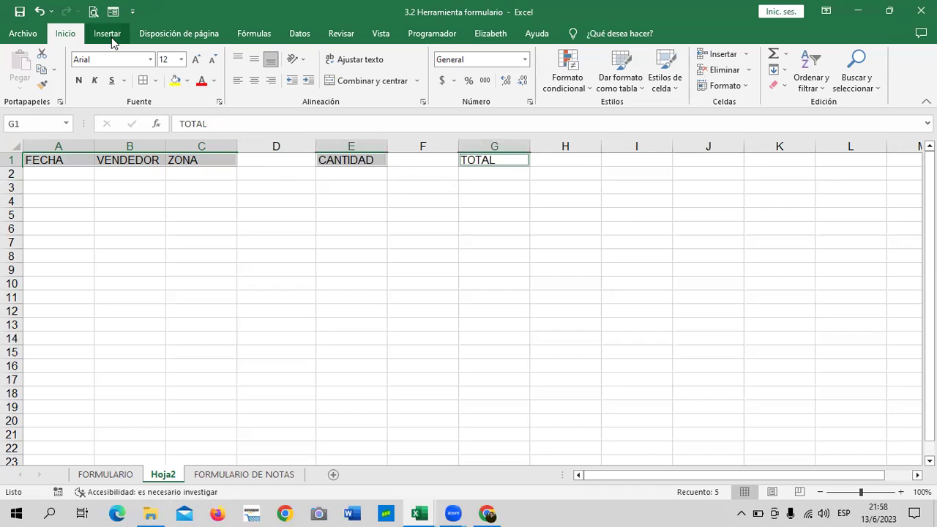
left_click(113, 11)
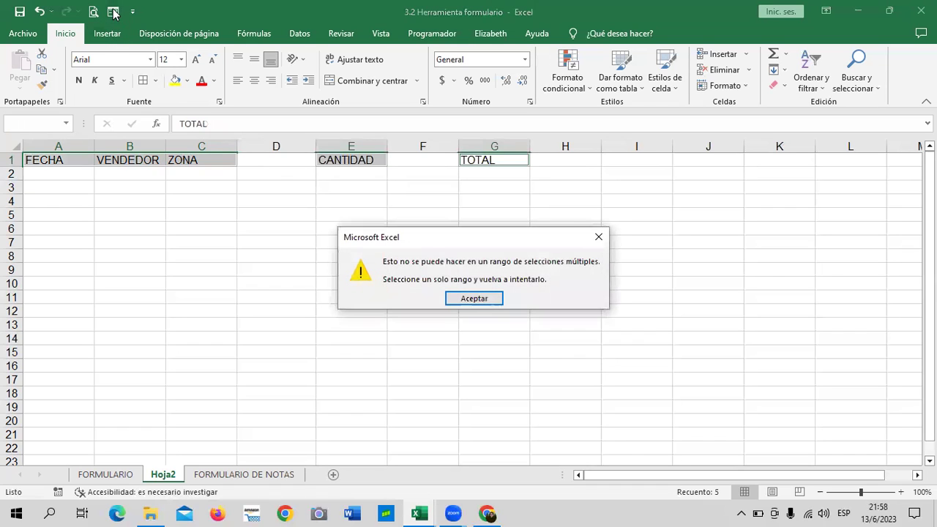
left_click(477, 297)
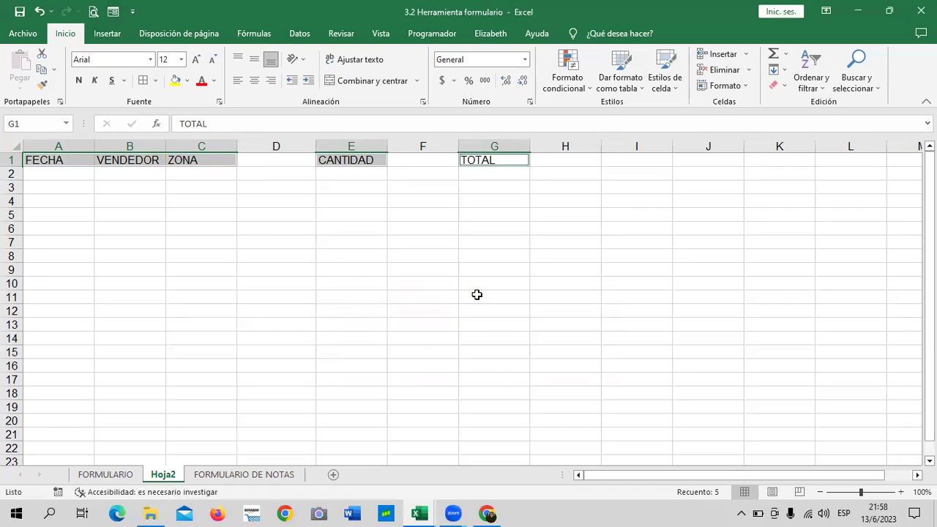
- Retry the Formulario with the same multi-selection, dismiss the warning, then select the whole header row A1:G1
left_click(605, 227)
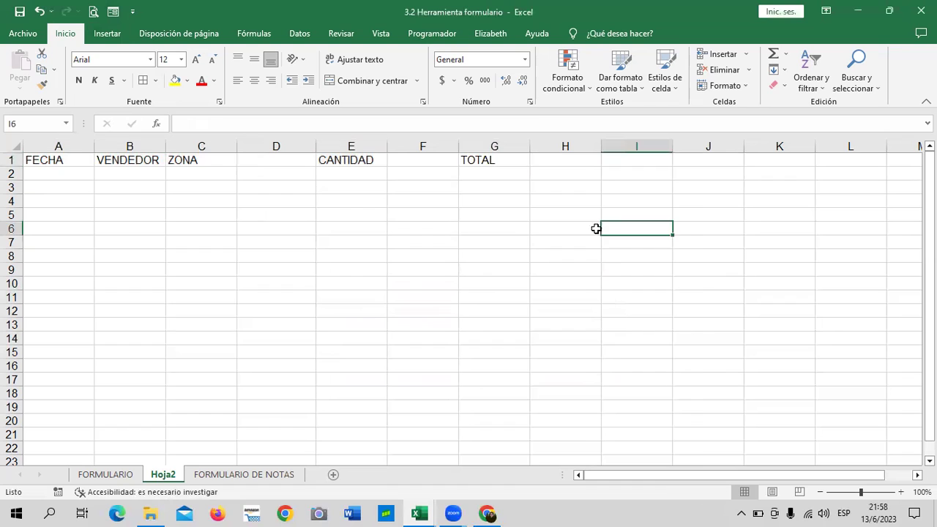
left_click(396, 287)
left_click_drag(41, 161, 197, 156)
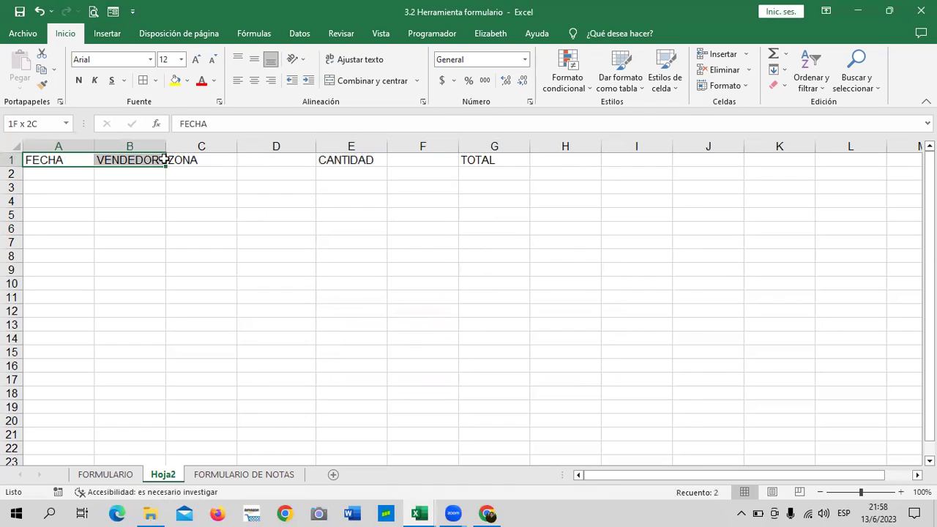
left_click(346, 159, "ctrl")
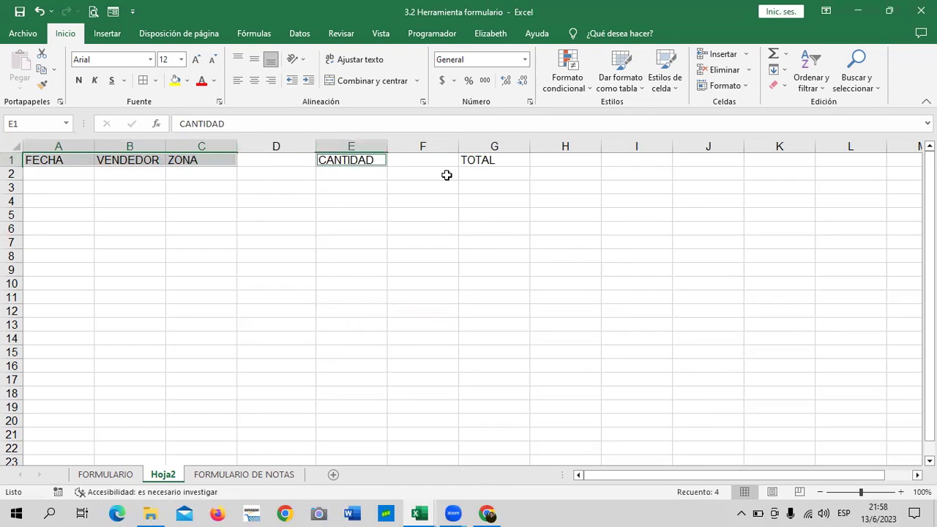
left_click(488, 159, "ctrl")
left_click(113, 12)
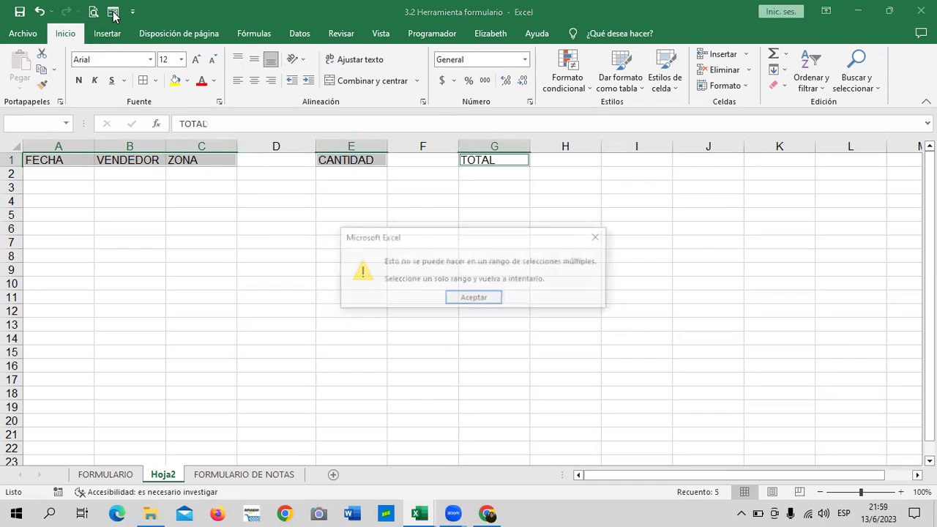
left_click(474, 299)
left_click(466, 341)
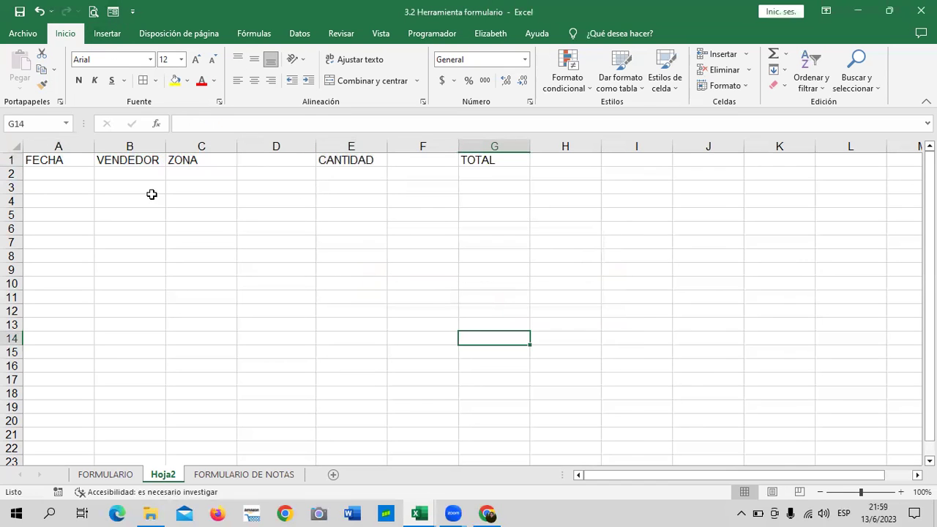
left_click_drag(76, 159, 476, 165)
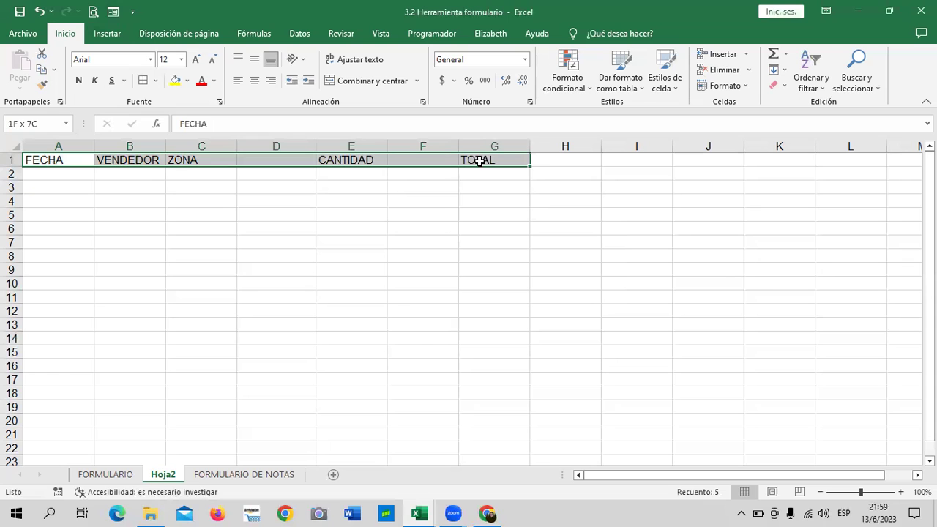
left_click(110, 11)
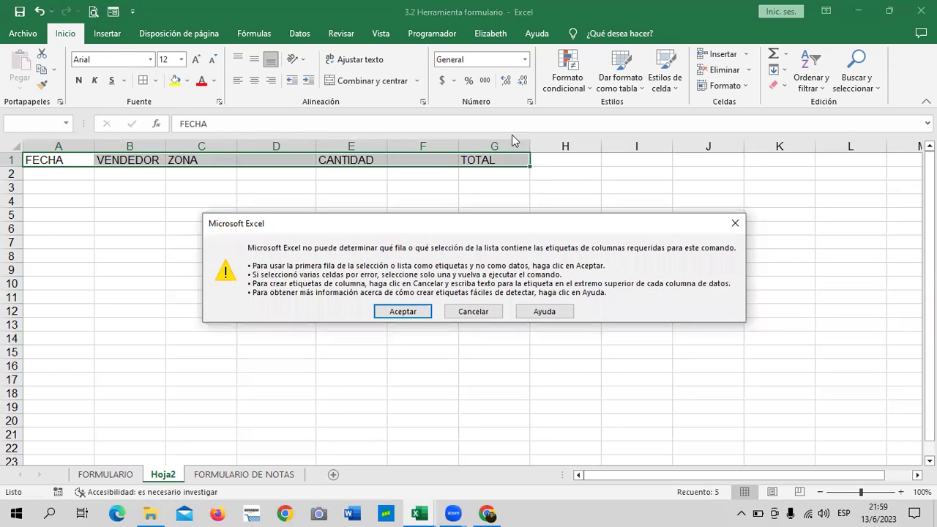
left_click(411, 309)
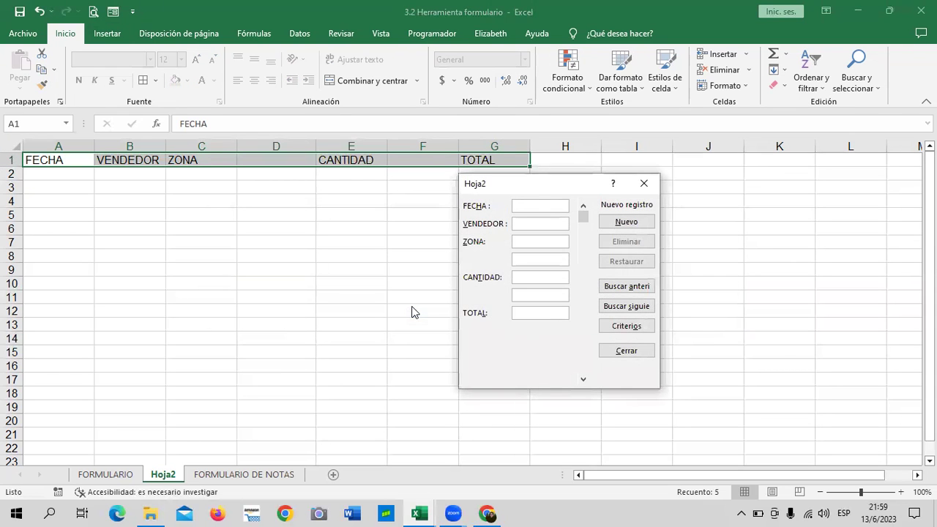
left_click(537, 259)
left_click(645, 184)
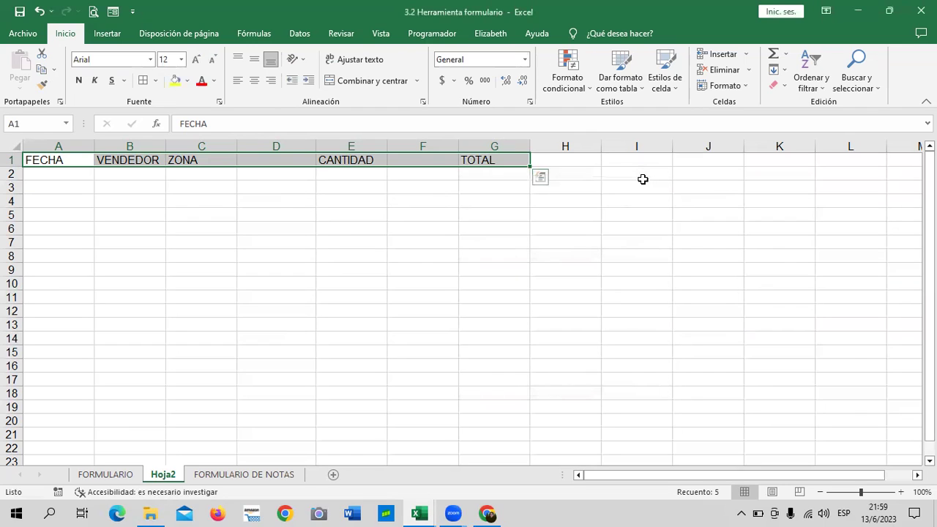
left_click(376, 324)
left_click(280, 142)
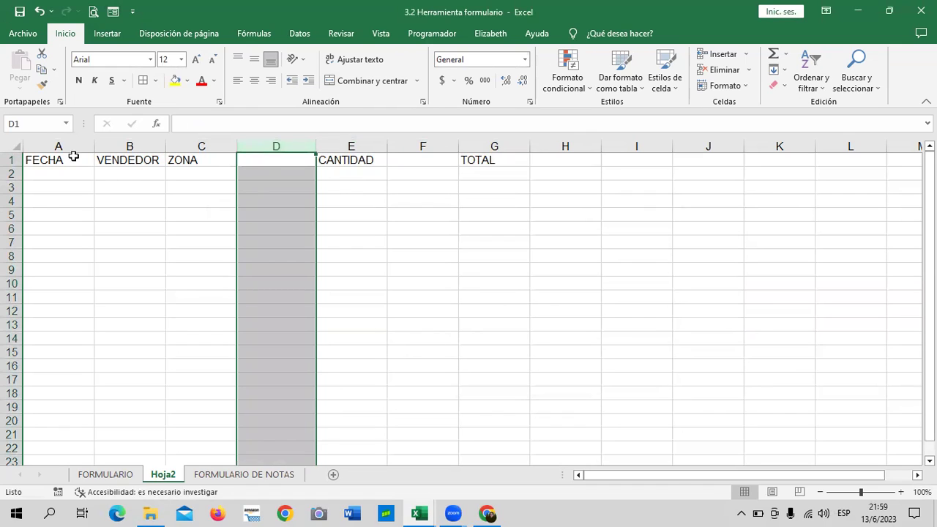
left_click_drag(73, 154, 472, 157)
left_click_drag(69, 159, 203, 161)
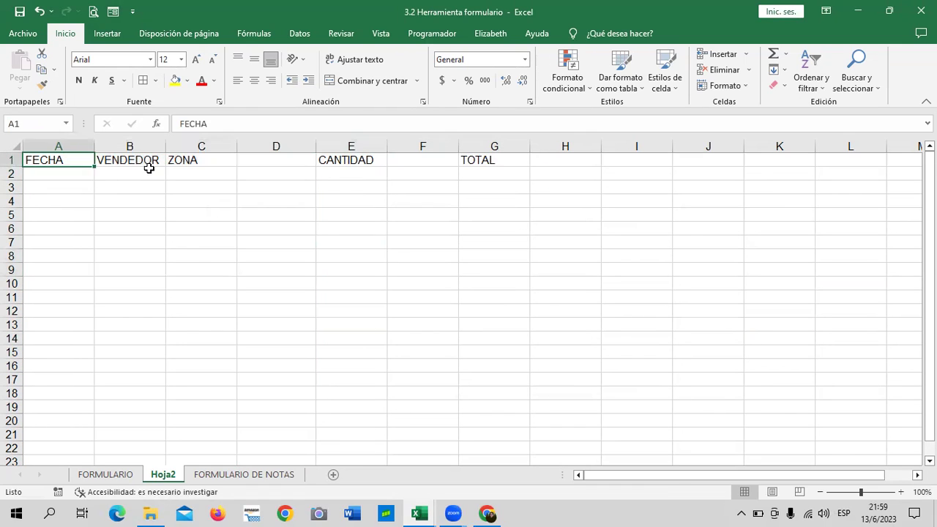
left_click(343, 161, "ctrl")
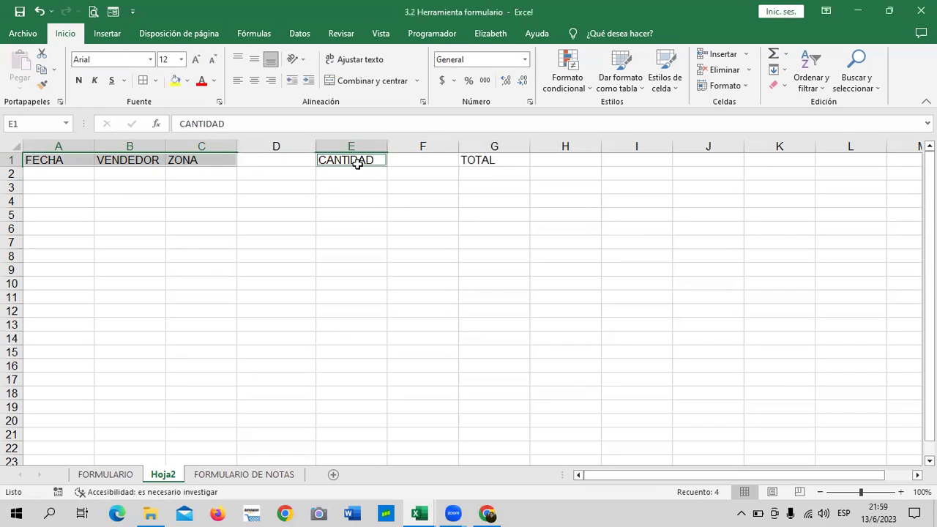
left_click(113, 11)
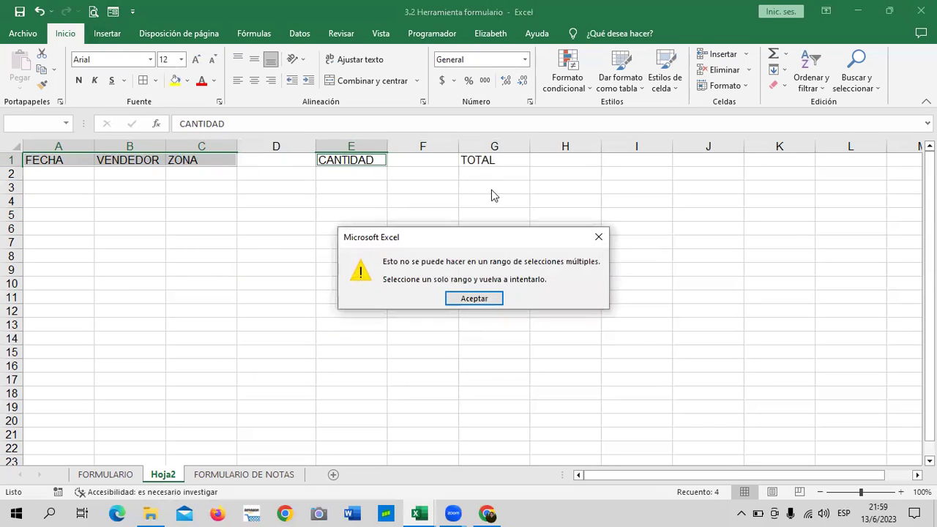
left_click(469, 299)
left_click(319, 322)
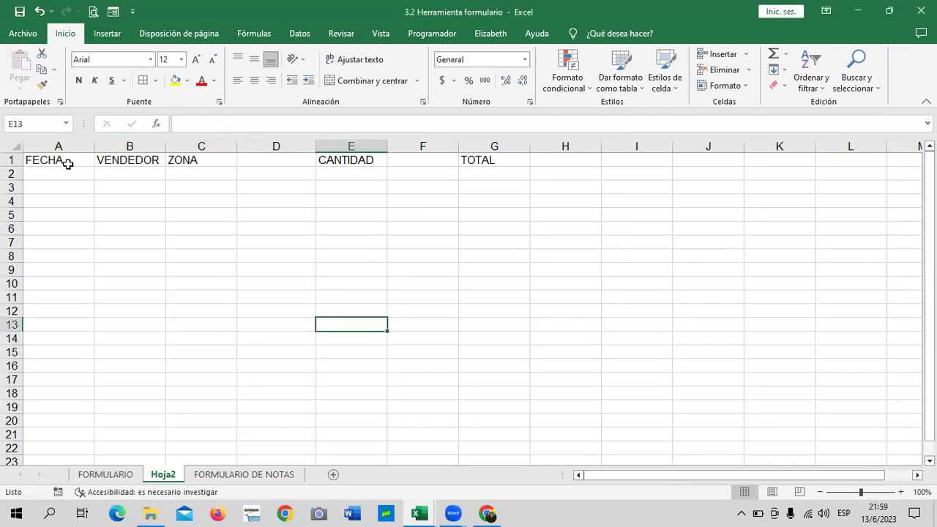
left_click_drag(64, 162, 217, 162)
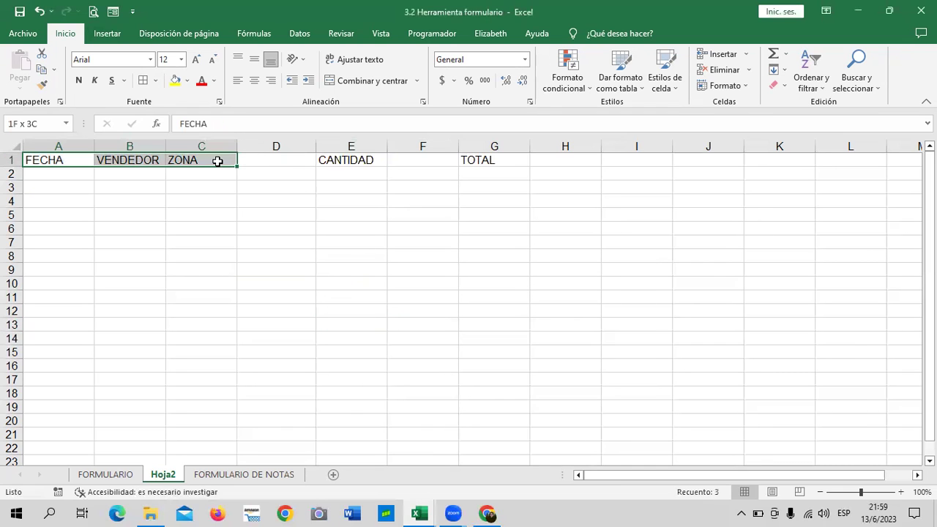
left_click(113, 11)
left_click(414, 311)
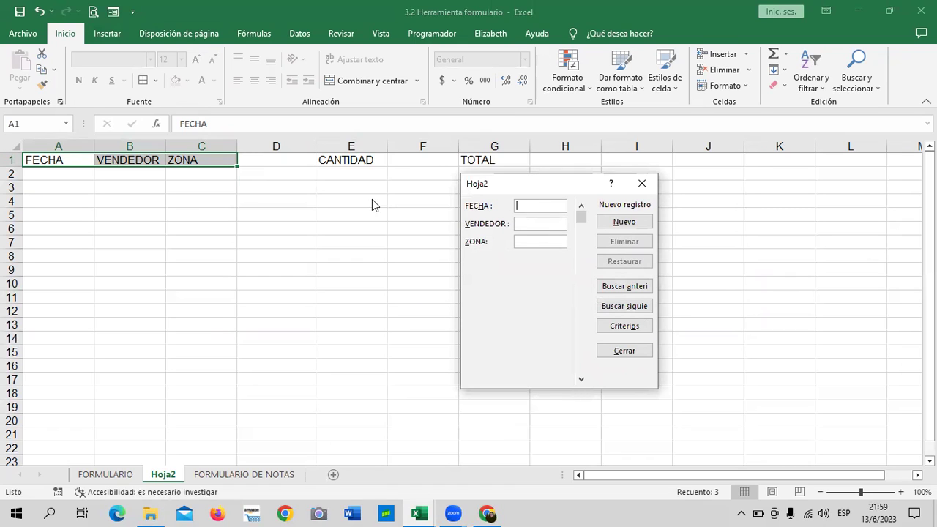
left_click(640, 183)
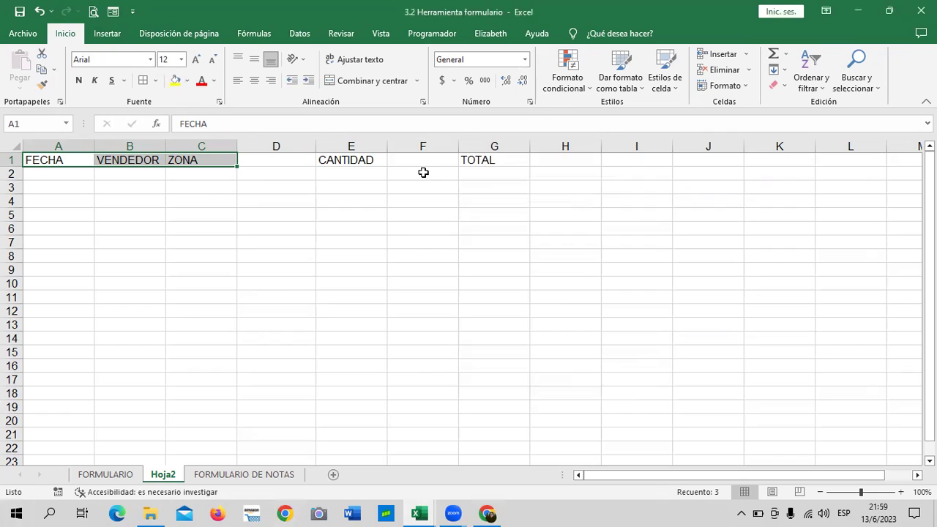
left_click(402, 241)
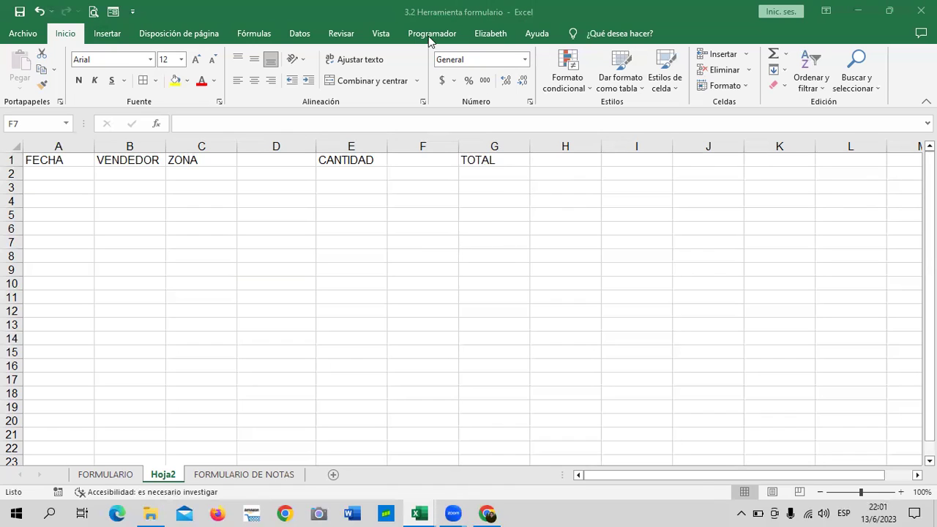
left_click(394, 244)
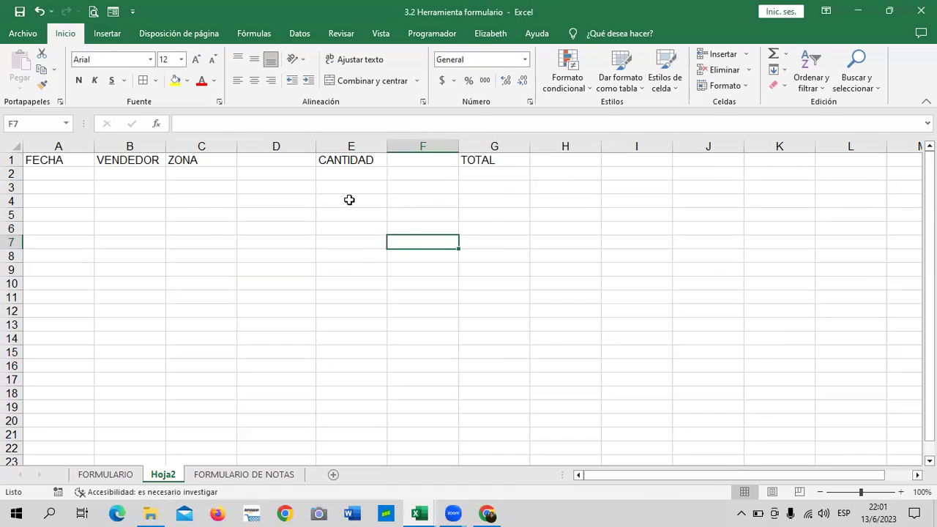